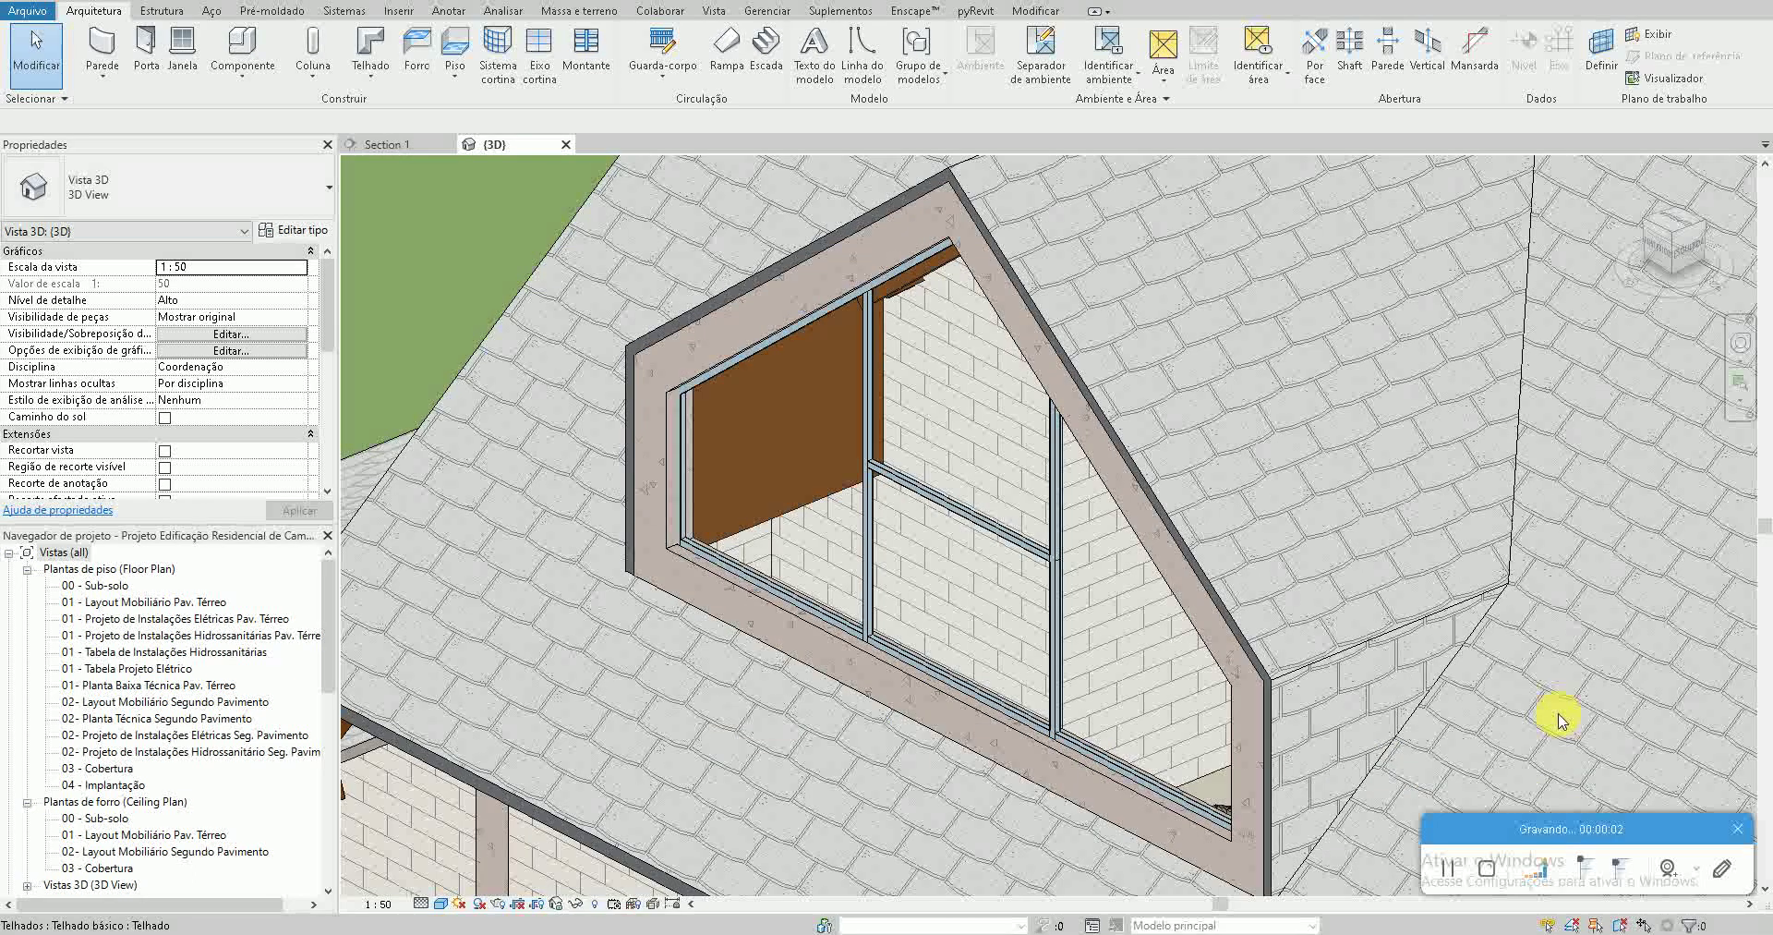
Bring the dormer into view and delete its existing curtain wall
scroll(452, 320, down, 3)
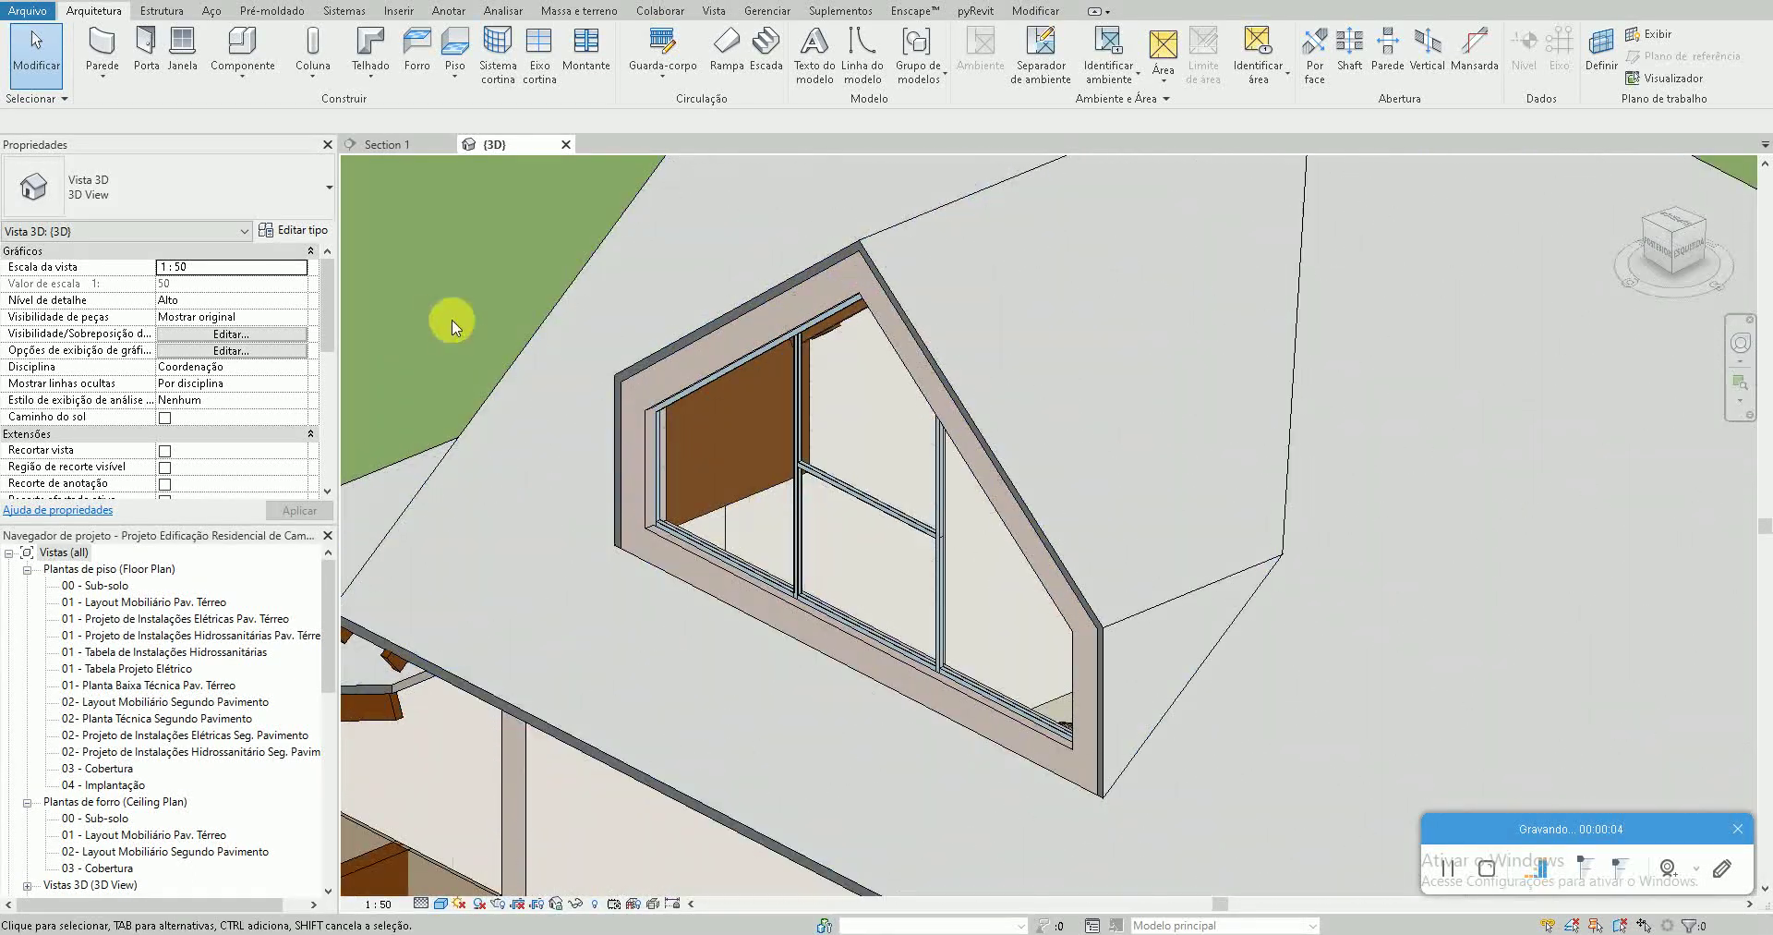
scroll(428, 305, up, 3)
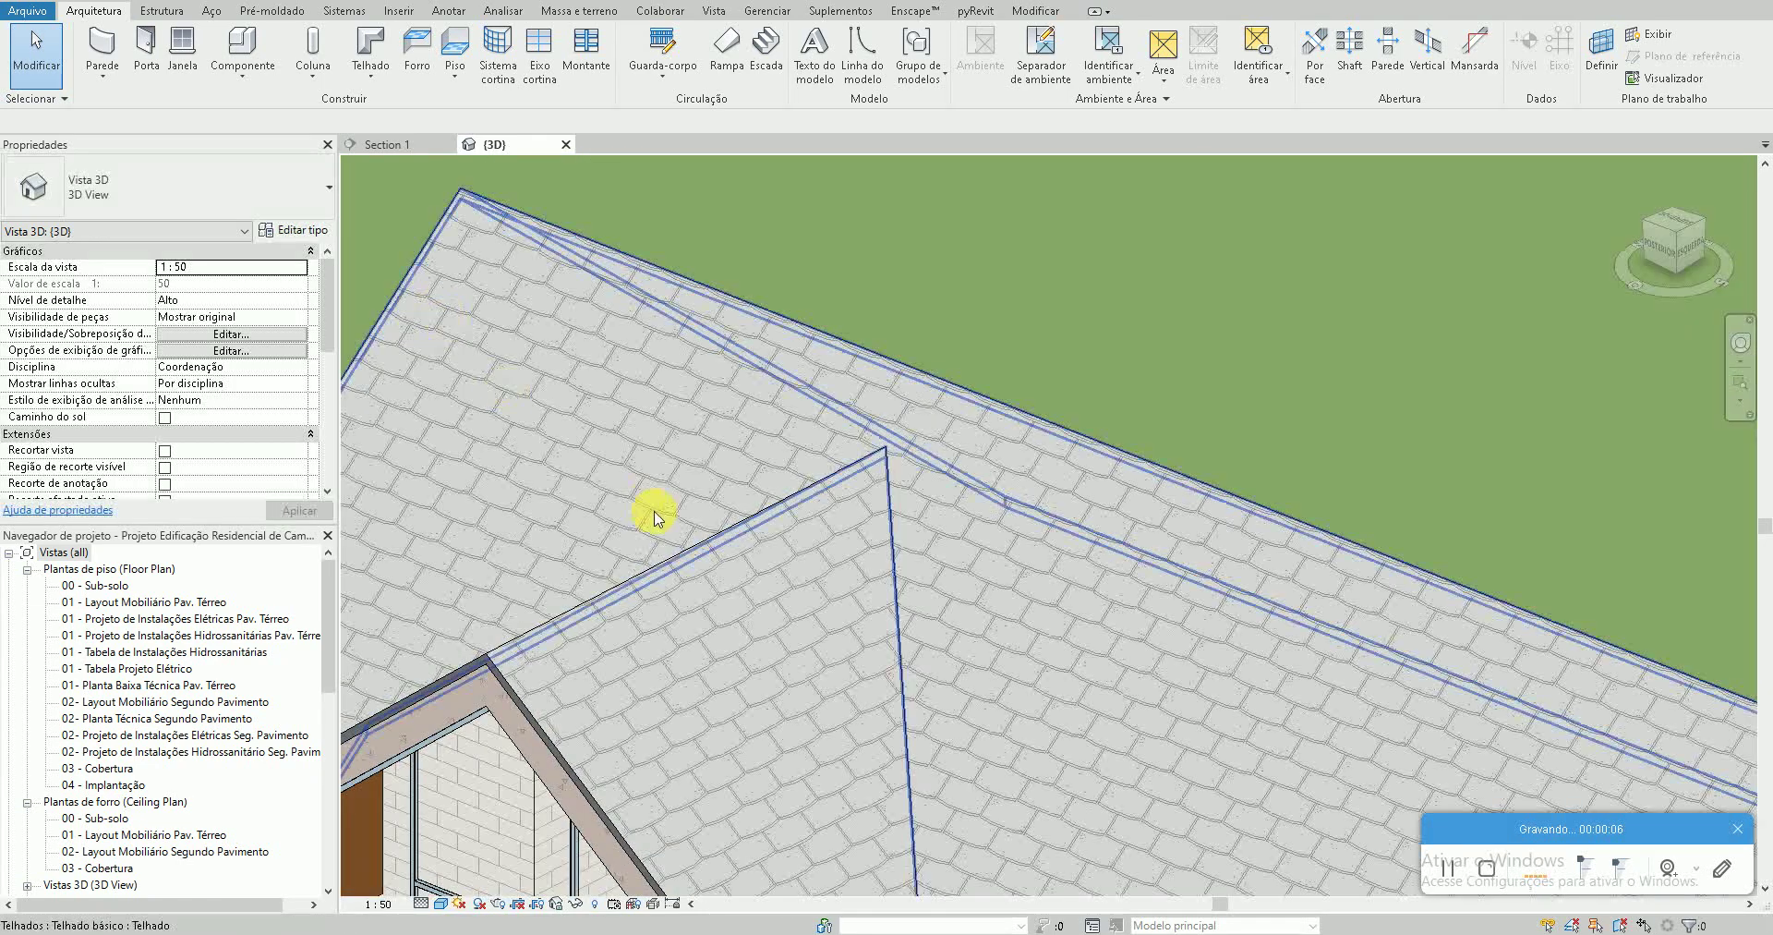
middle_drag(653, 506, 997, 333)
middle_drag(447, 357, 440, 302)
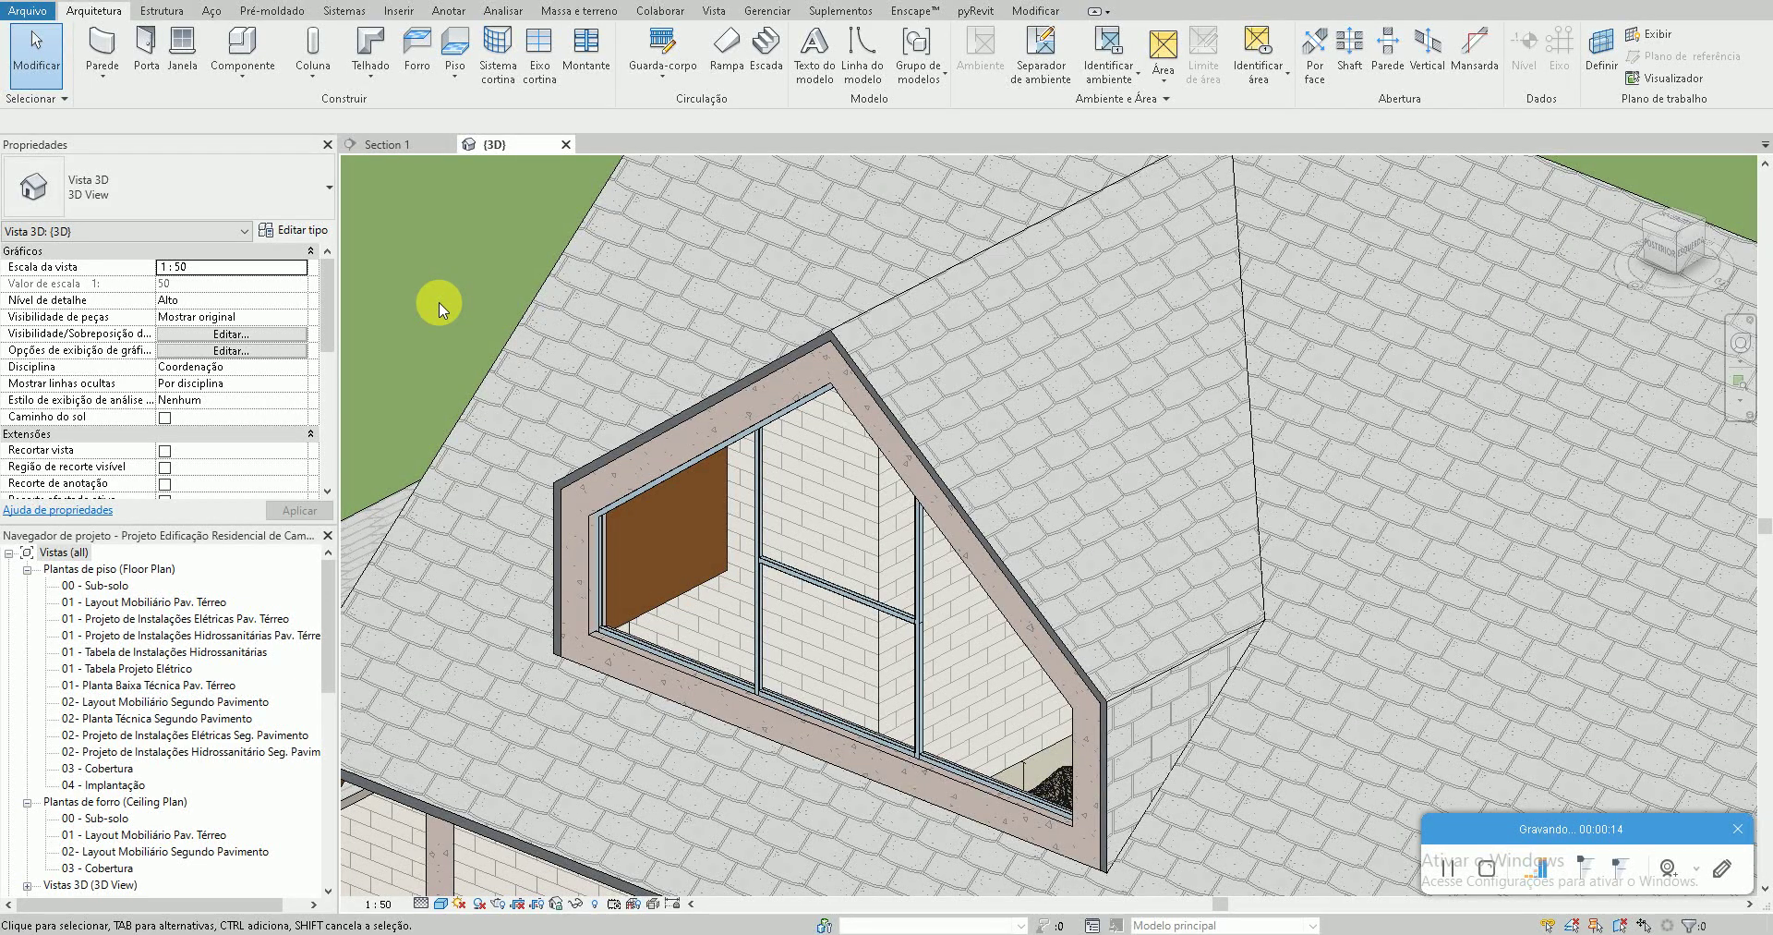
click(612, 547)
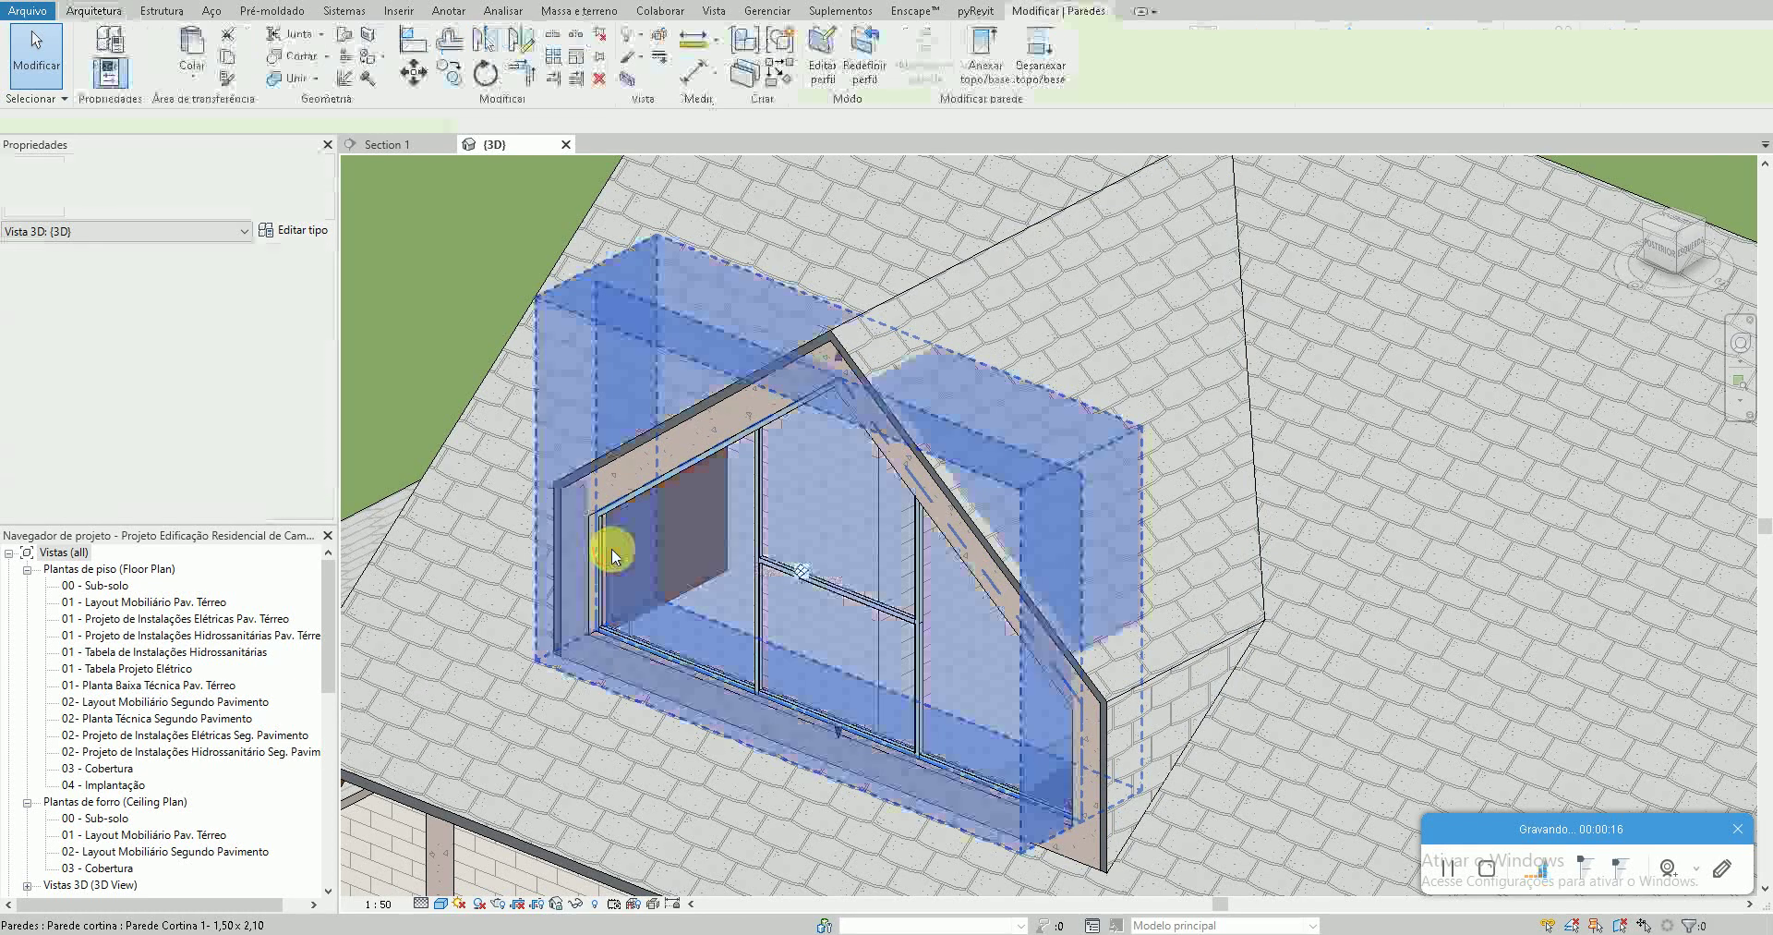
key(Escape)
Check the empty gable opening, then select the 02- Planta Técnica Segundo Pavimento view
middle_drag(799, 606, 742, 480)
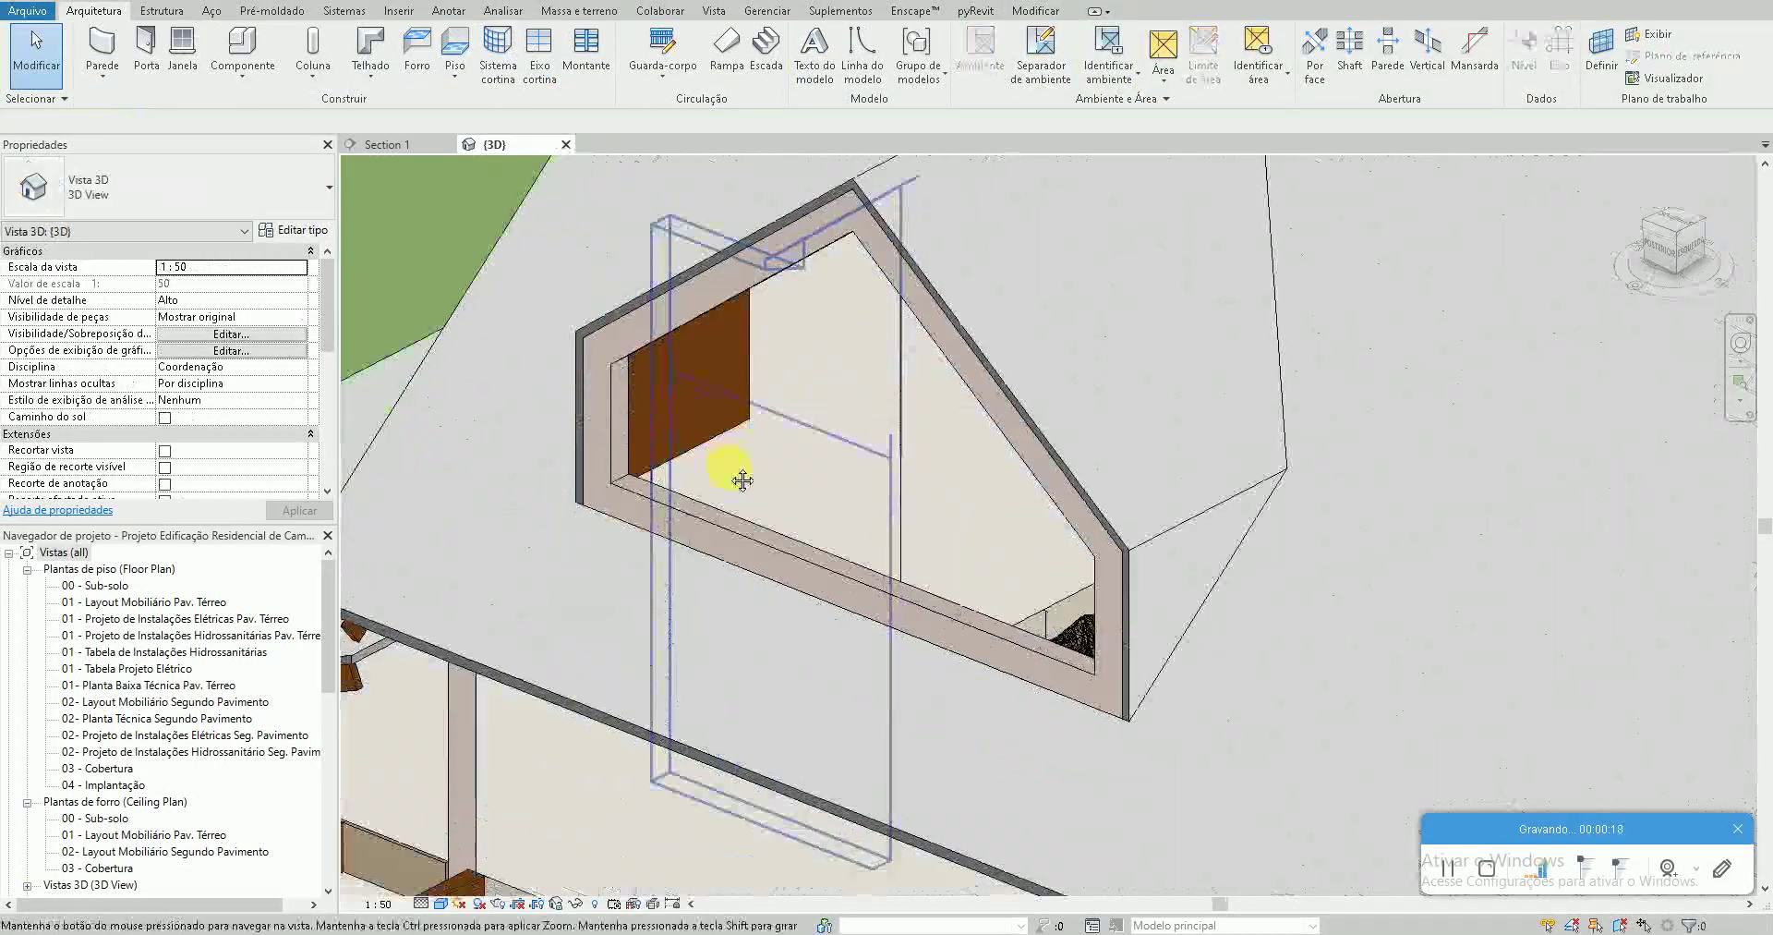
scroll(742, 480, down, 2)
scroll(760, 594, down, 2)
scroll(915, 685, down, 2)
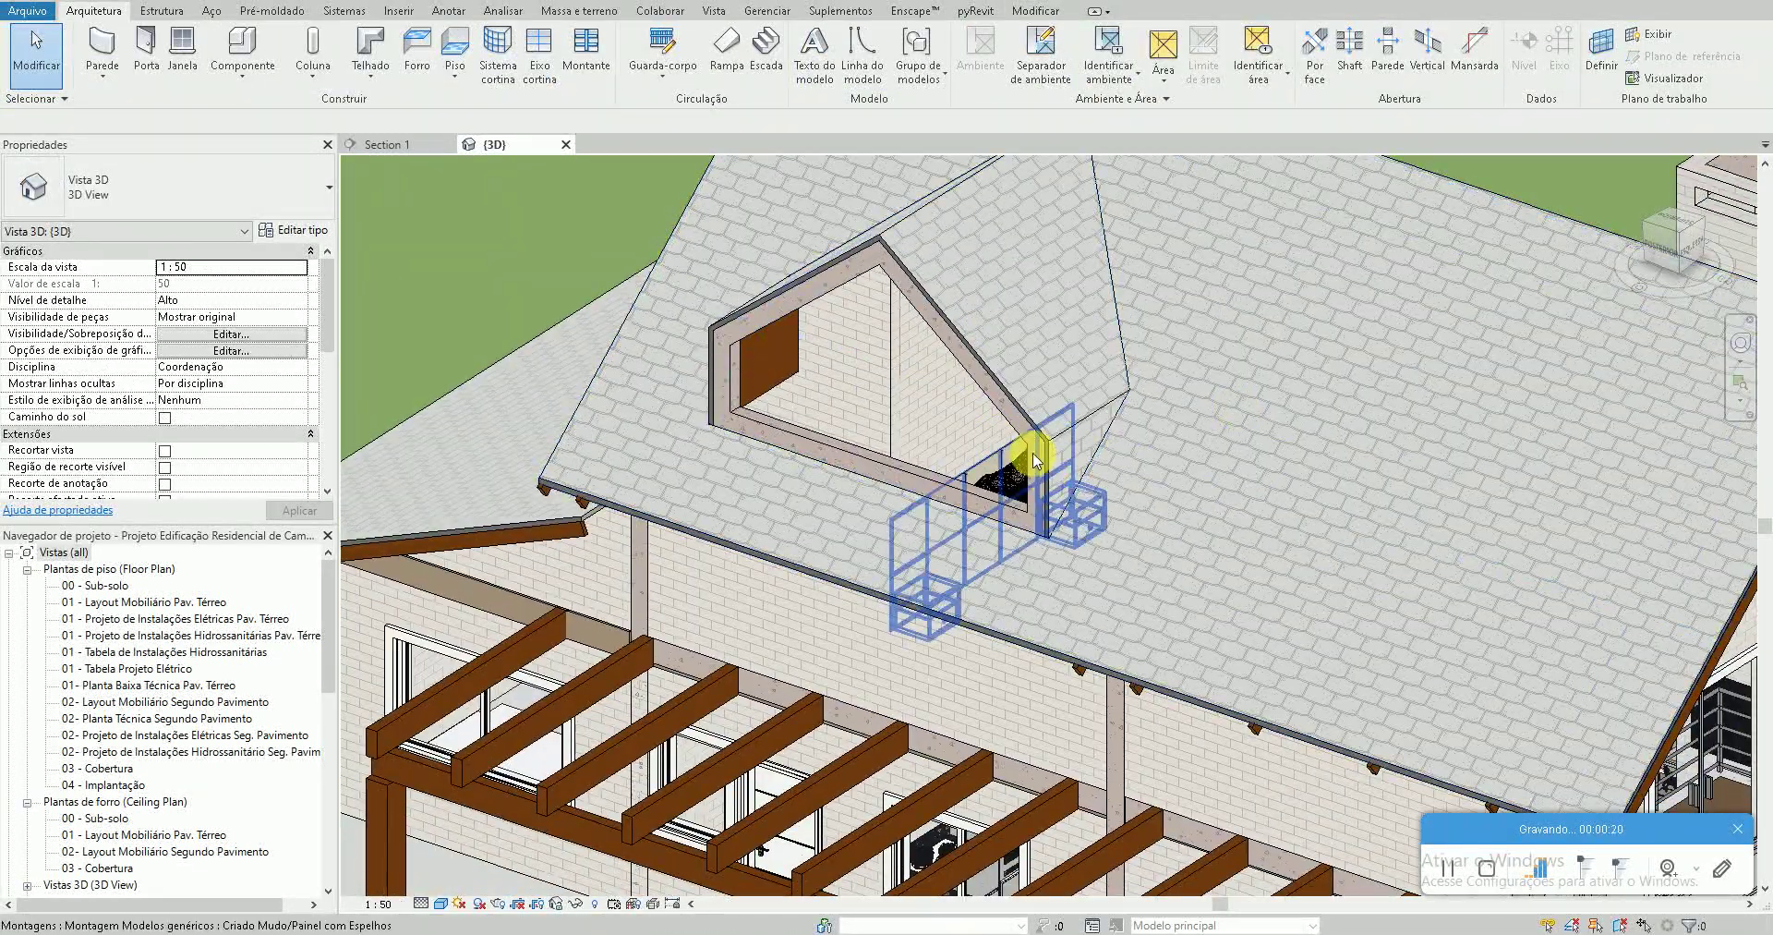
scroll(1035, 459, up, 3)
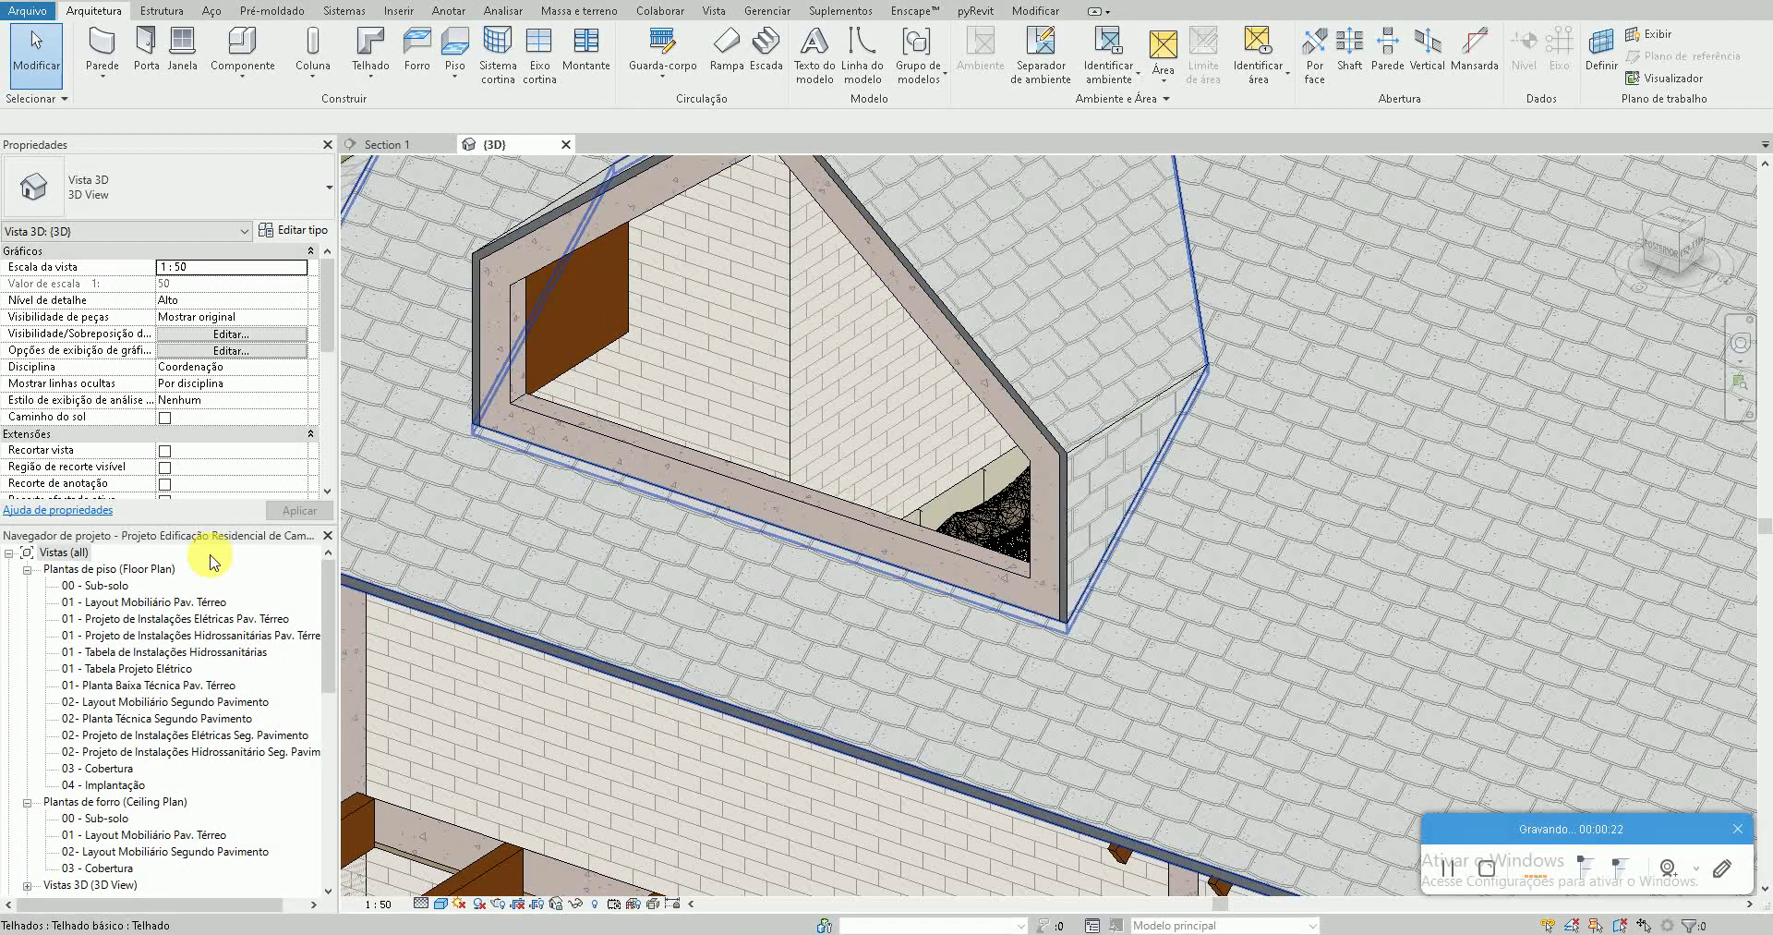
click(166, 719)
Open the 02- Planta Técnica Segundo Pavimento and 03 - Cobertura plans, returning to the 02 plan
double_click(164, 719)
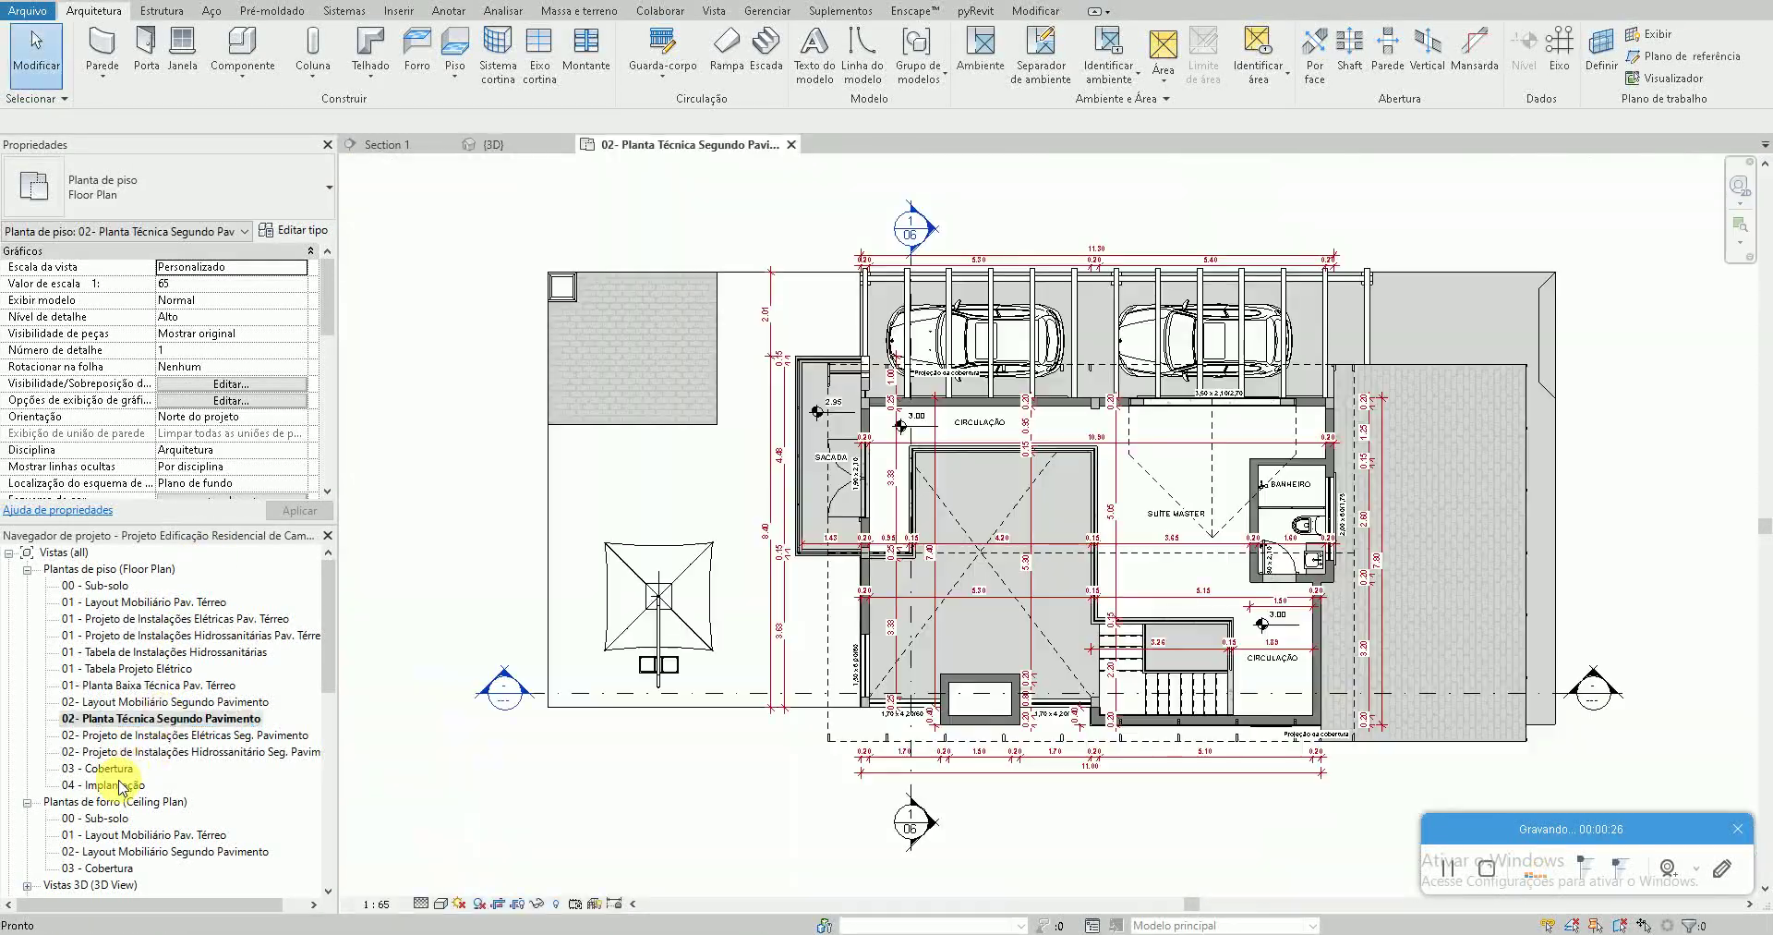
double_click(109, 768)
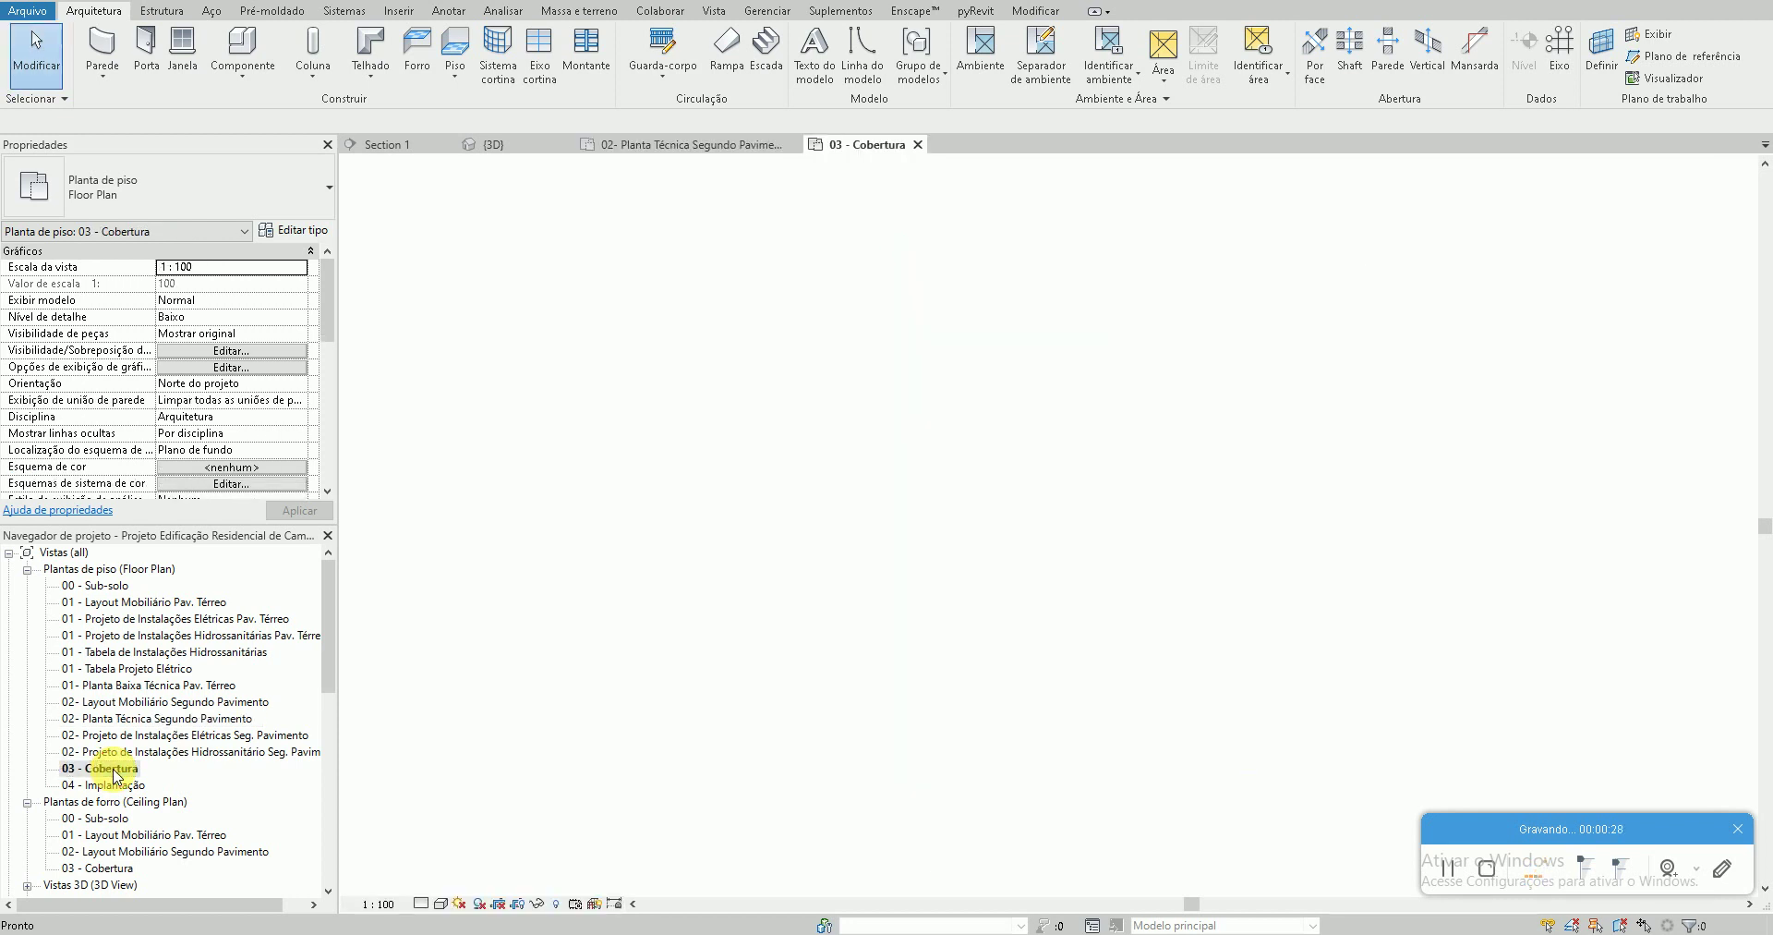
double_click(118, 720)
Zoom to the 3,50 x 2,10/2,70 opening, glance at the 3D view, and reopen the 02 plan
scroll(1256, 393, up, 5)
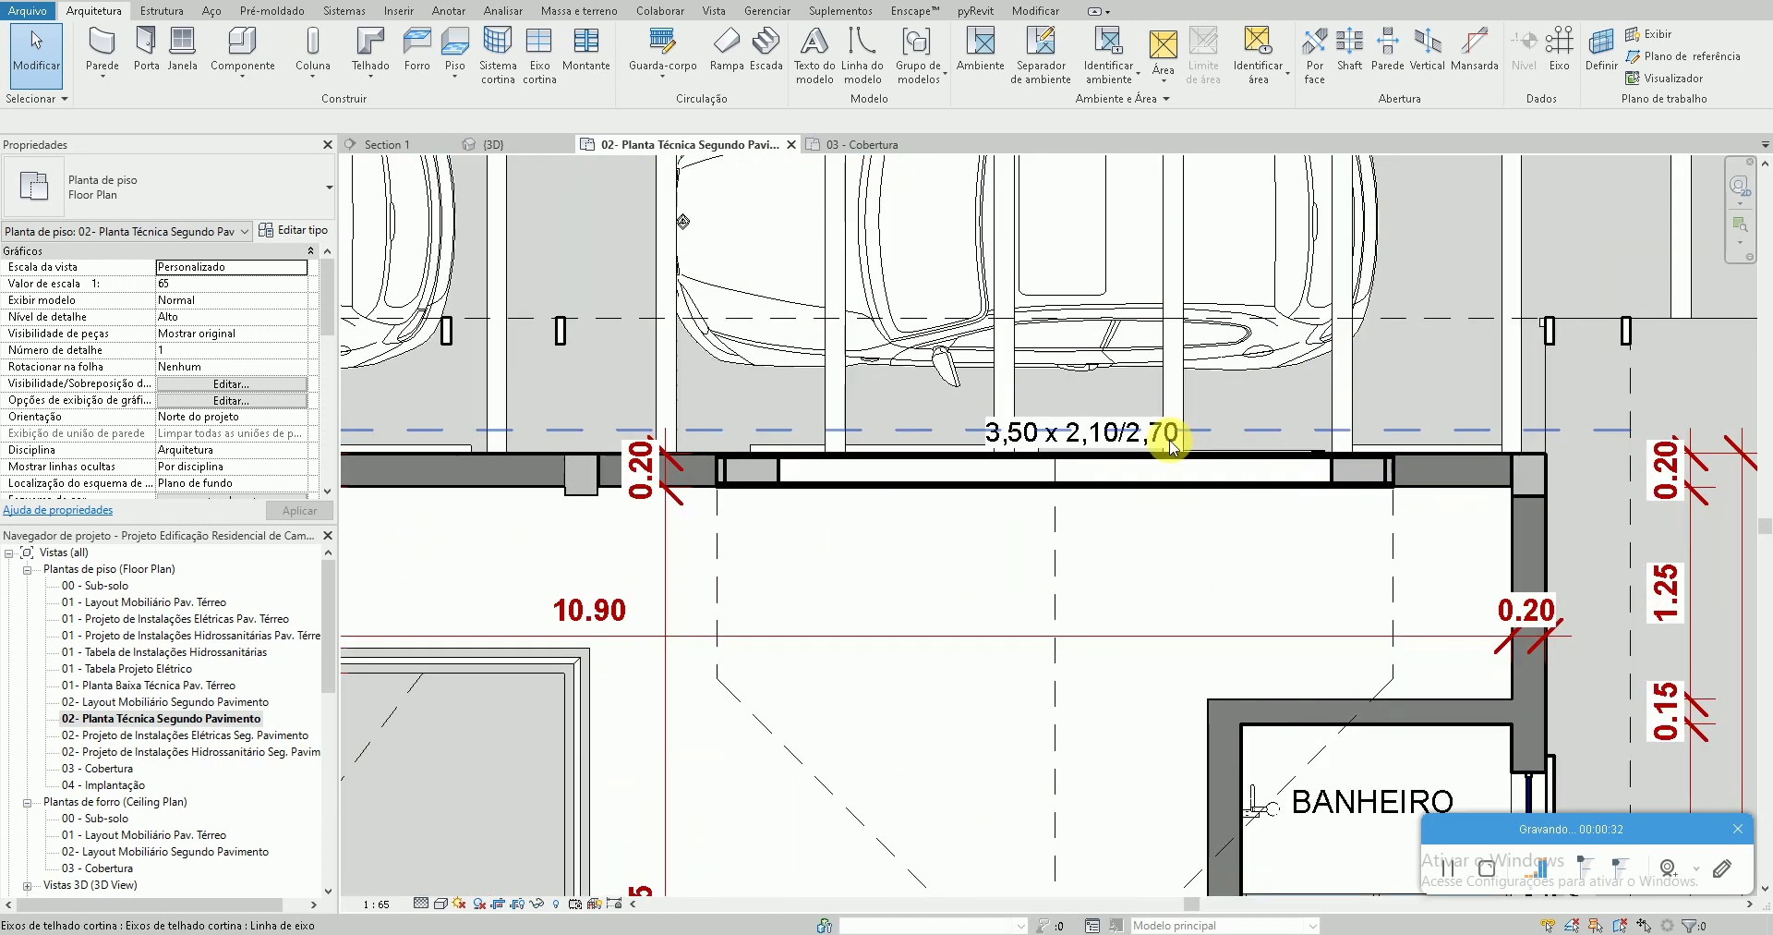
scroll(808, 434, up, 2)
scroll(1261, 509, up, 1)
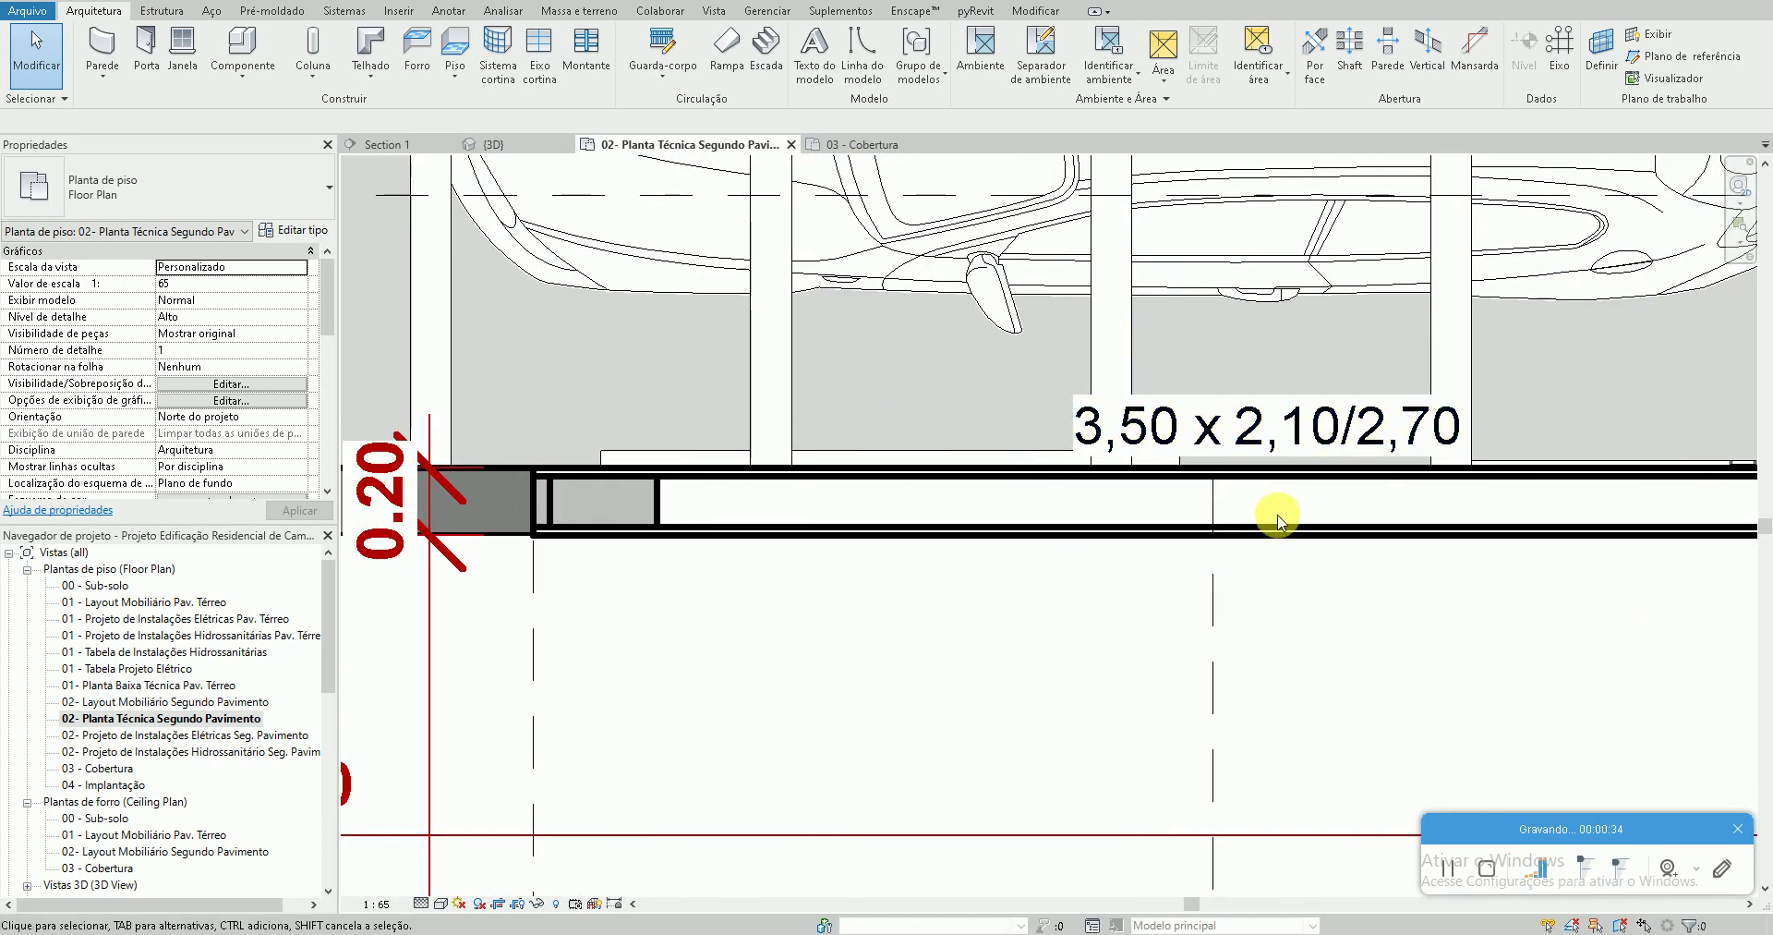
scroll(1155, 507, up, 1)
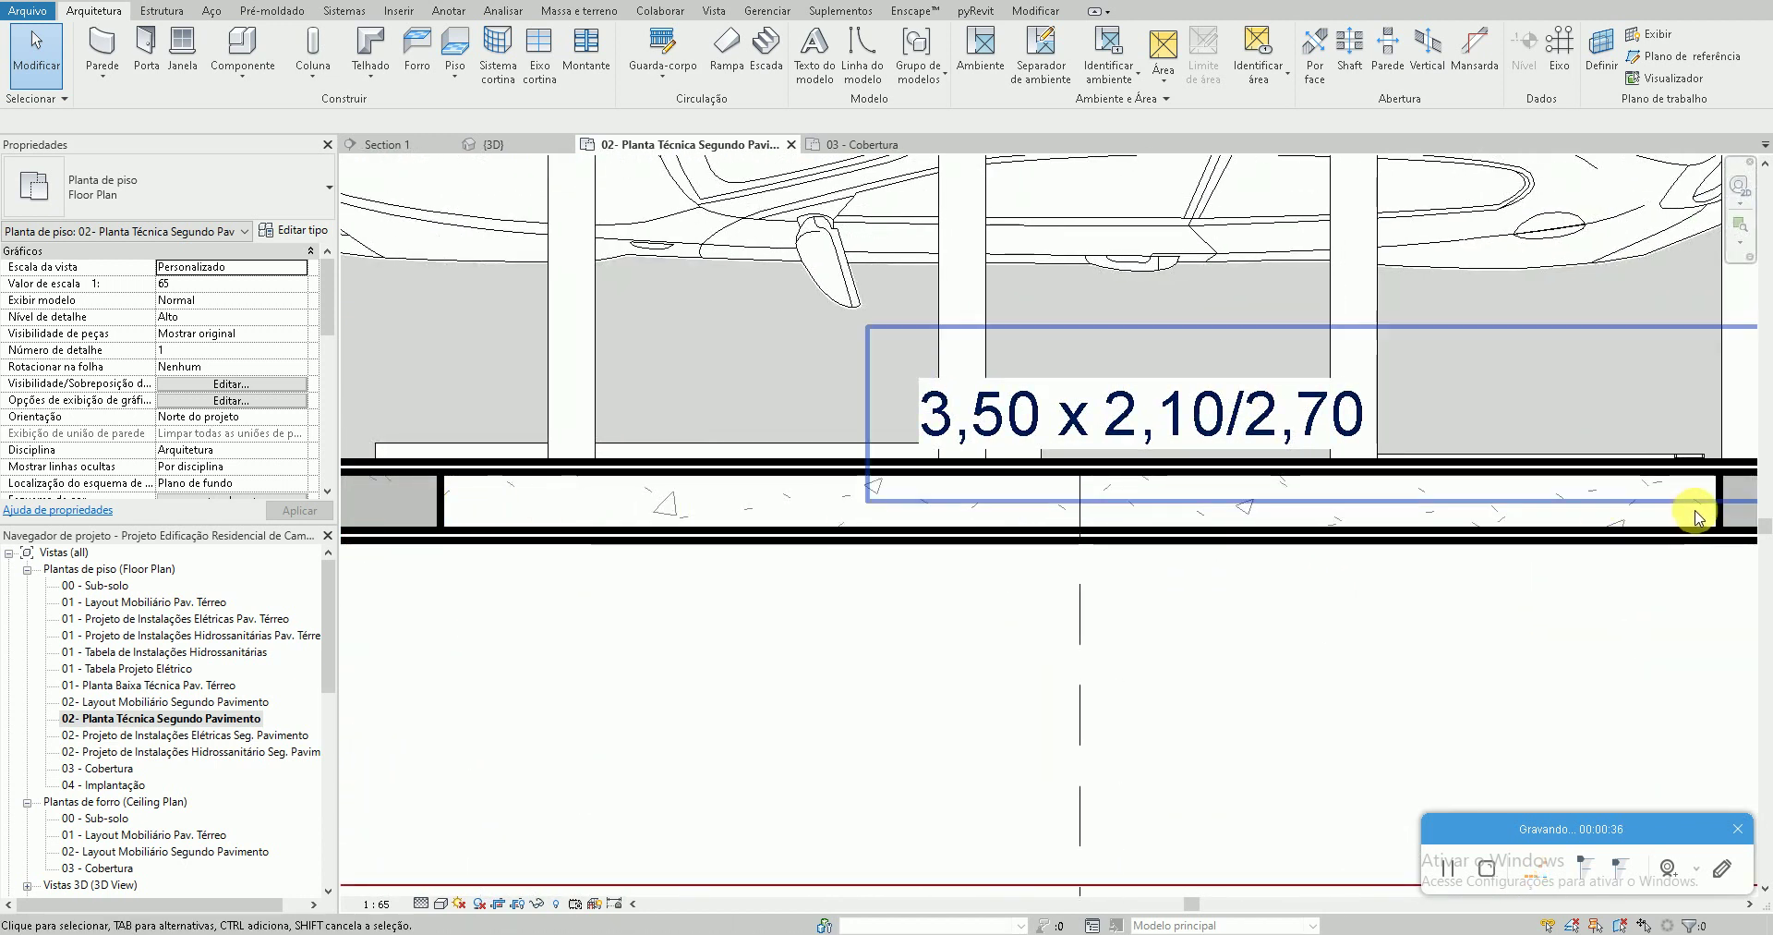
scroll(747, 555, down, 2)
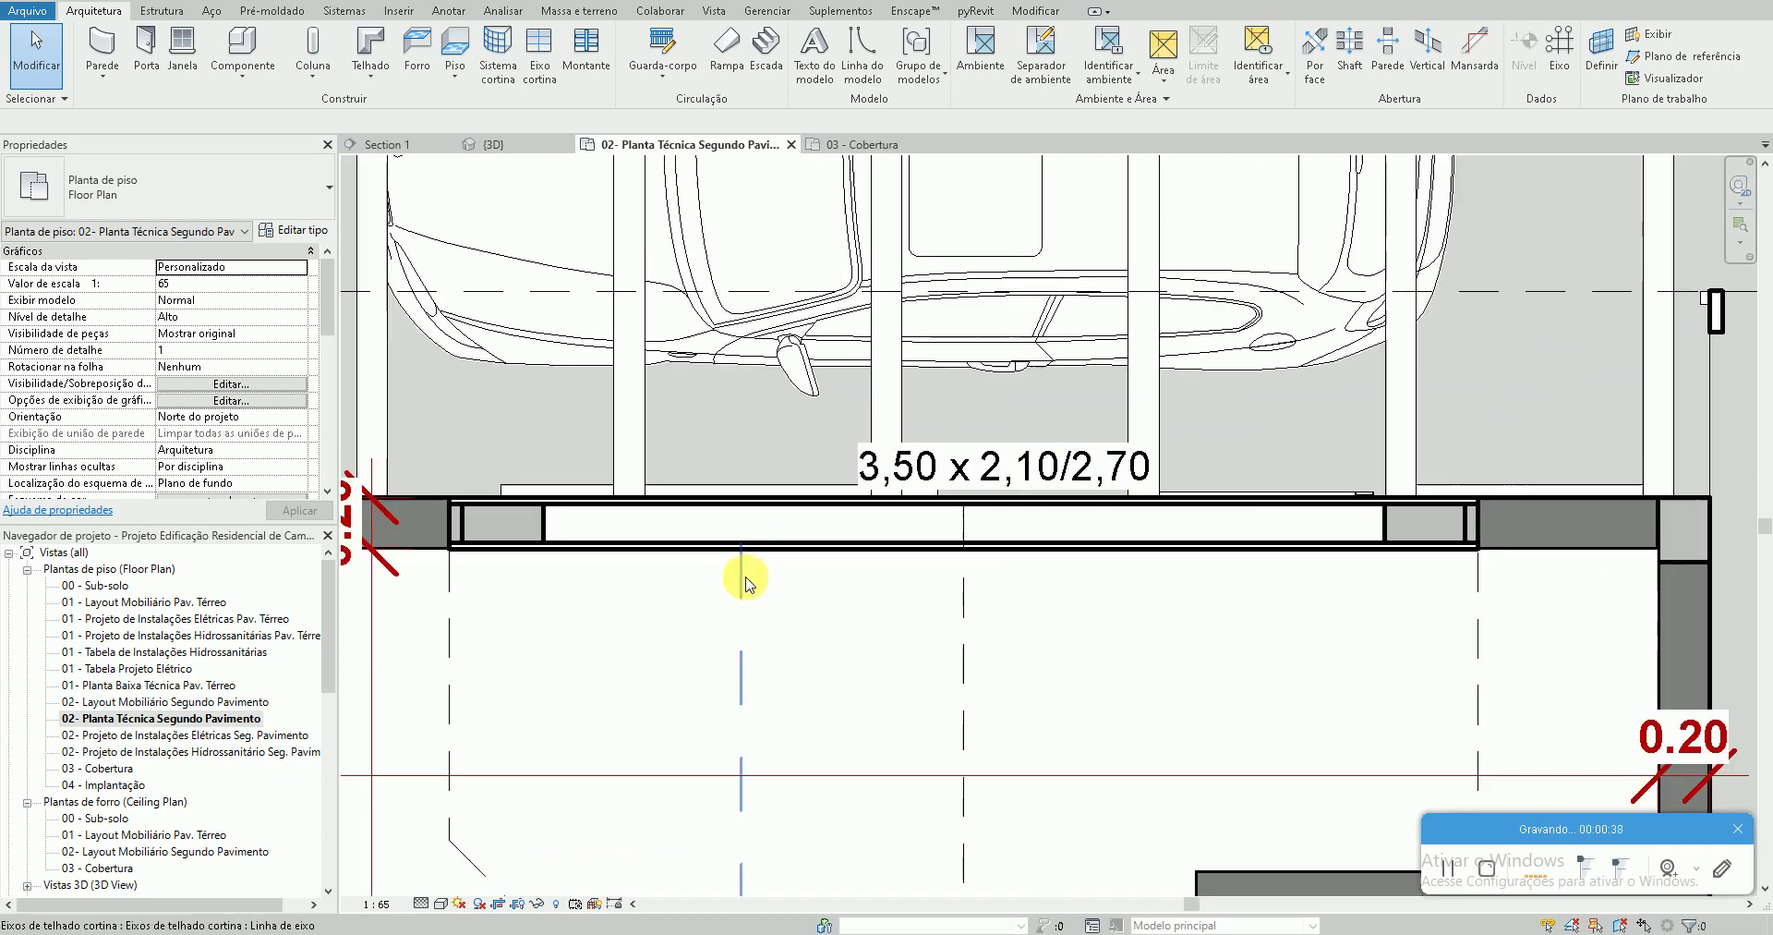
scroll(748, 578, down, 1)
key(ctrl+Tab)
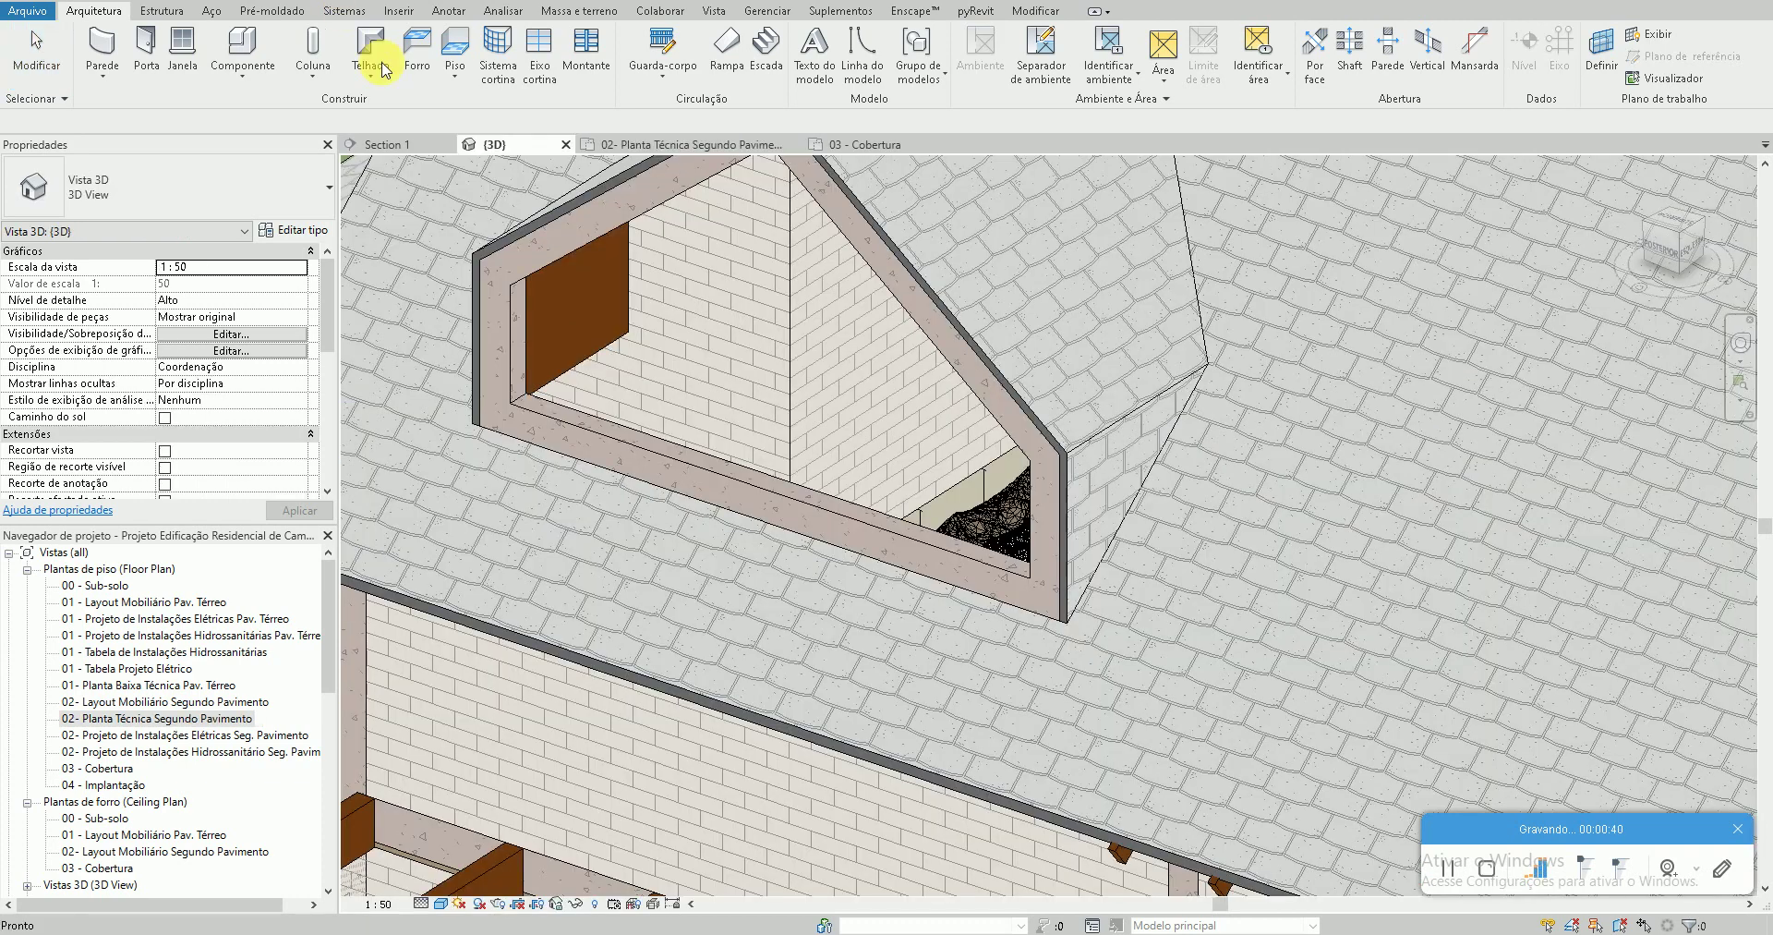
double_click(145, 721)
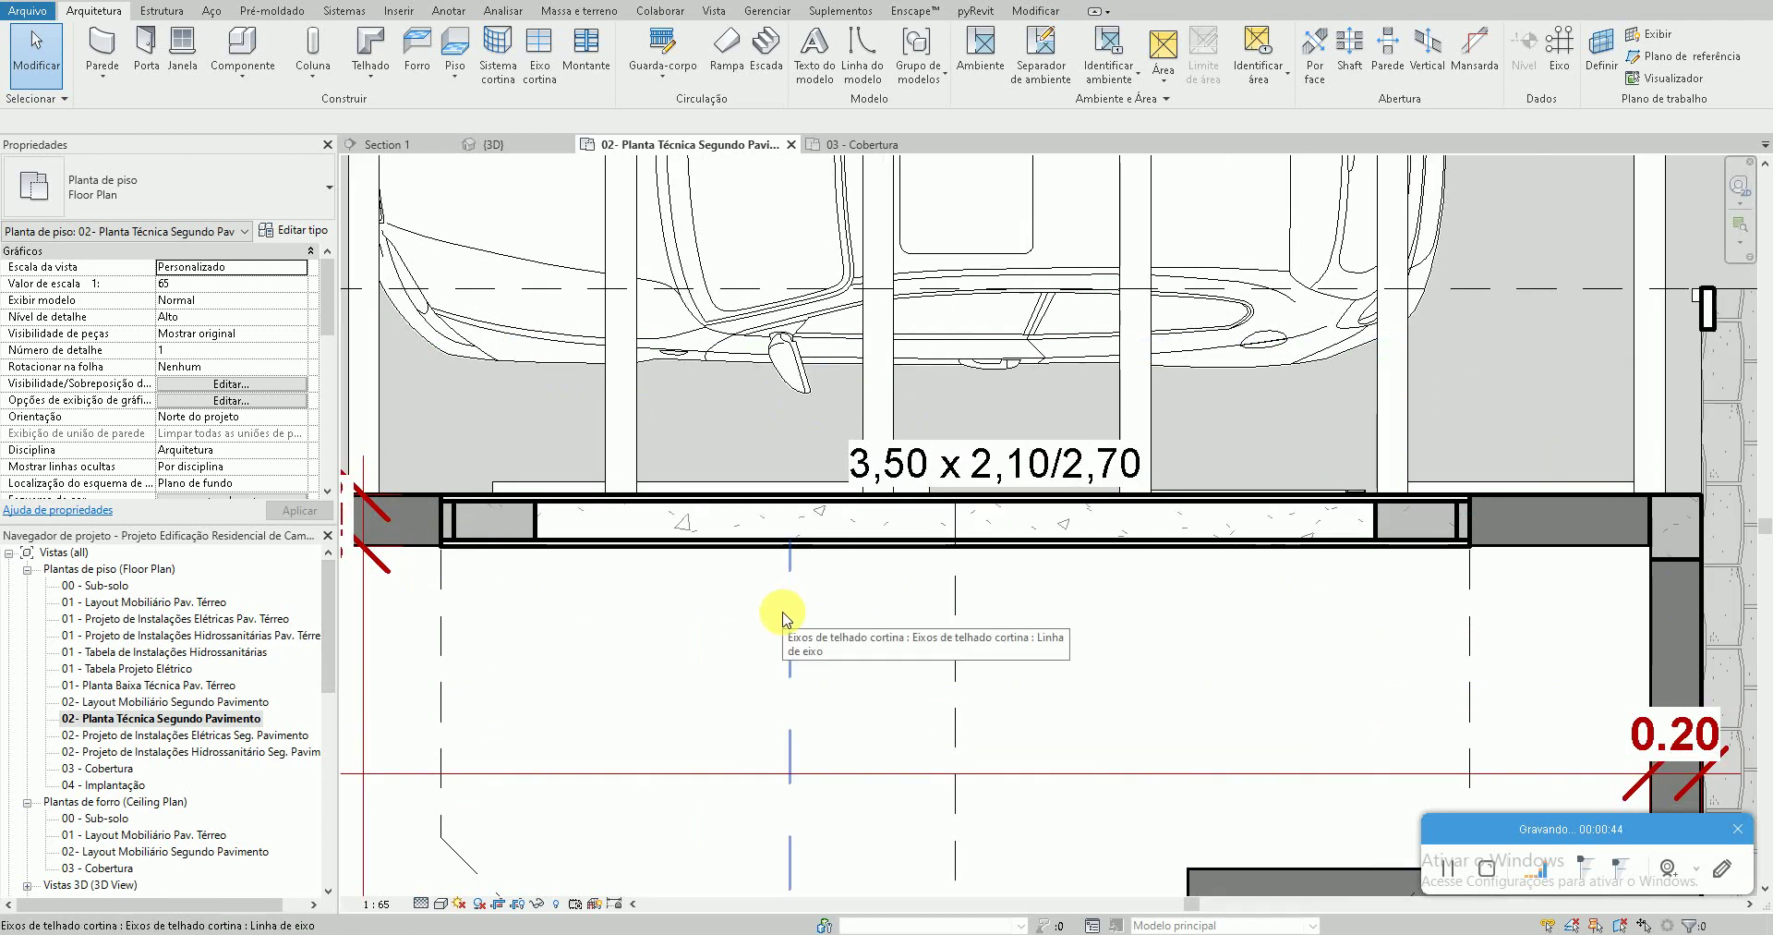
Start a wall of type Parede cortina: Painel de Vidro-Fachada
click(104, 83)
click(148, 103)
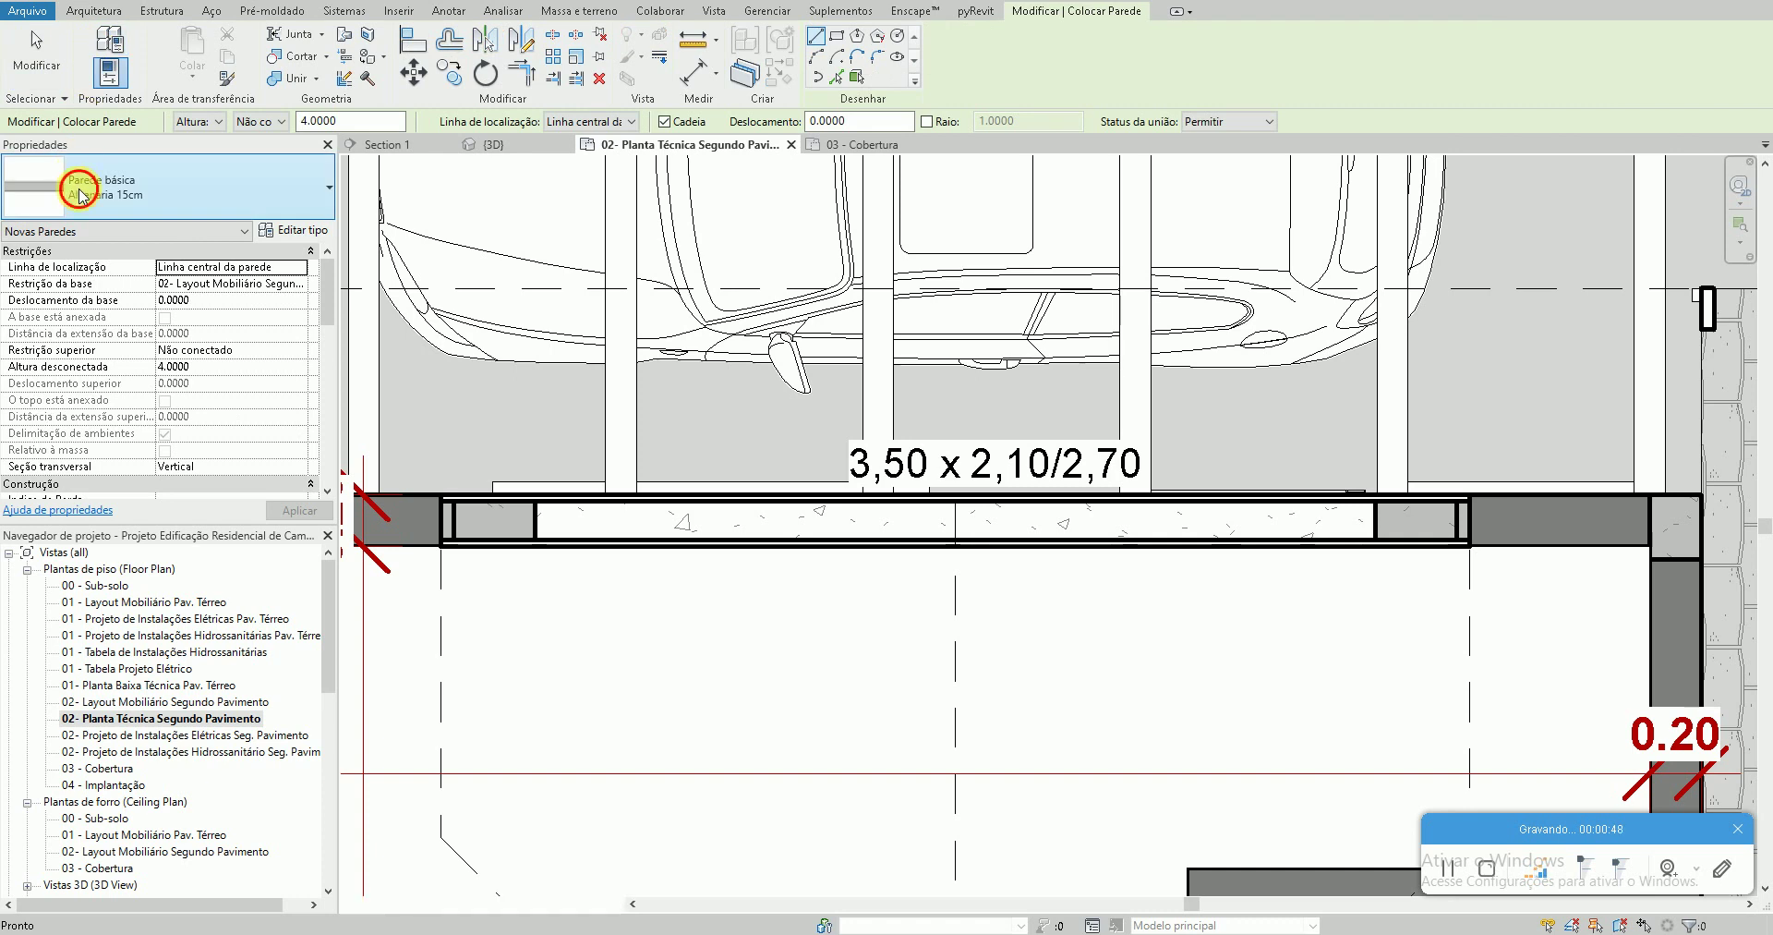
click(81, 191)
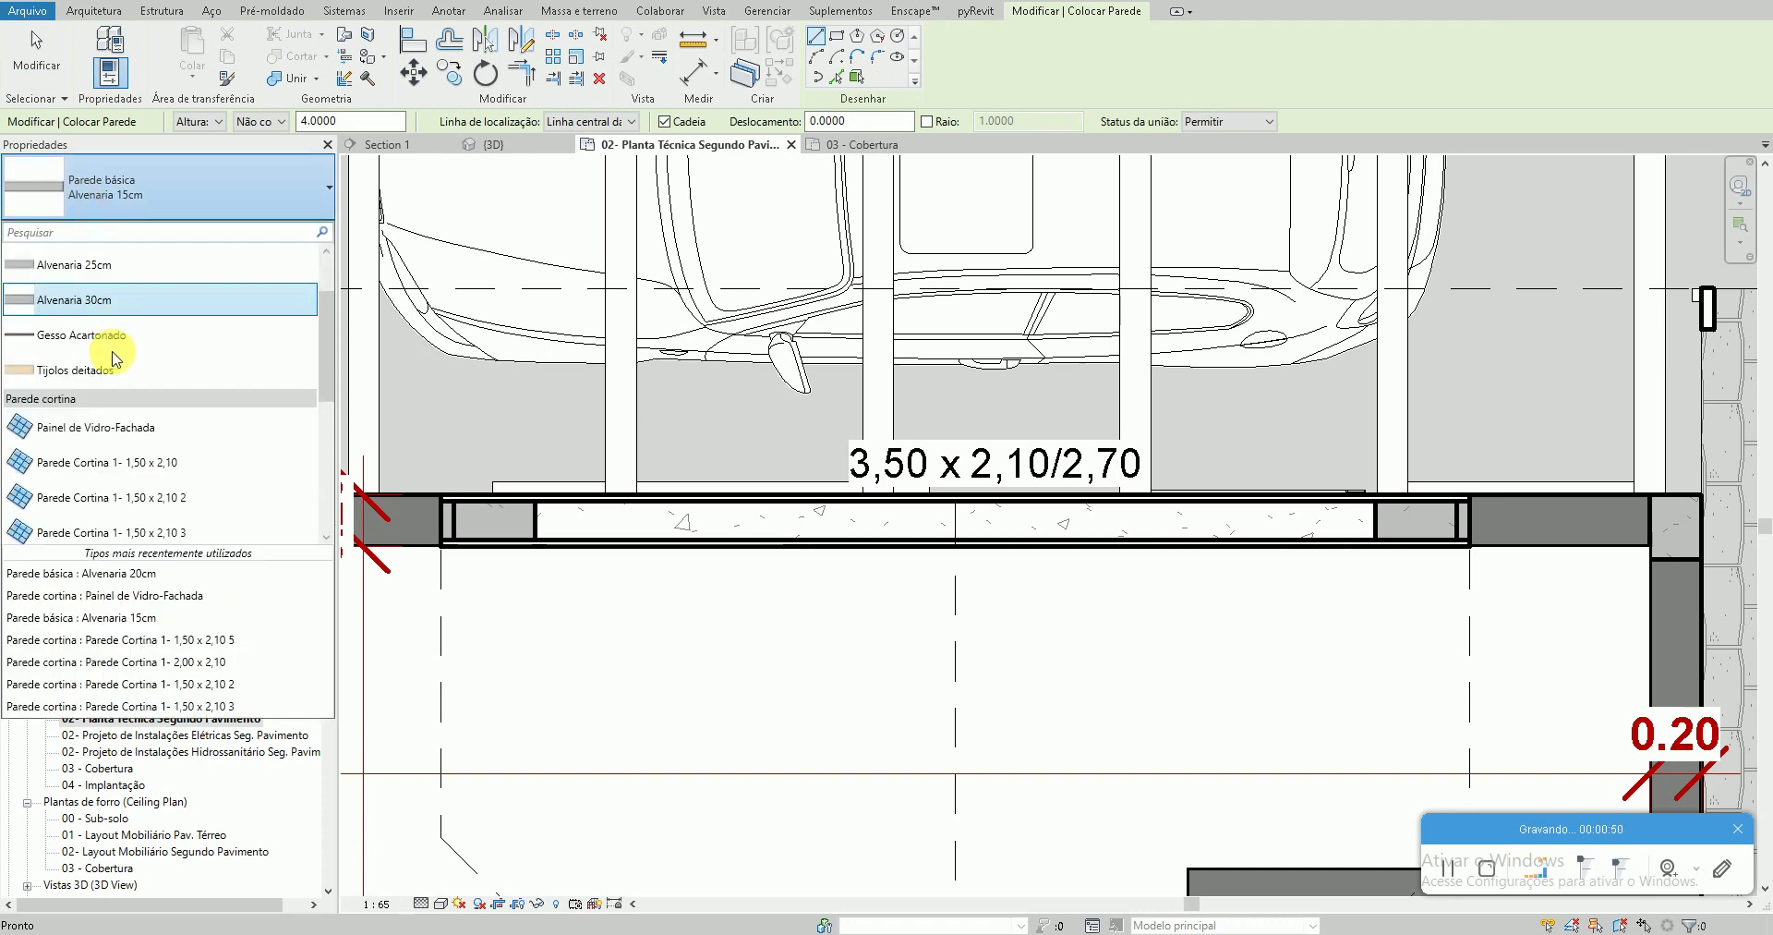
scroll(146, 342, down, 3)
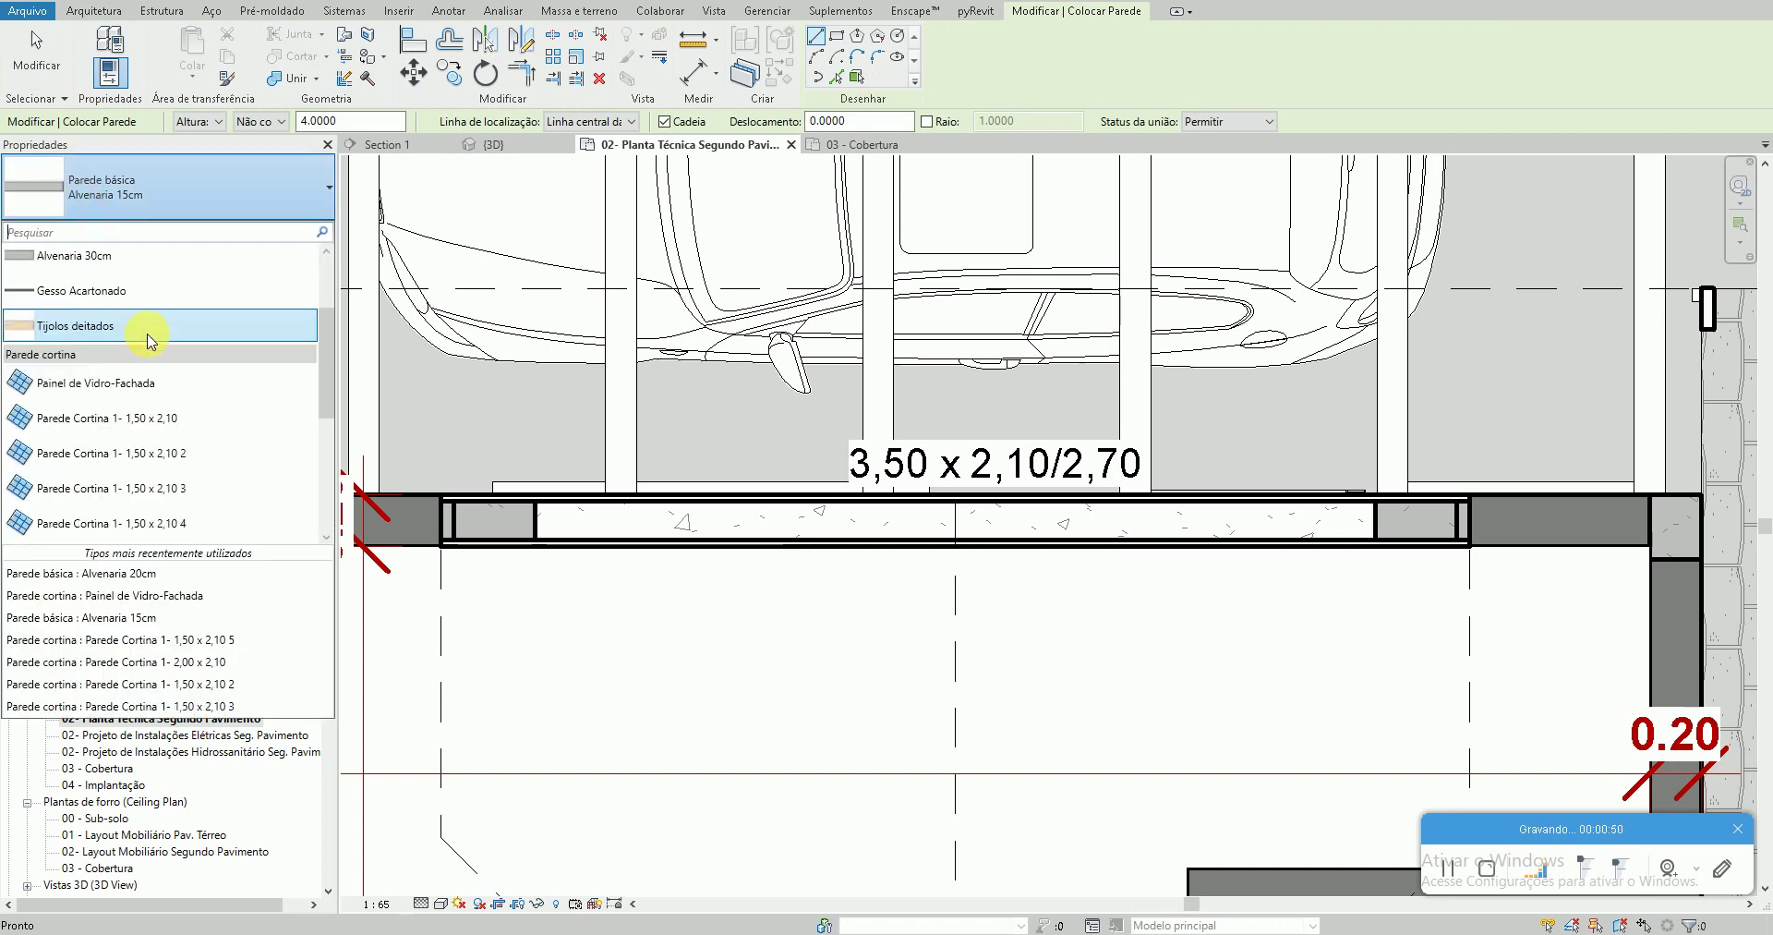
click(139, 391)
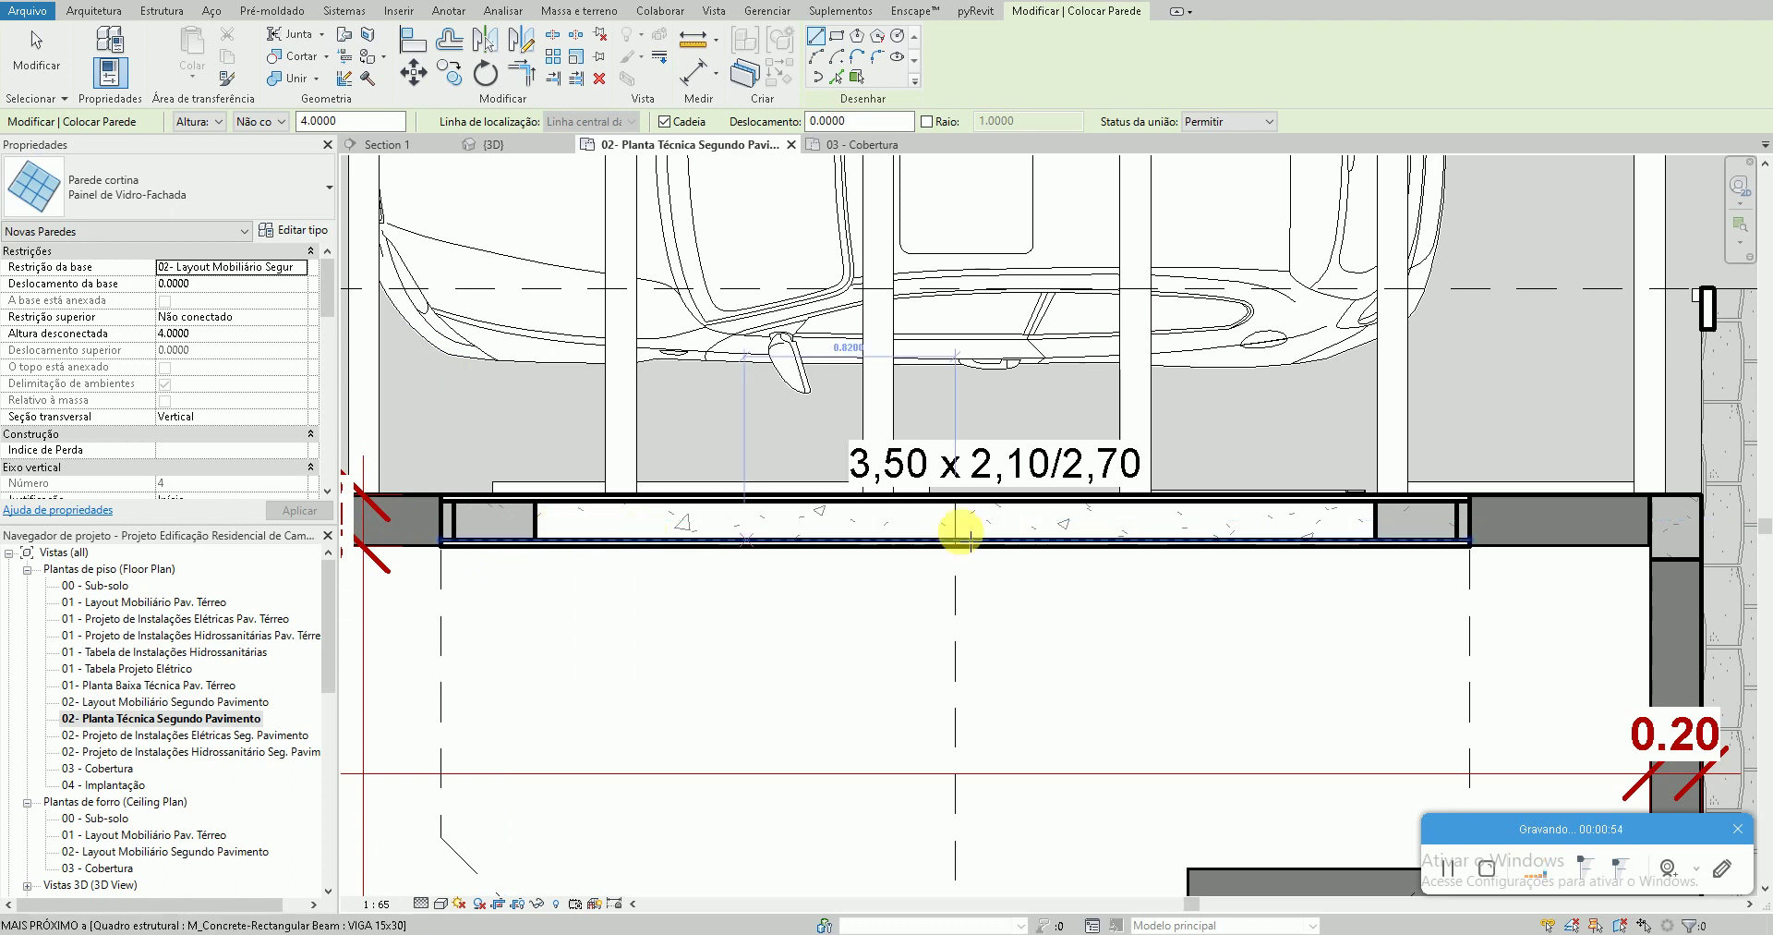
scroll(1378, 528, up, 2)
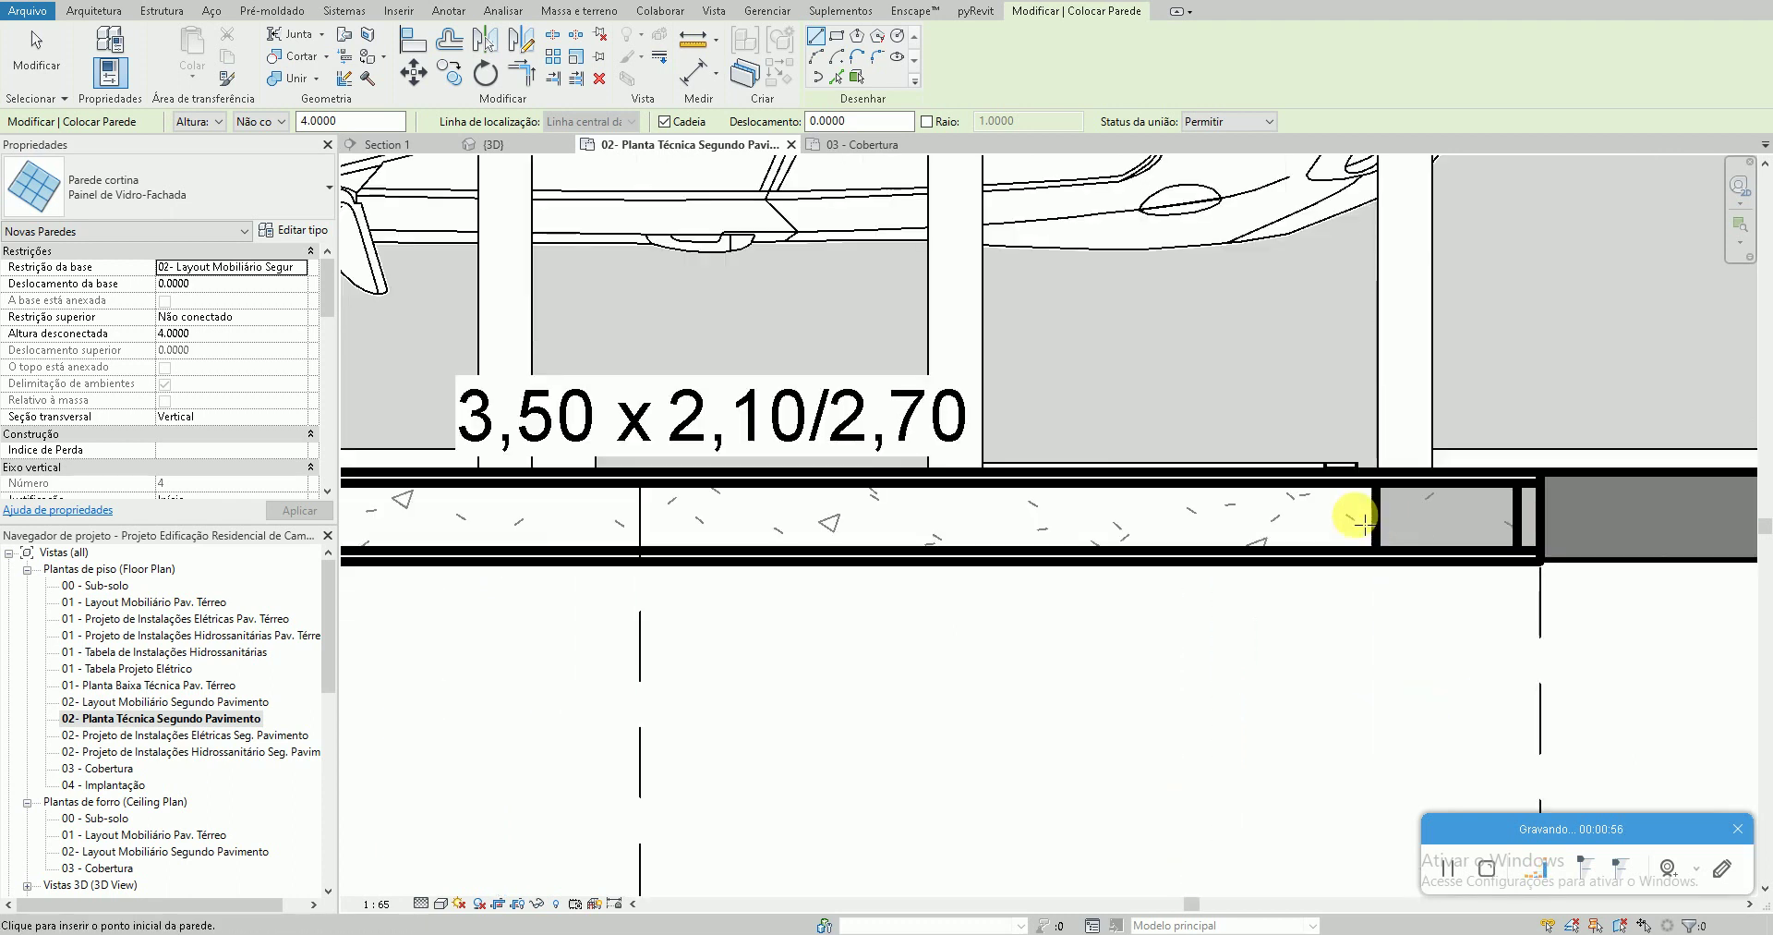
Draw the curtain wall from the opening's left end to its right end, then view it in 3D
middle_drag(418, 523, 1247, 554)
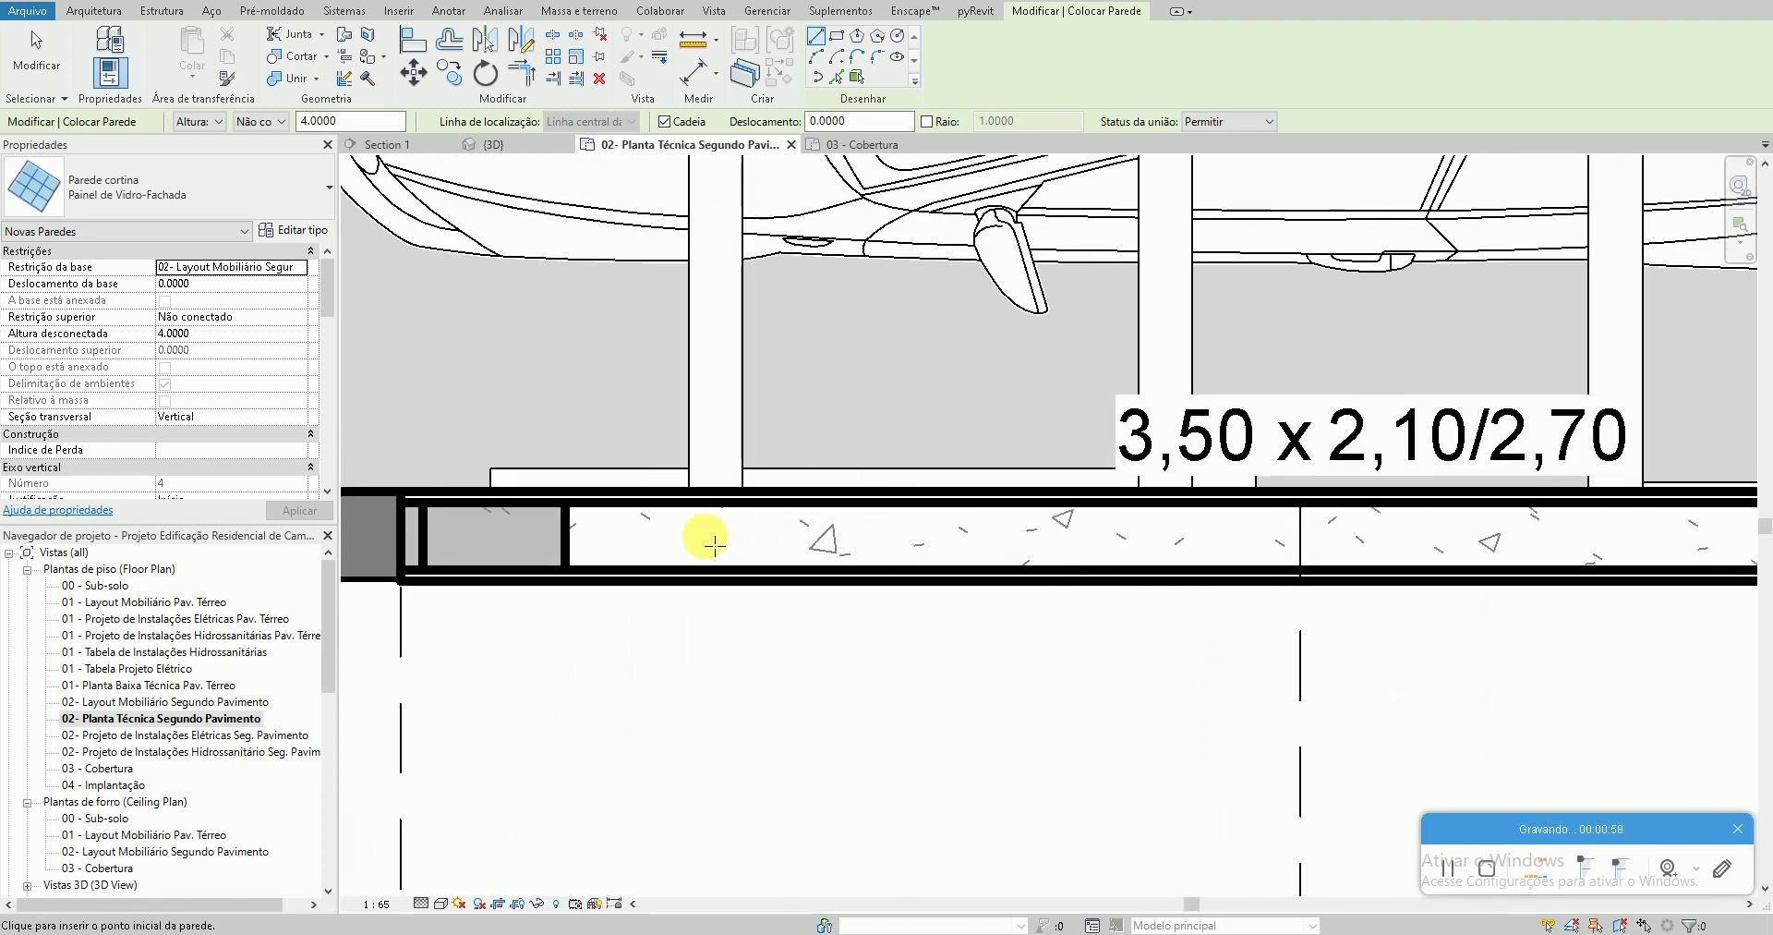
click(441, 546)
scroll(568, 536, down, 2)
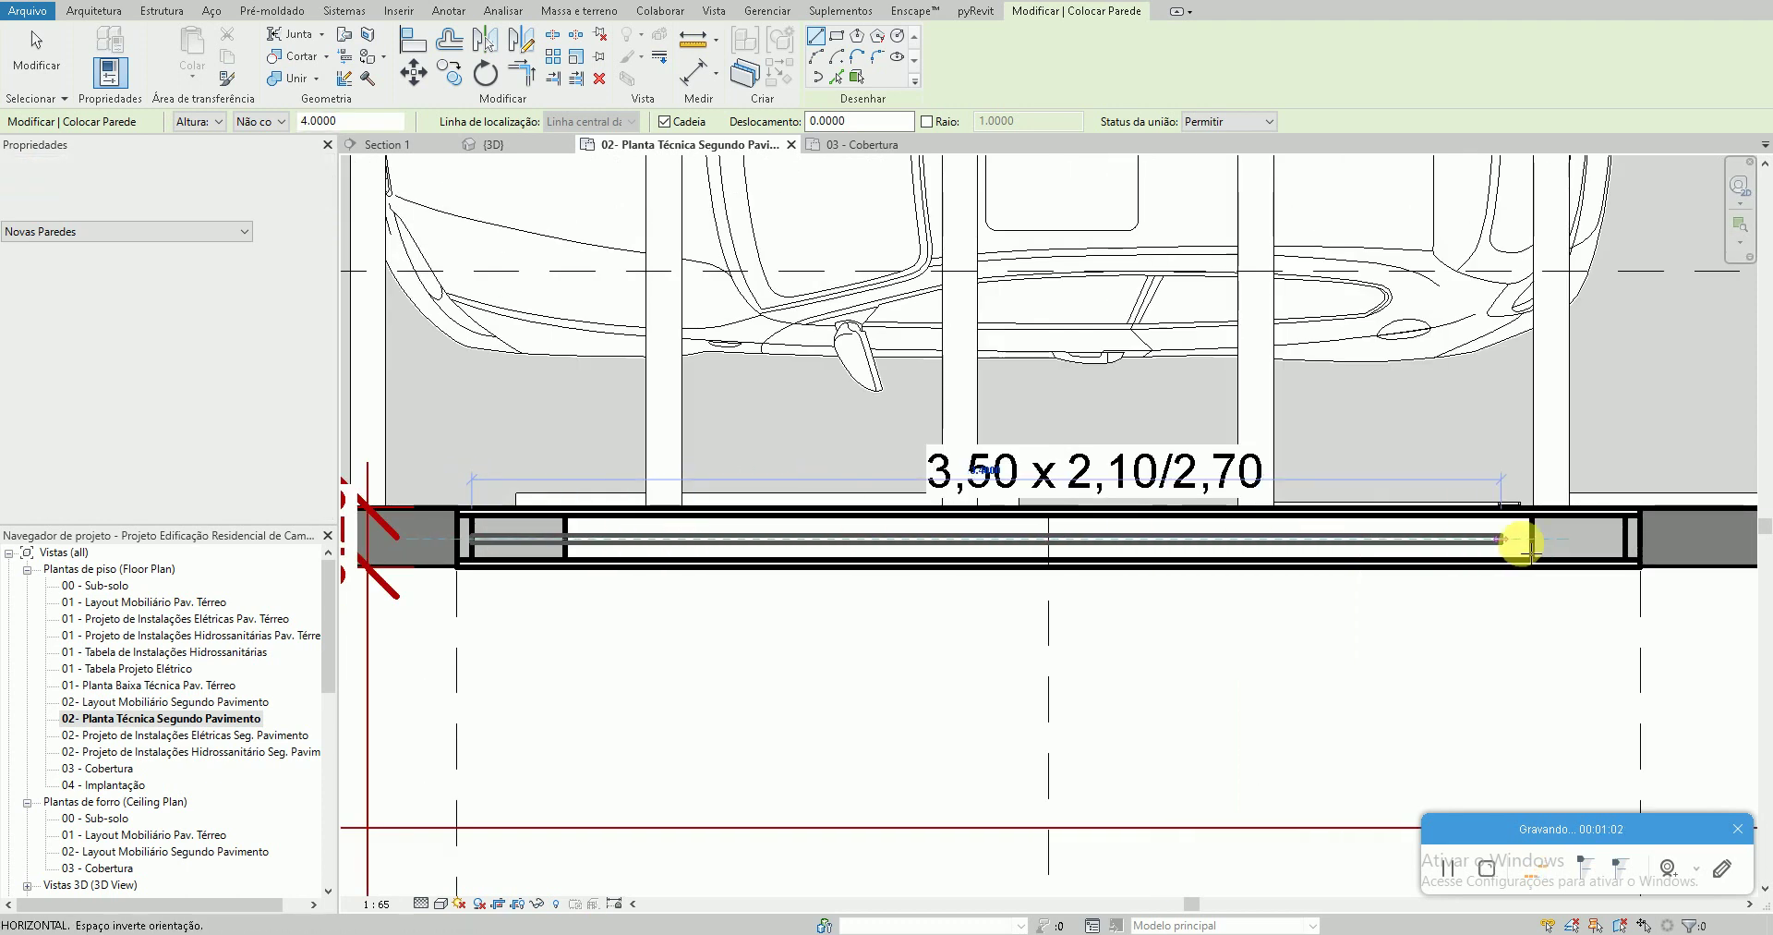
click(1607, 547)
key(Escape)
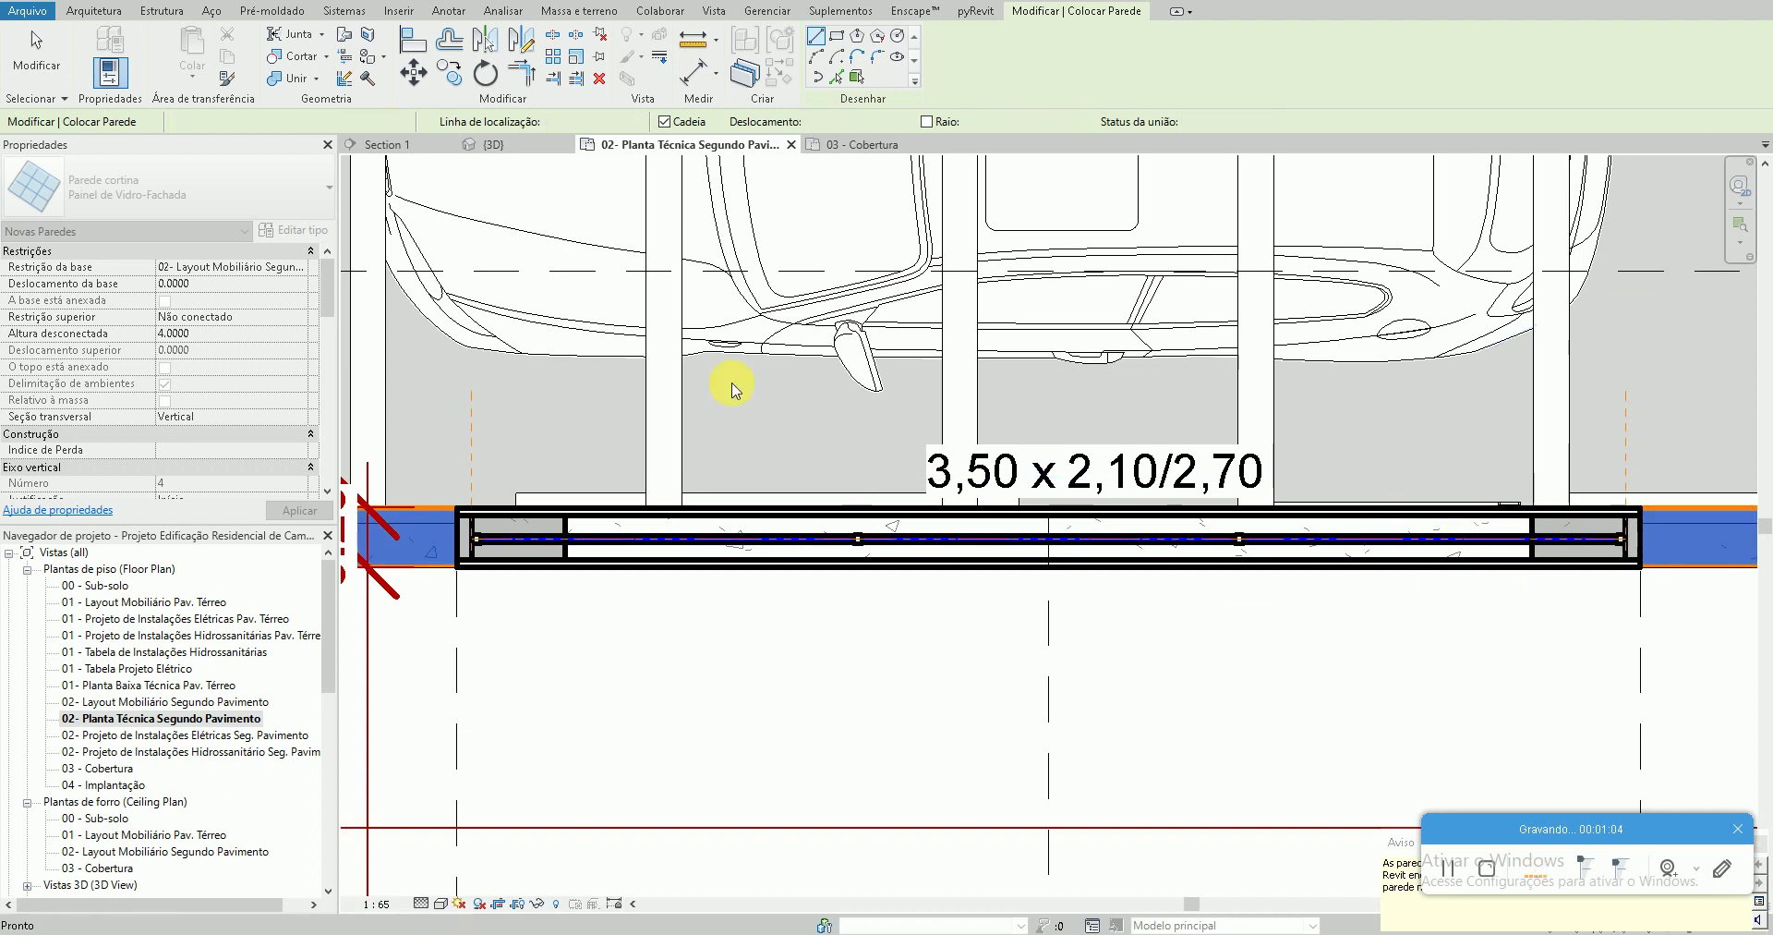
key(Escape)
click(494, 144)
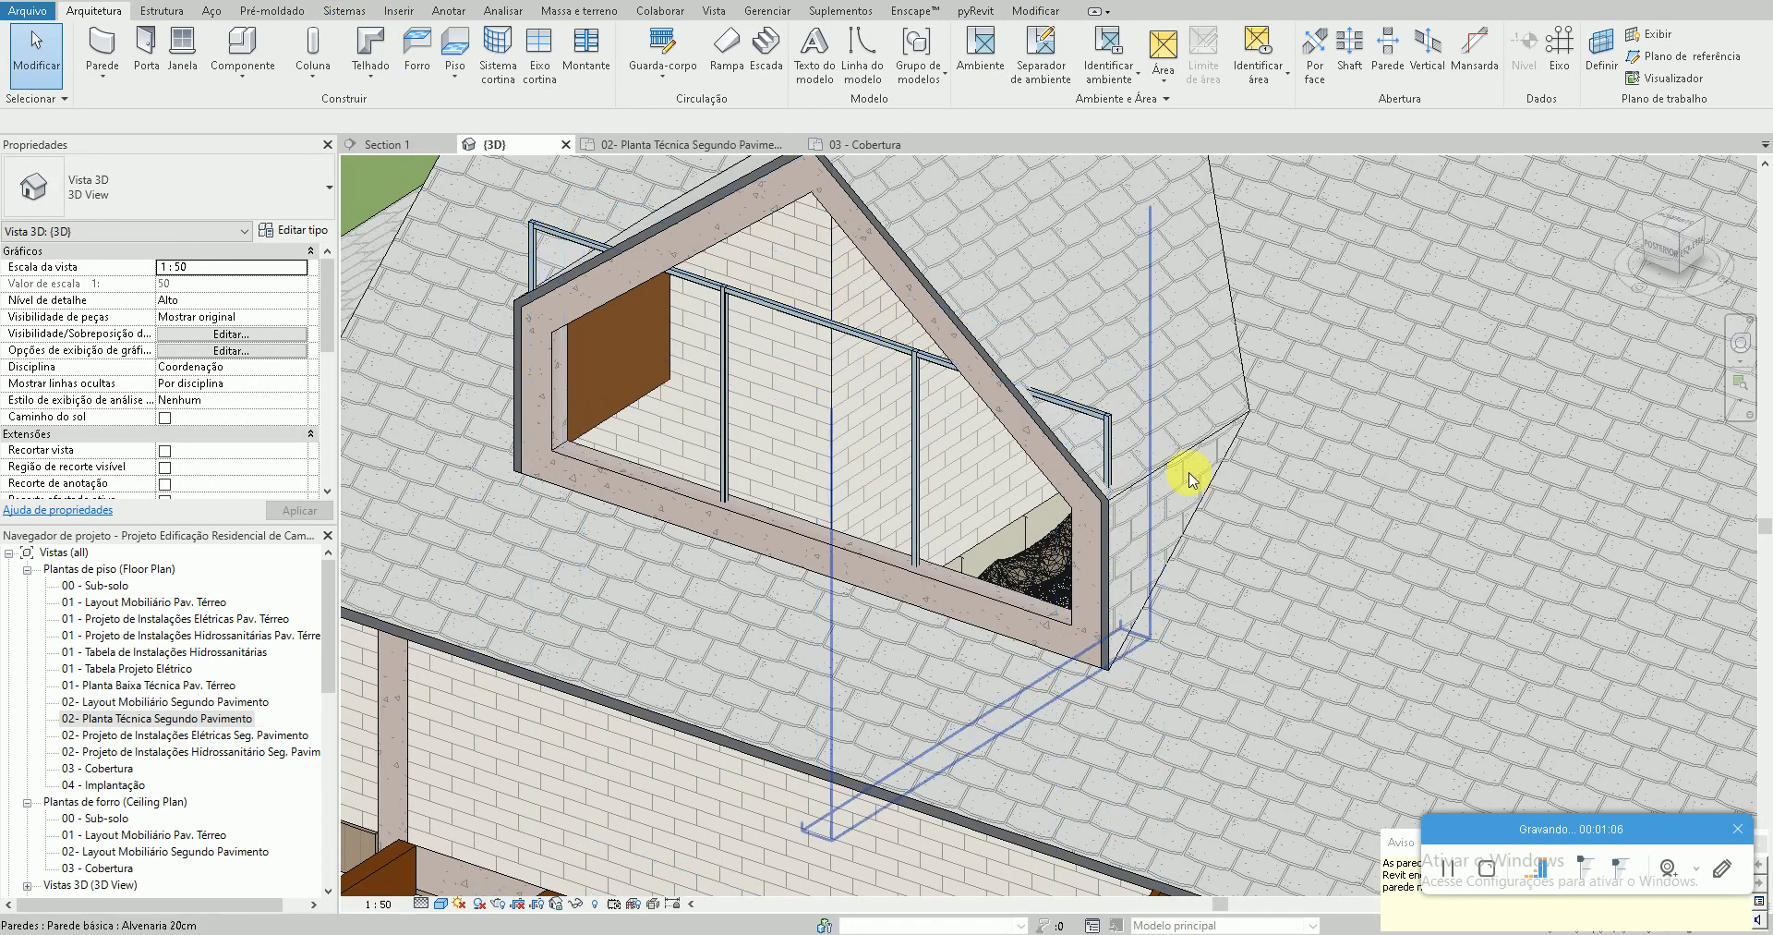
Inspect the new dormer curtain wall in 3D, then reopen the 02- Planta Técnica Segundo Pavimento plan
scroll(819, 345, up, 2)
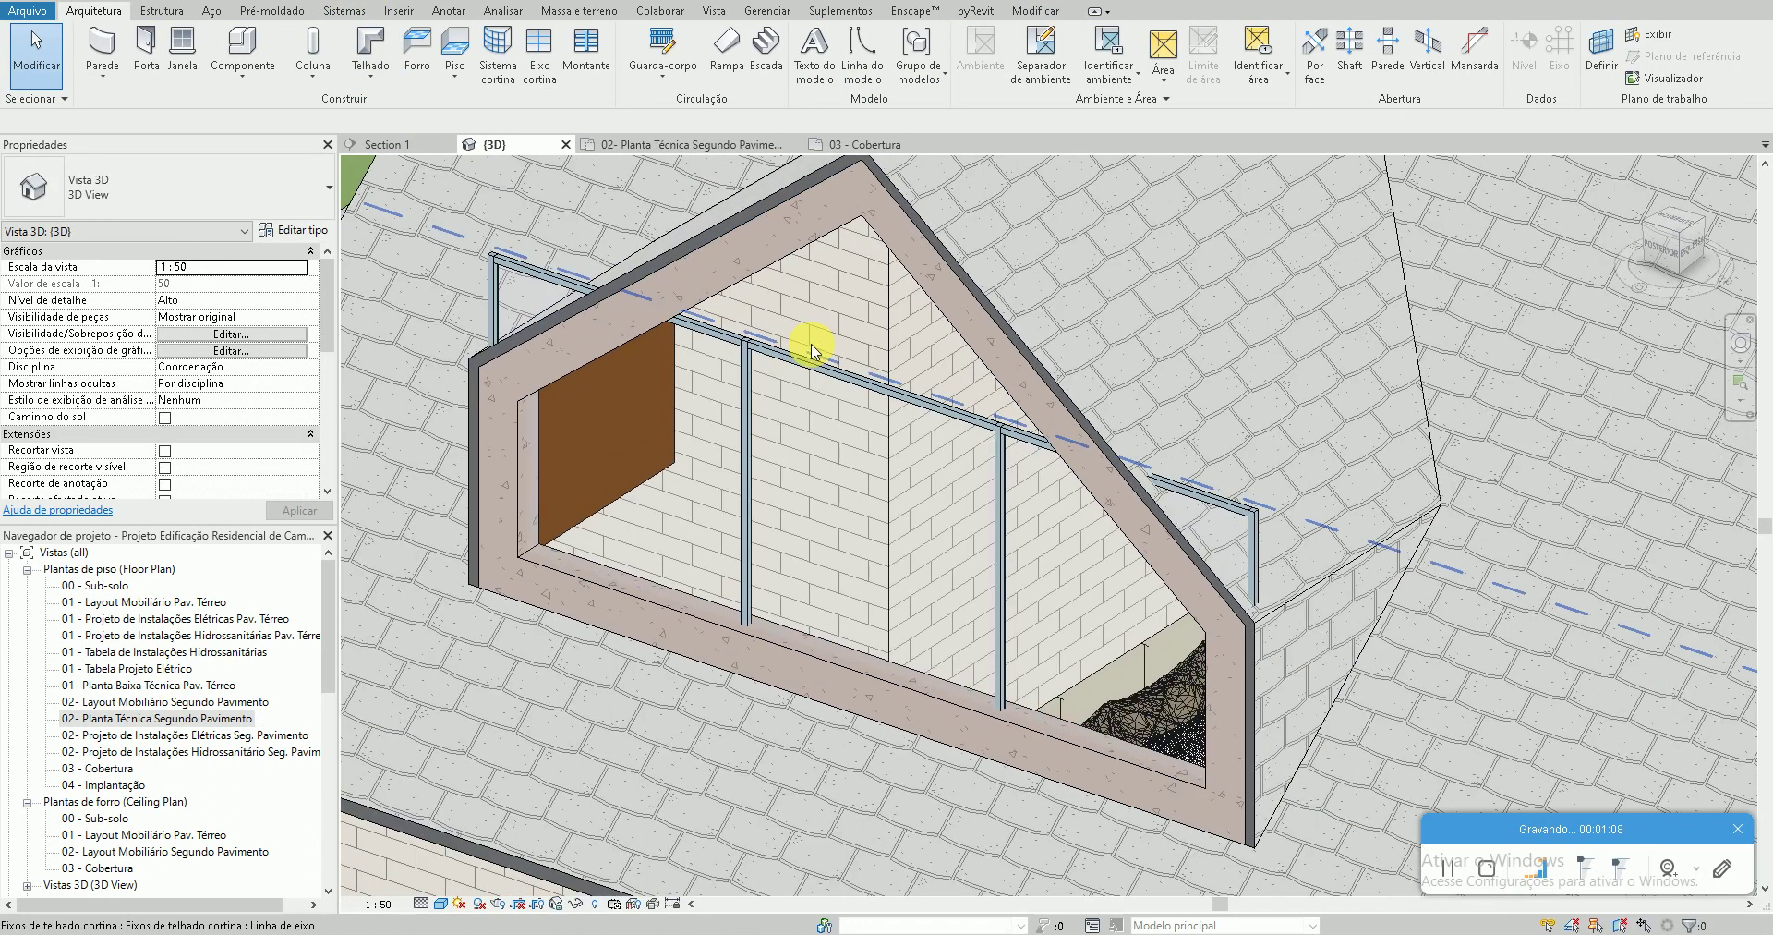
scroll(725, 408, down, 2)
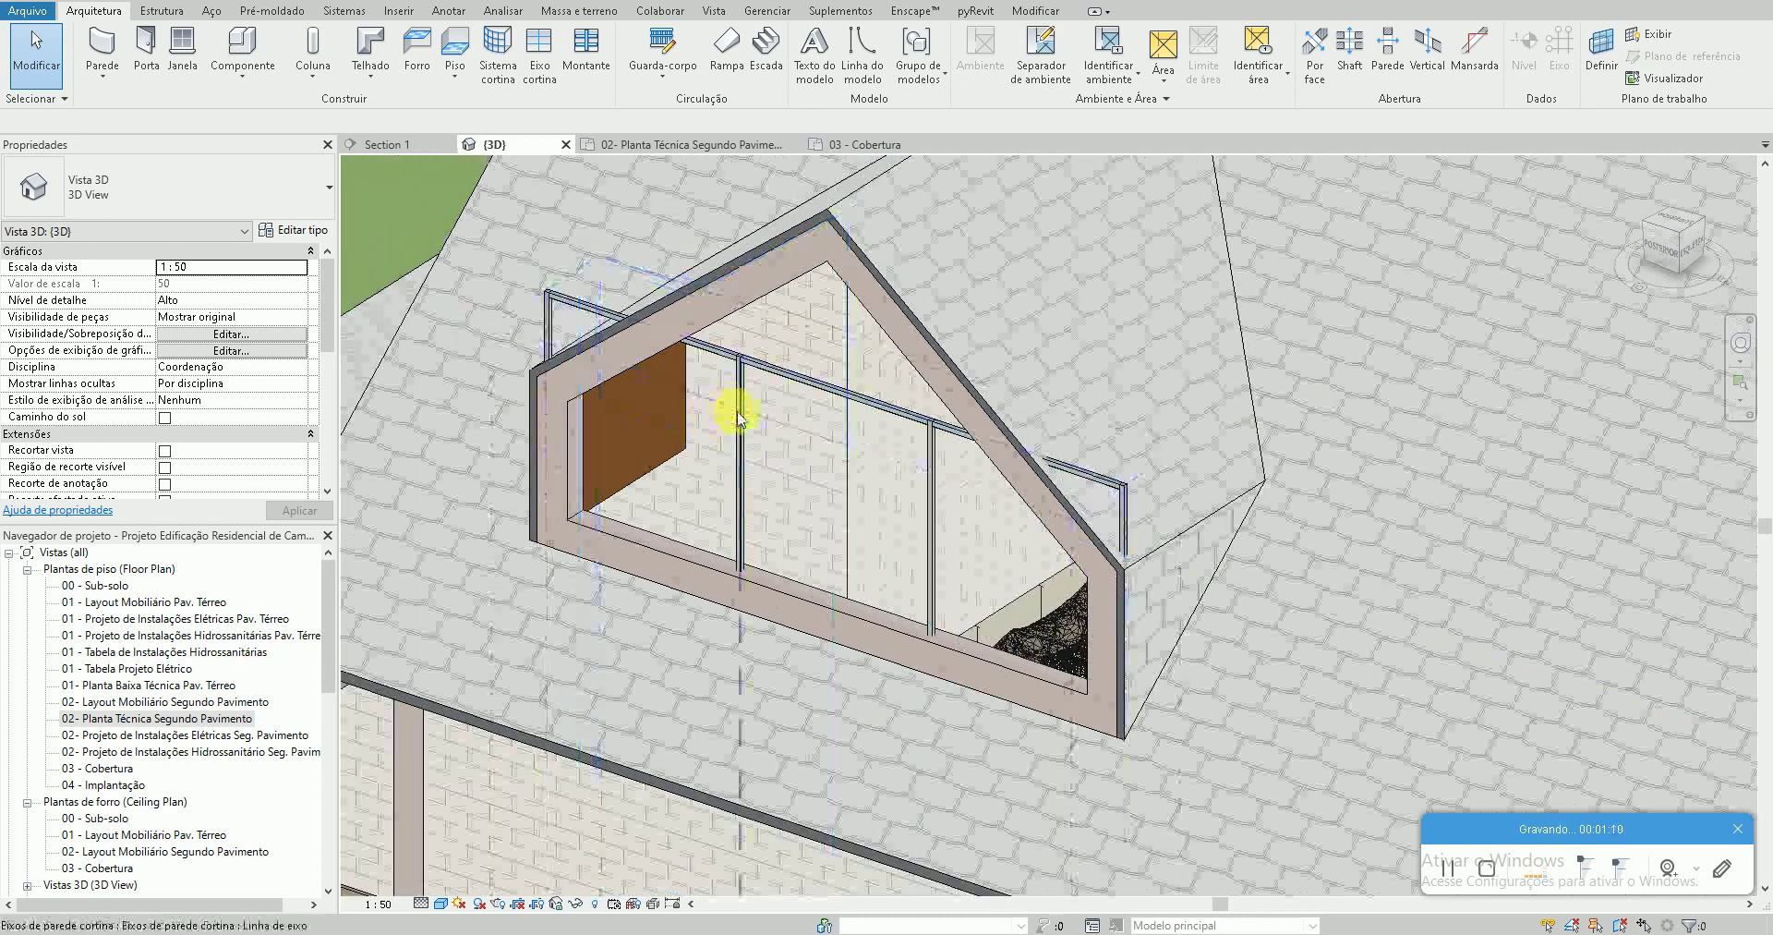
scroll(911, 374, down, 2)
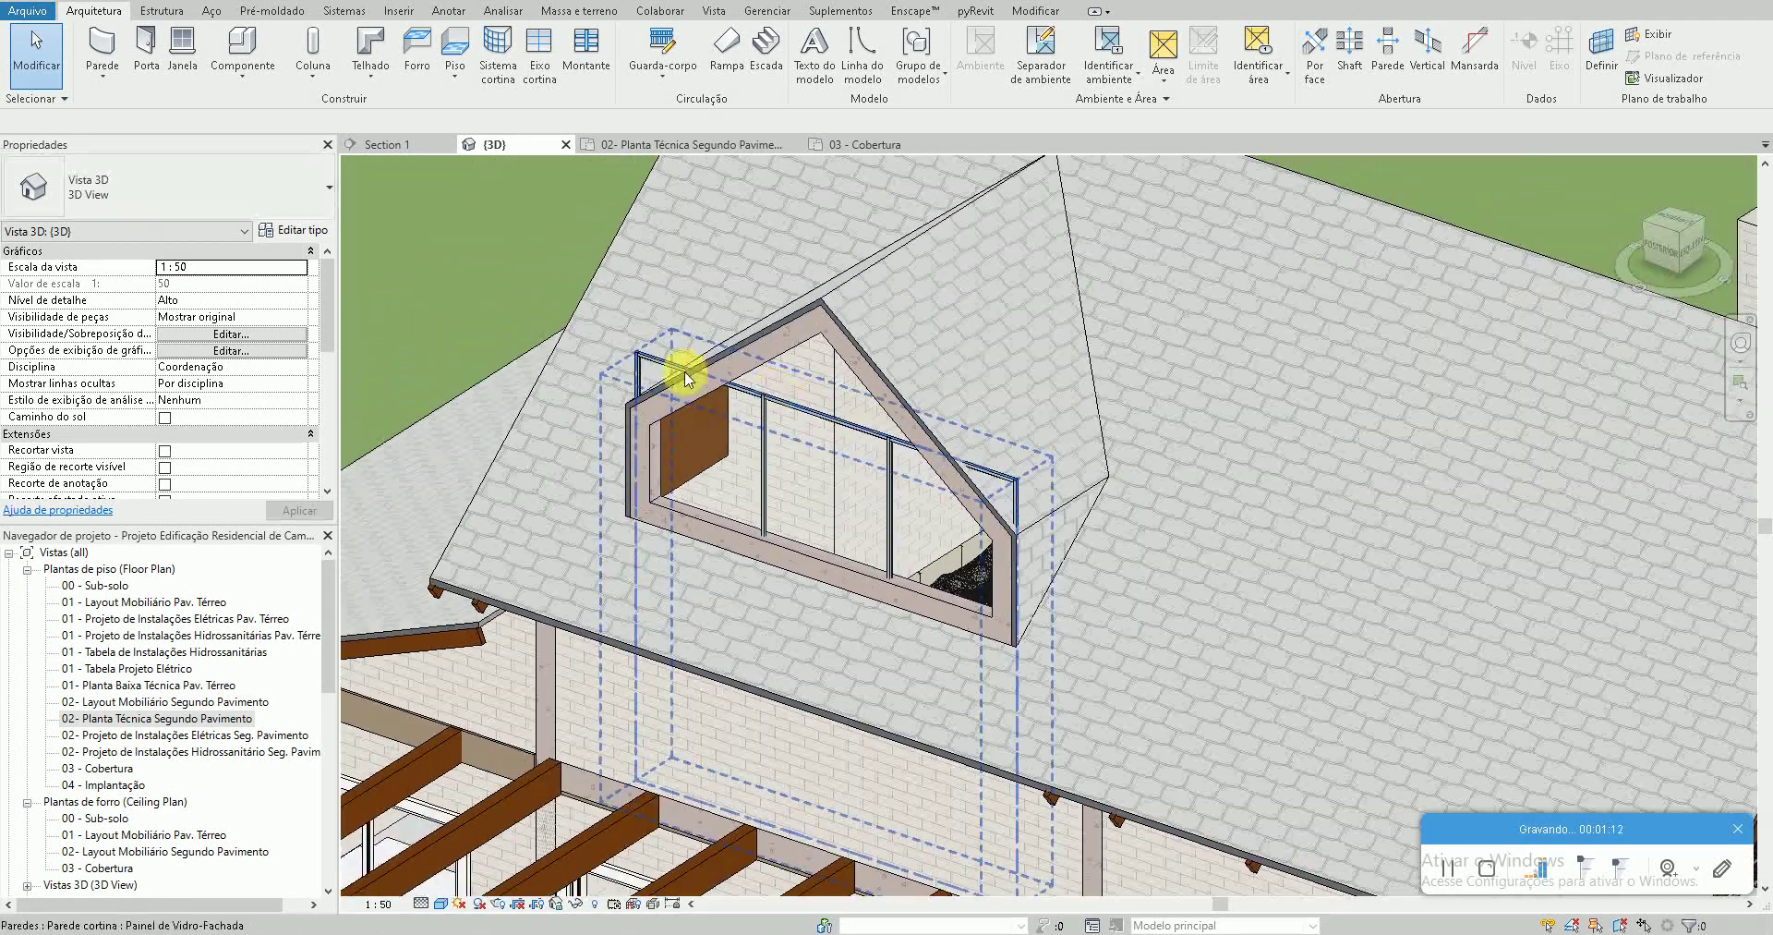
click(769, 416)
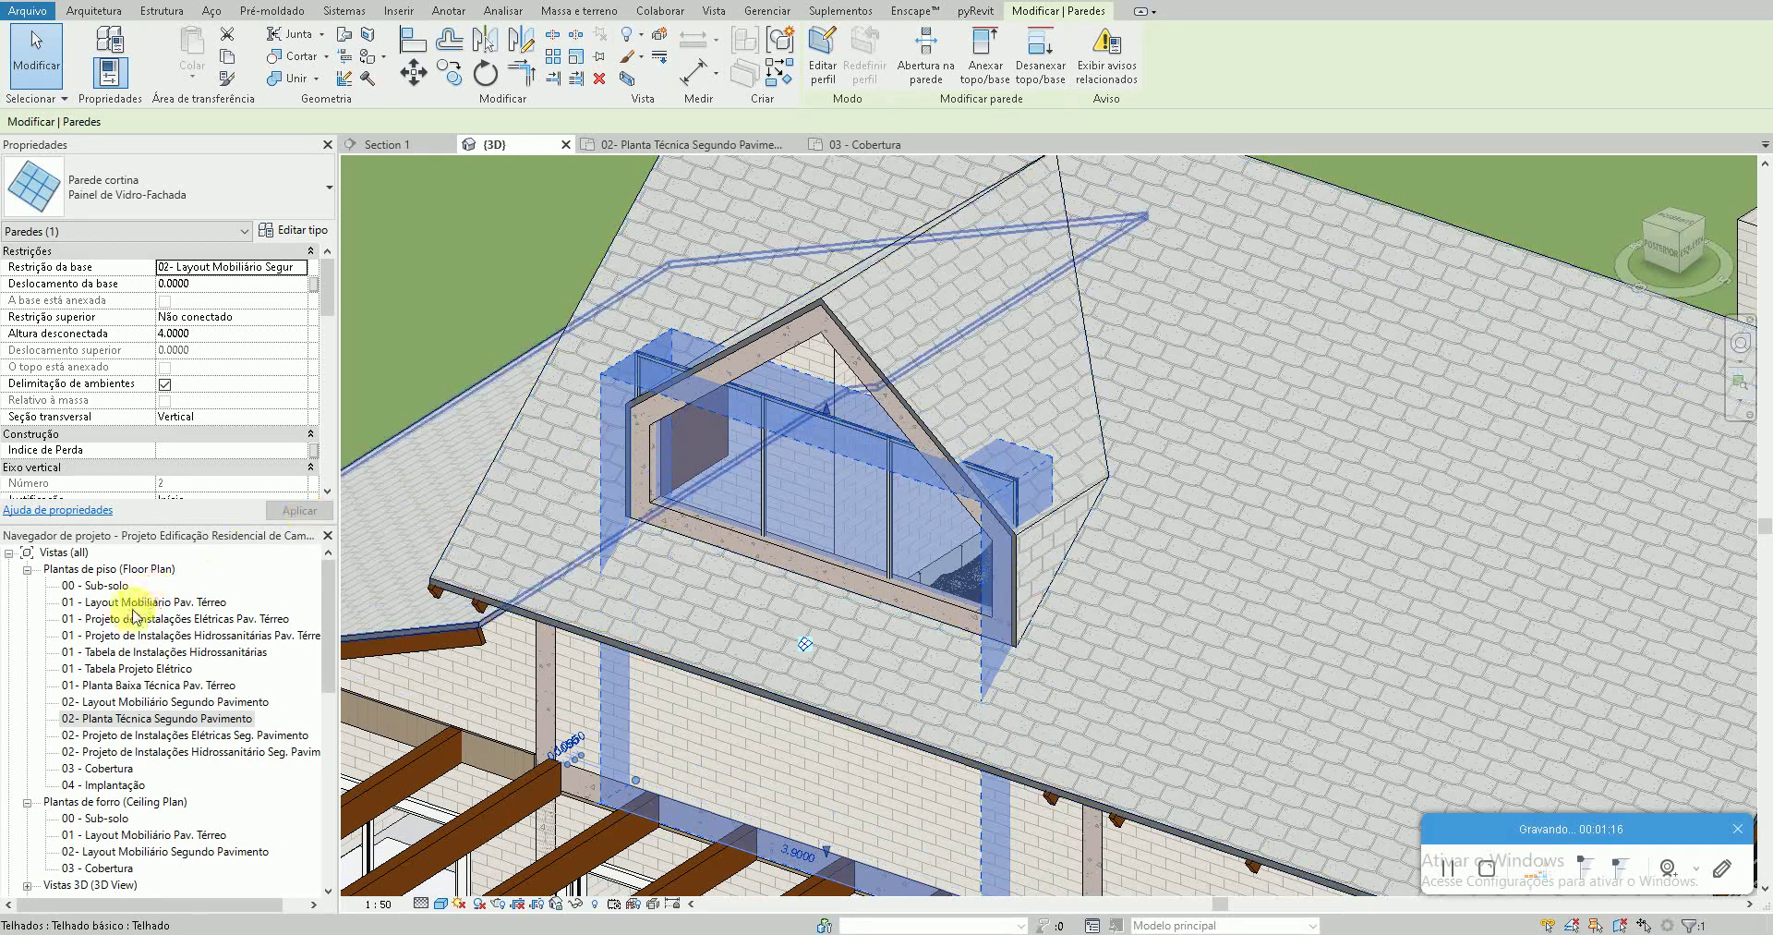
double_click(175, 719)
scroll(807, 625, down, 5)
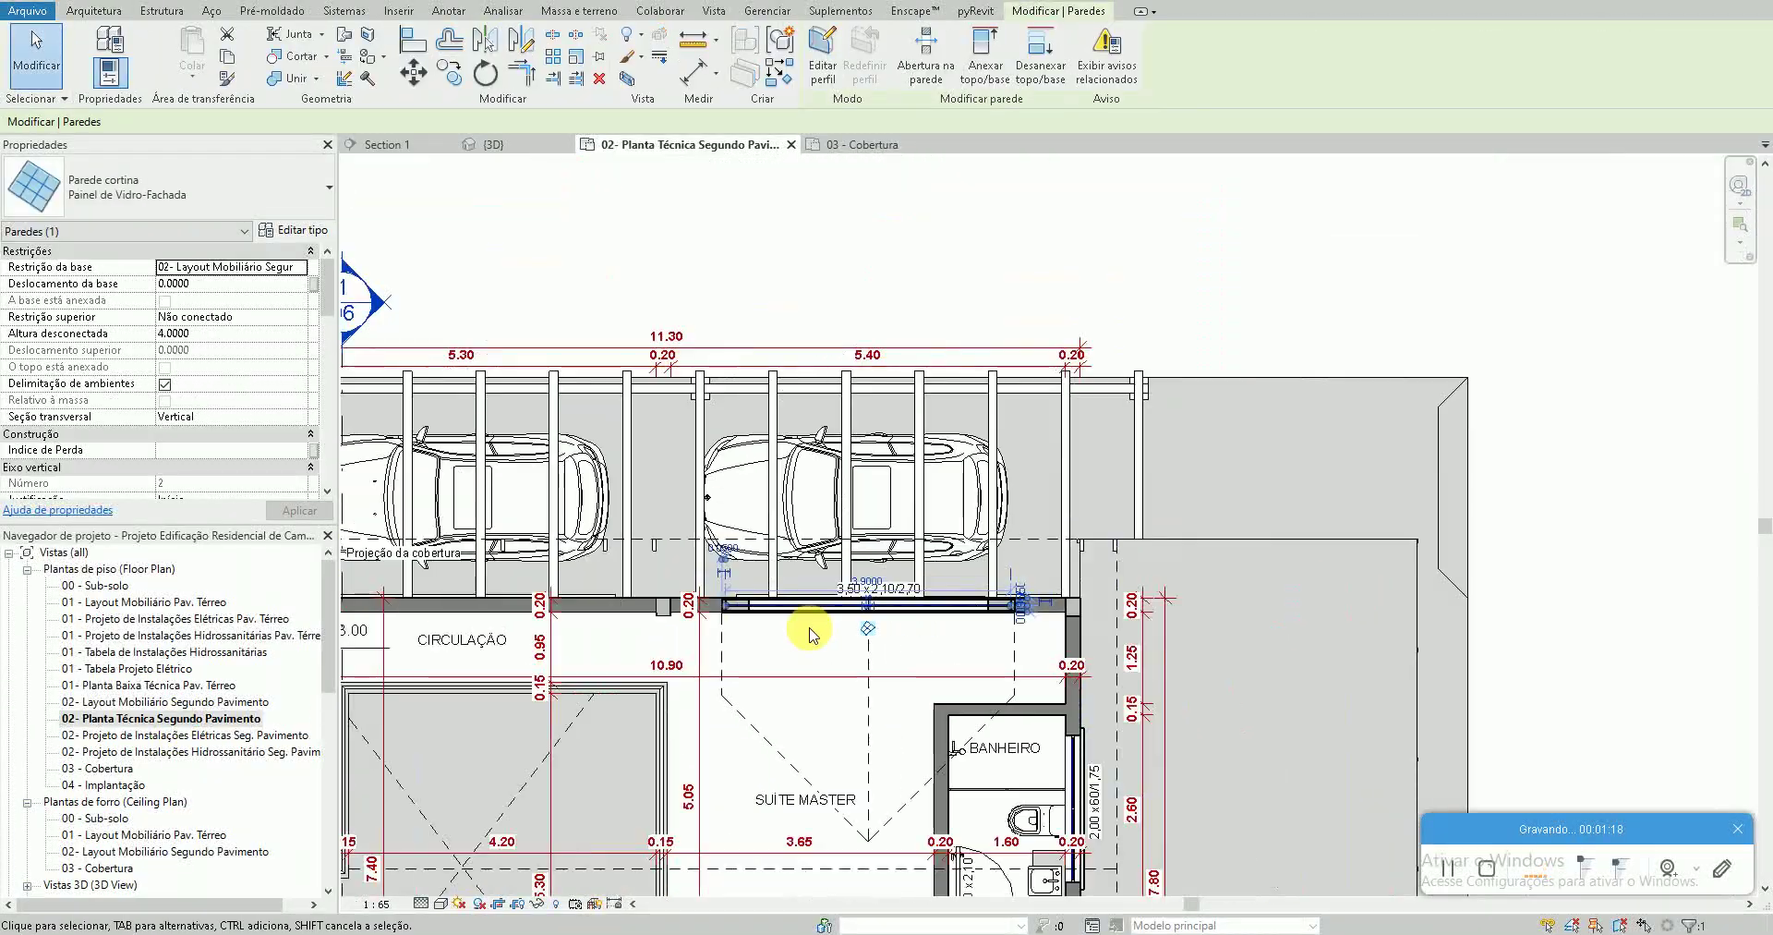
Draw Section 2 through the dormer with SE and open the section view
click(1163, 281)
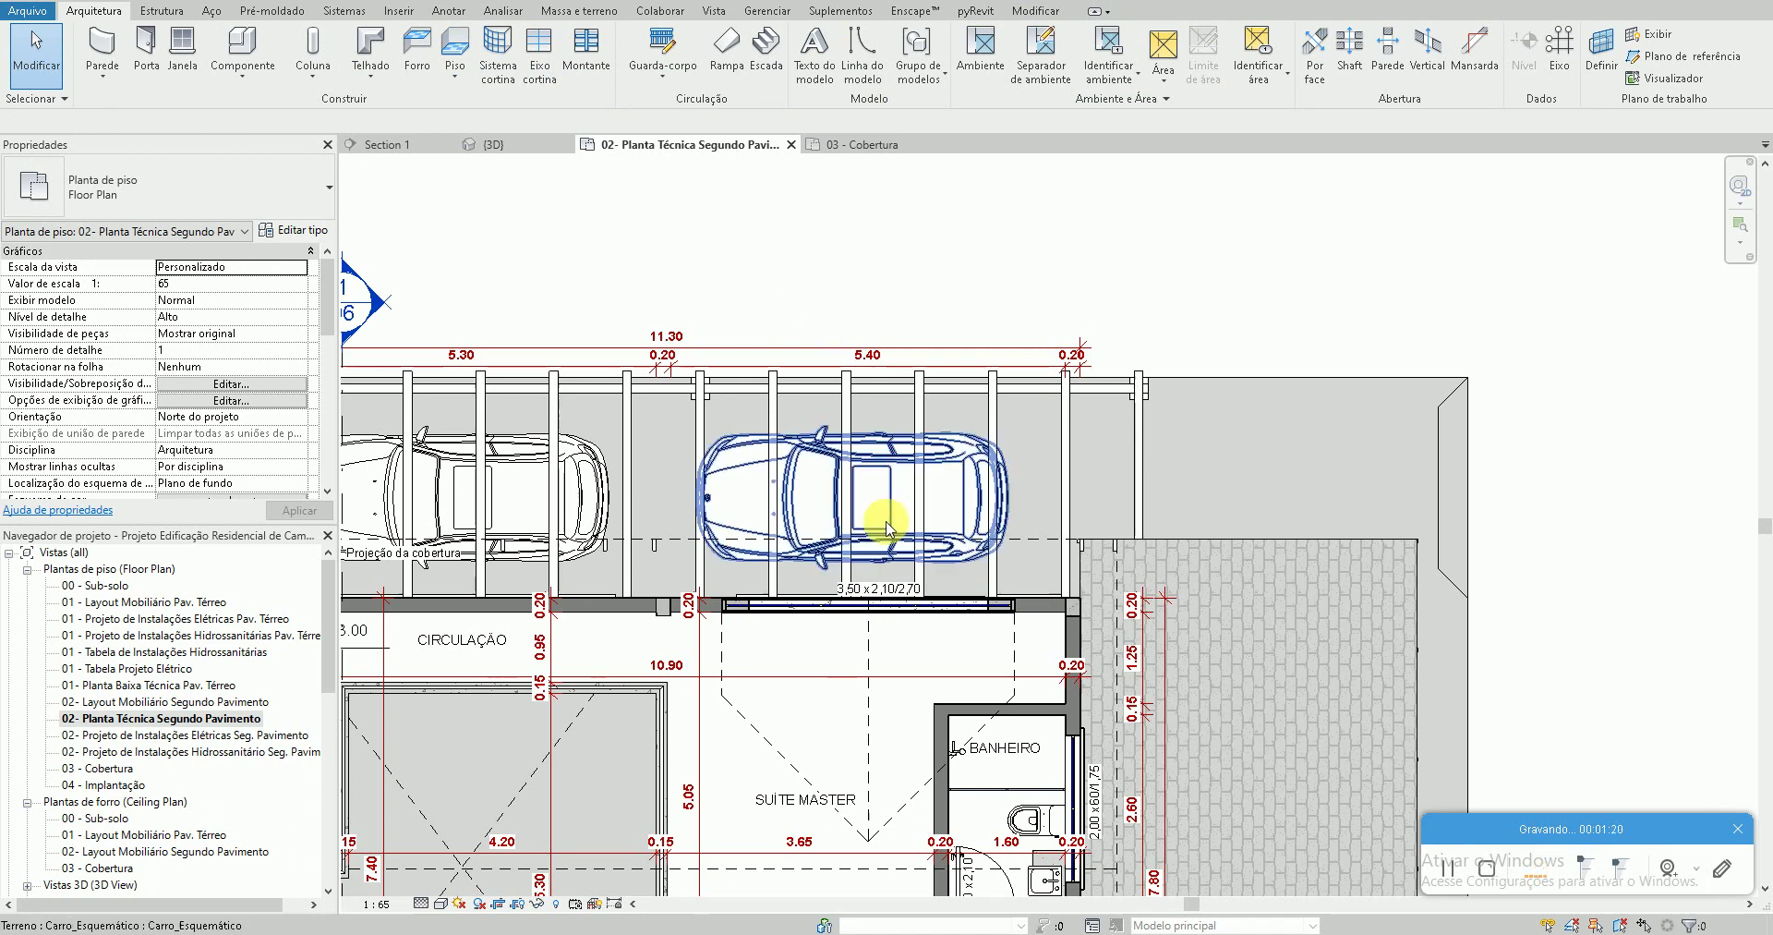
key(s)
key(e)
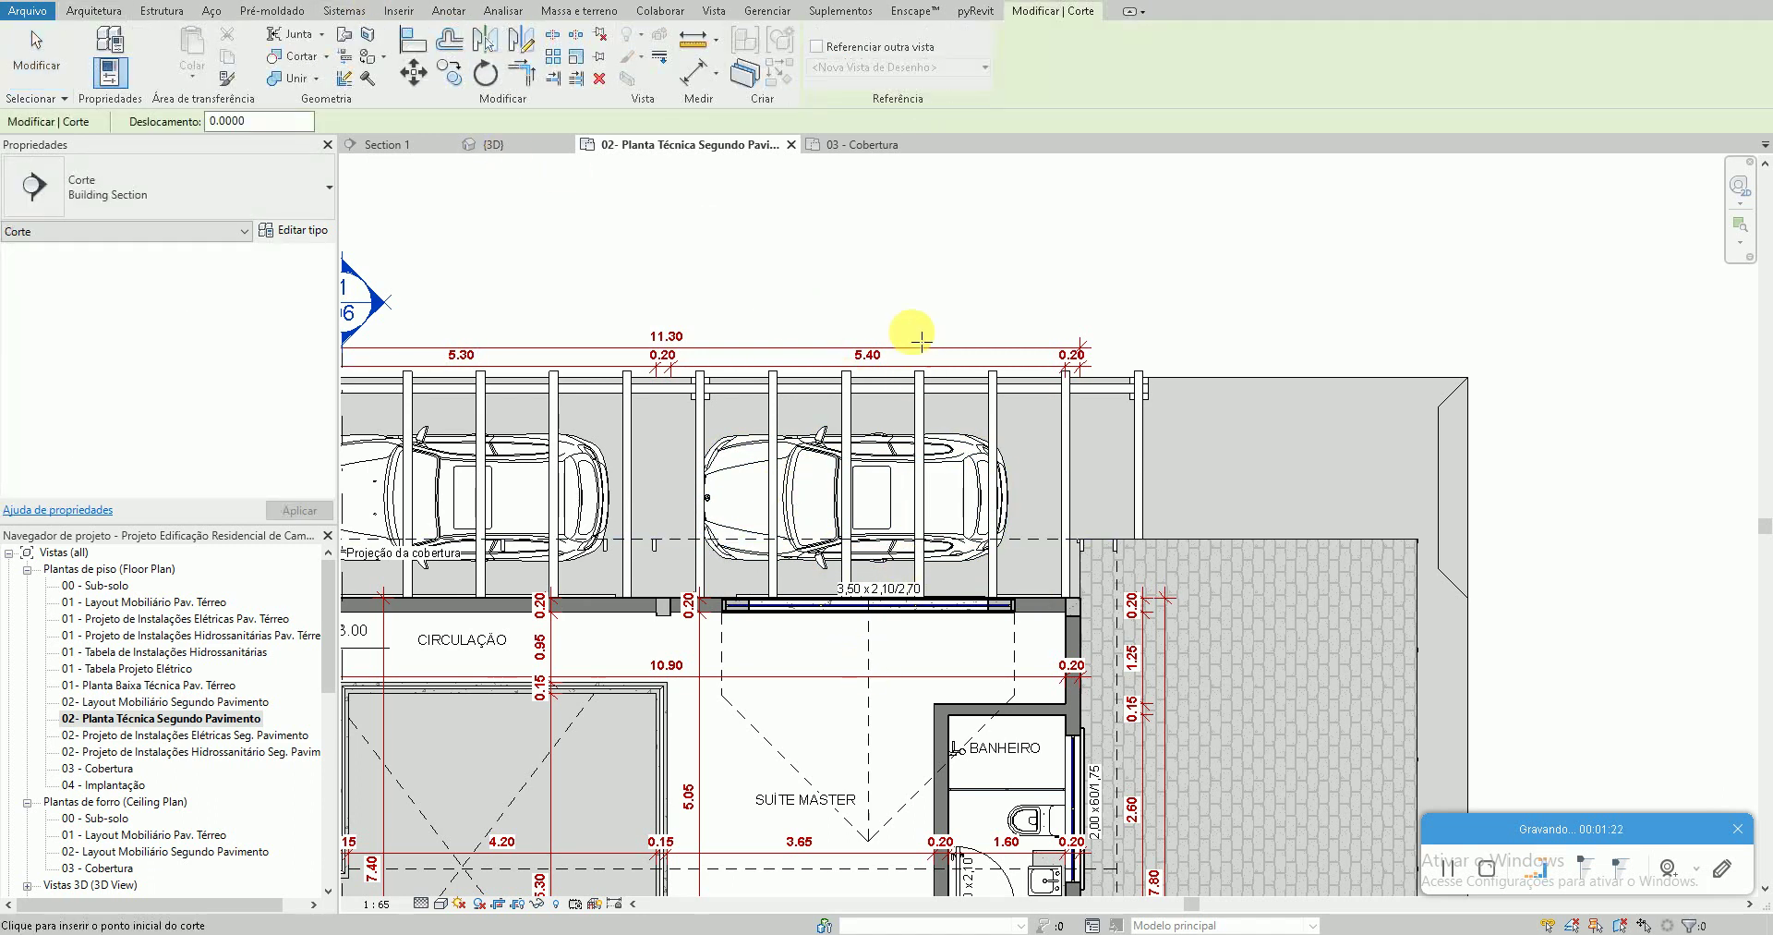
click(902, 305)
click(902, 692)
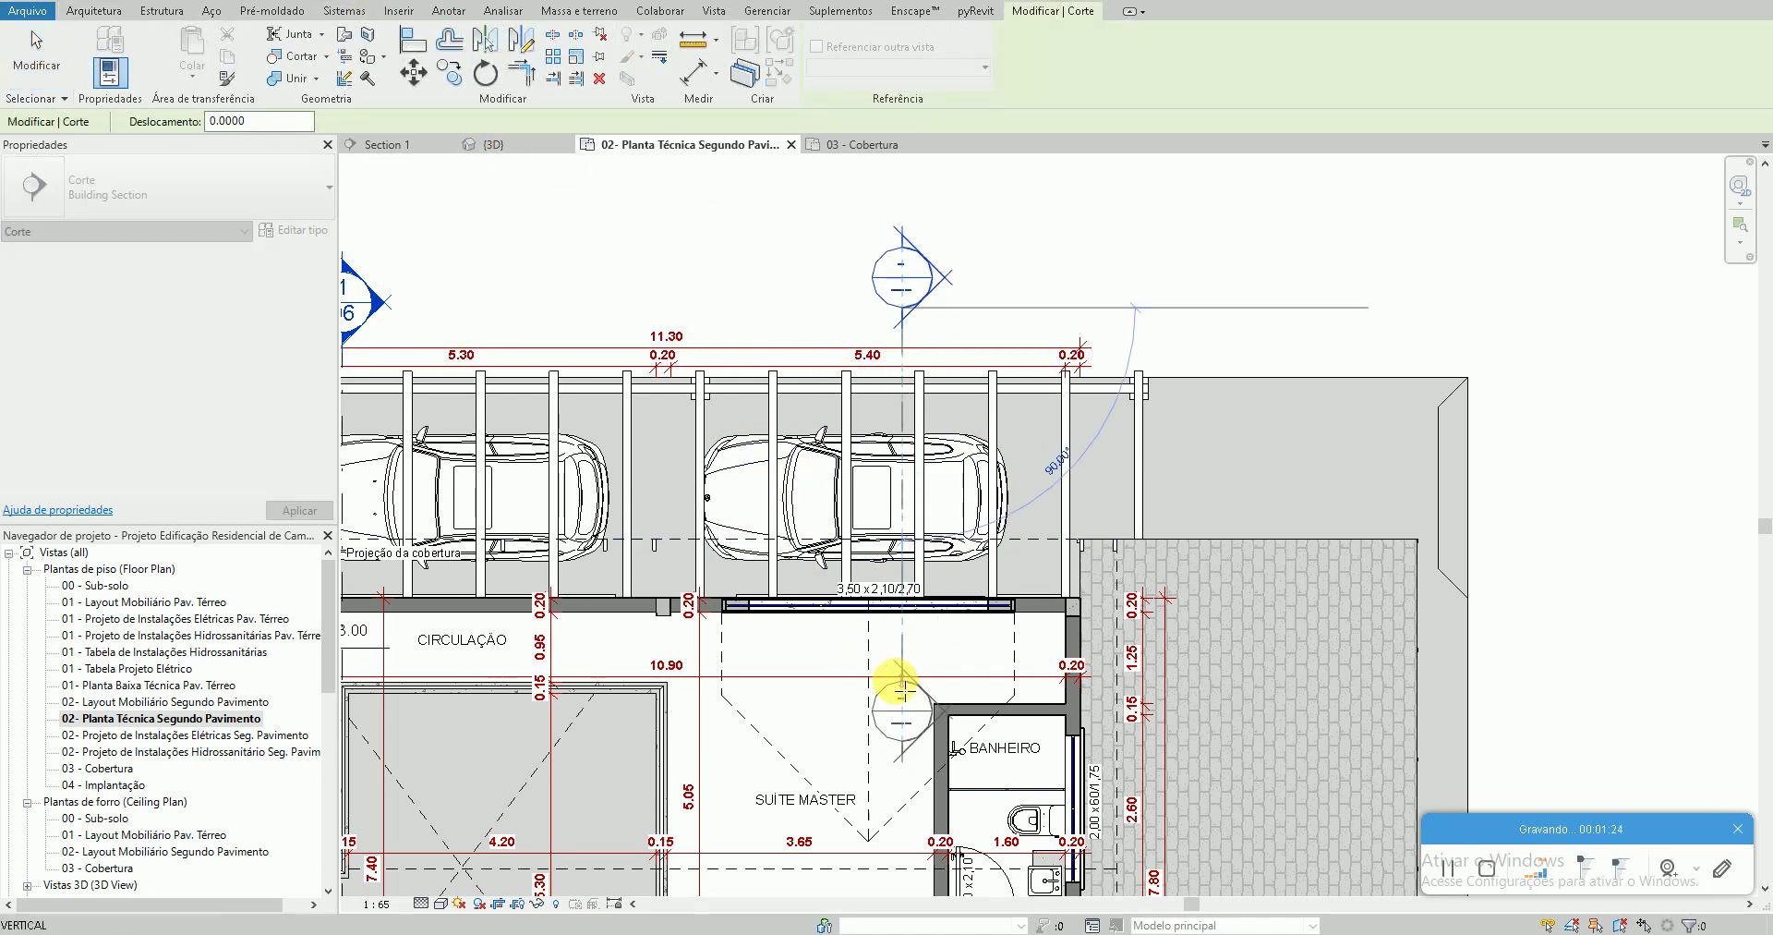
double_click(904, 276)
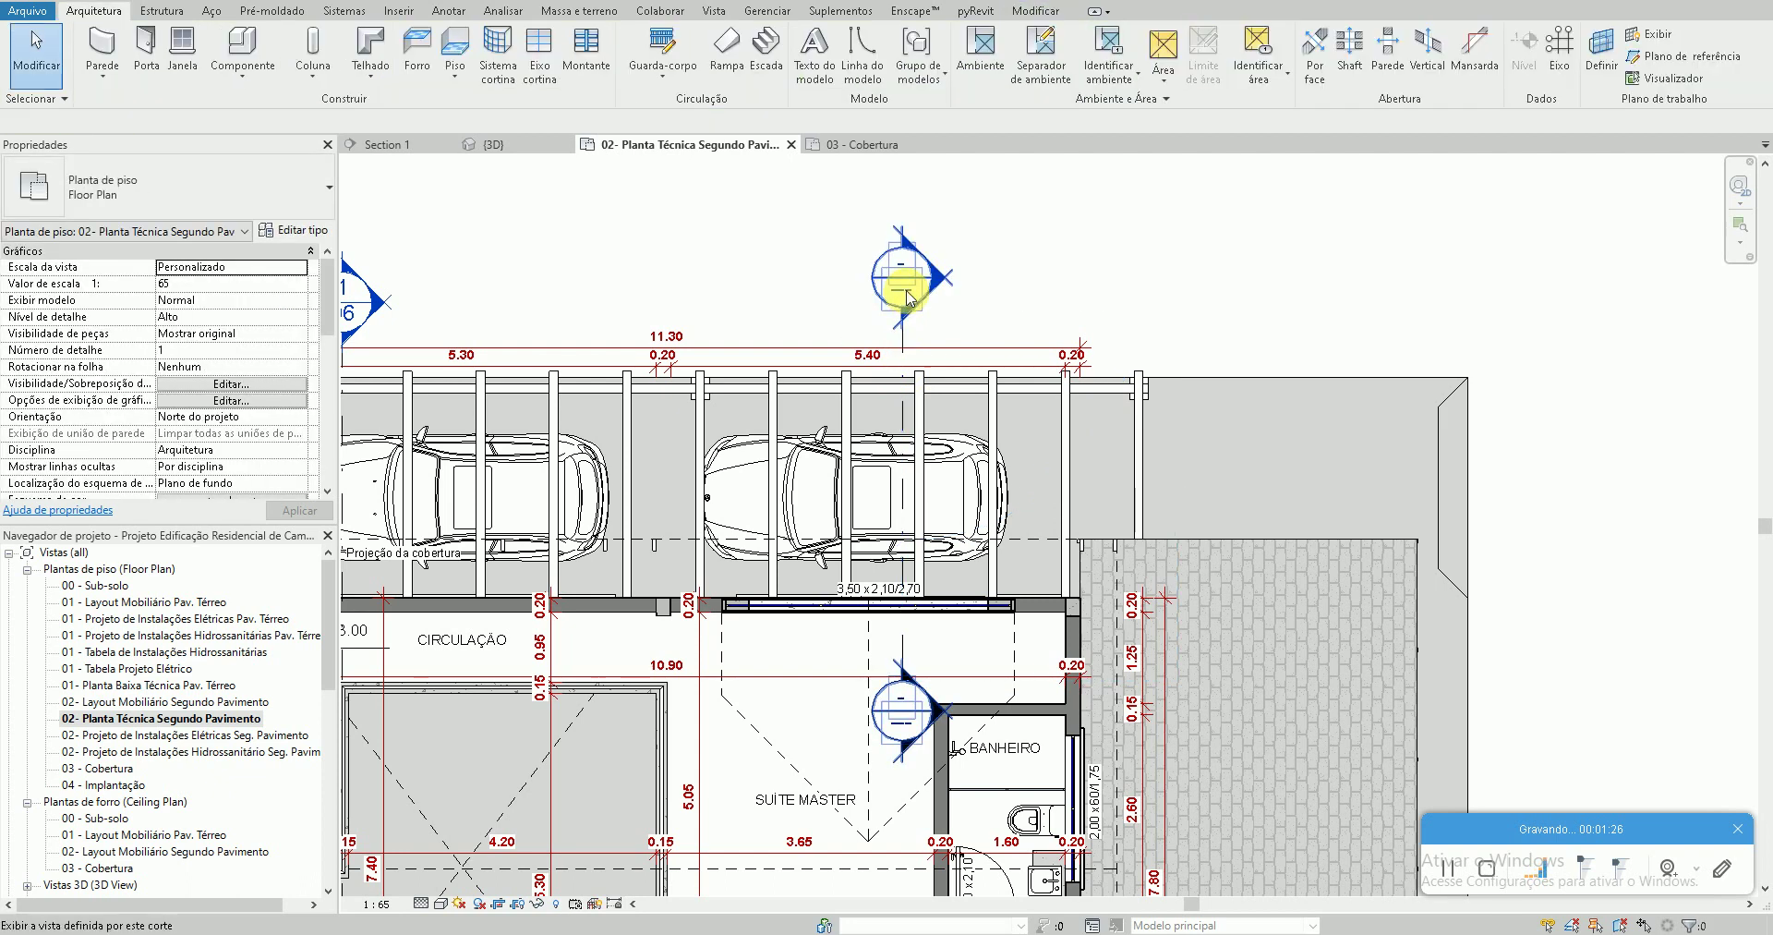
Drag the curtain wall's base up to the wall top, giving a 2.6840 base offset
scroll(1104, 388, up, 3)
scroll(1128, 407, up, 3)
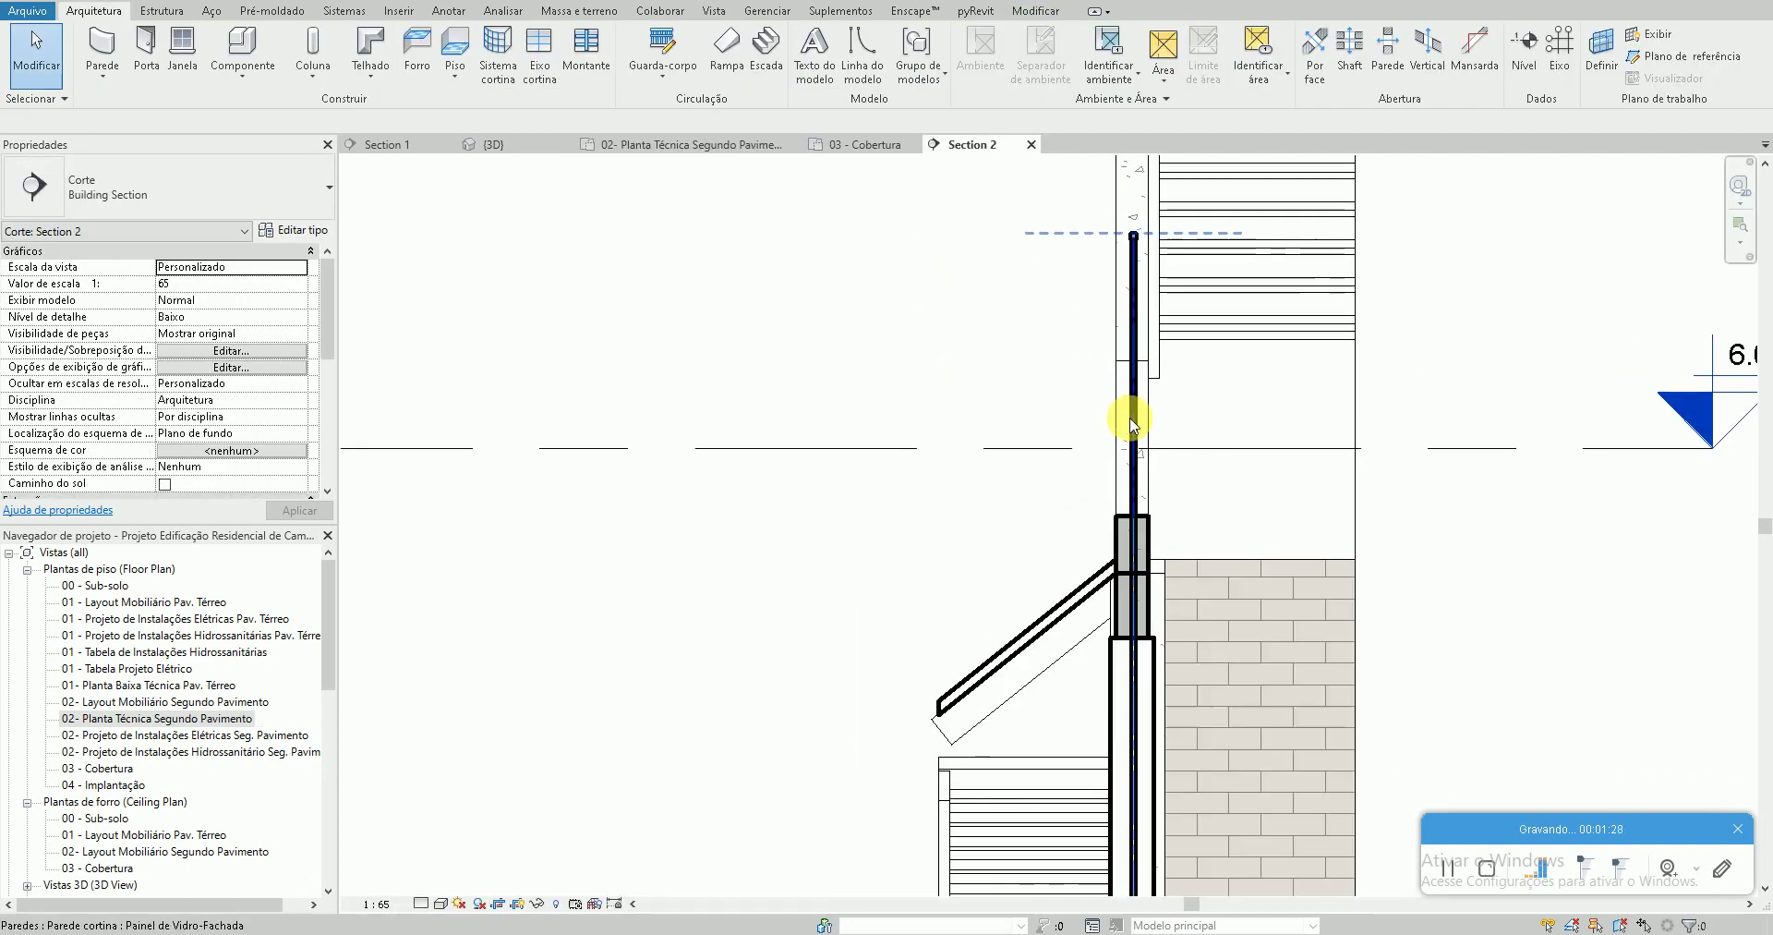
click(1136, 567)
middle_drag(1136, 566, 1075, 344)
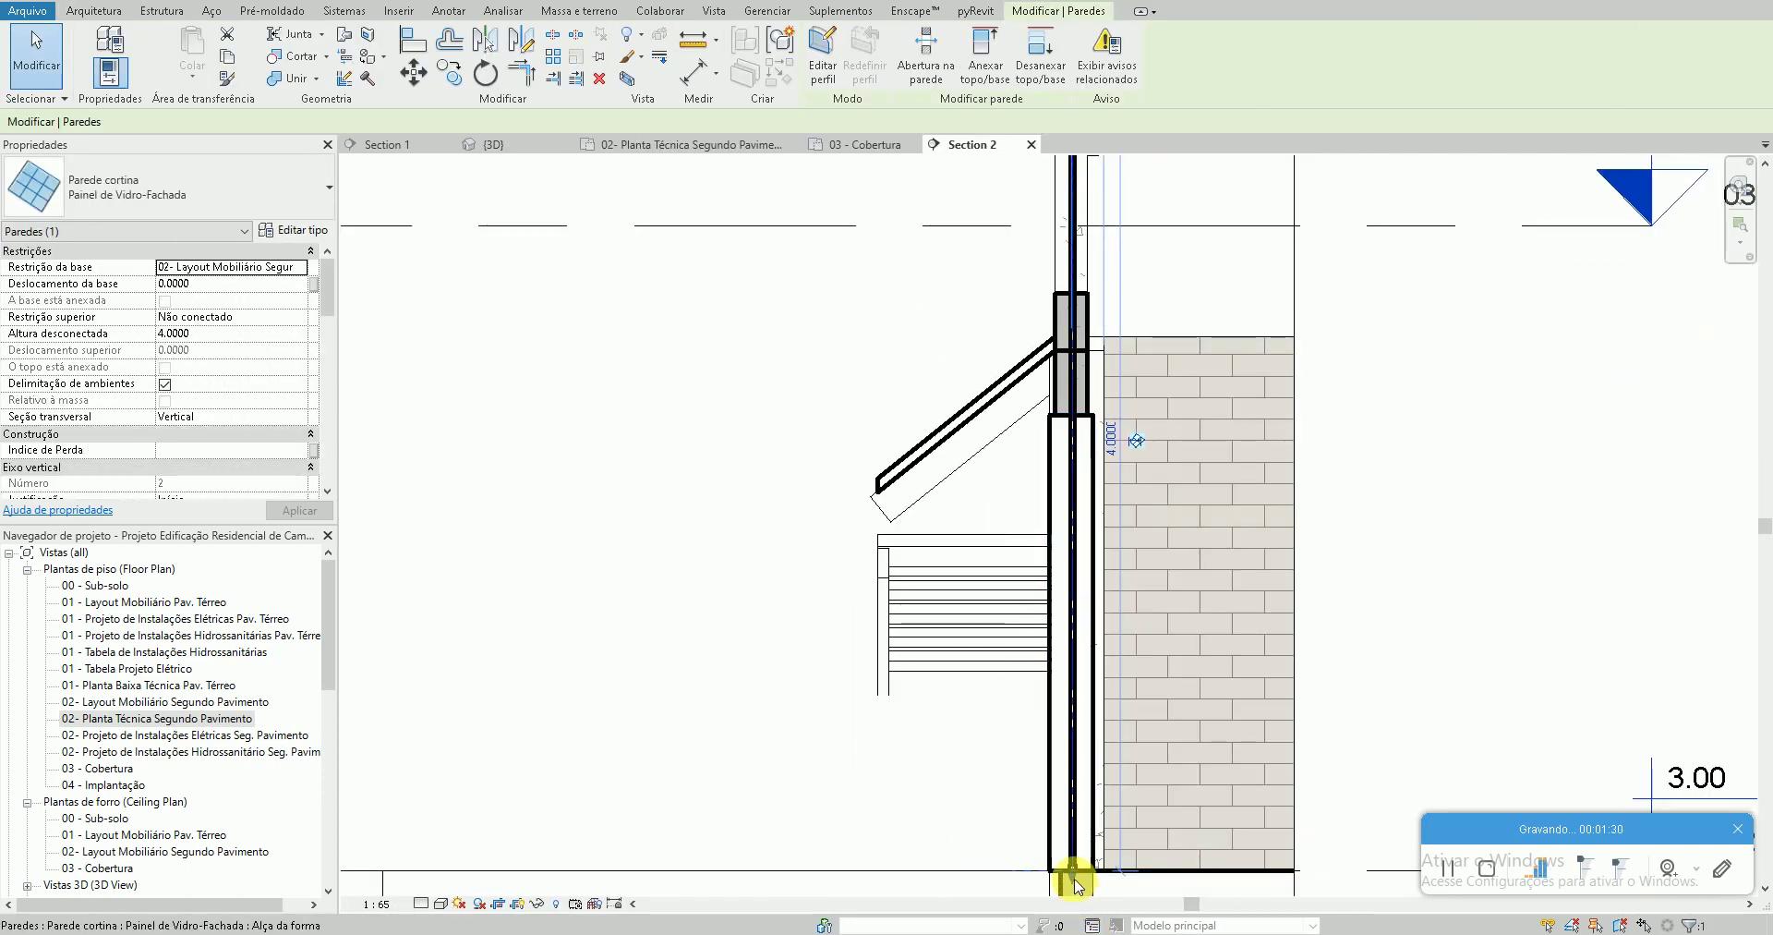
drag(1074, 885, 1074, 404)
drag(1084, 305, 1083, 302)
scroll(1081, 300, up, 3)
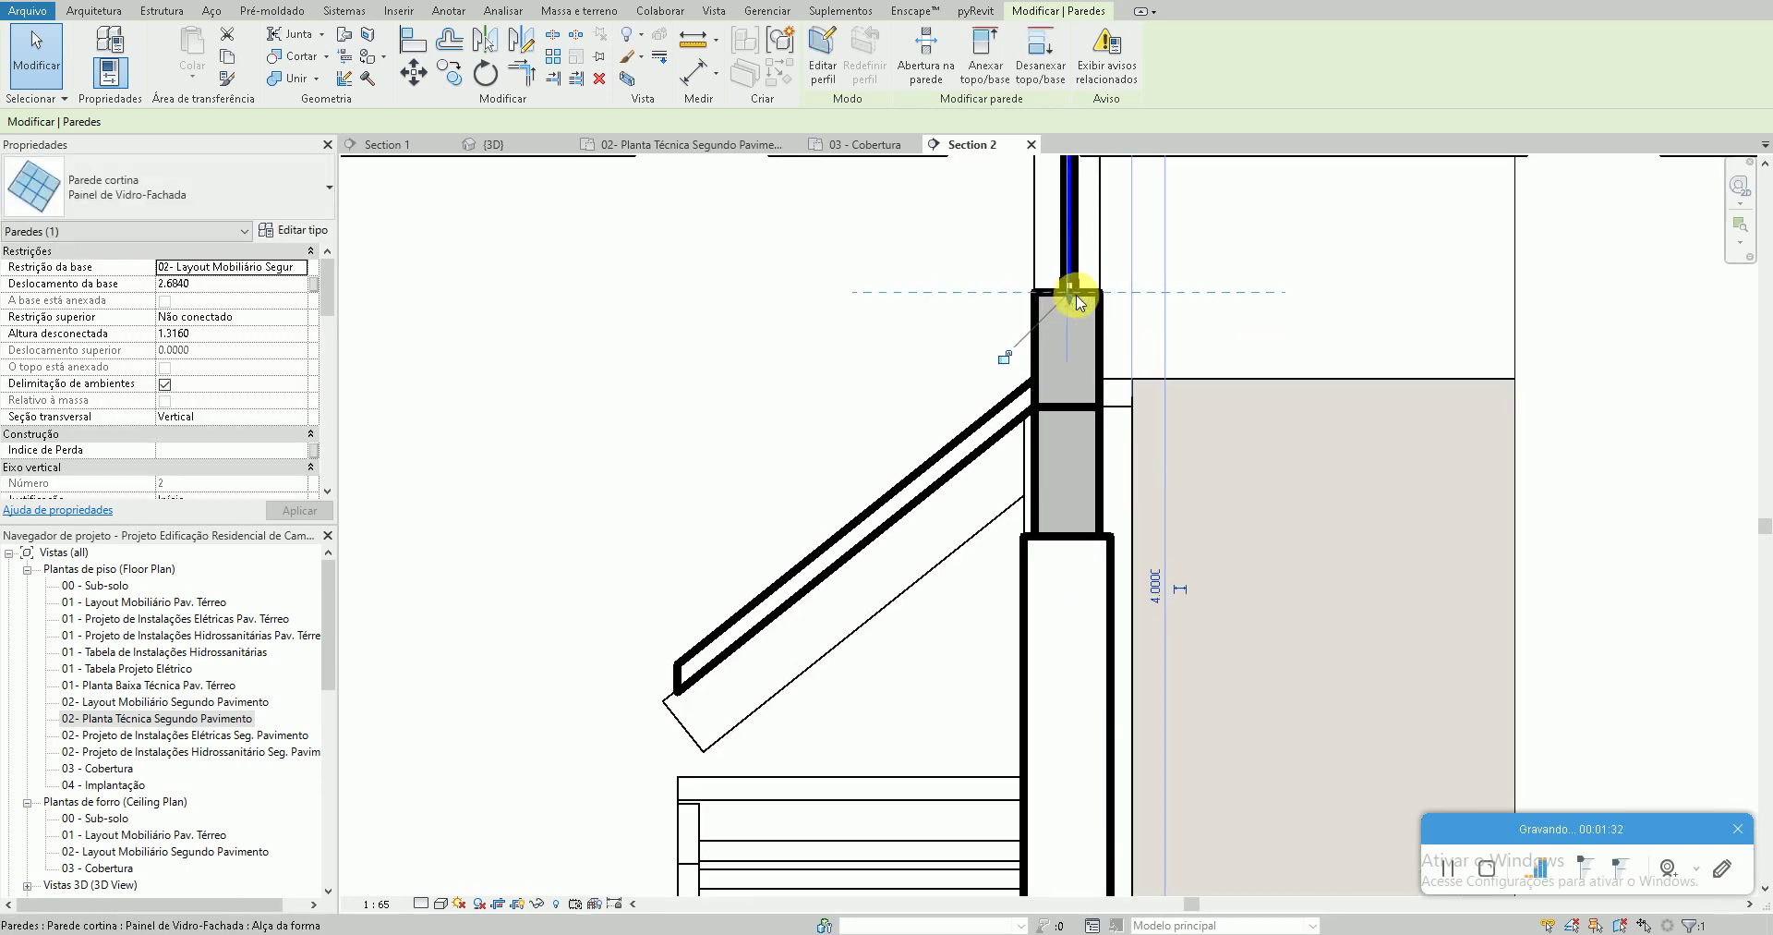
scroll(1081, 300, up, 3)
key(Escape)
Back in the 02- Planta Técnica Segundo Pavimento plan, draw a horizontal section across the garage
scroll(1077, 300, up, 2)
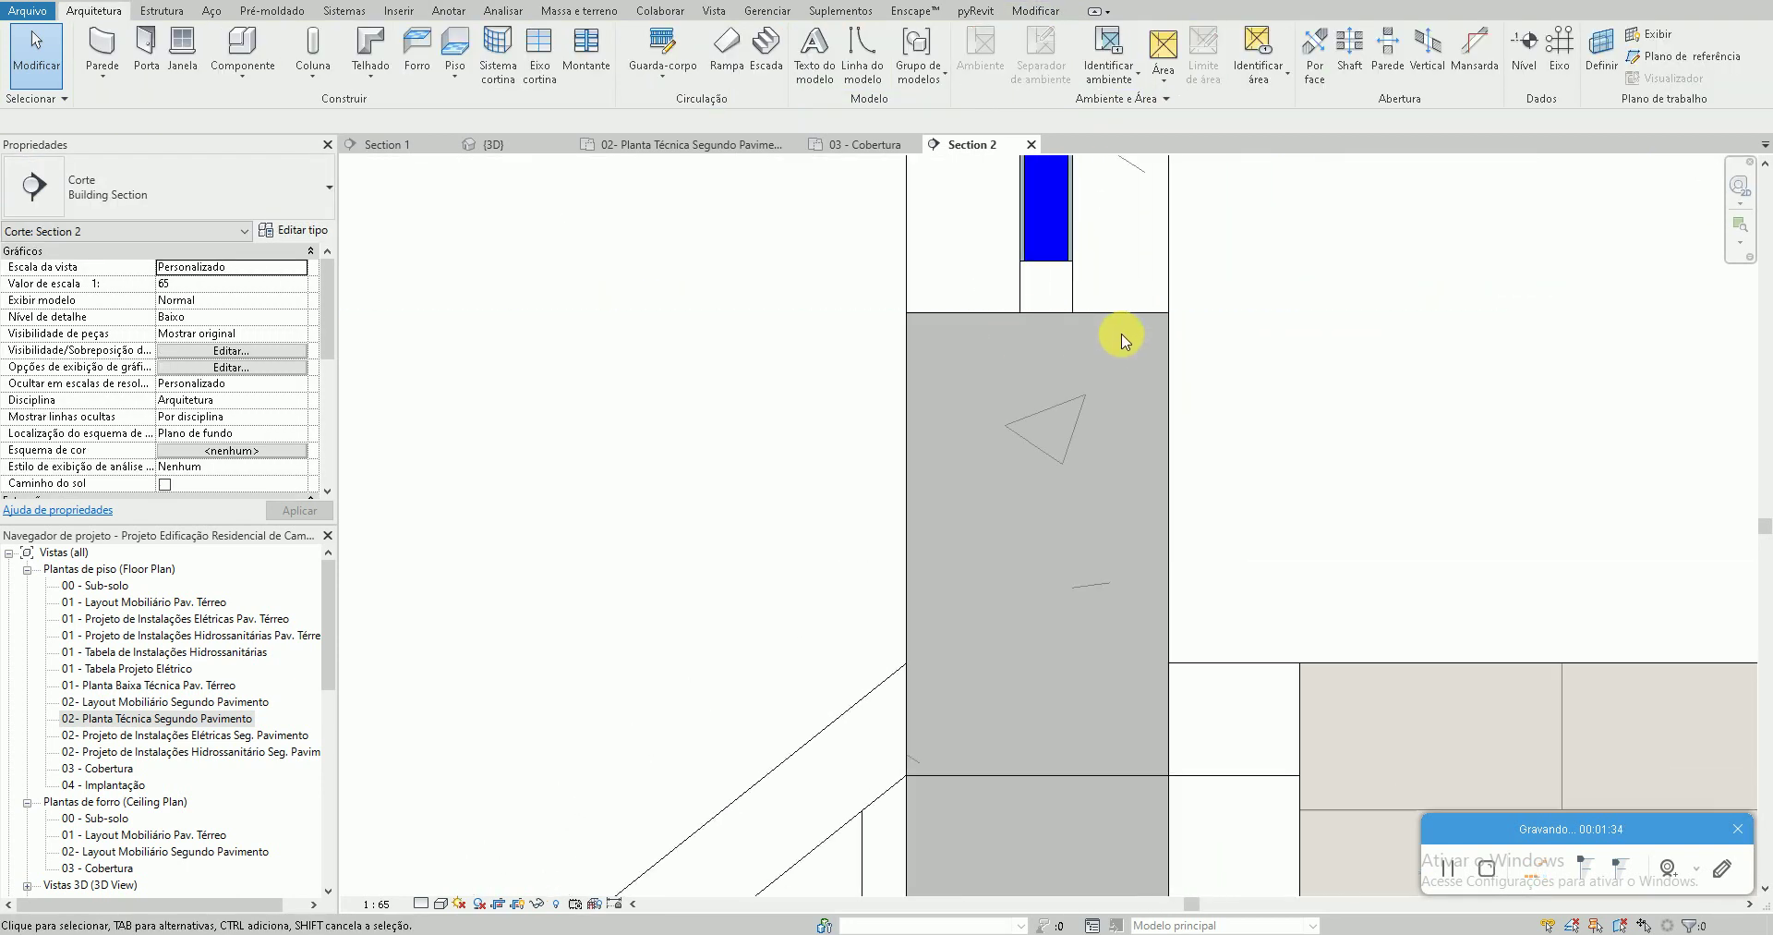
scroll(1063, 443, down, 3)
scroll(1013, 554, down, 3)
scroll(663, 693, down, 2)
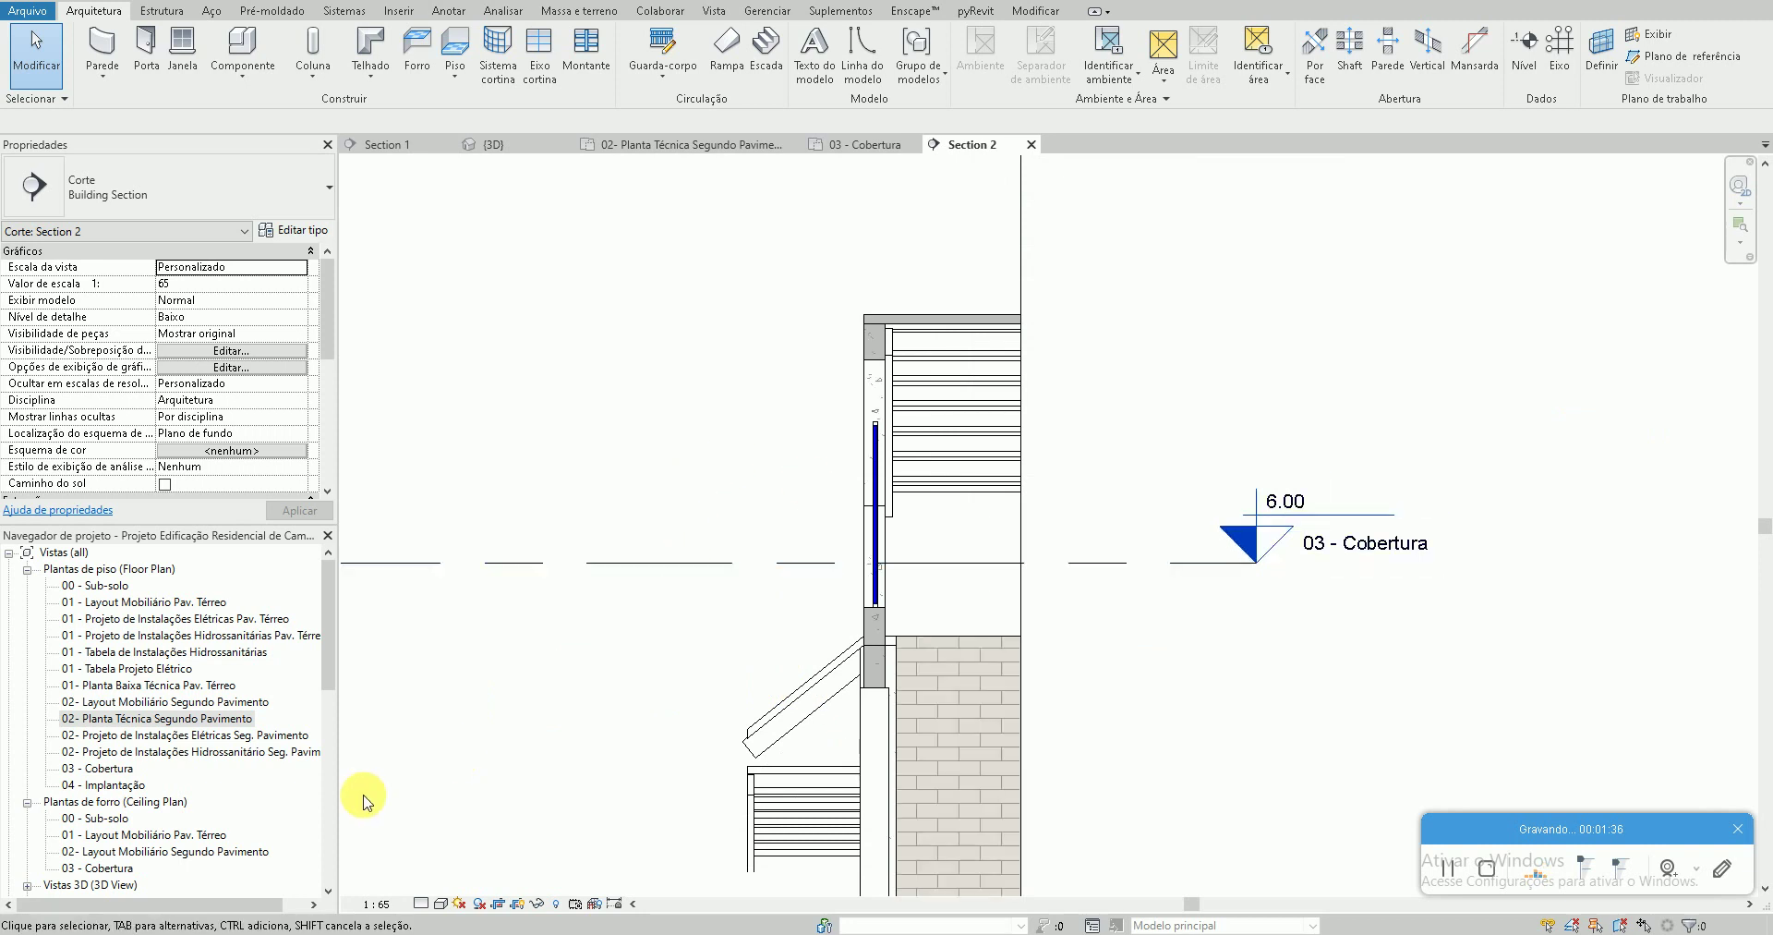
click(172, 719)
double_click(173, 720)
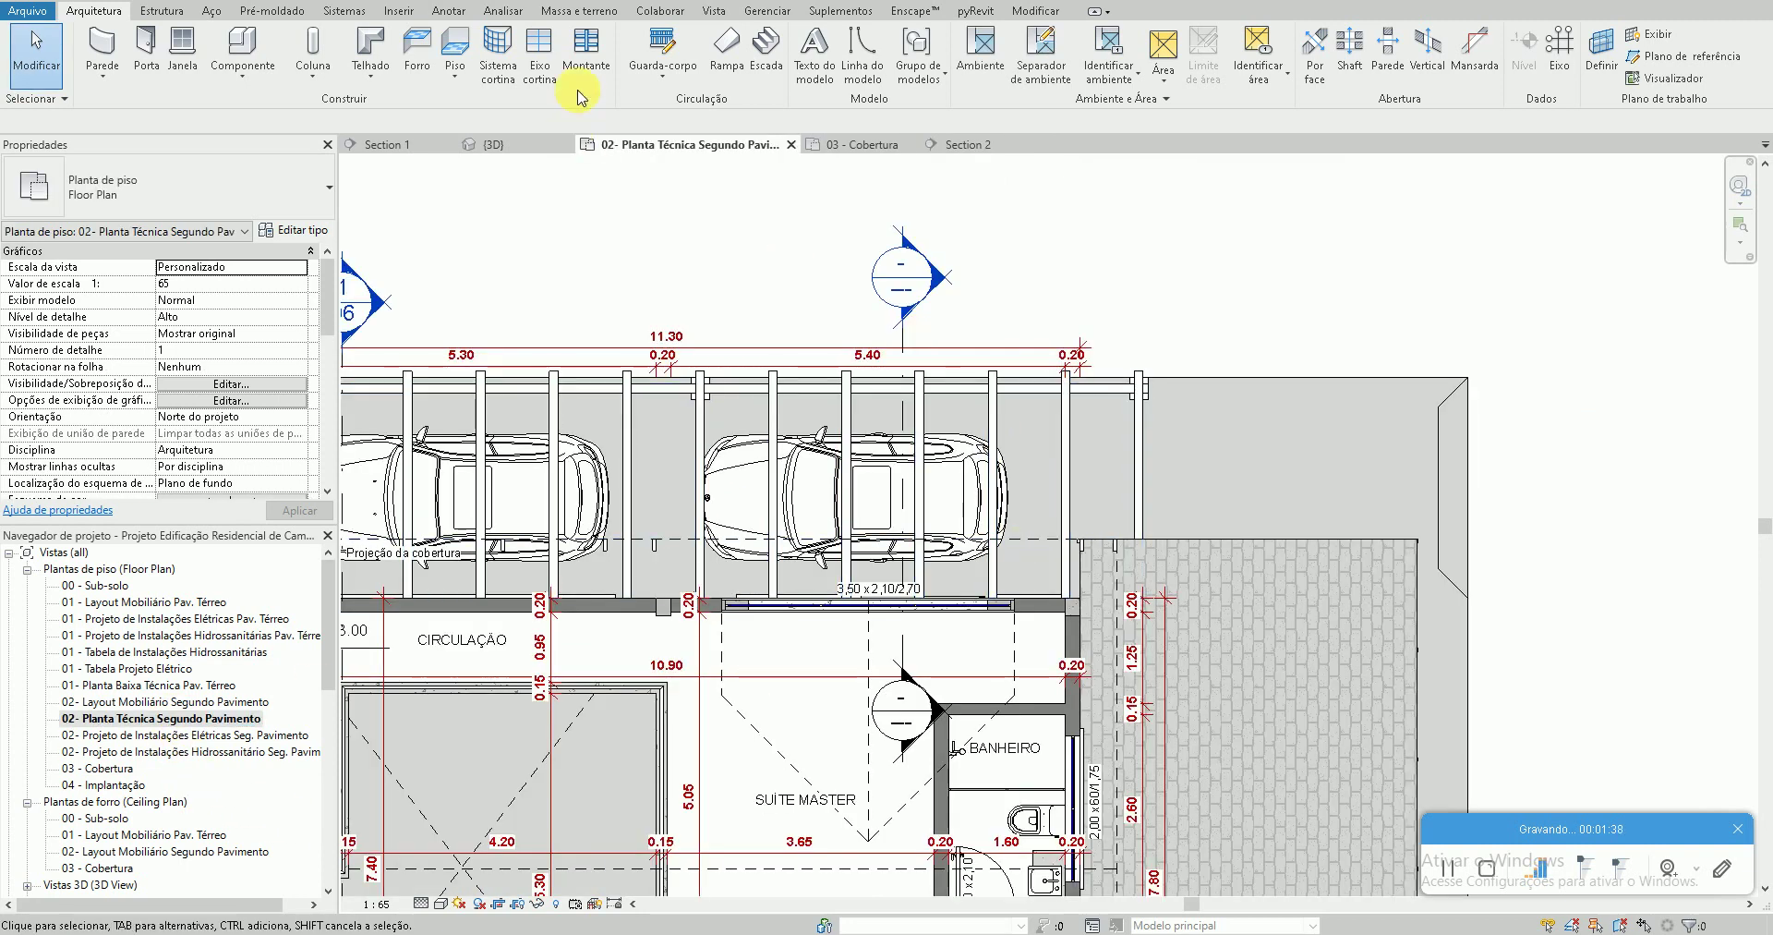
click(359, 2)
click(659, 492)
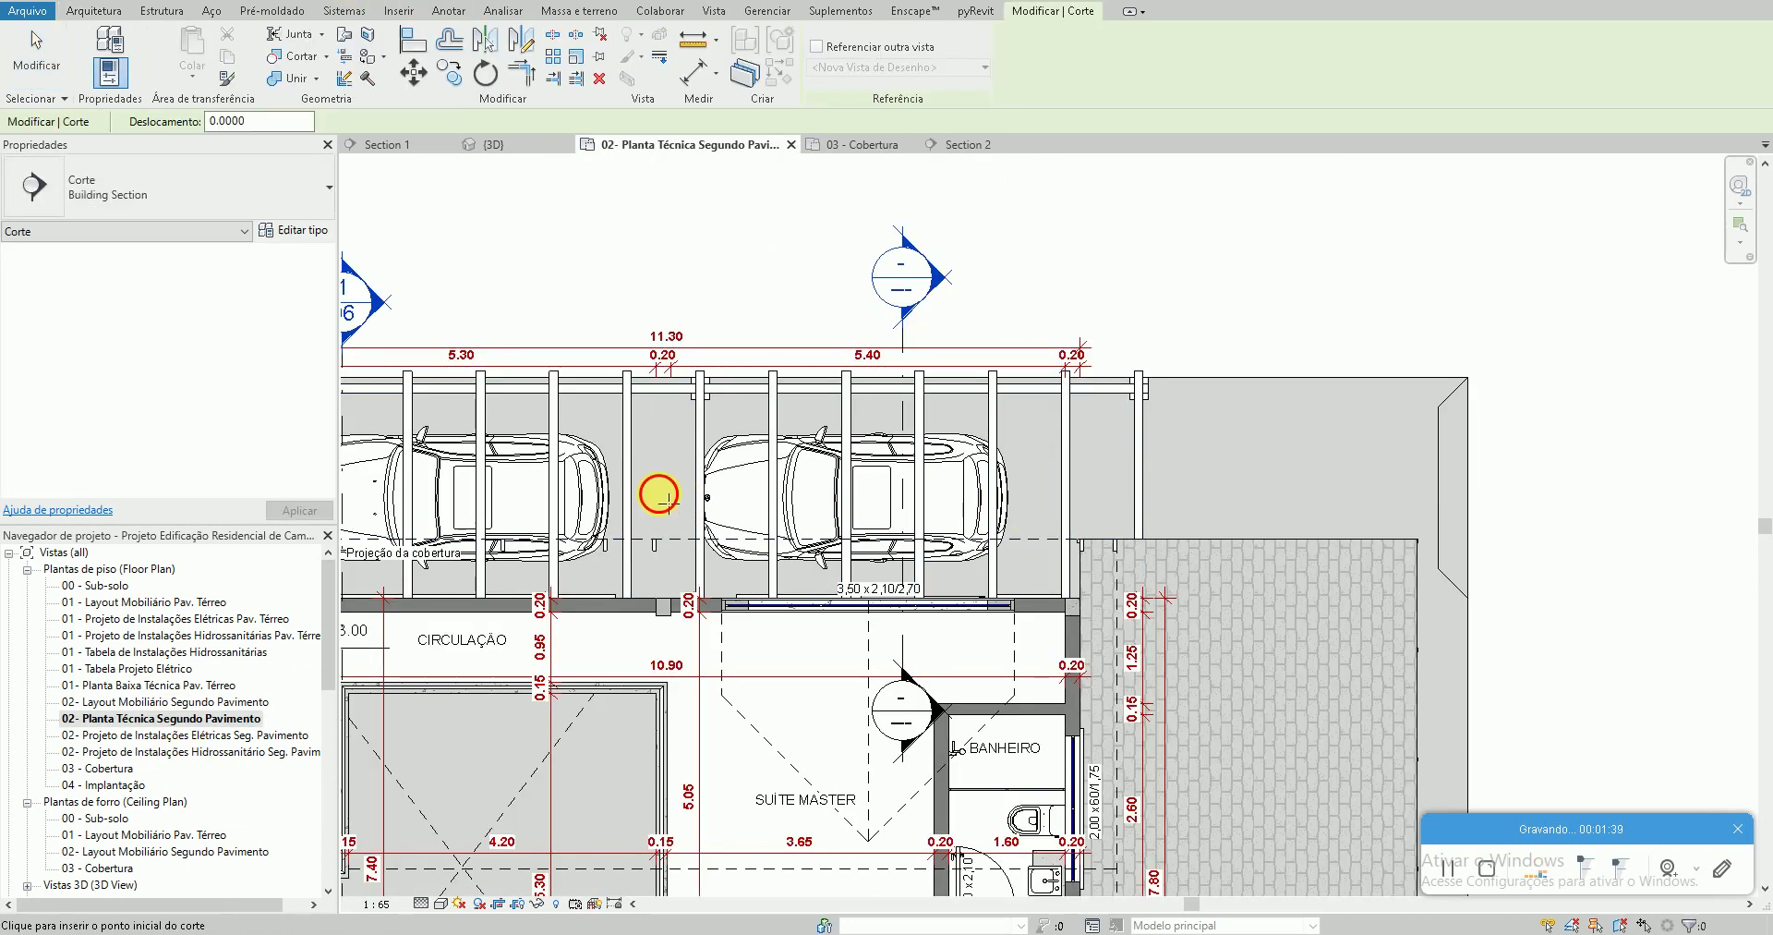
click(1182, 493)
key(Escape)
key(Escape)
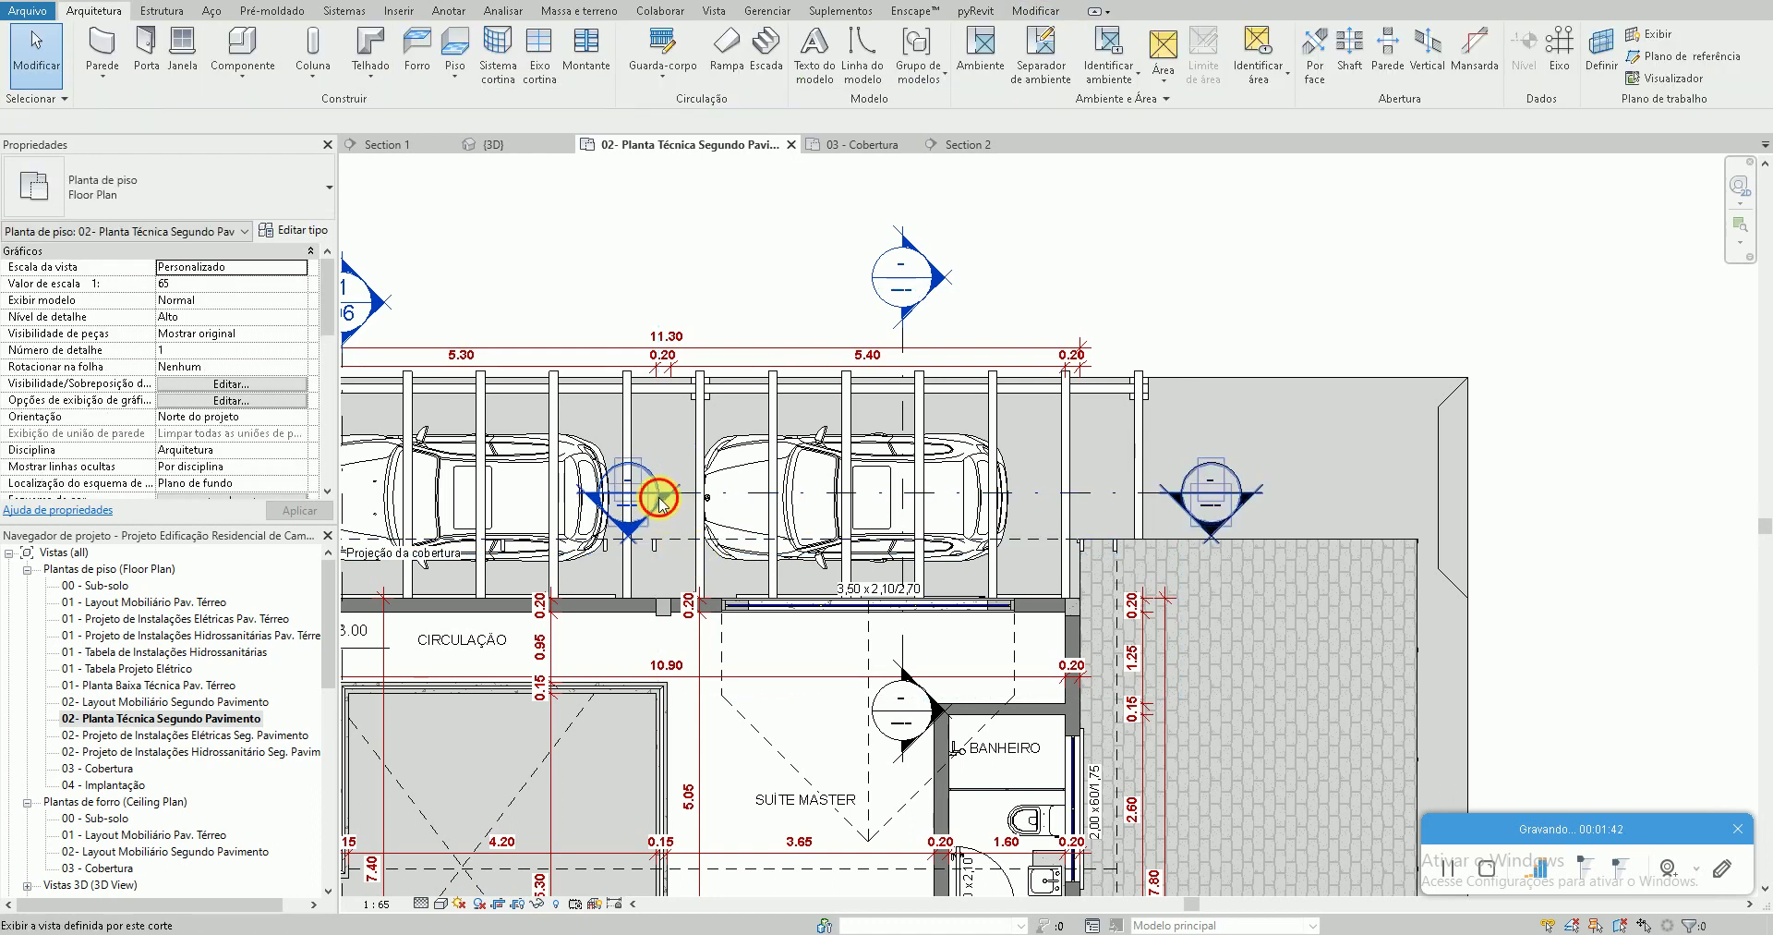
Open Section 3, turn off Crop View, and zoom to the dormer curtain wall
double_click(657, 492)
click(1148, 426)
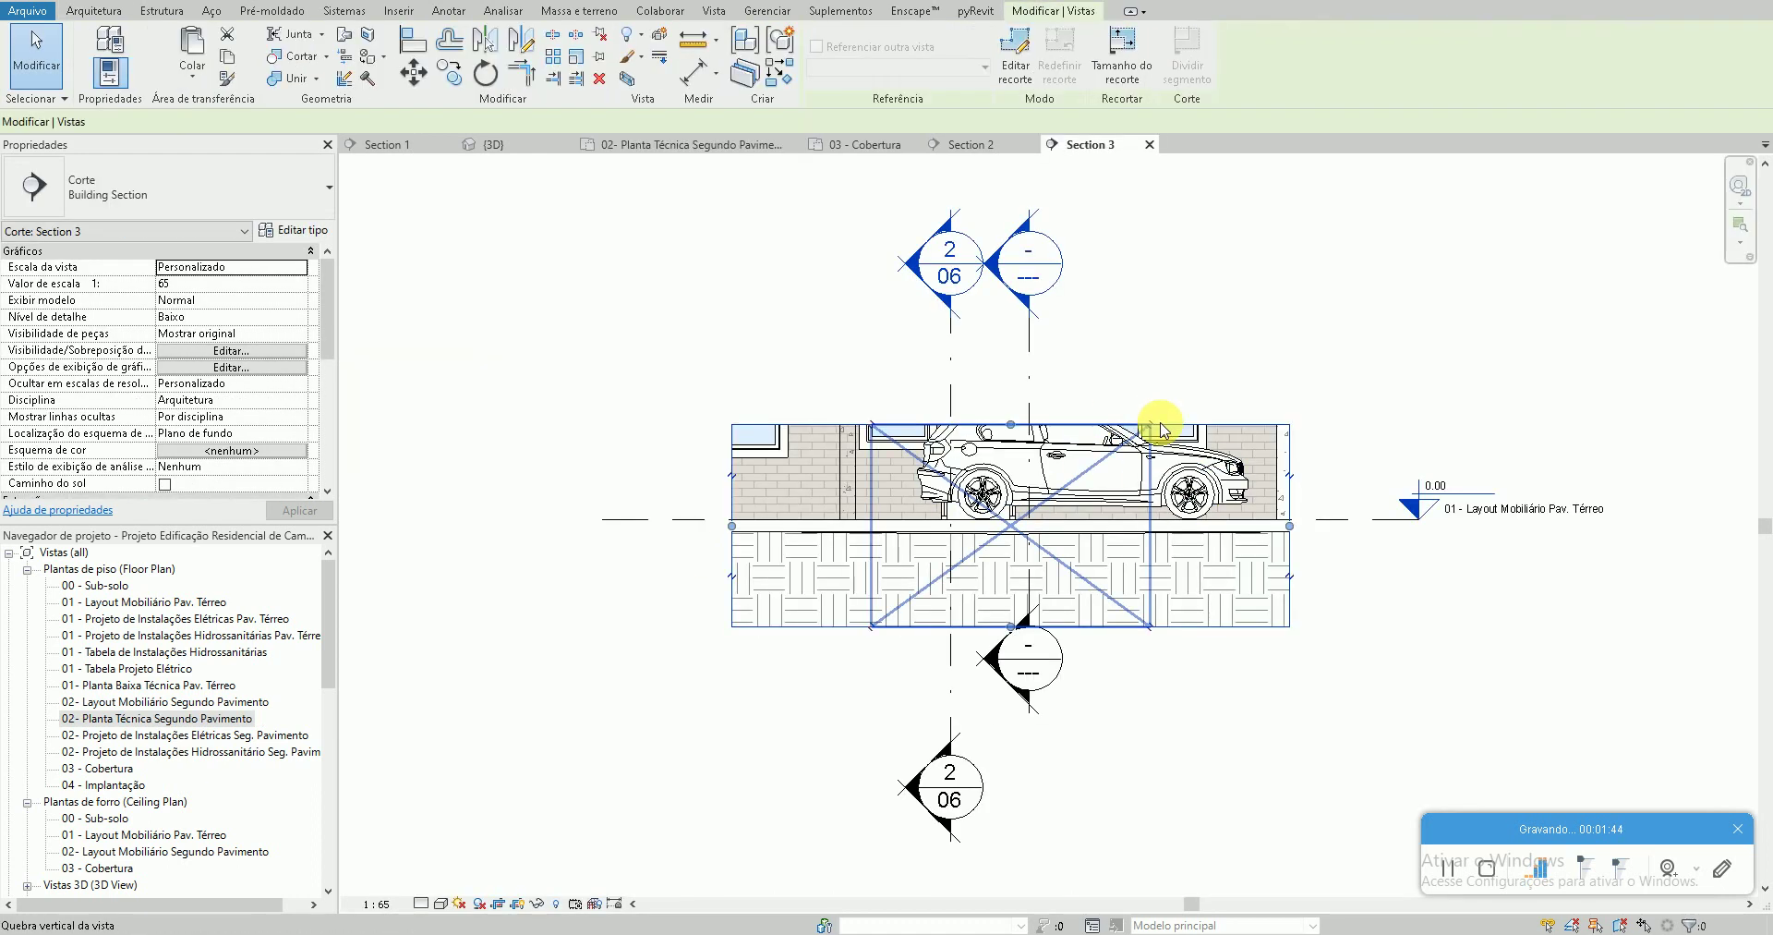
scroll(188, 384, down, 3)
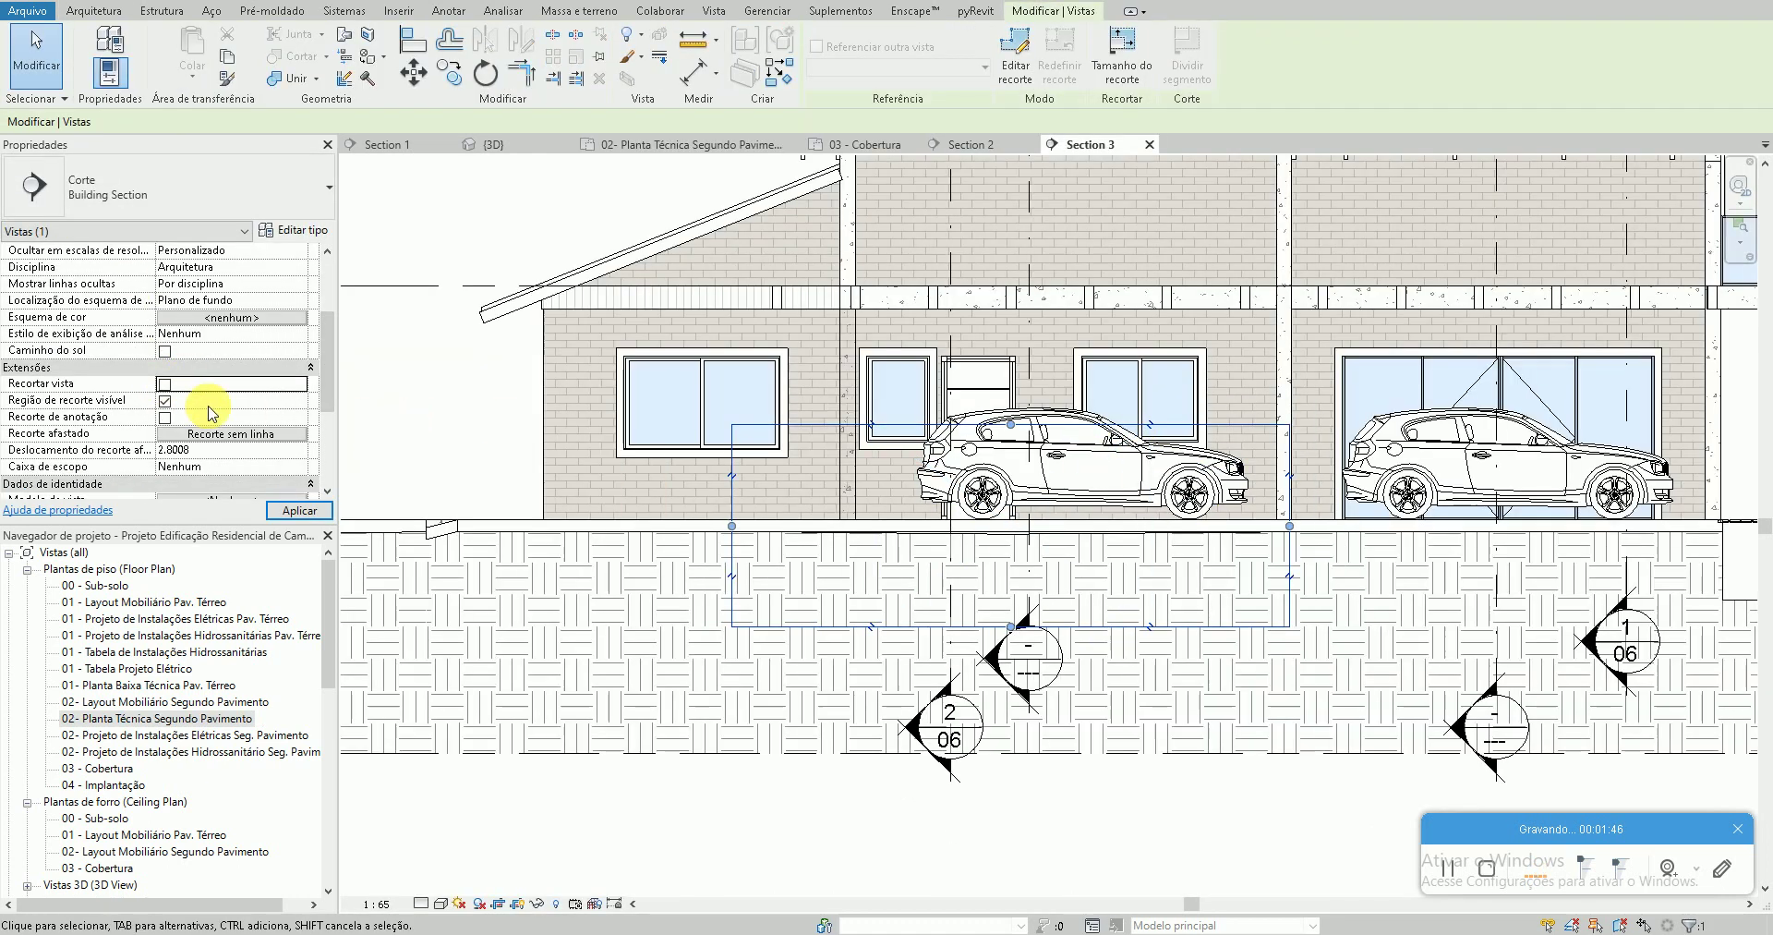
click(165, 401)
scroll(1105, 585, up, 3)
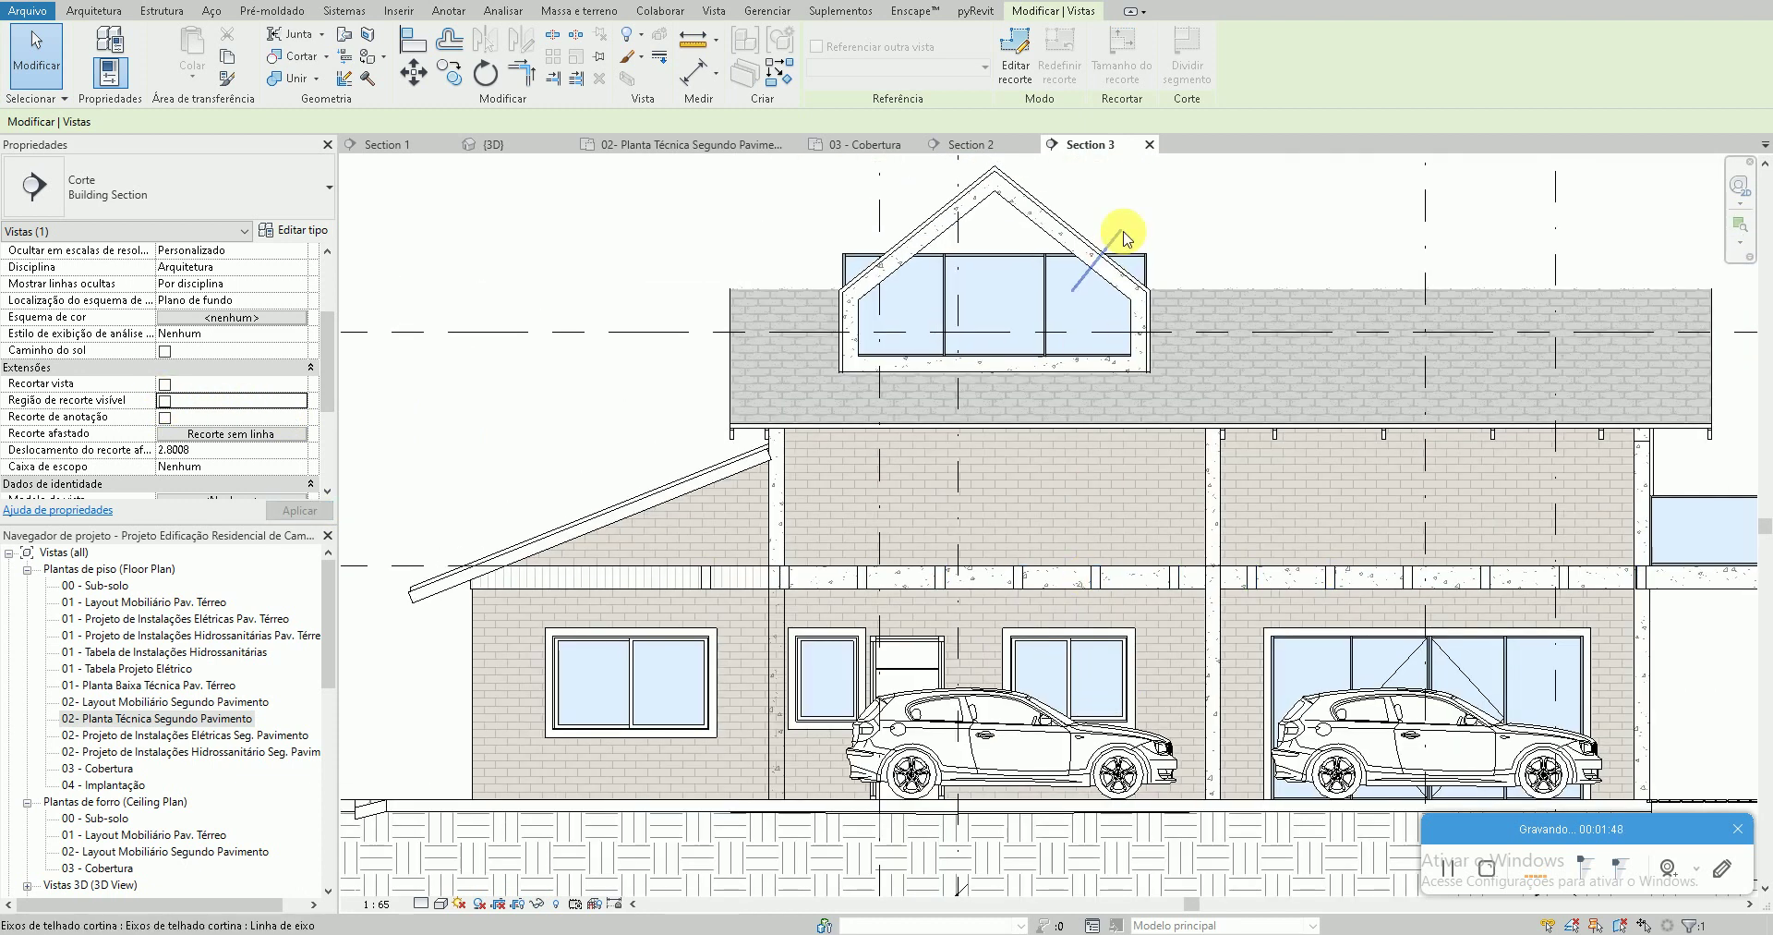
scroll(1124, 230, up, 3)
click(1148, 277)
scroll(1199, 379, up, 2)
scroll(1199, 379, up, 1)
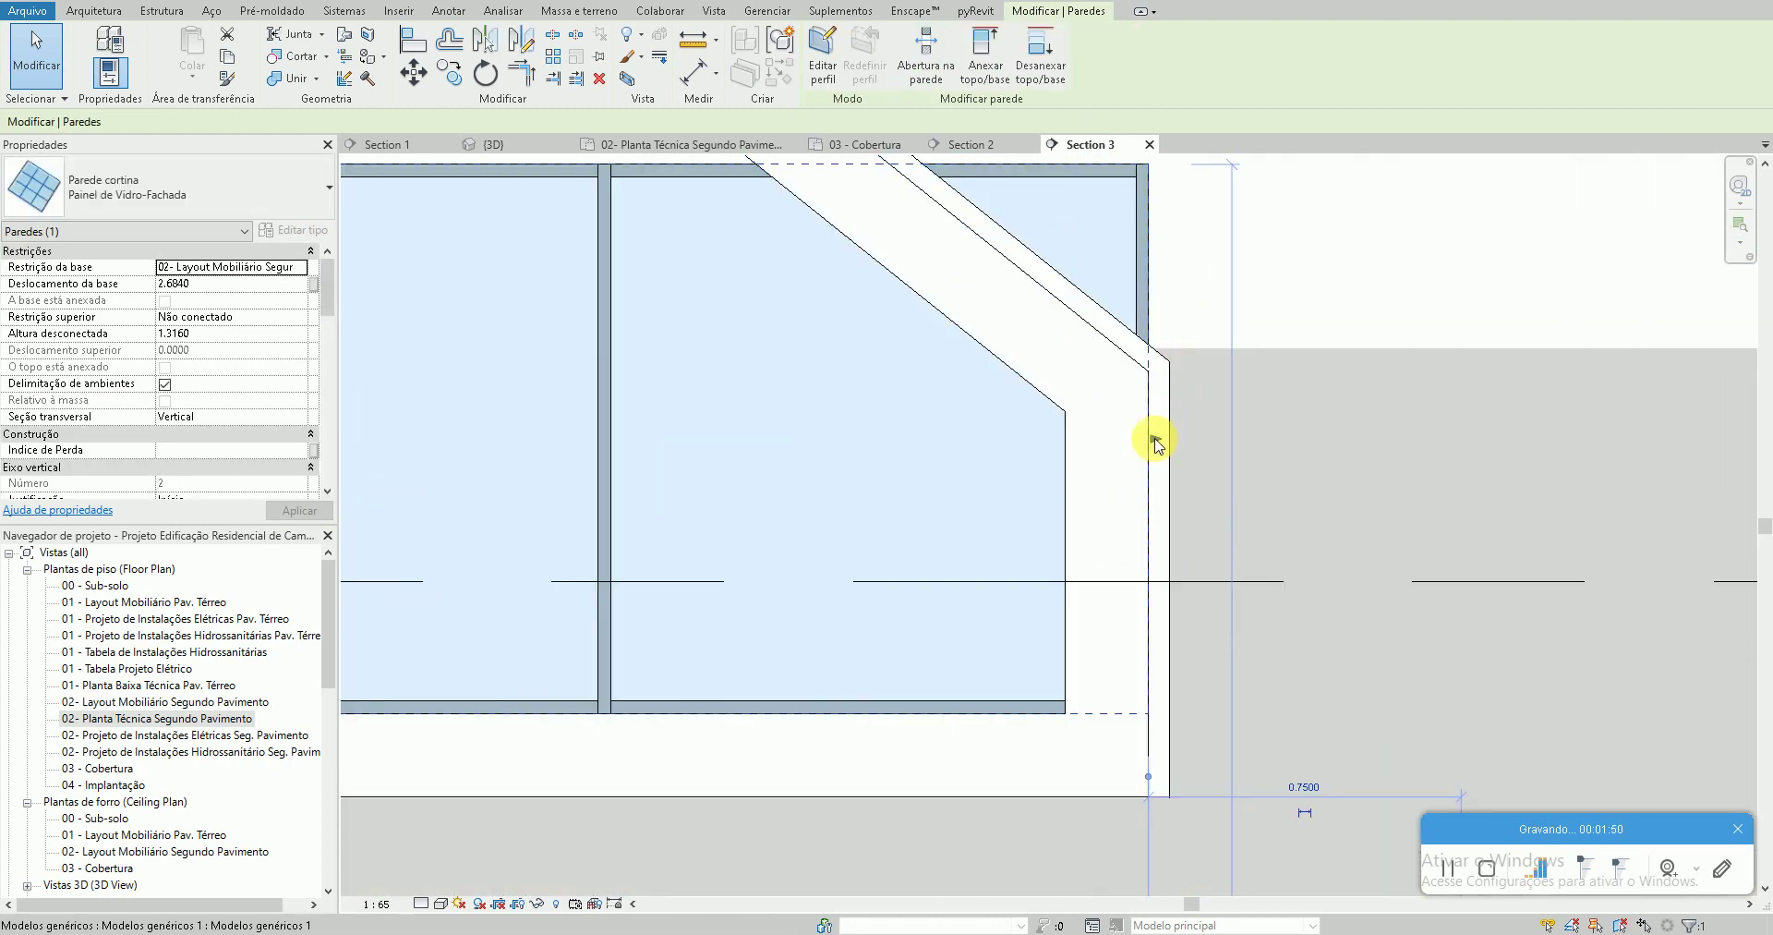
scroll(1076, 443, up, 1)
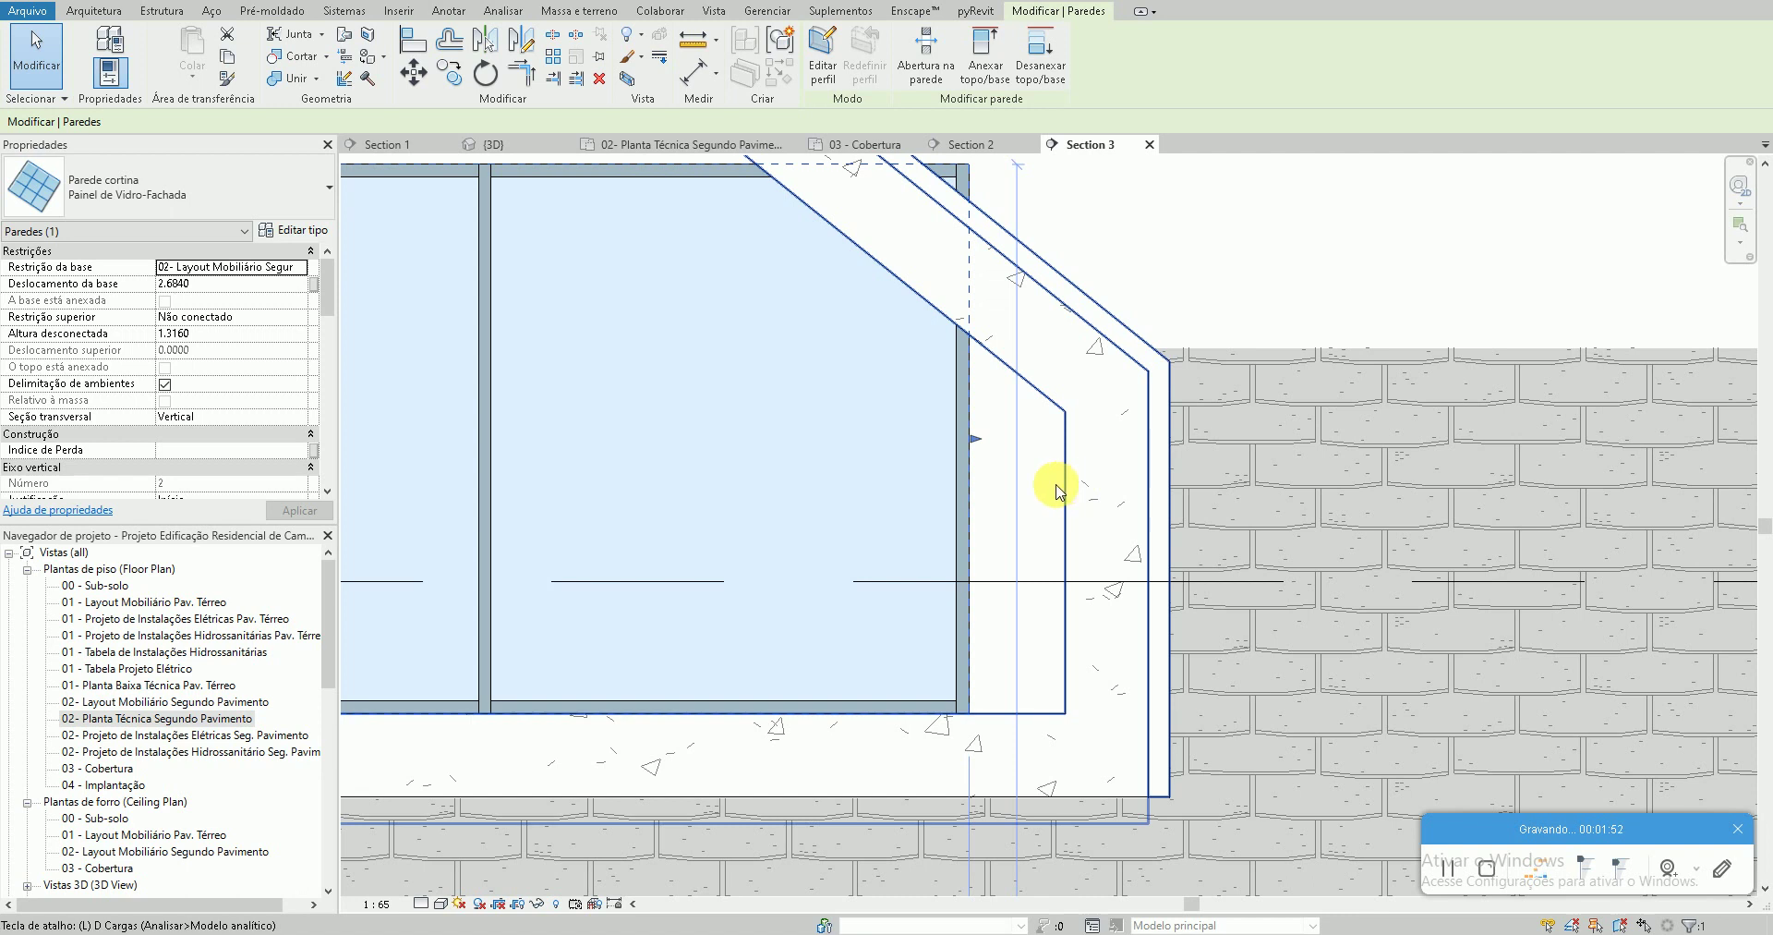
Align (AL) the curtain wall's left edge to the opening's inner edge, then return to 3D
key(Escape)
key(a)
key(l)
scroll(1118, 536, down, 2)
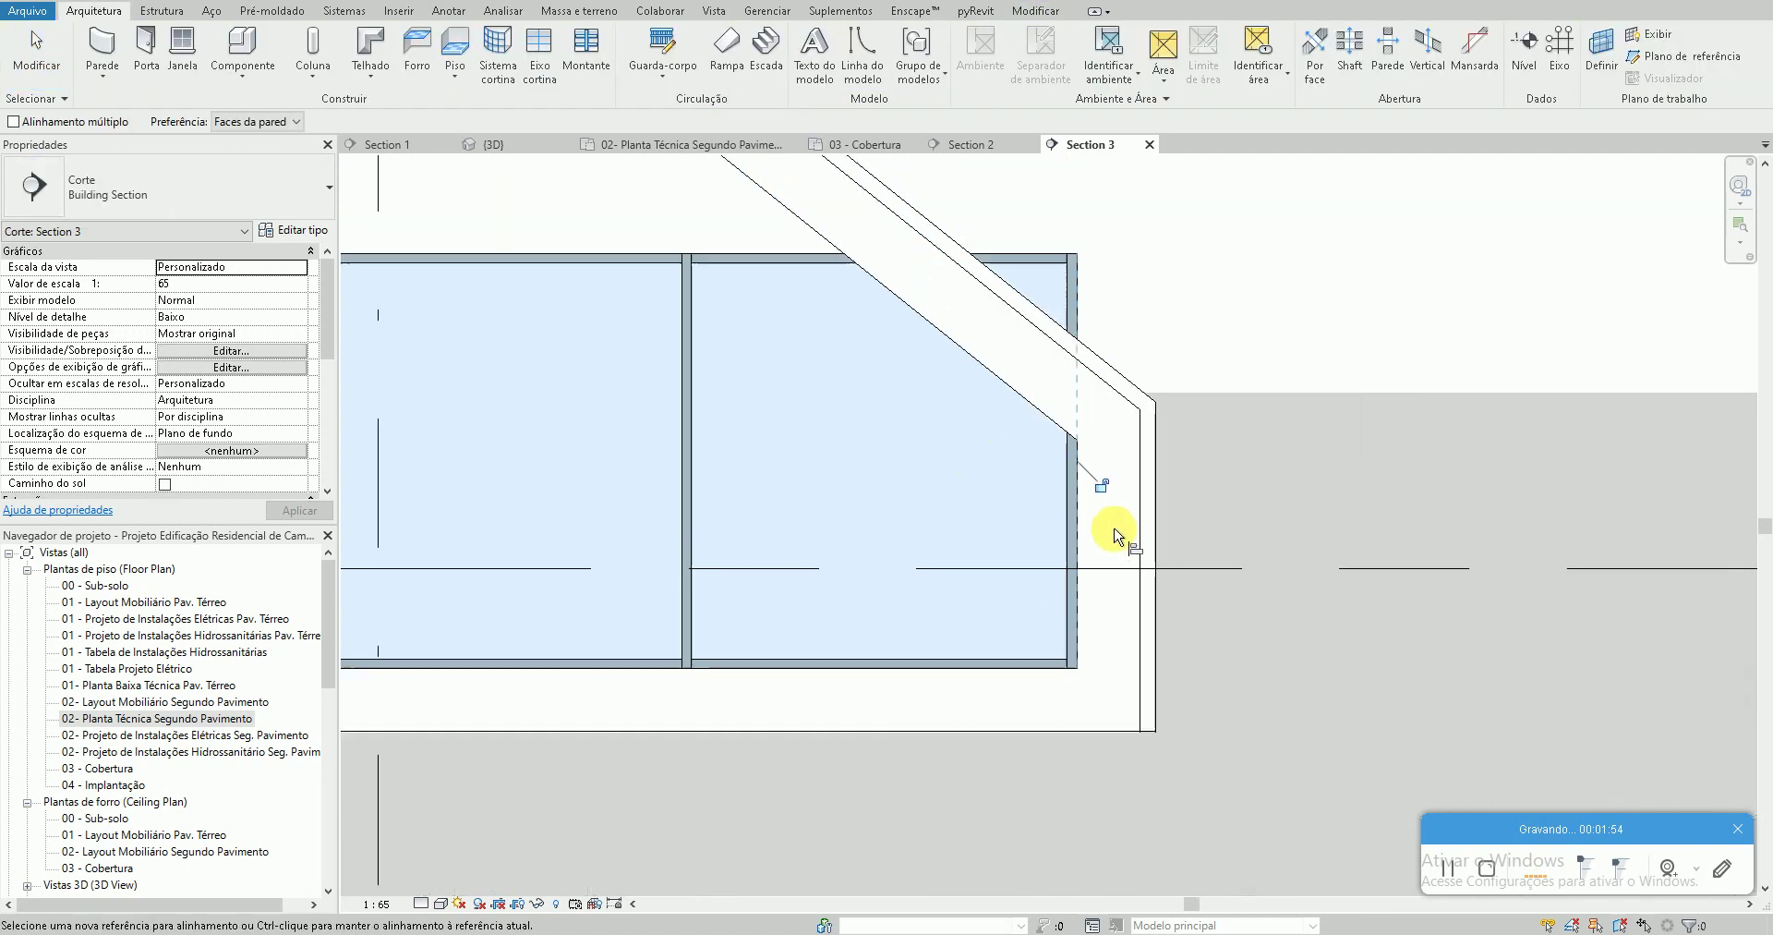
scroll(1117, 536, down, 3)
key(Escape)
click(933, 408)
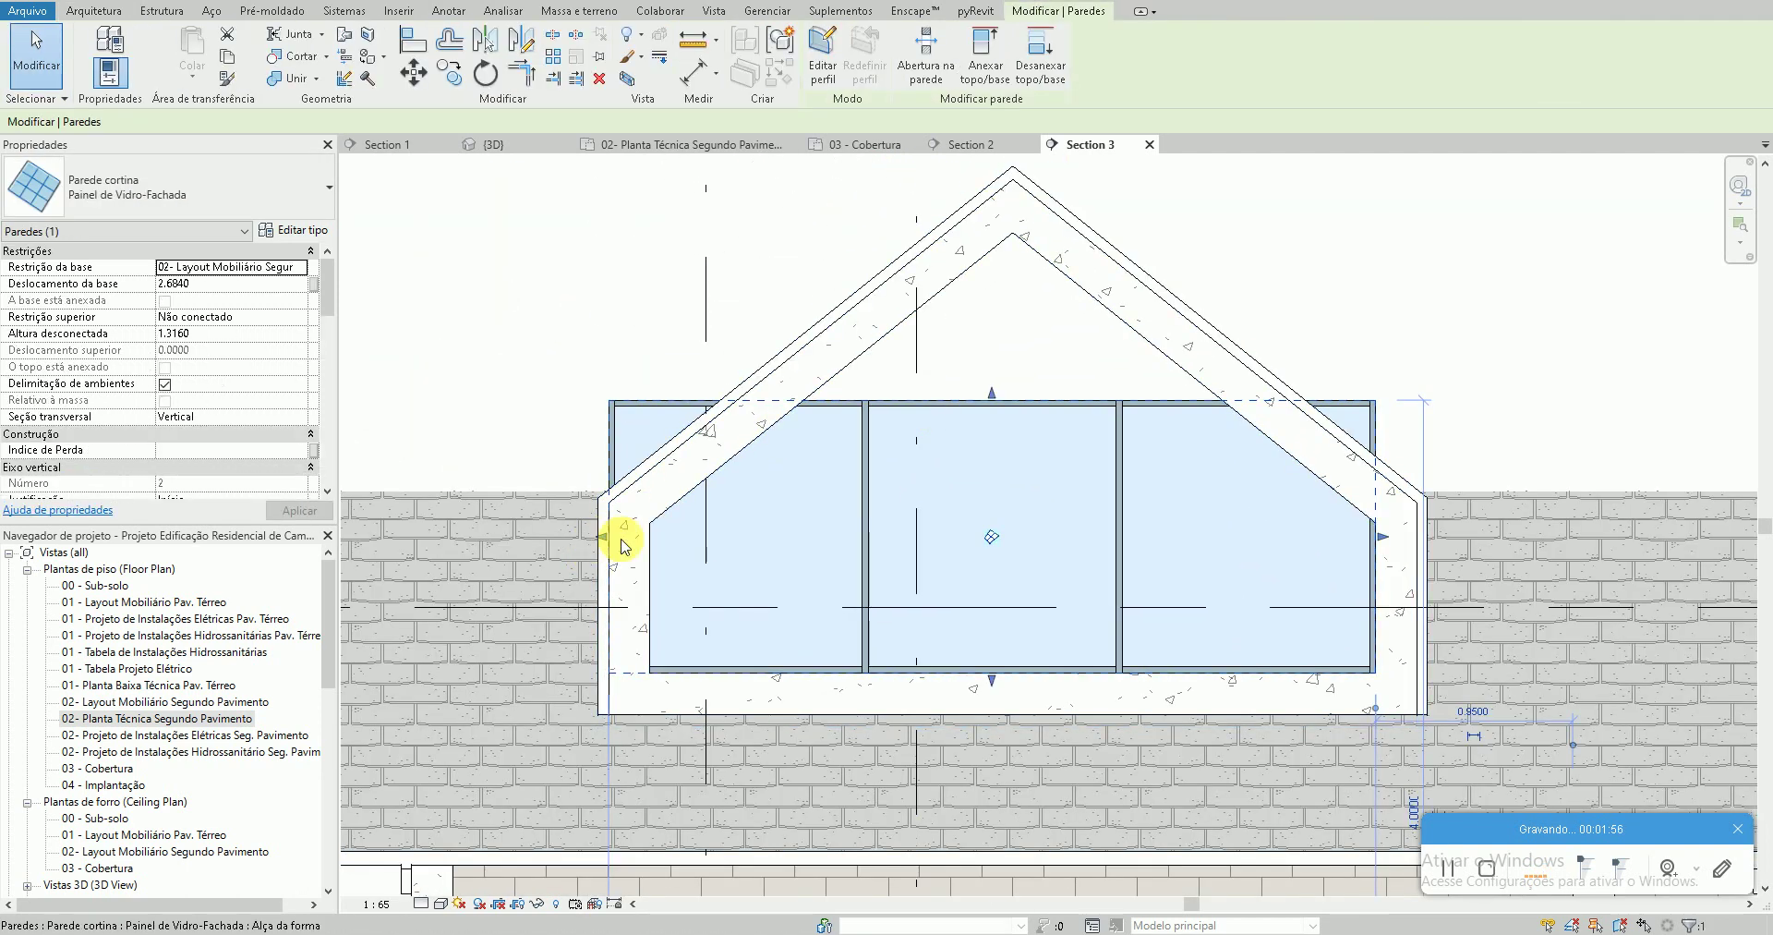
key(Escape)
scroll(637, 559, up, 1)
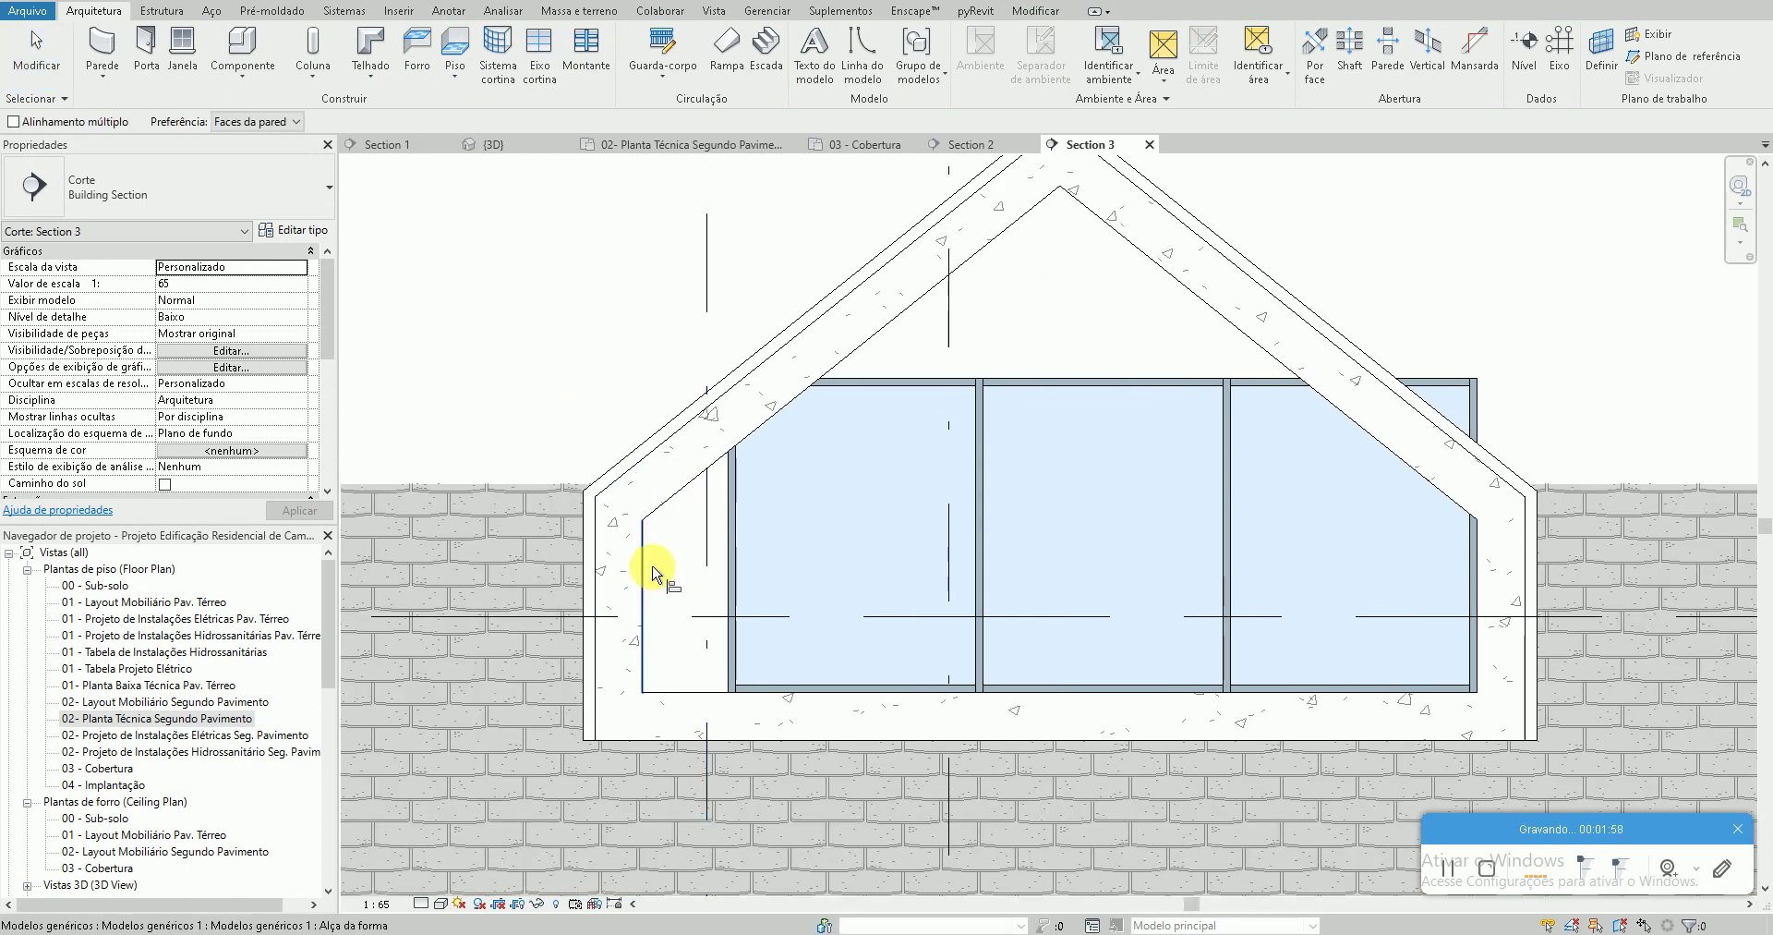
click(652, 574)
click(702, 550)
key(Escape)
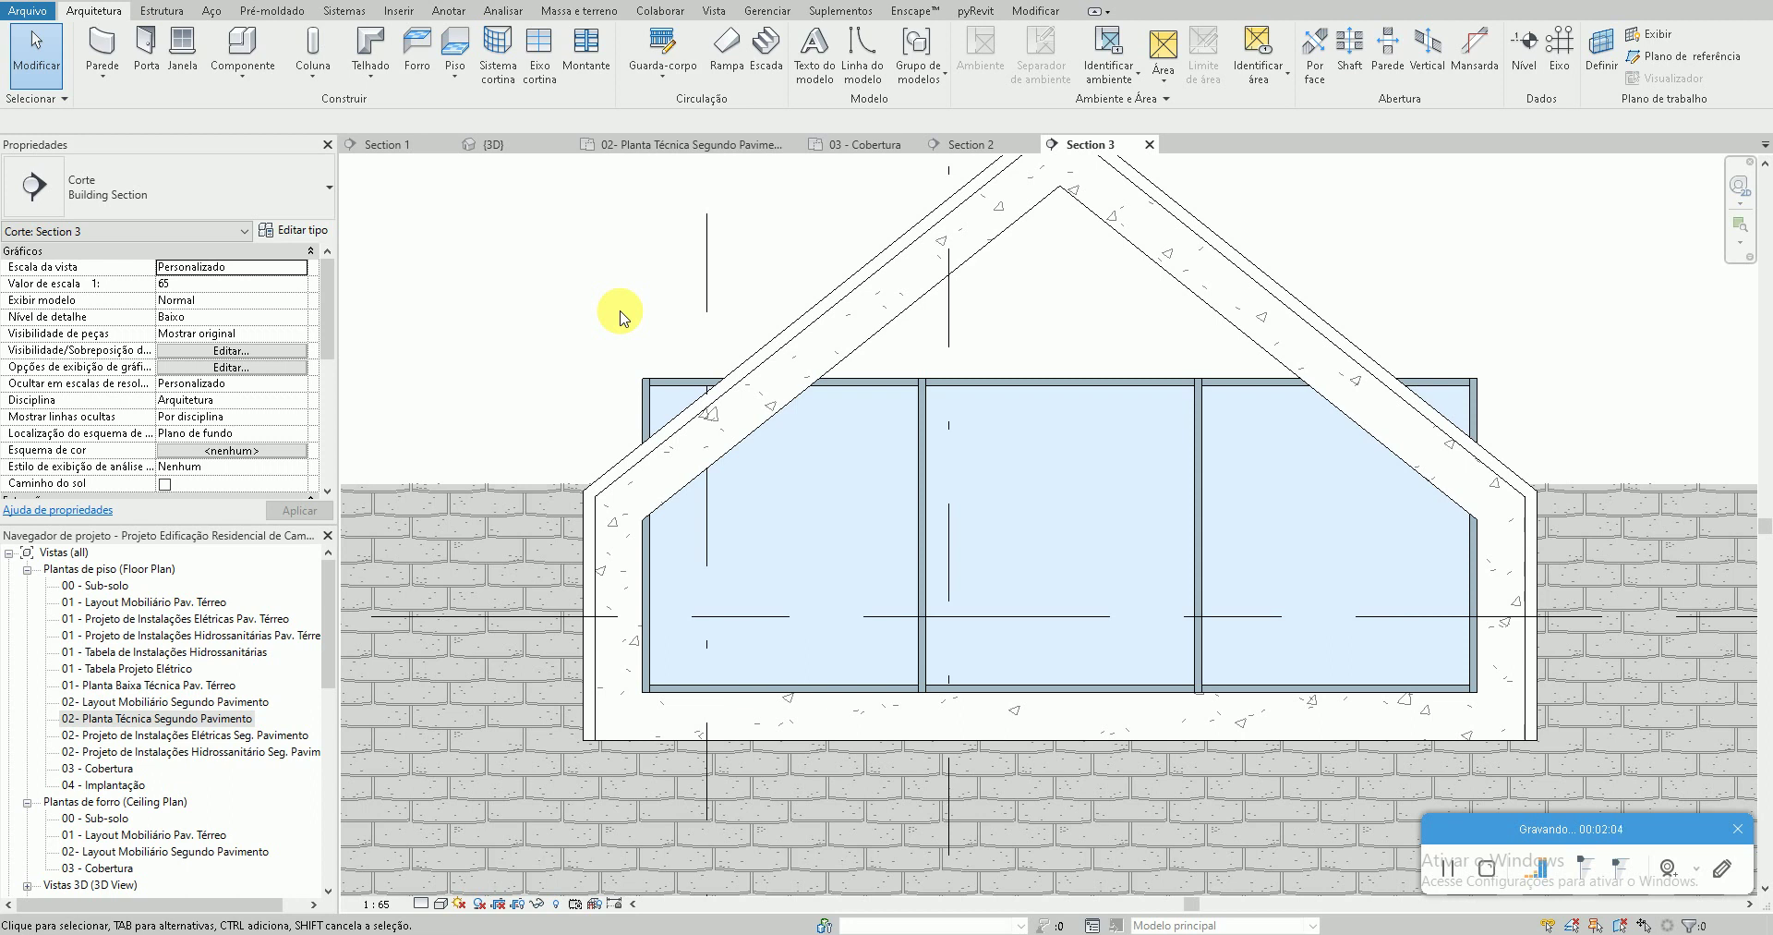
click(495, 144)
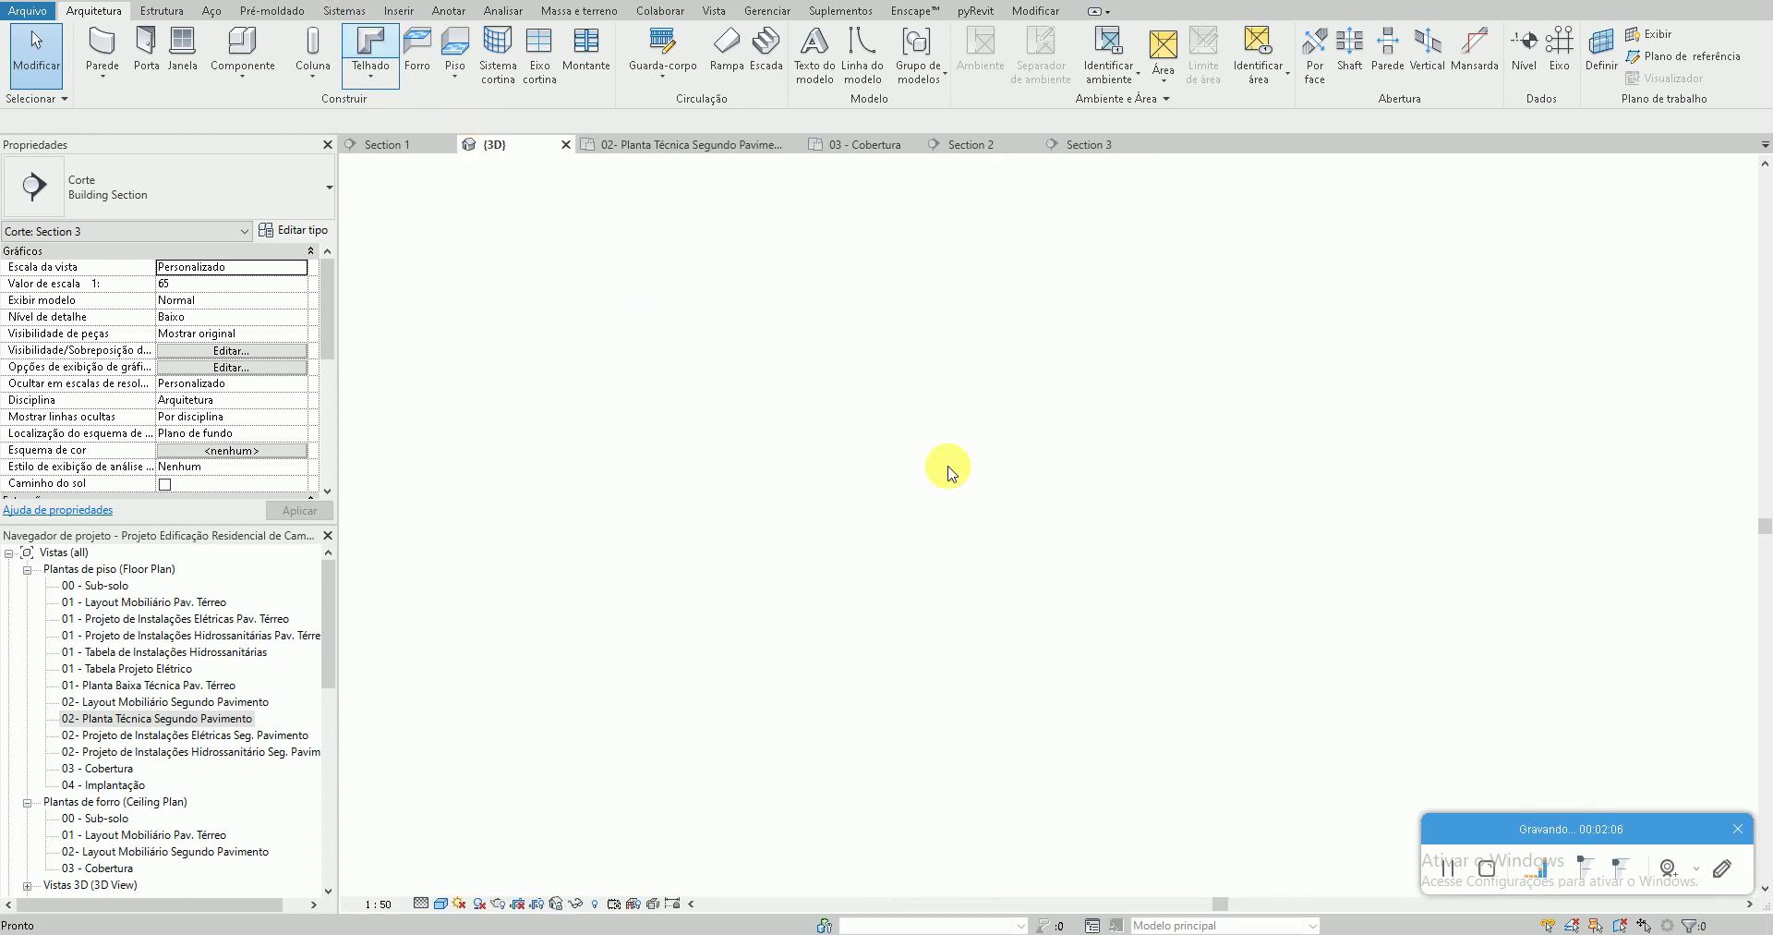
Reopen Section 3 from the second-floor plan and select the dormer curtain wall
scroll(859, 447, up, 3)
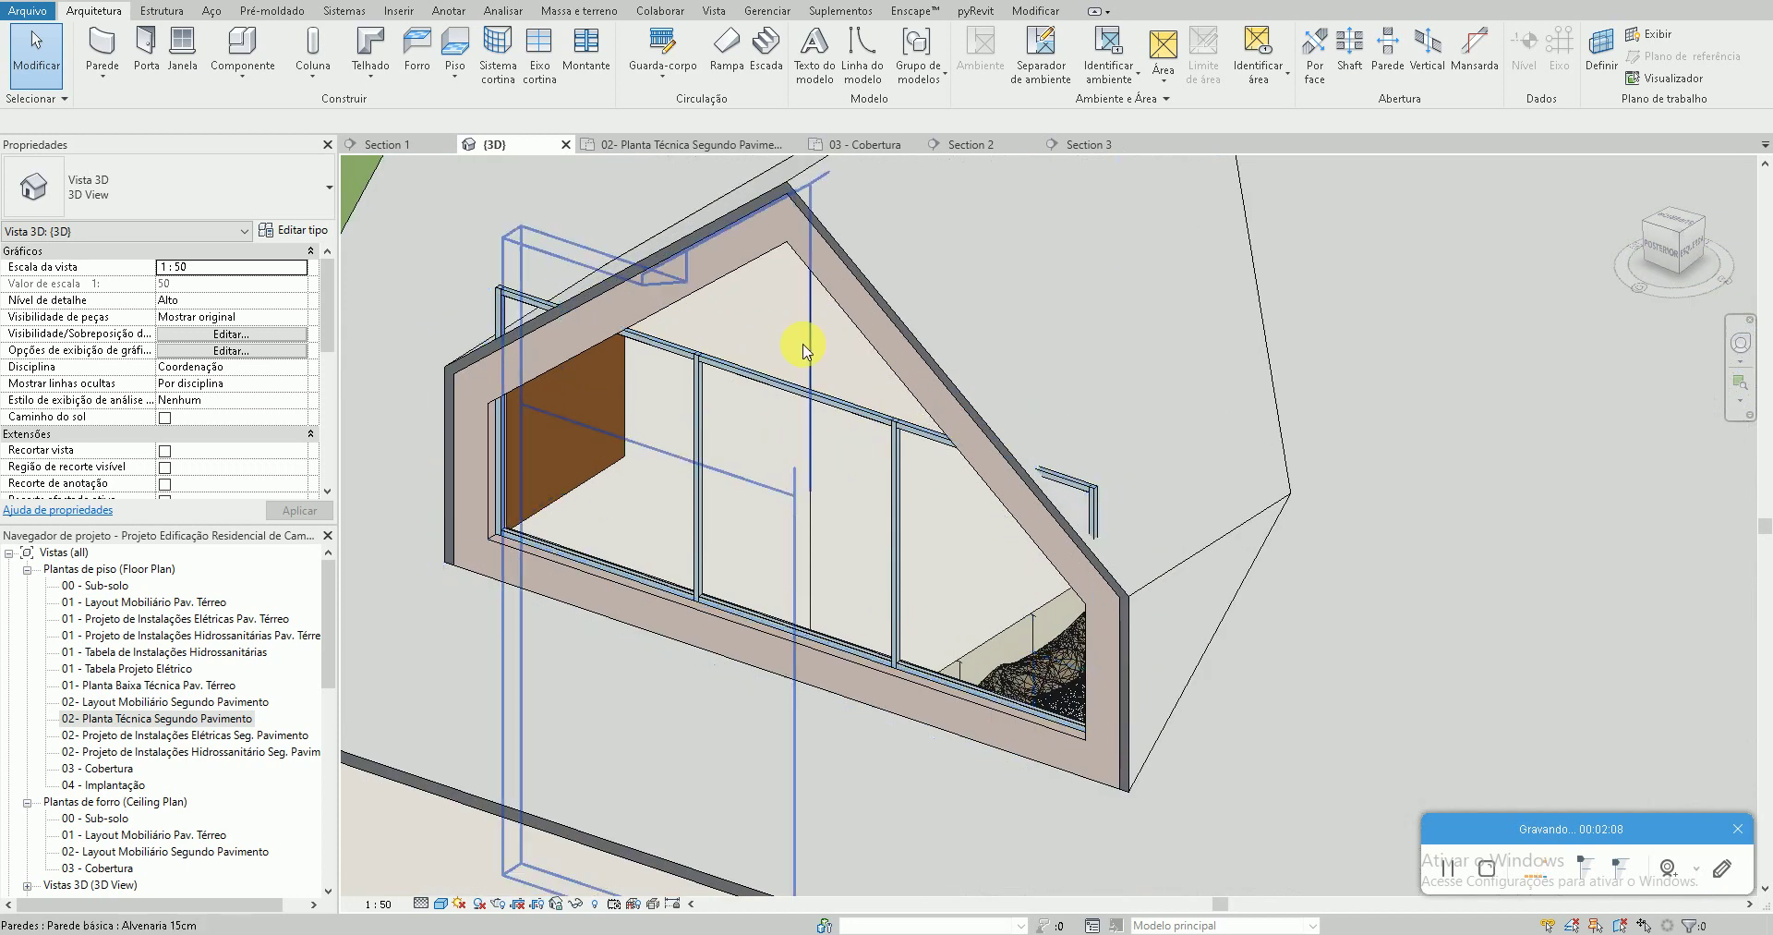
double_click(137, 721)
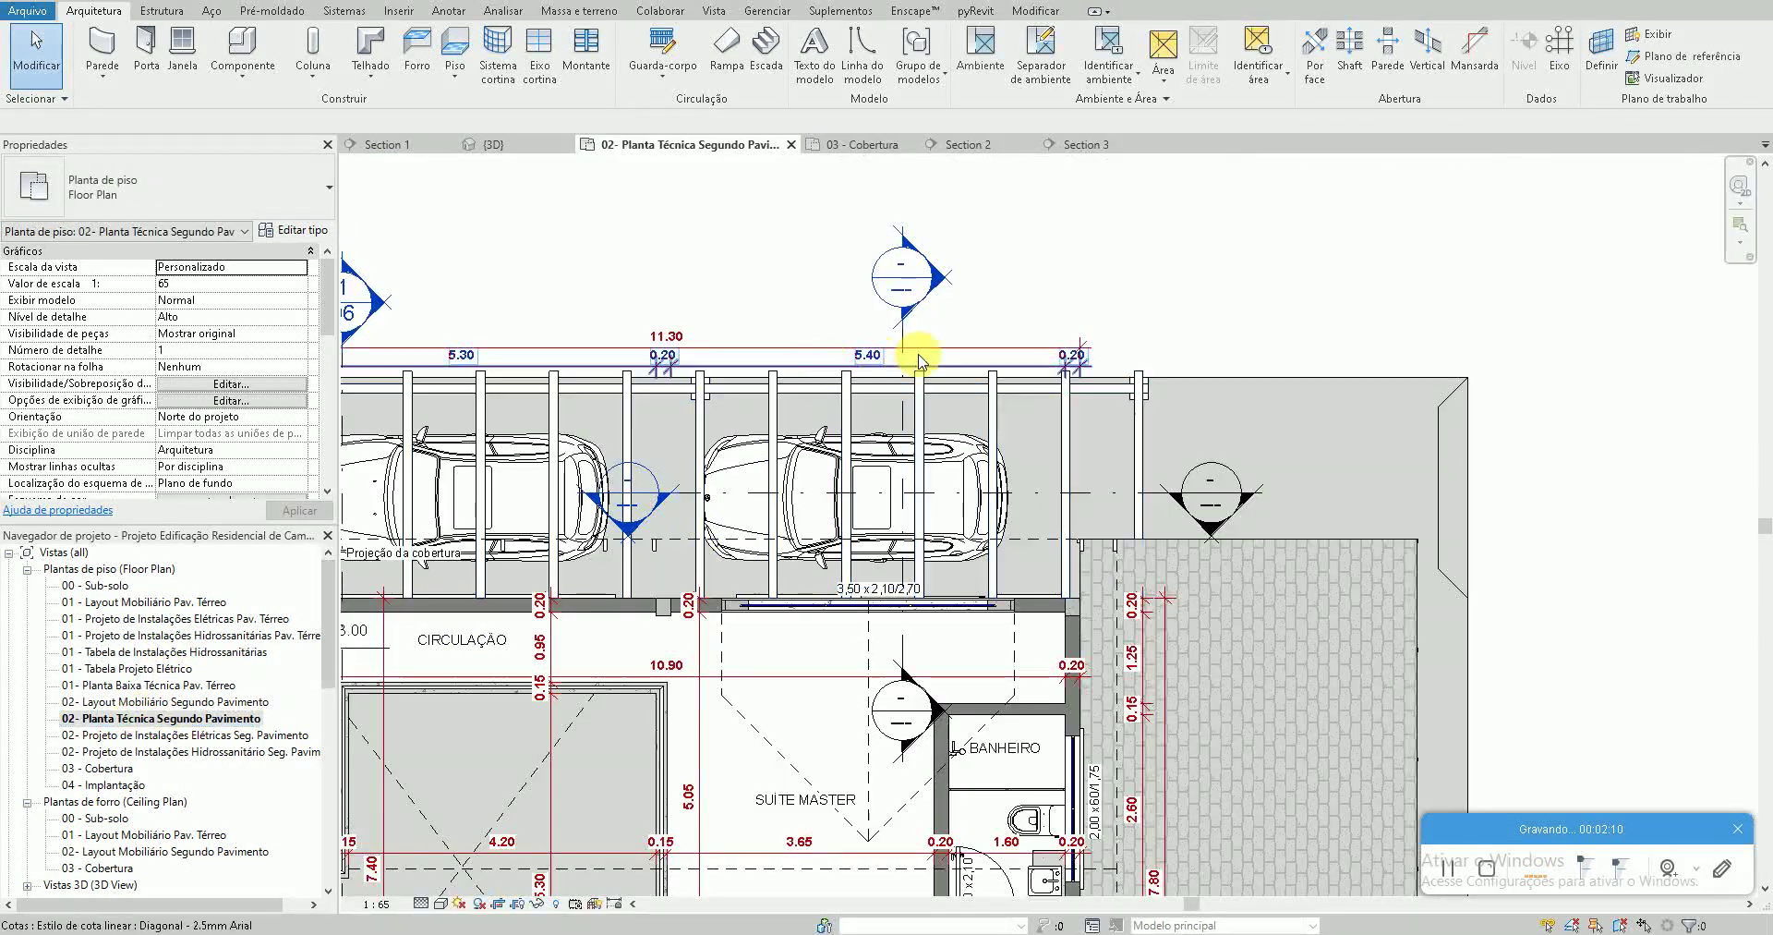
double_click(647, 524)
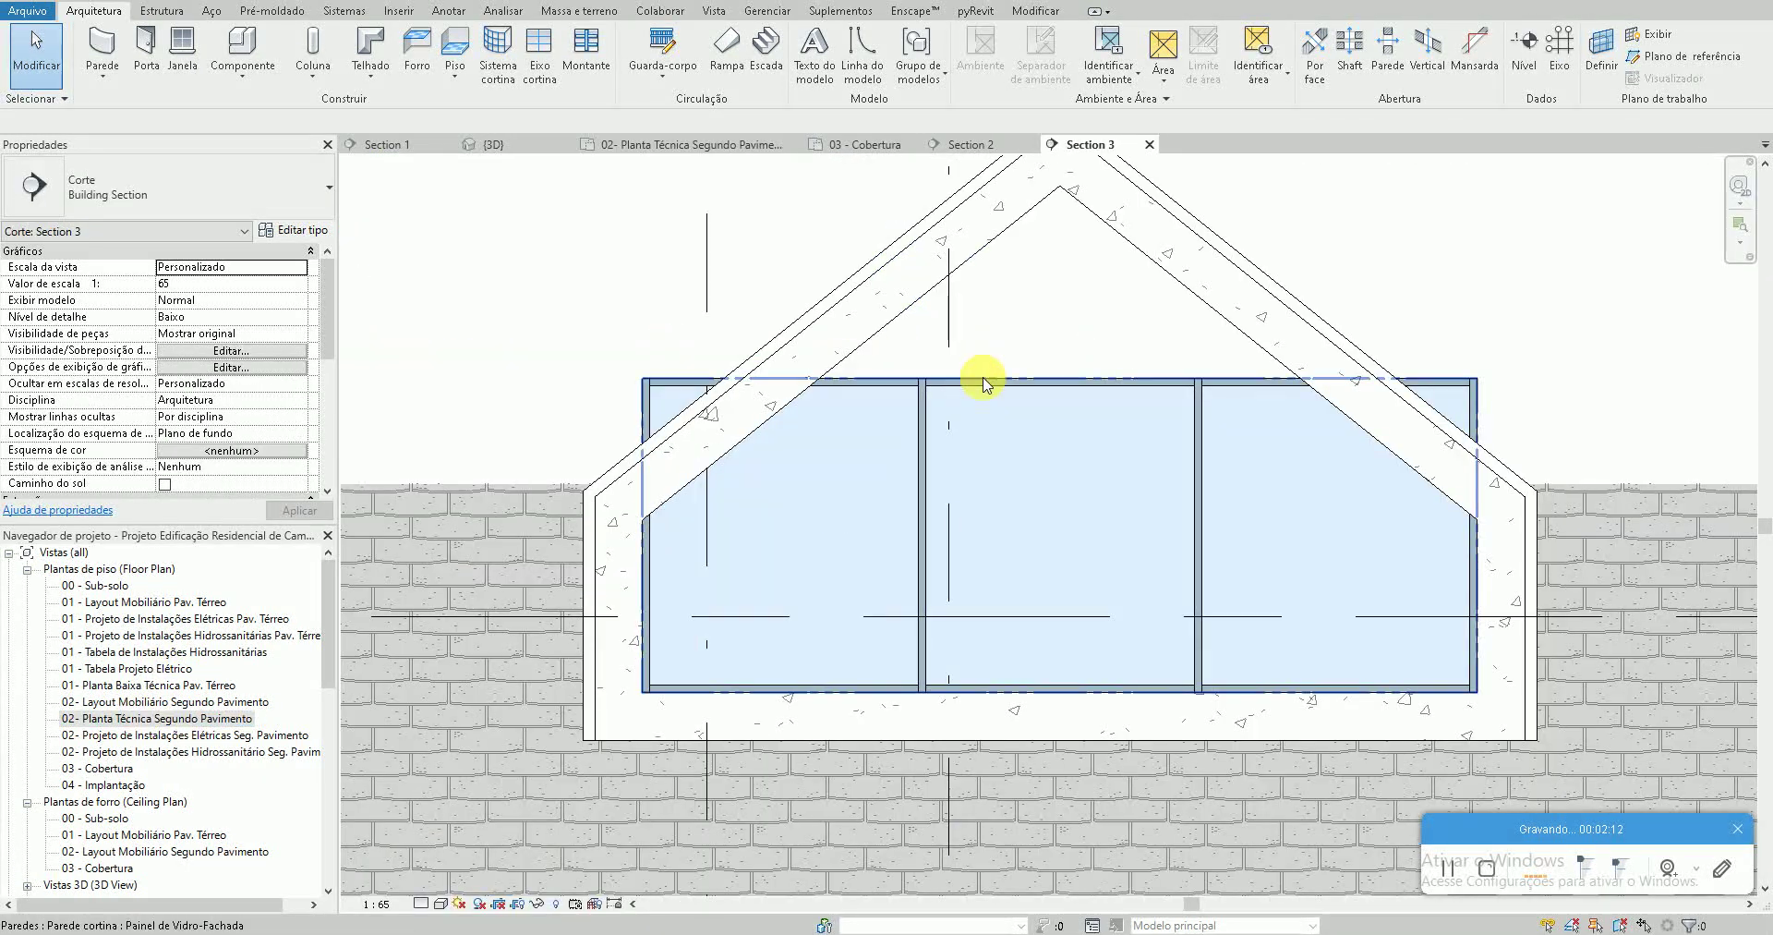
click(1029, 382)
Edit the wall profile: trace the roof slopes, trim the sides to corners, delete the flat top line
click(834, 72)
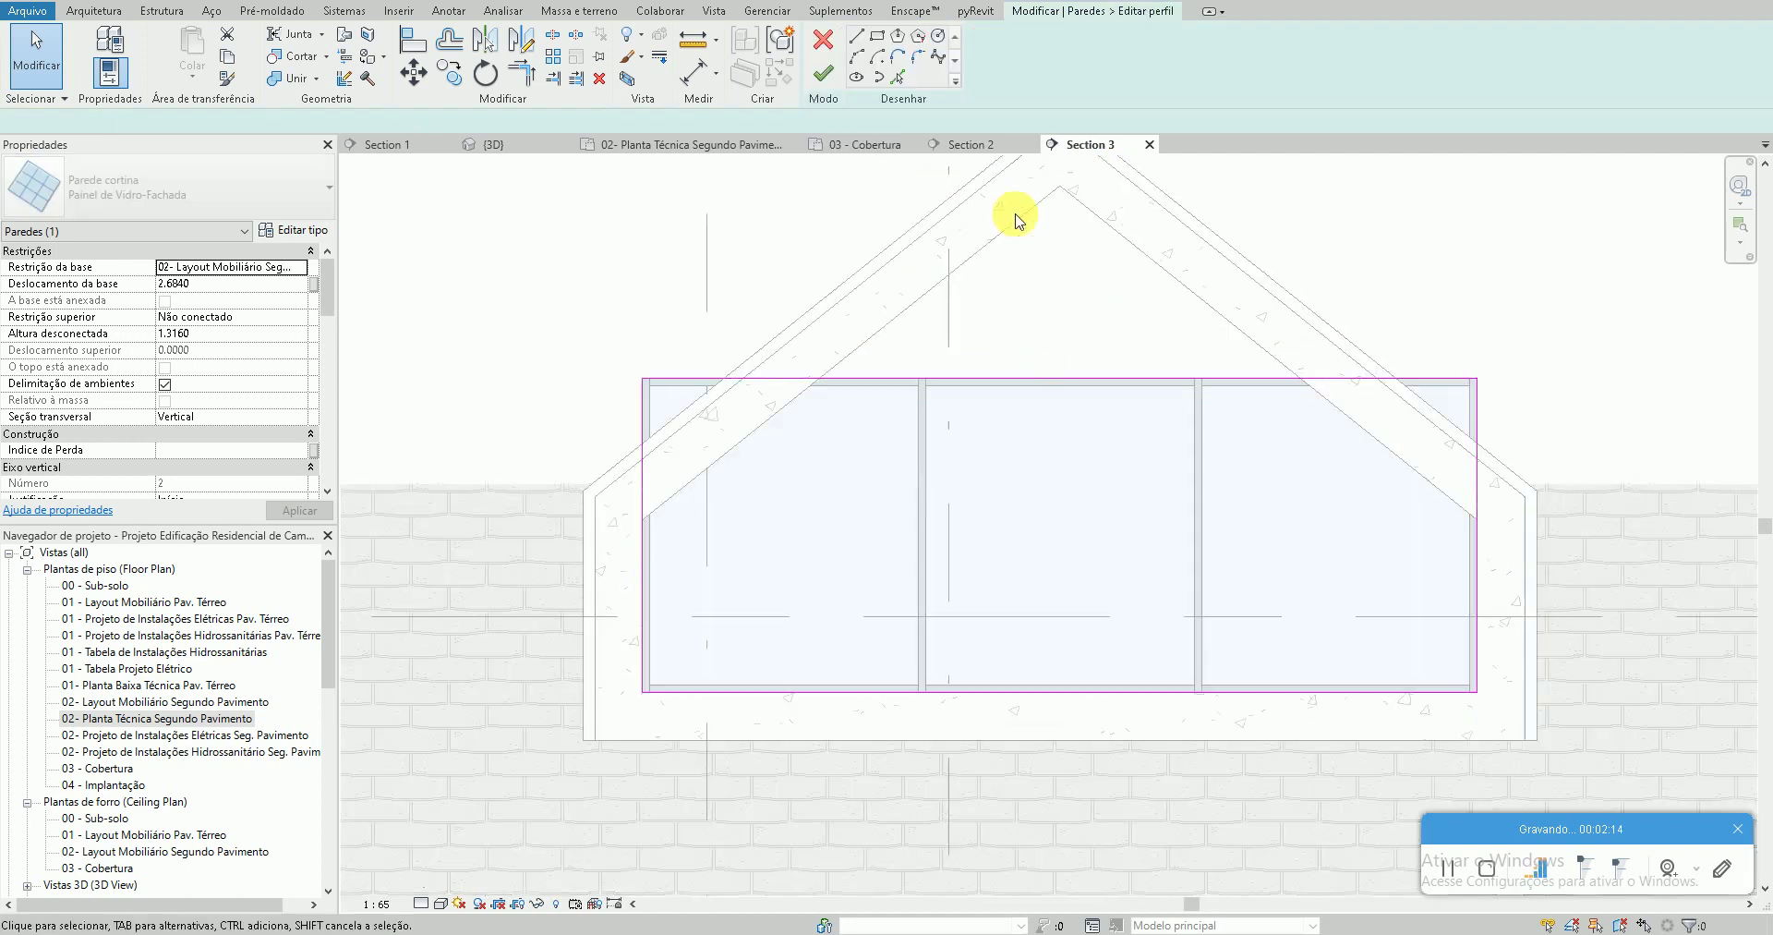
click(896, 76)
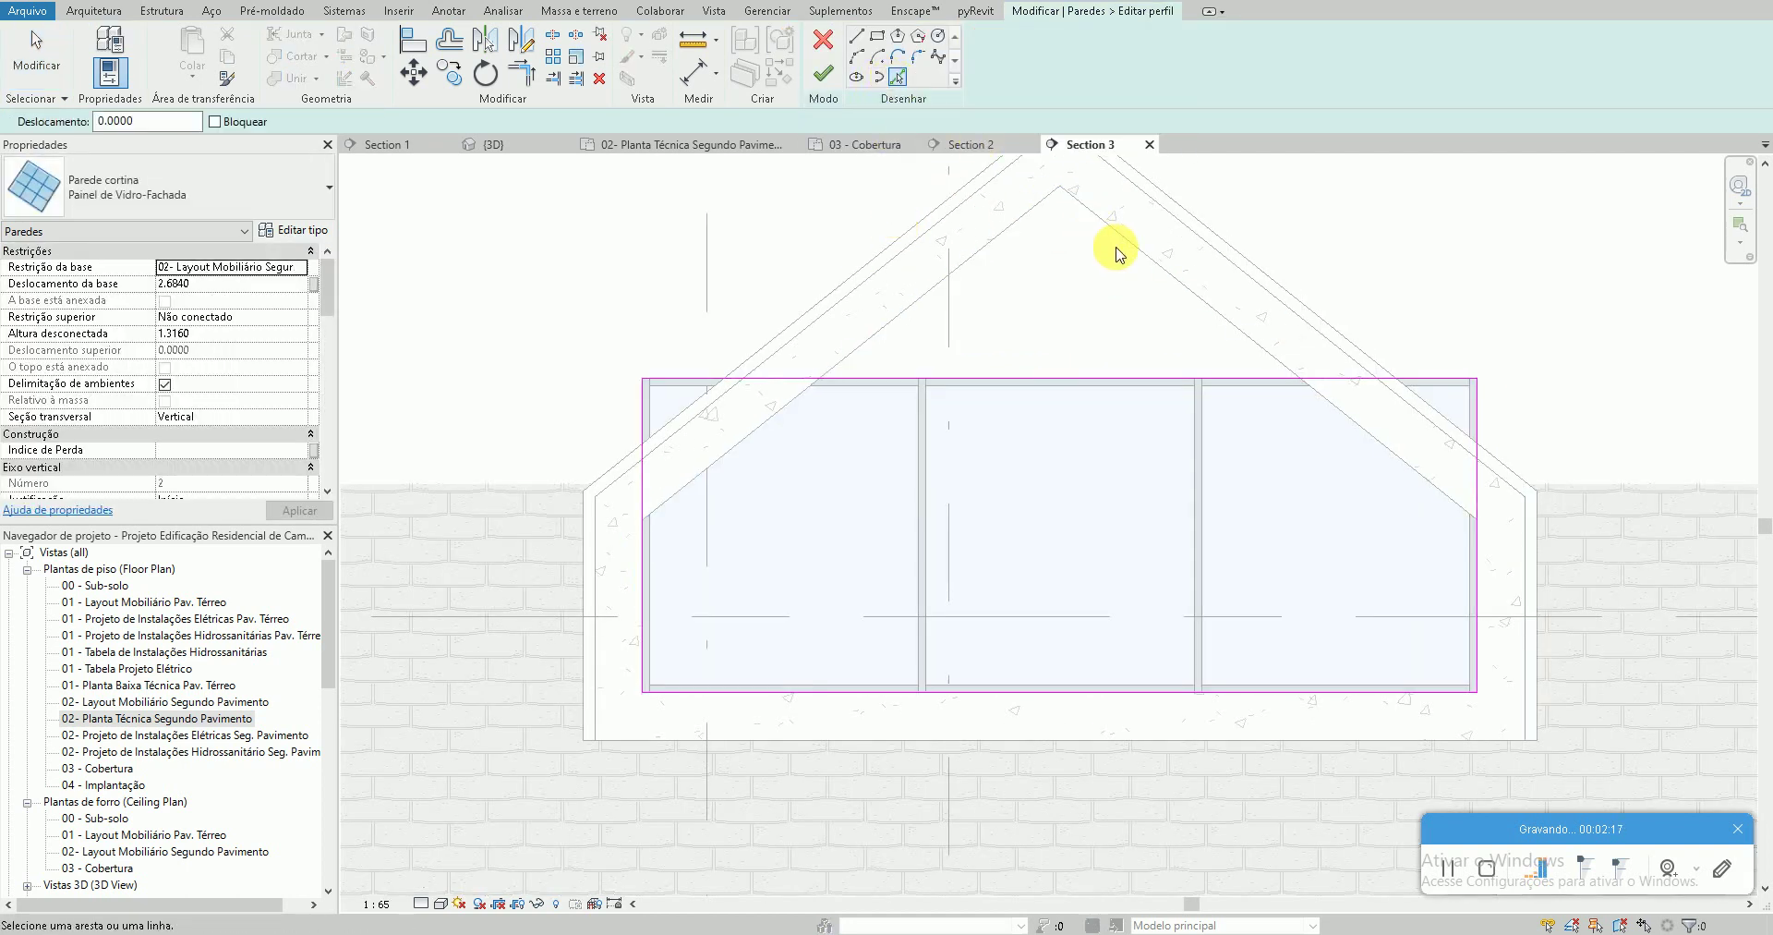
click(1032, 209)
key(Escape)
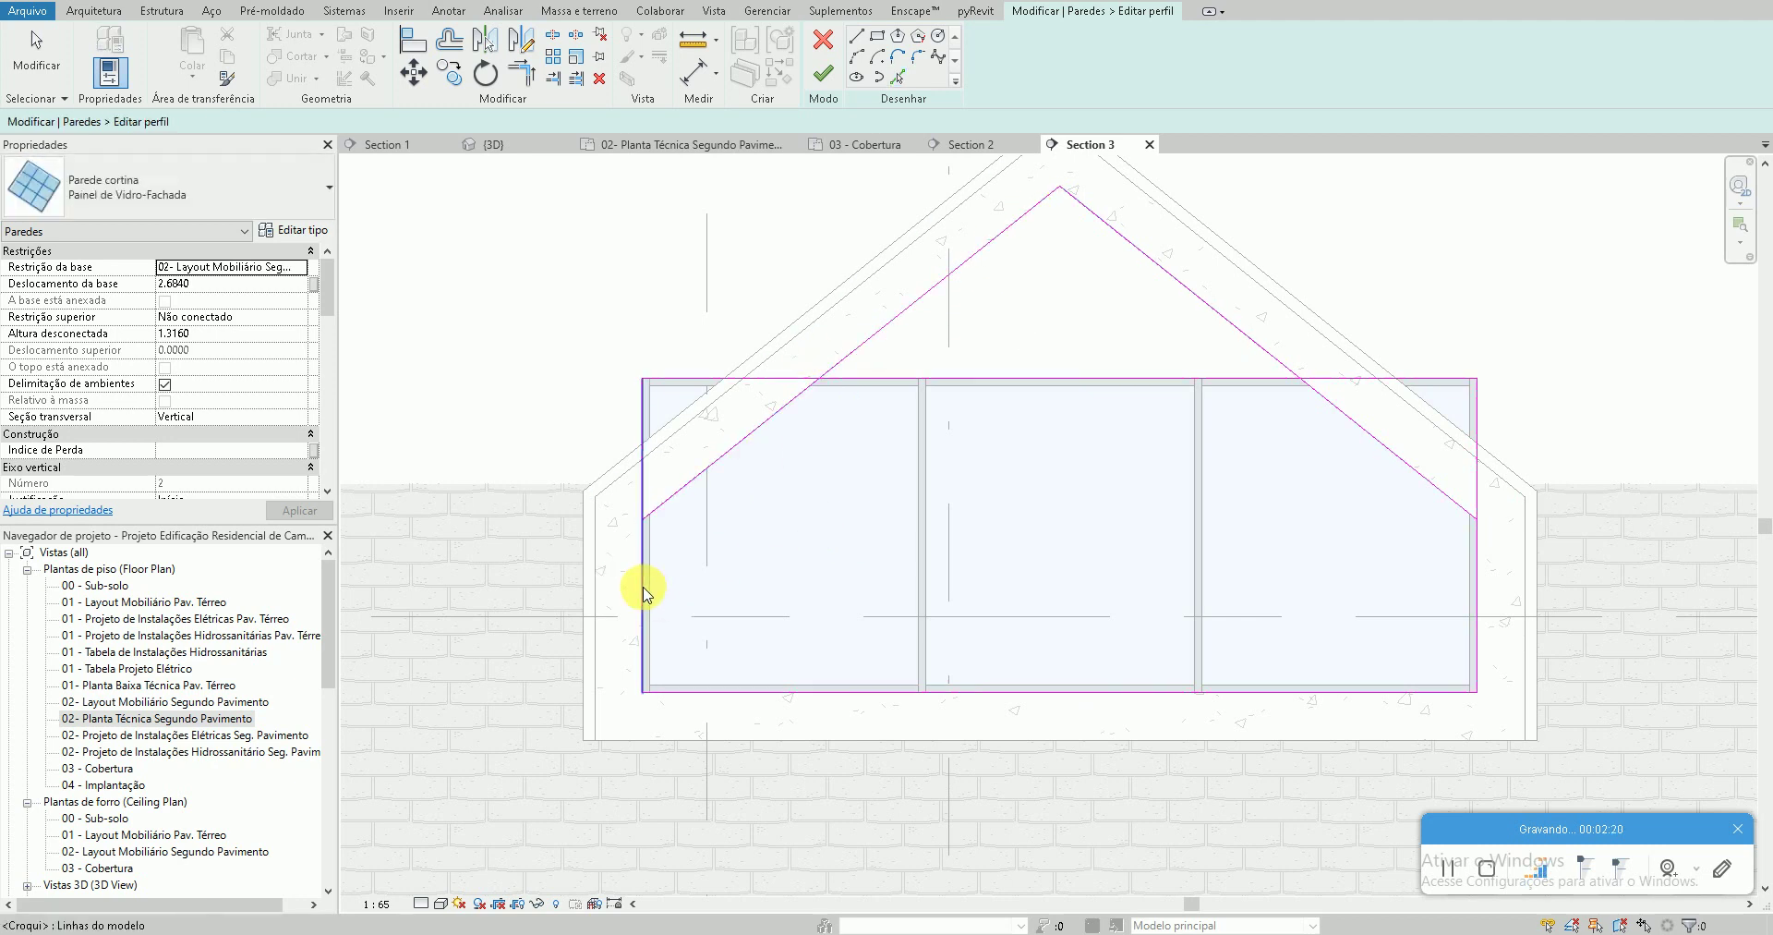
key(t)
key(r)
click(1475, 569)
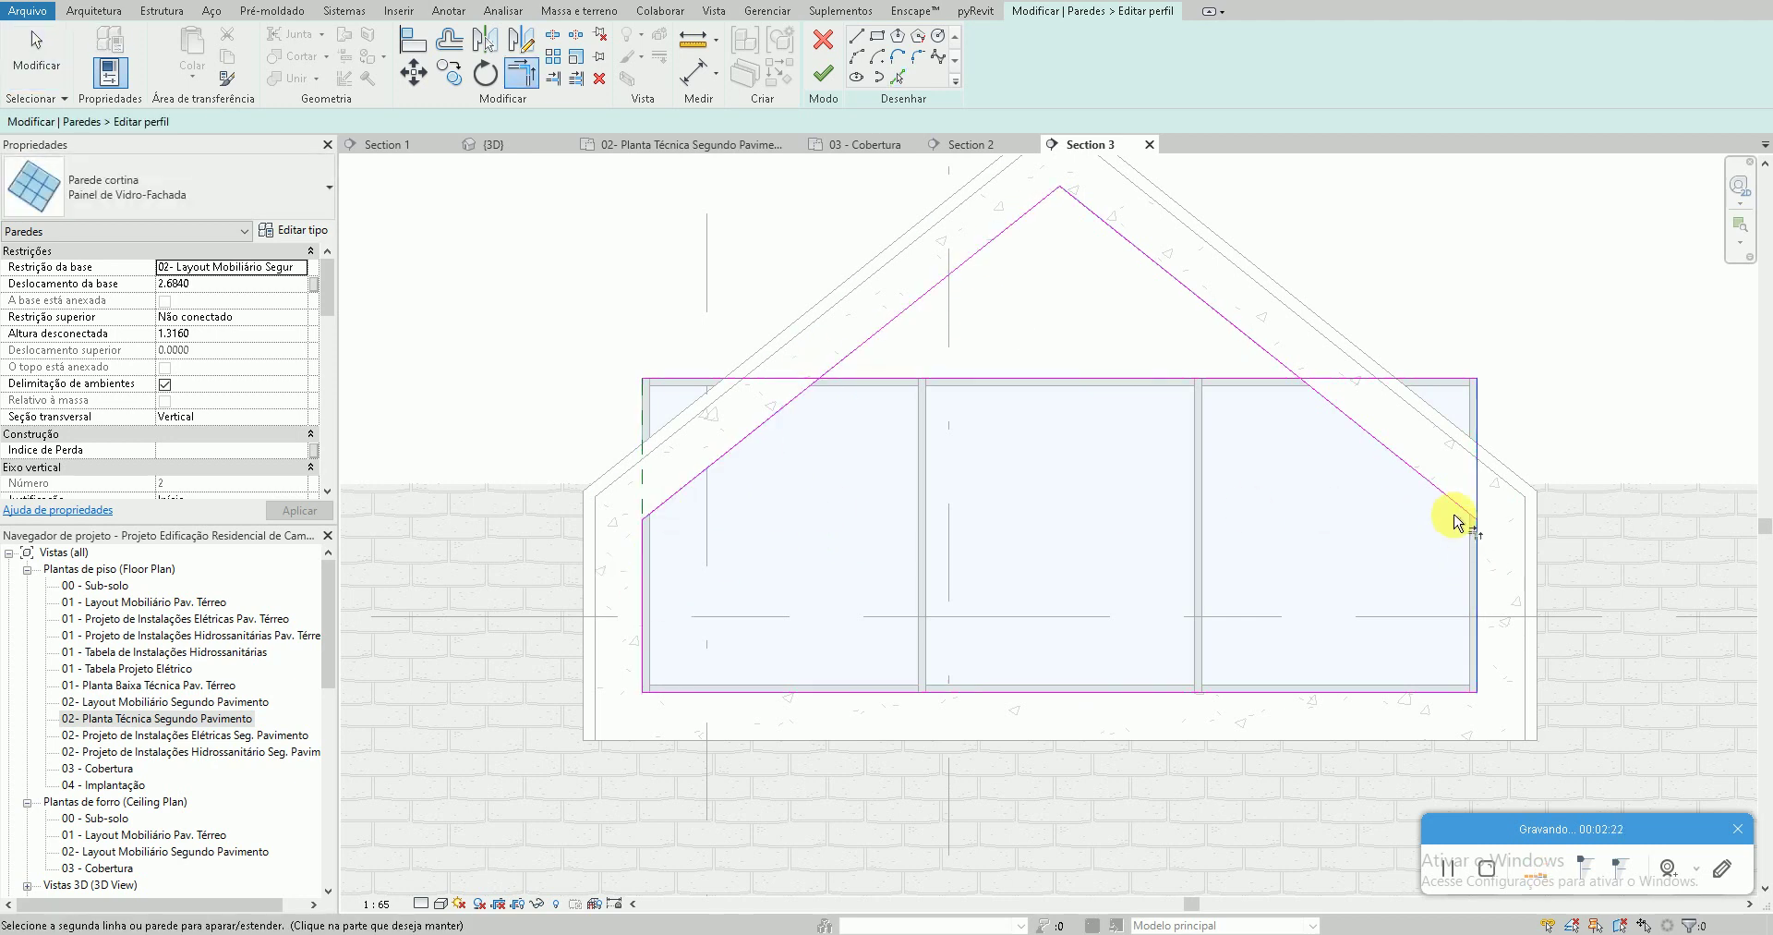
click(1413, 466)
click(767, 378)
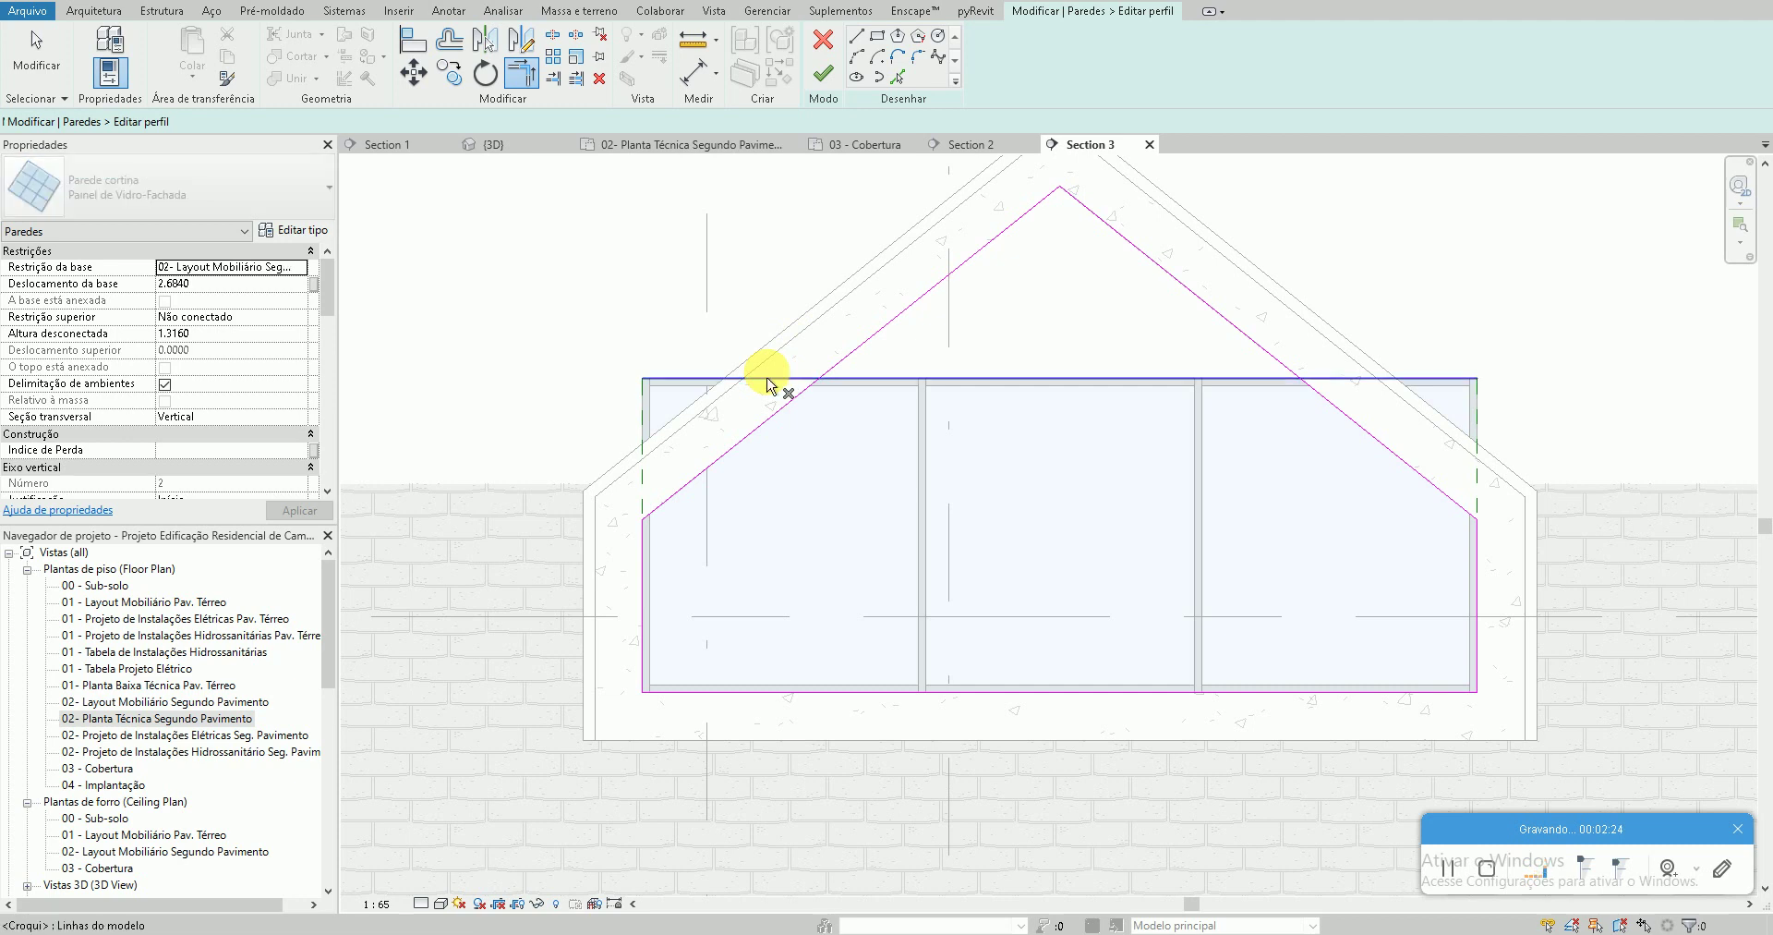
key(Escape)
key(Escape)
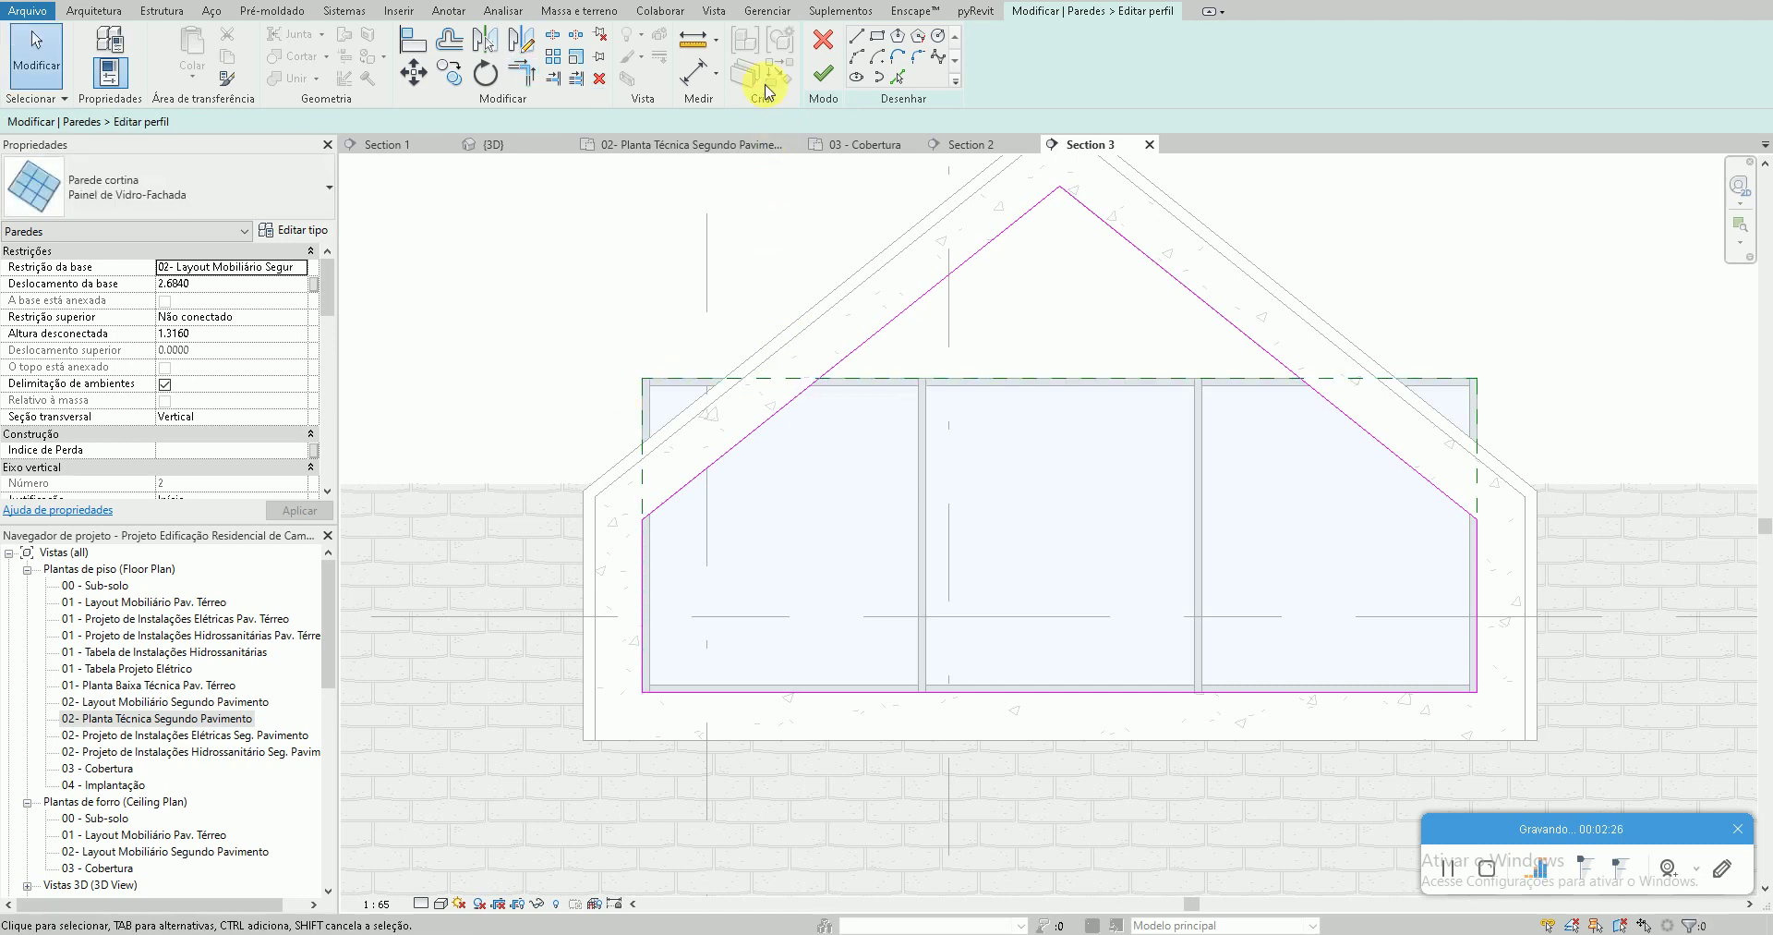
Finish the profile, delete the elements flagged in the error dialog, and view the gable wall in 3D
click(819, 81)
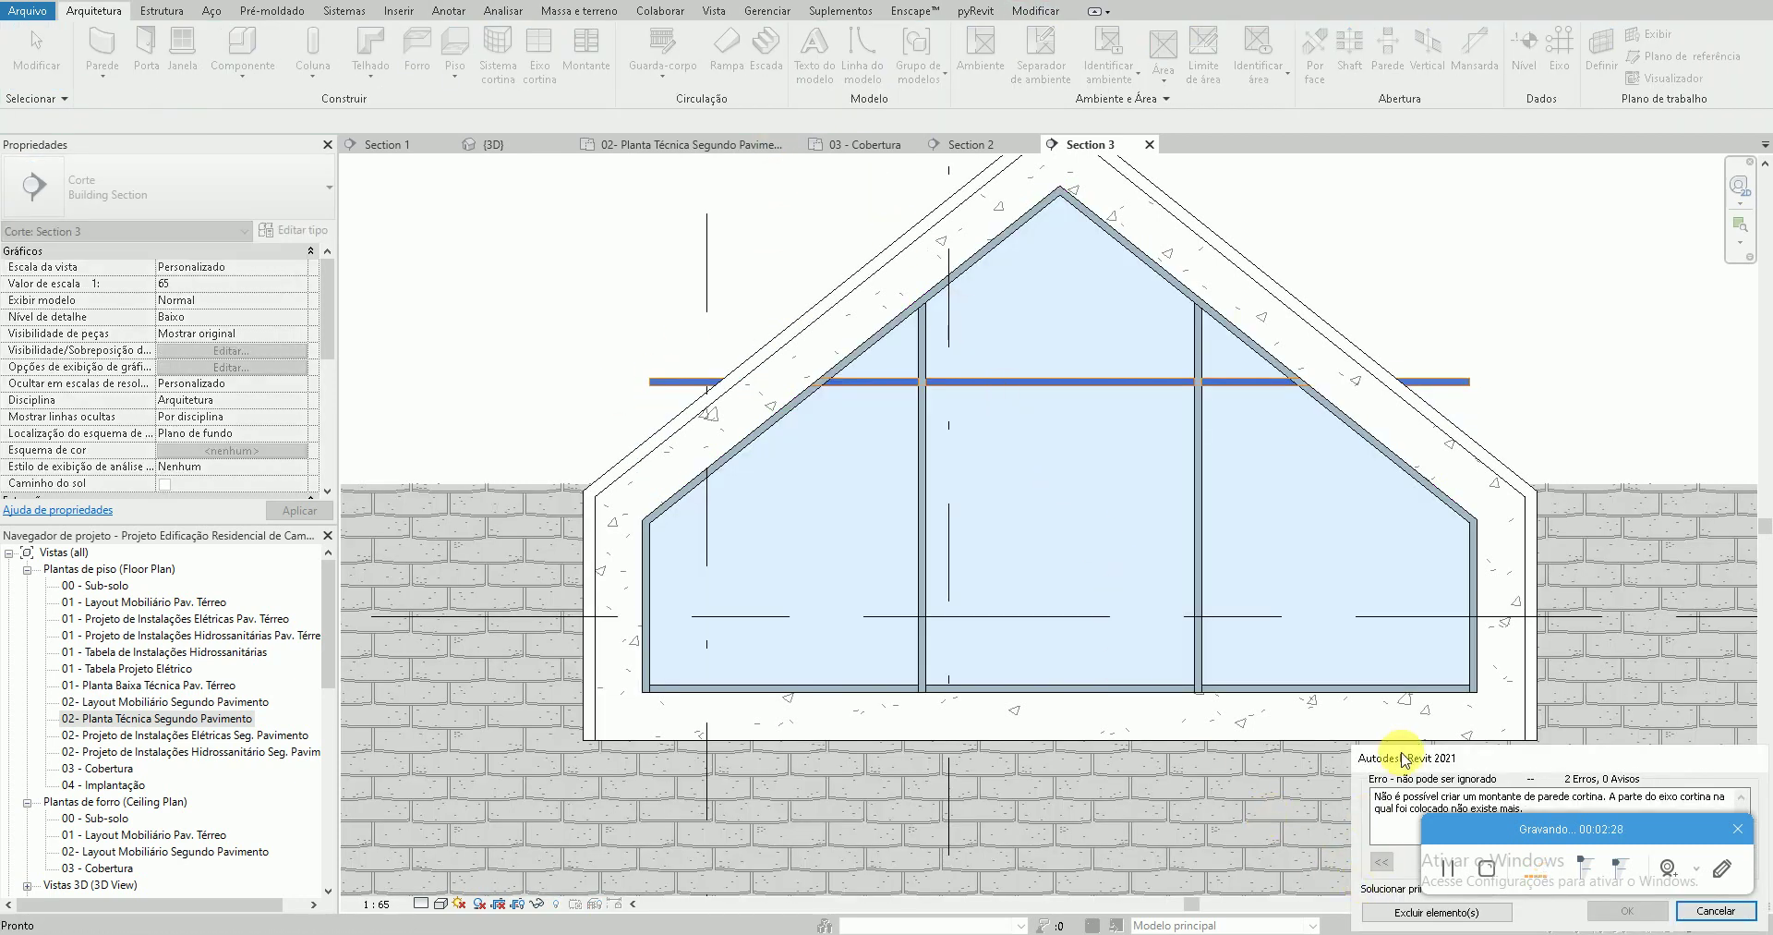
drag(1404, 760, 1101, 603)
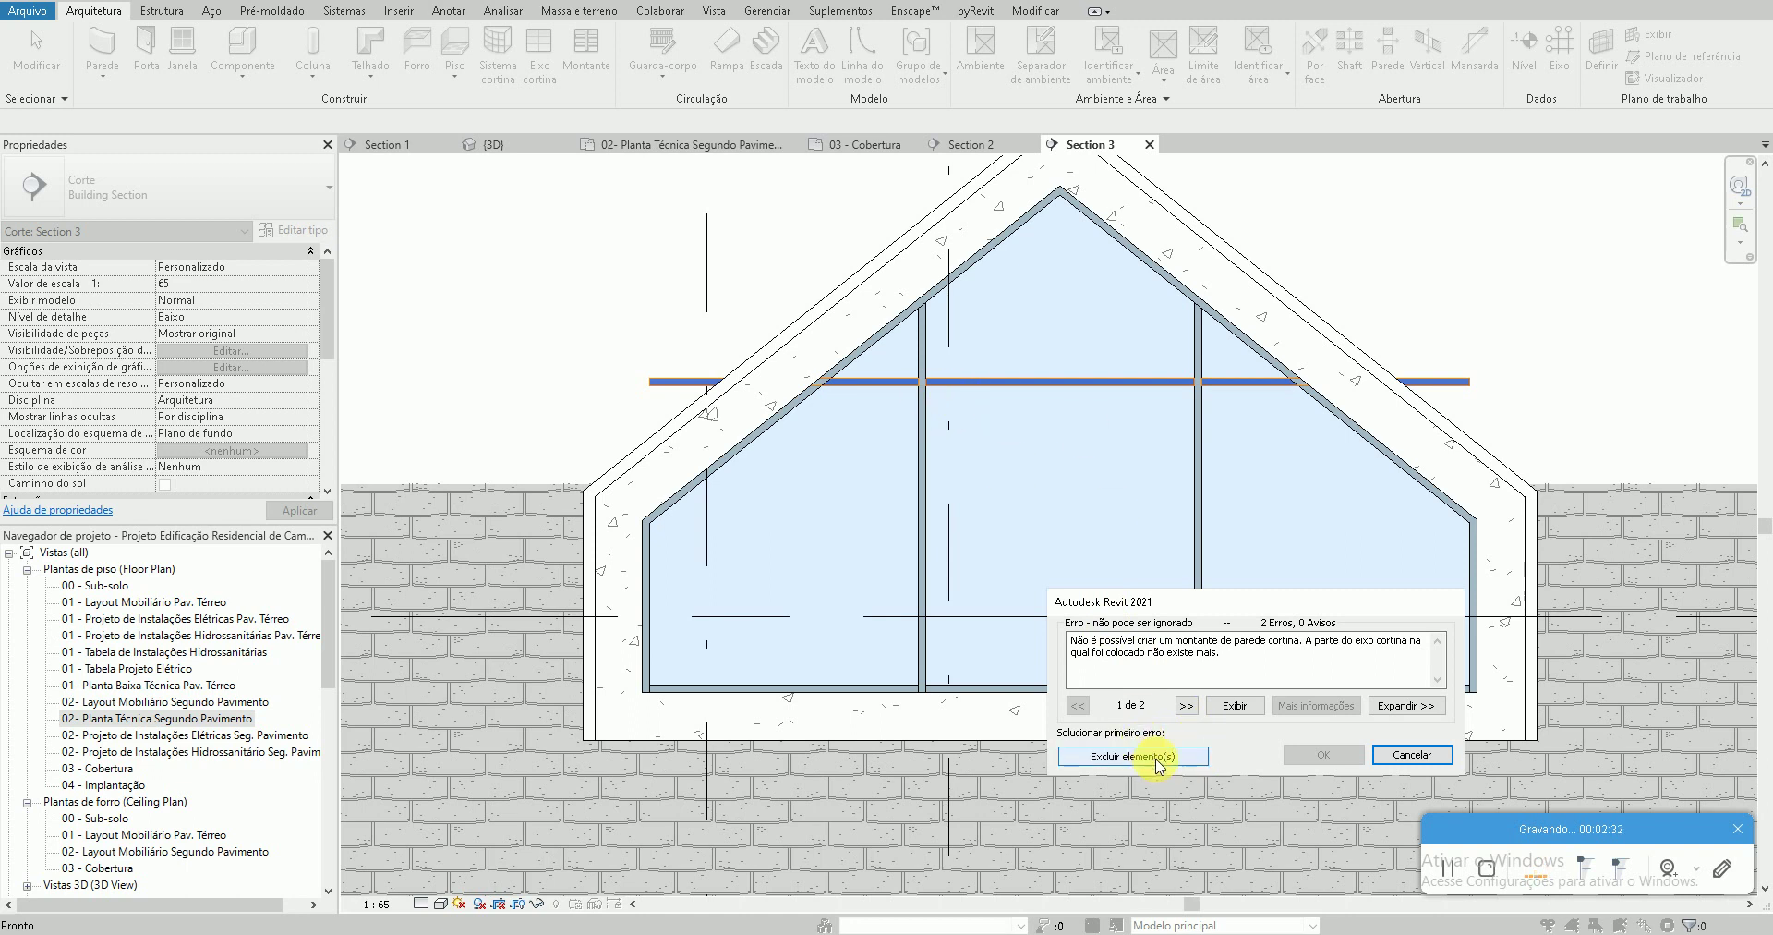
click(1157, 759)
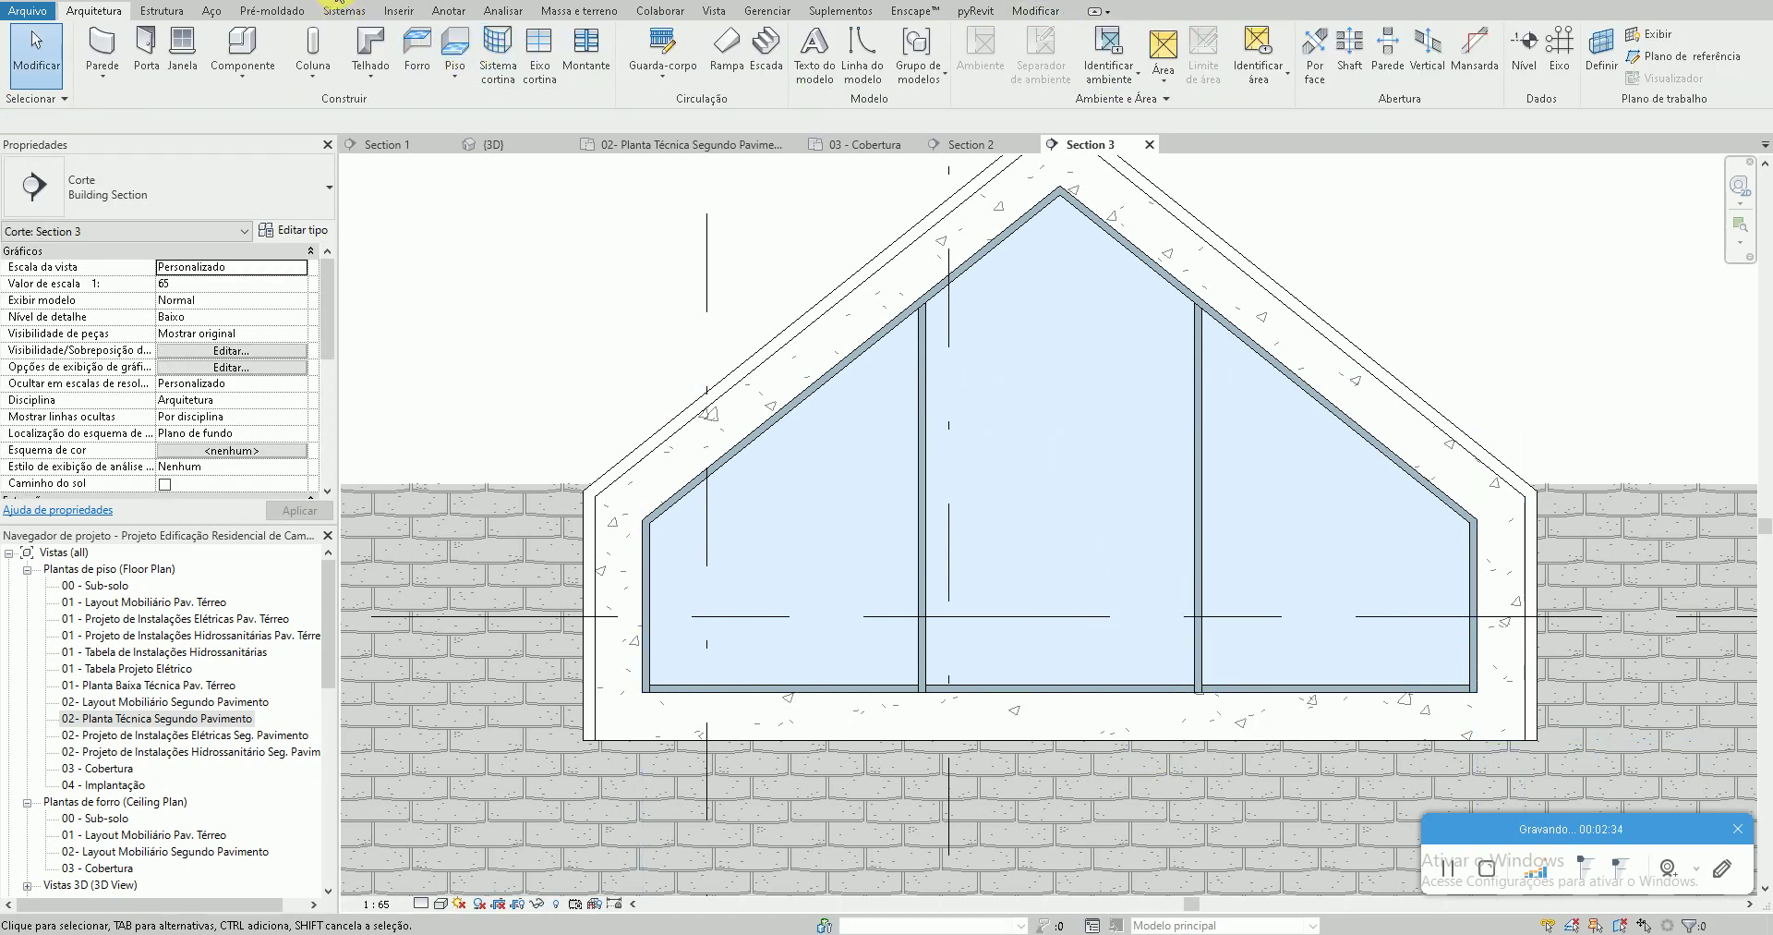
click(489, 144)
mouse_move(816, 443)
shift+middle_down()
mouse_move(918, 423)
mouse_move(939, 507)
mouse_move(949, 416)
mouse_move(918, 546)
shift+middle_up()
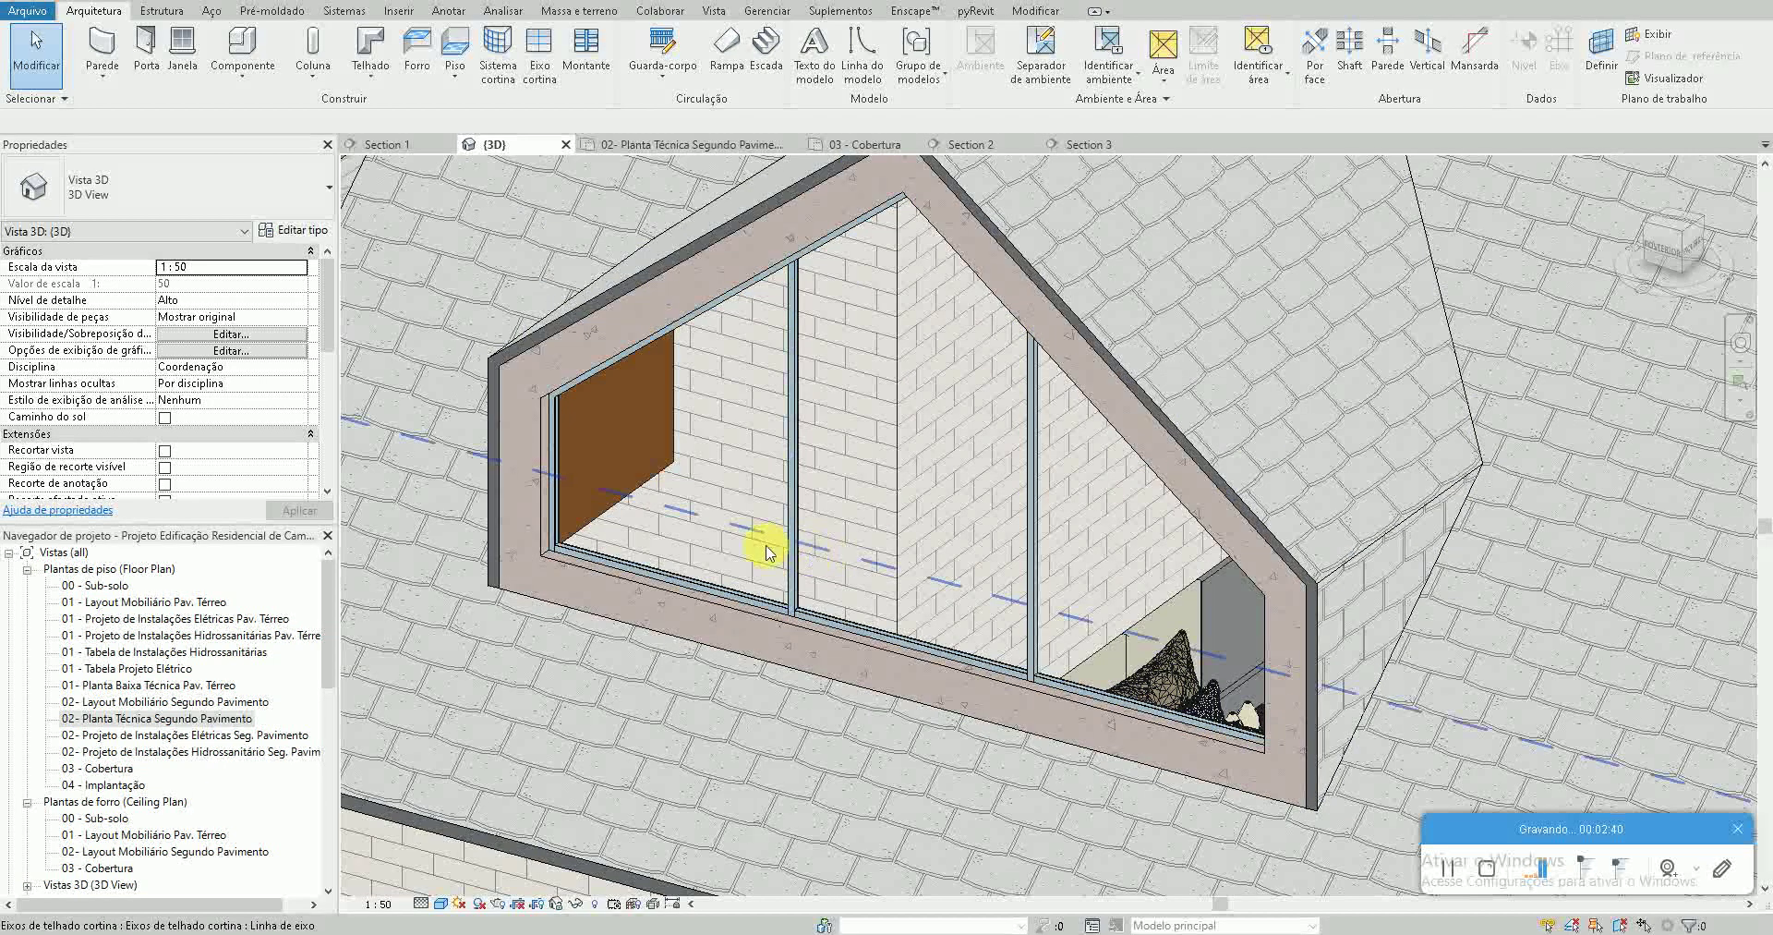
Zoom to the gable glass wall and review its Rectangular Mullion : Perfil Retângular 30mm type properties
scroll(558, 466, up, 3)
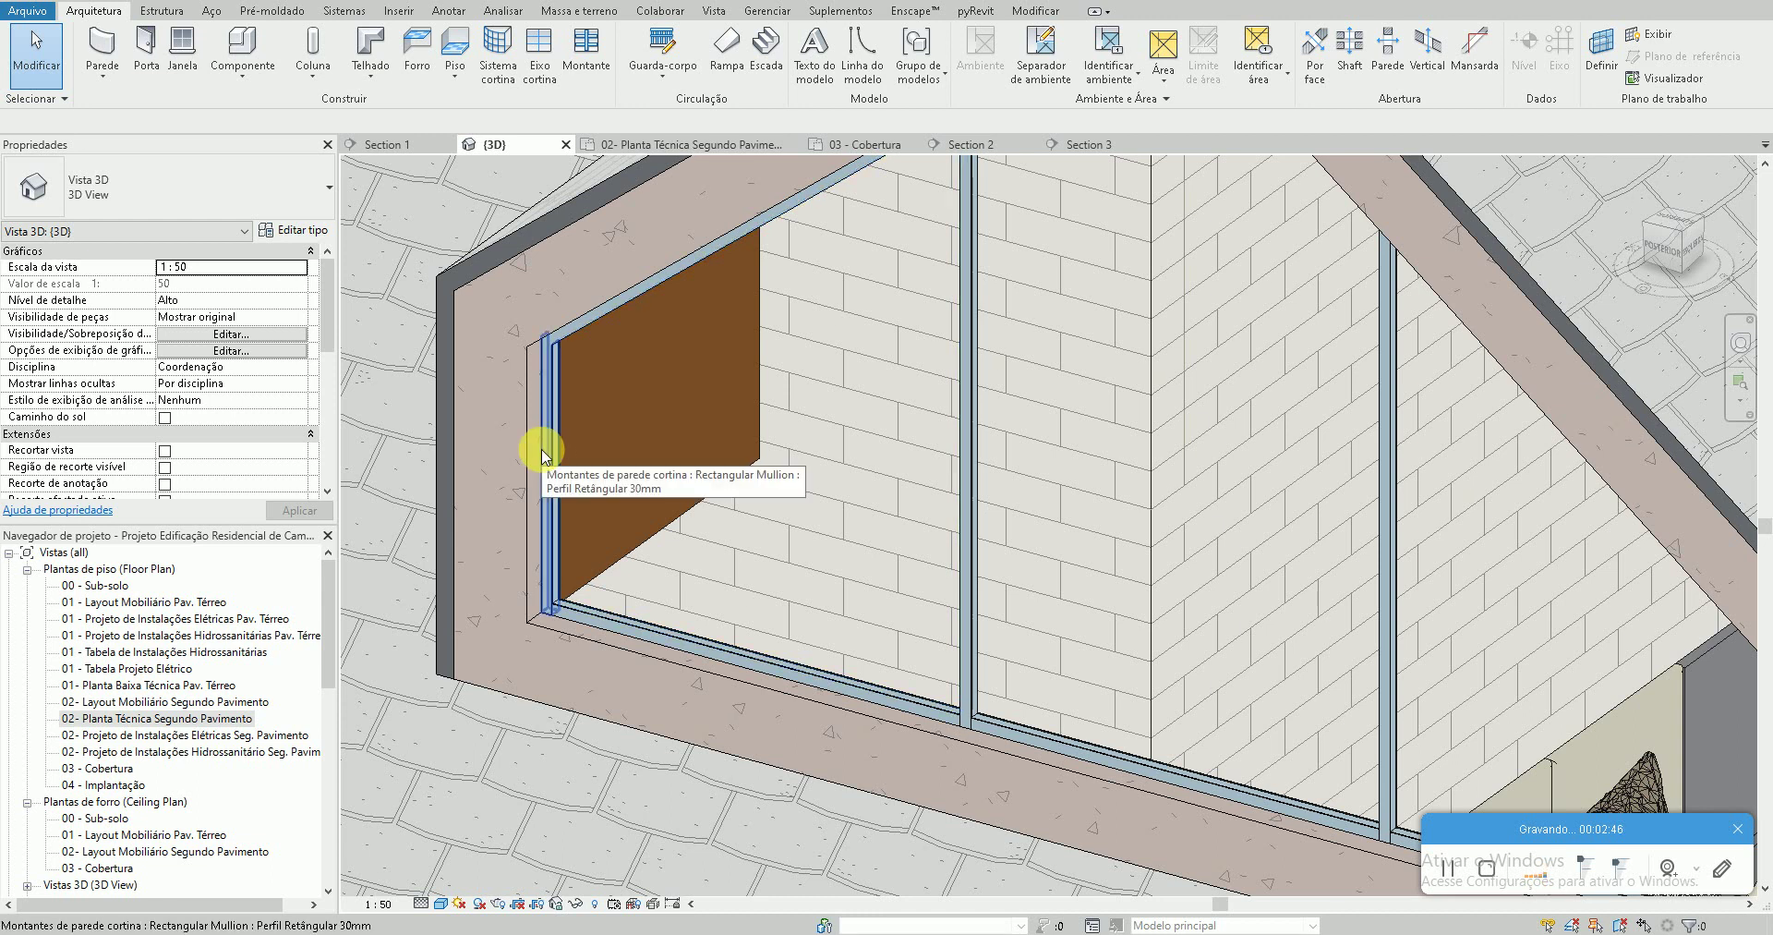
click(543, 452)
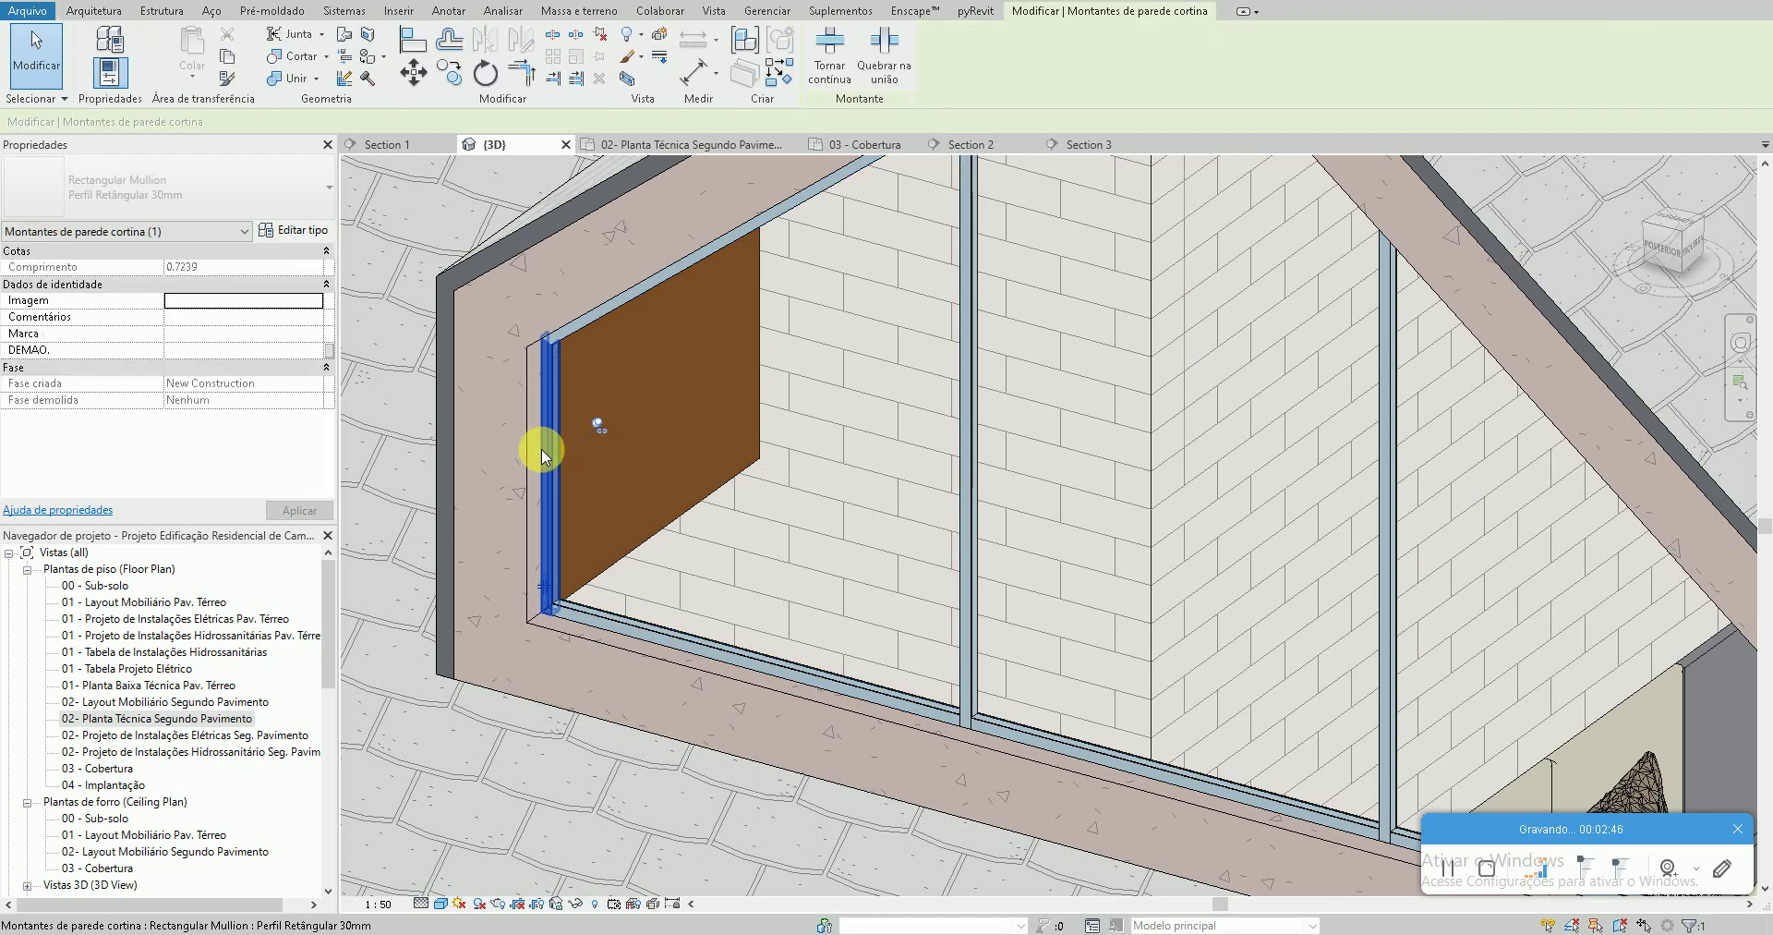
click(599, 325)
click(277, 230)
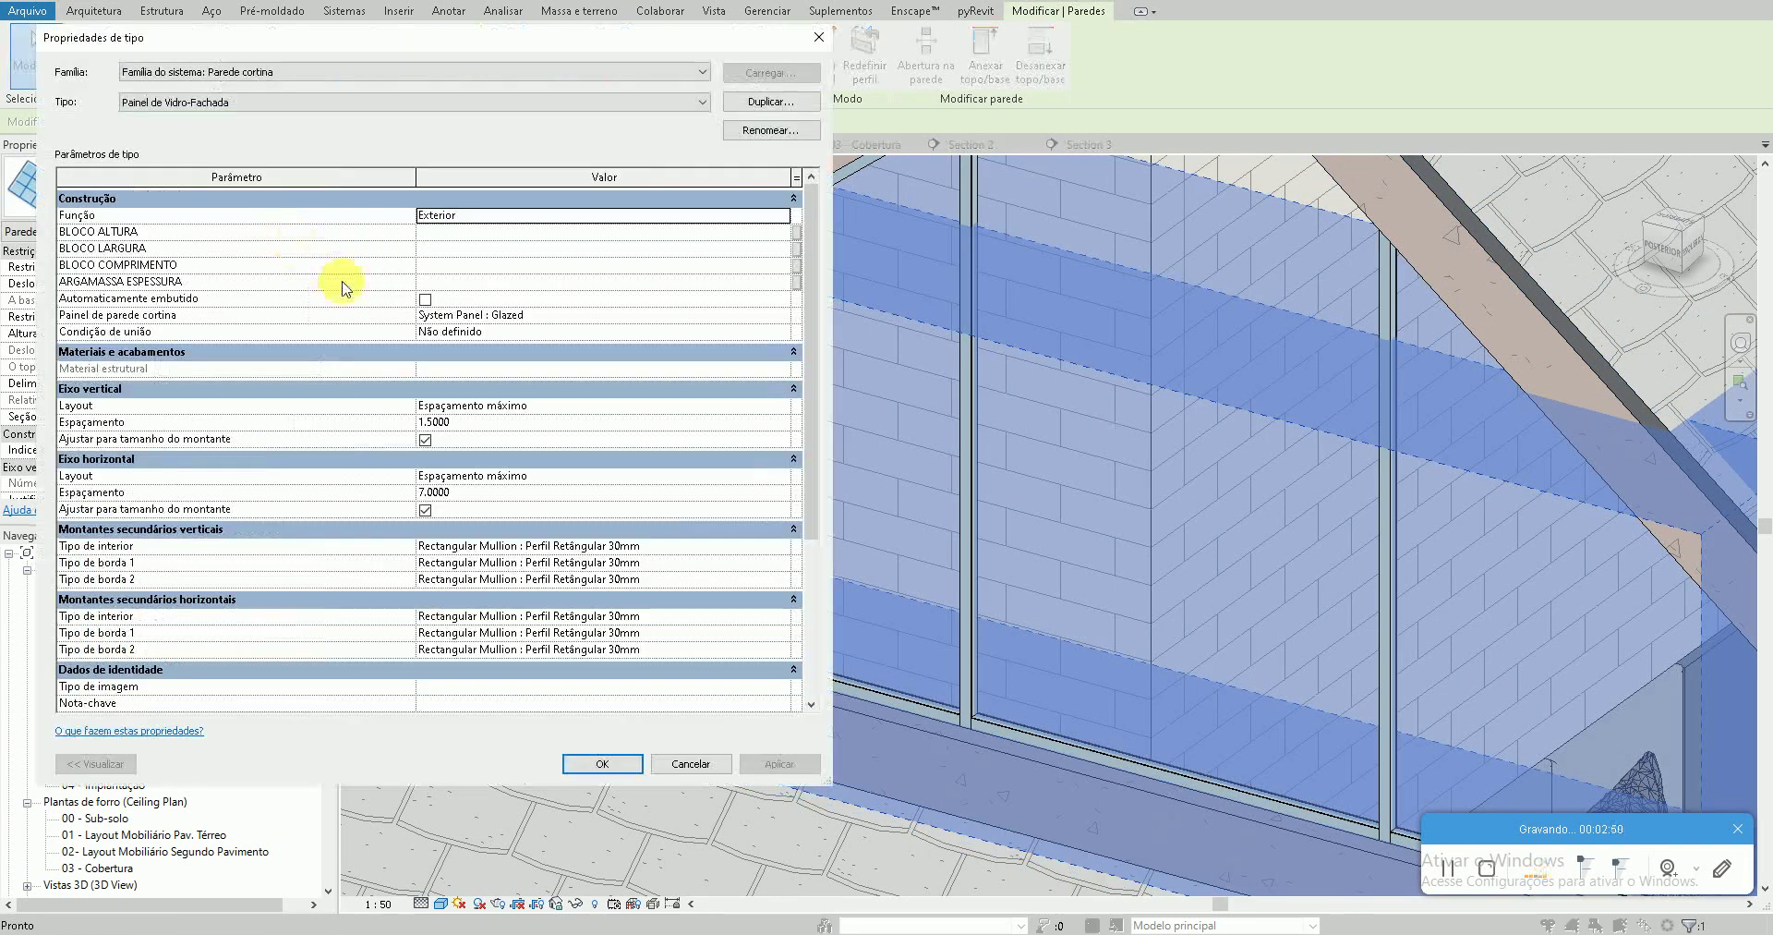
scroll(538, 536, down, 1)
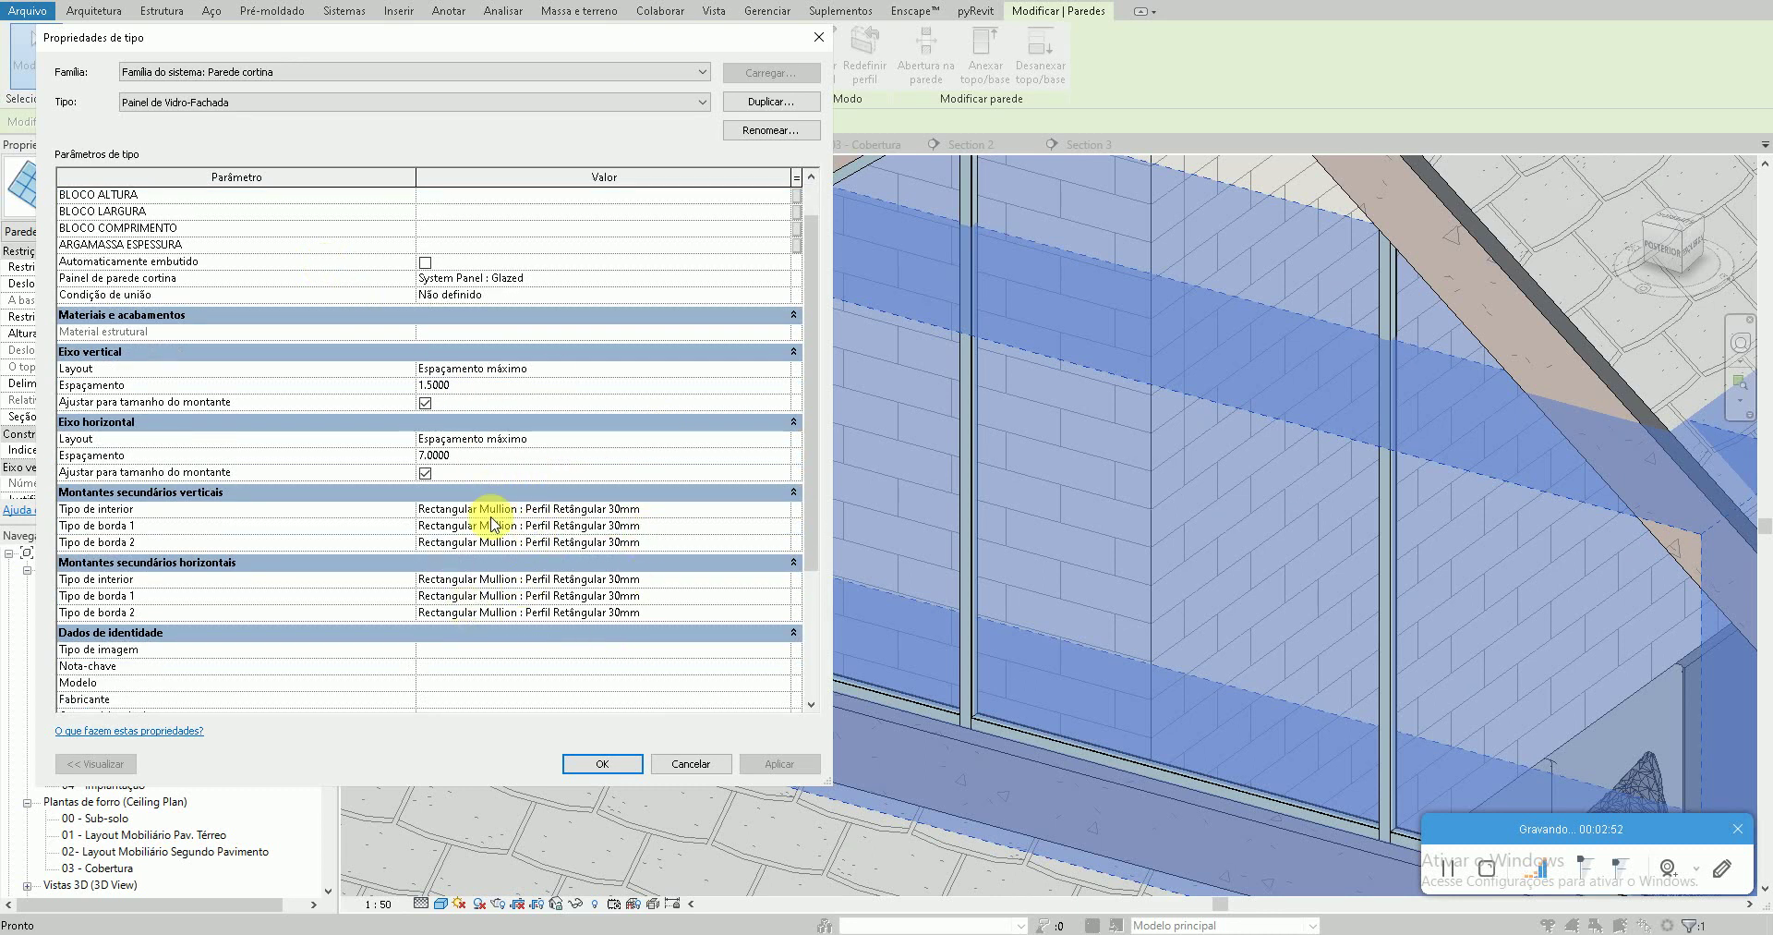
key(Escape)
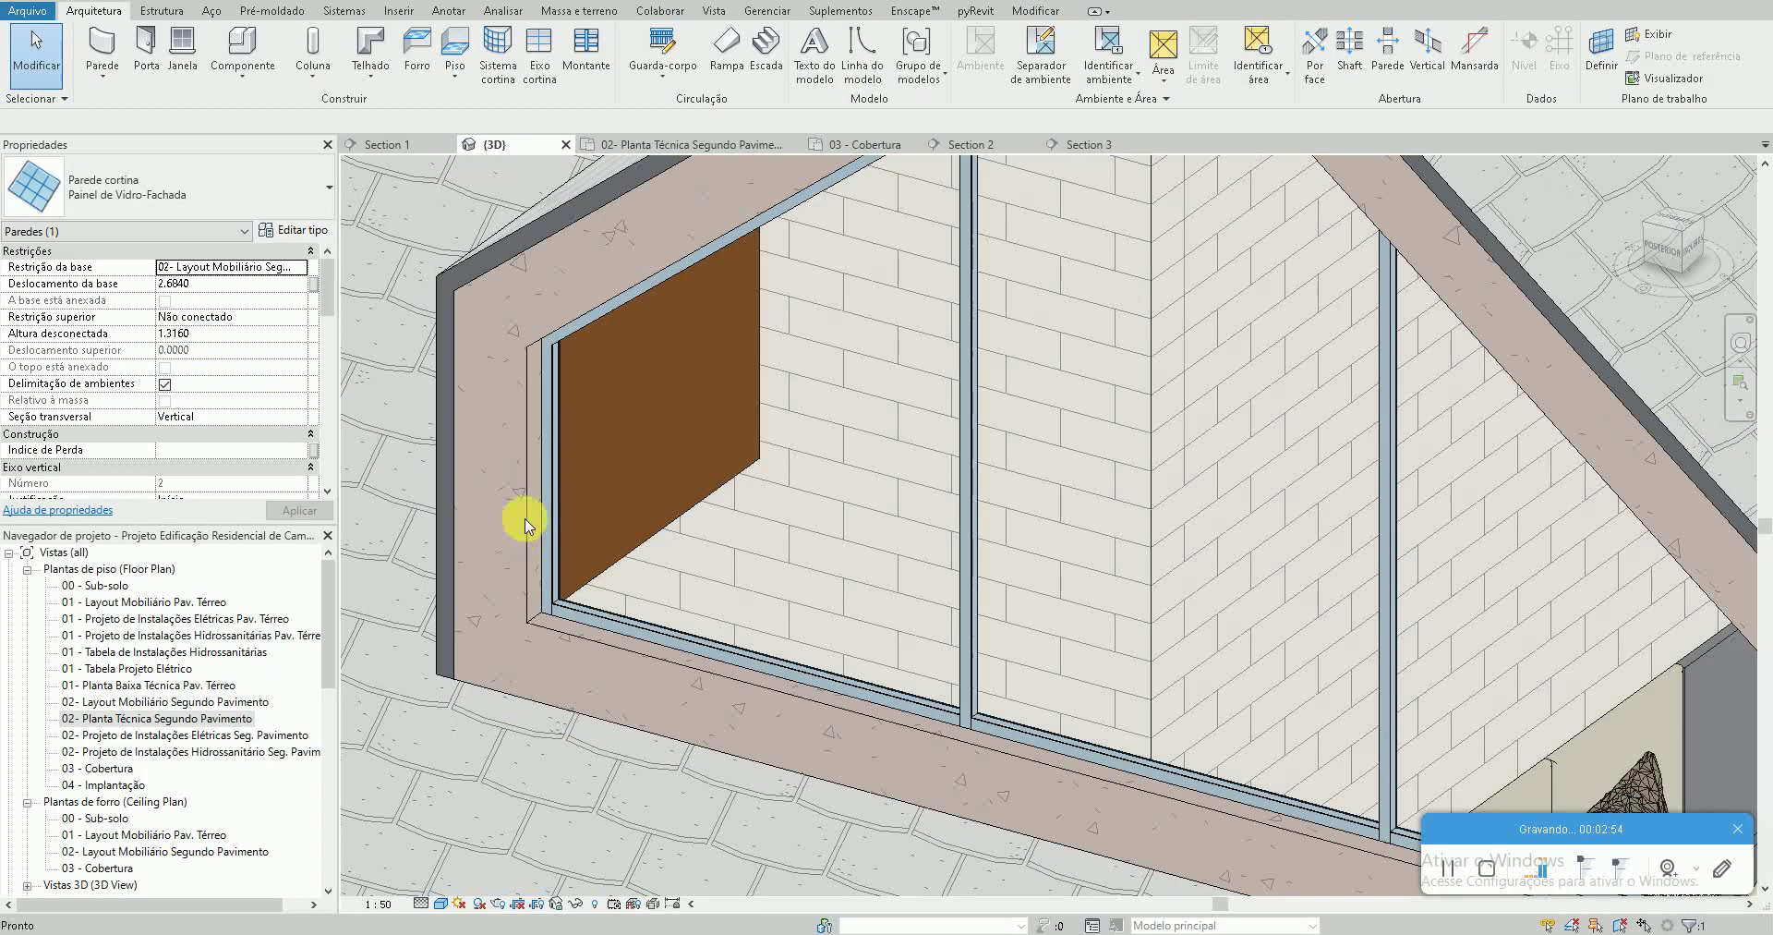
key(Escape)
click(553, 490)
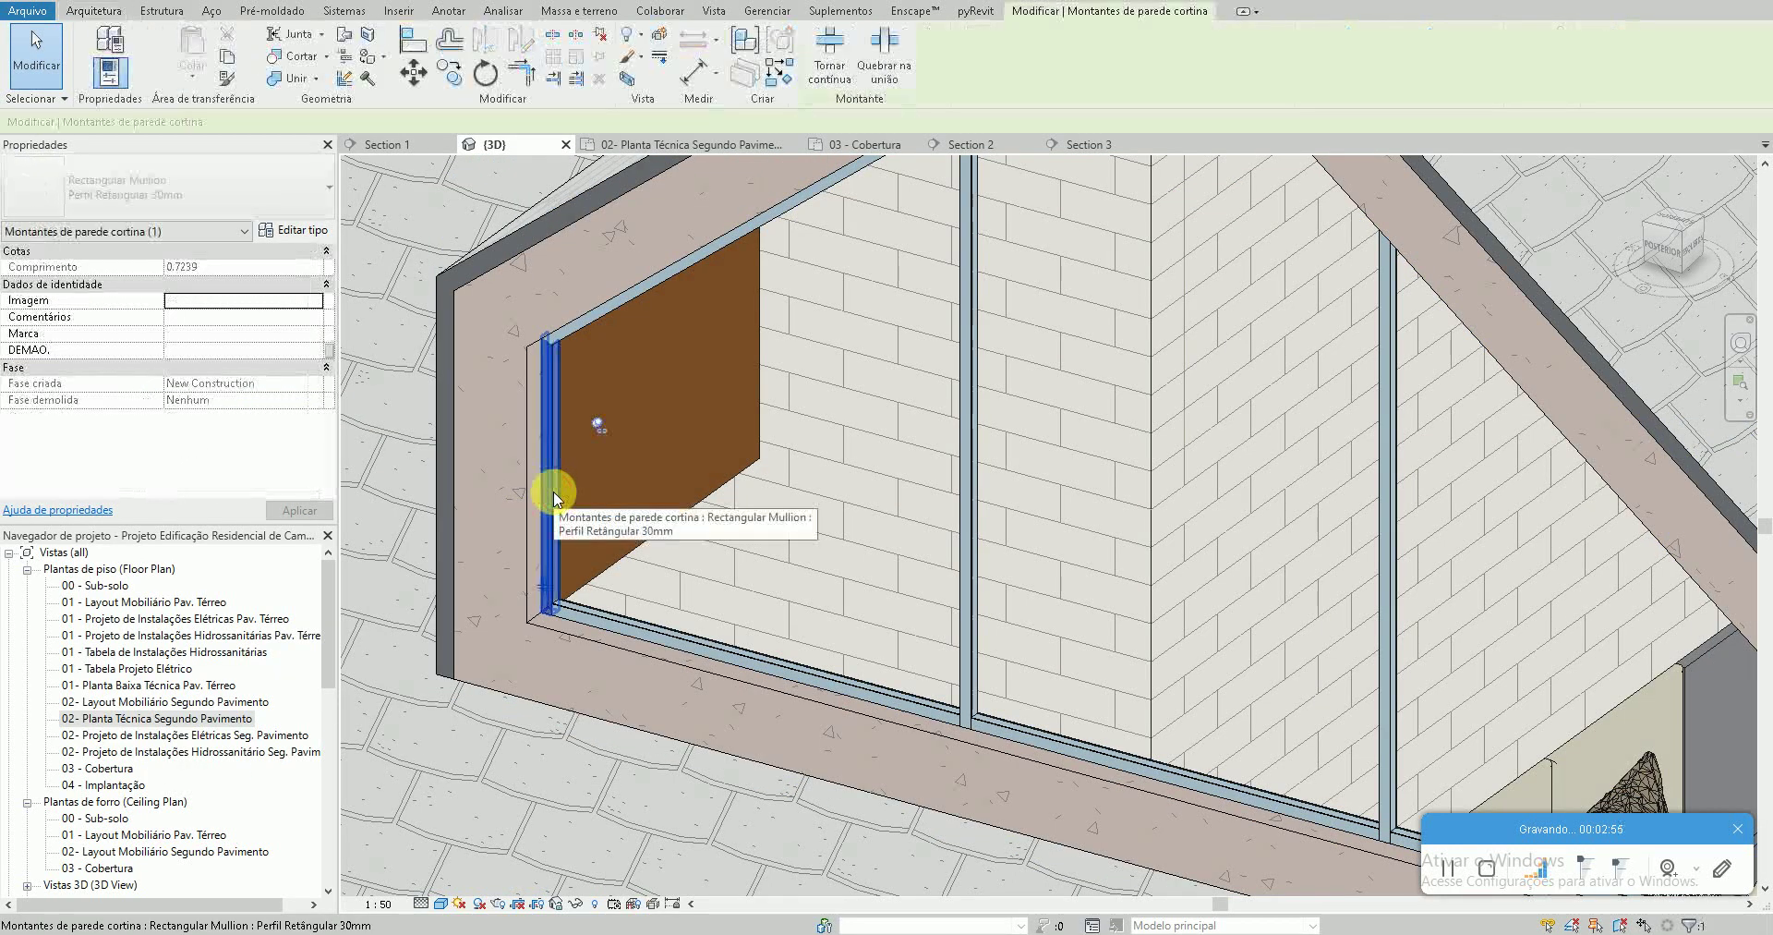
Set Largura no lado 1 and lado 2 of the mullion type to 0.0250
click(305, 234)
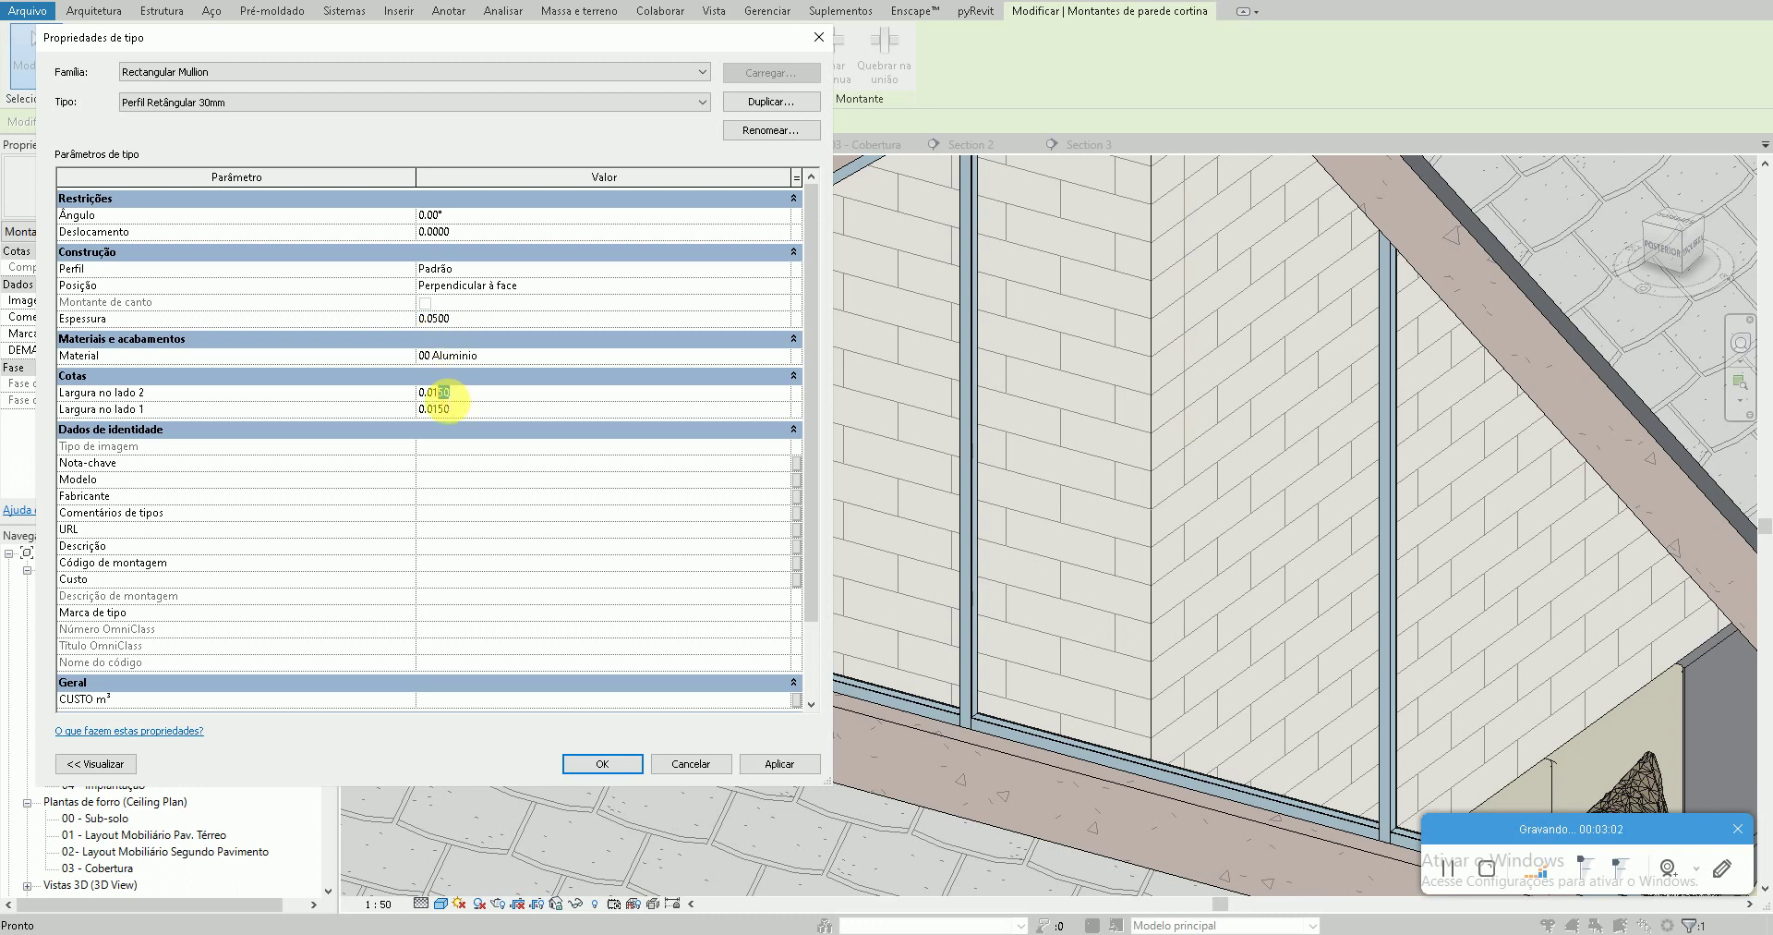
click(458, 412)
text(0.0250)
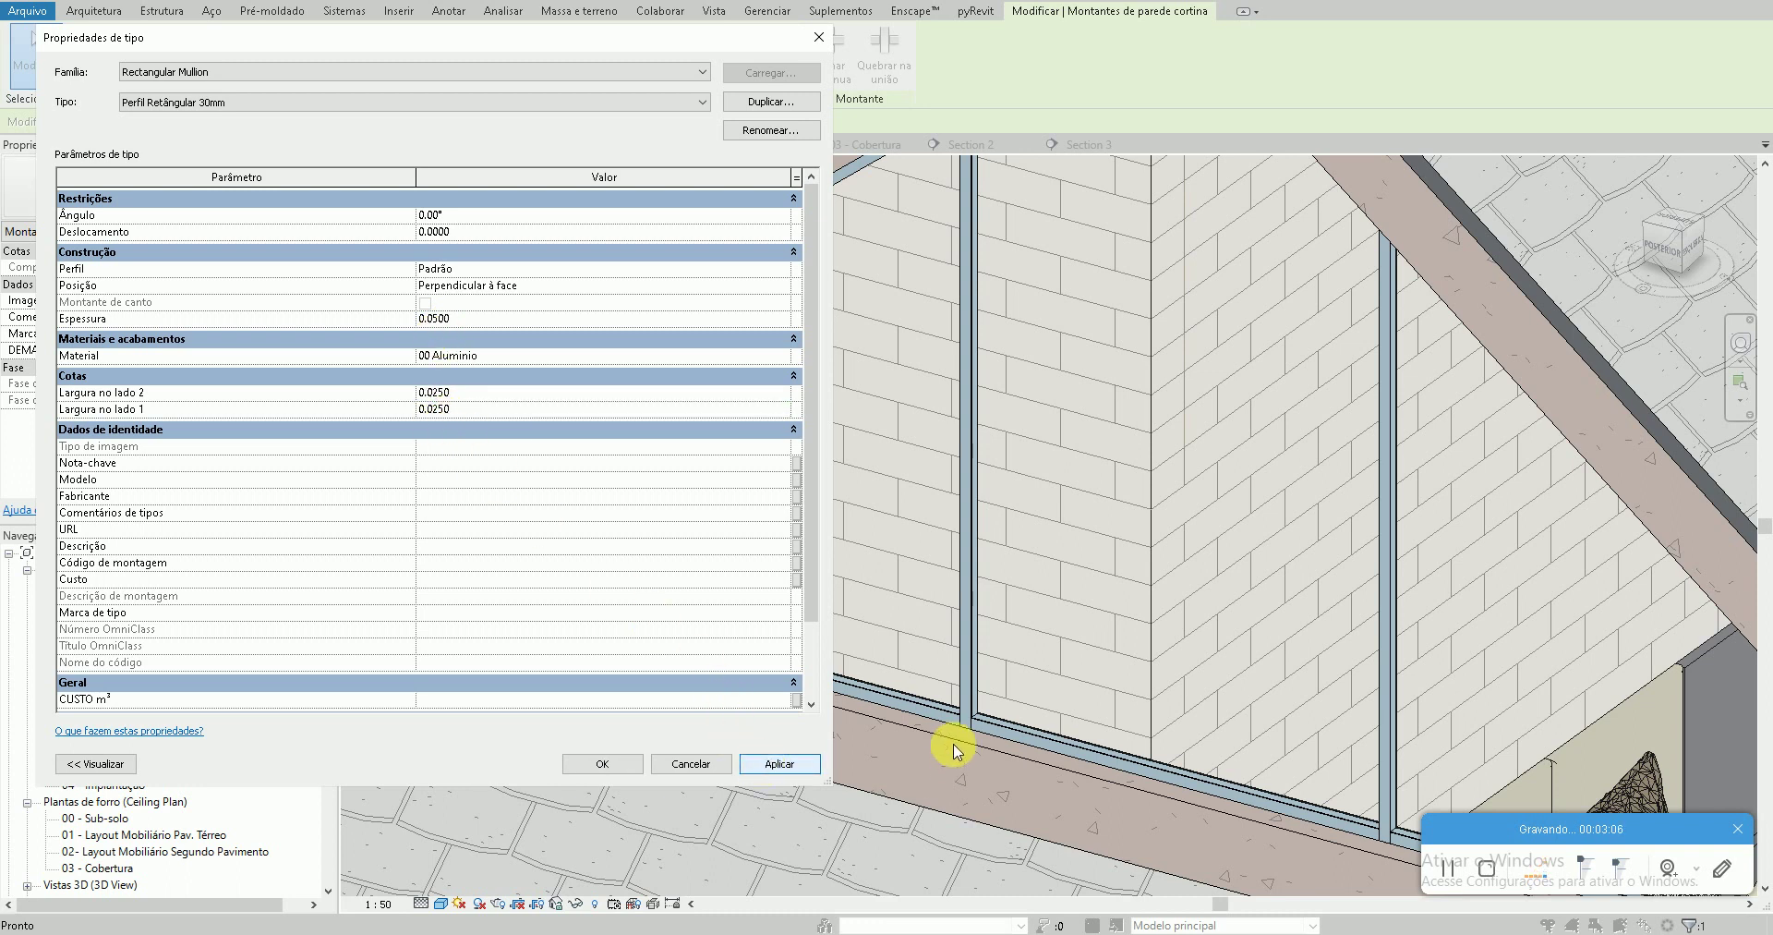
click(779, 763)
click(602, 764)
Center the gable window to check the wider mullions, then reopen the mullion's type properties
scroll(622, 613, down, 3)
scroll(613, 662, down, 3)
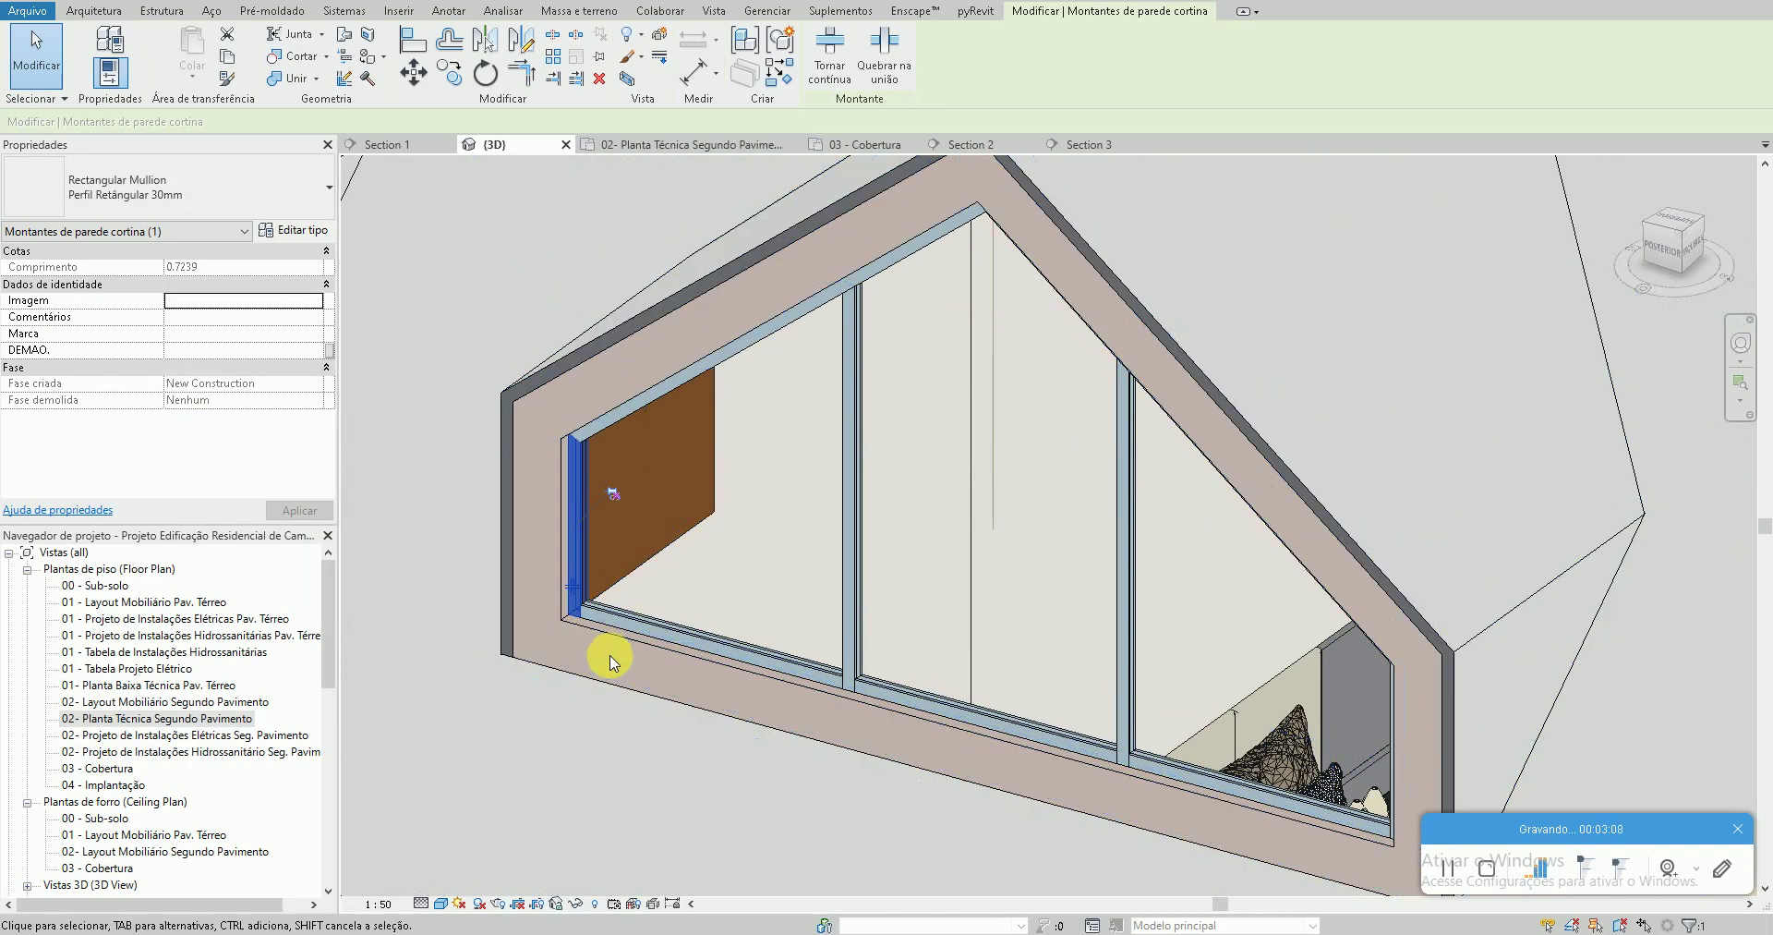
key(Escape)
middle_drag(557, 664, 516, 651)
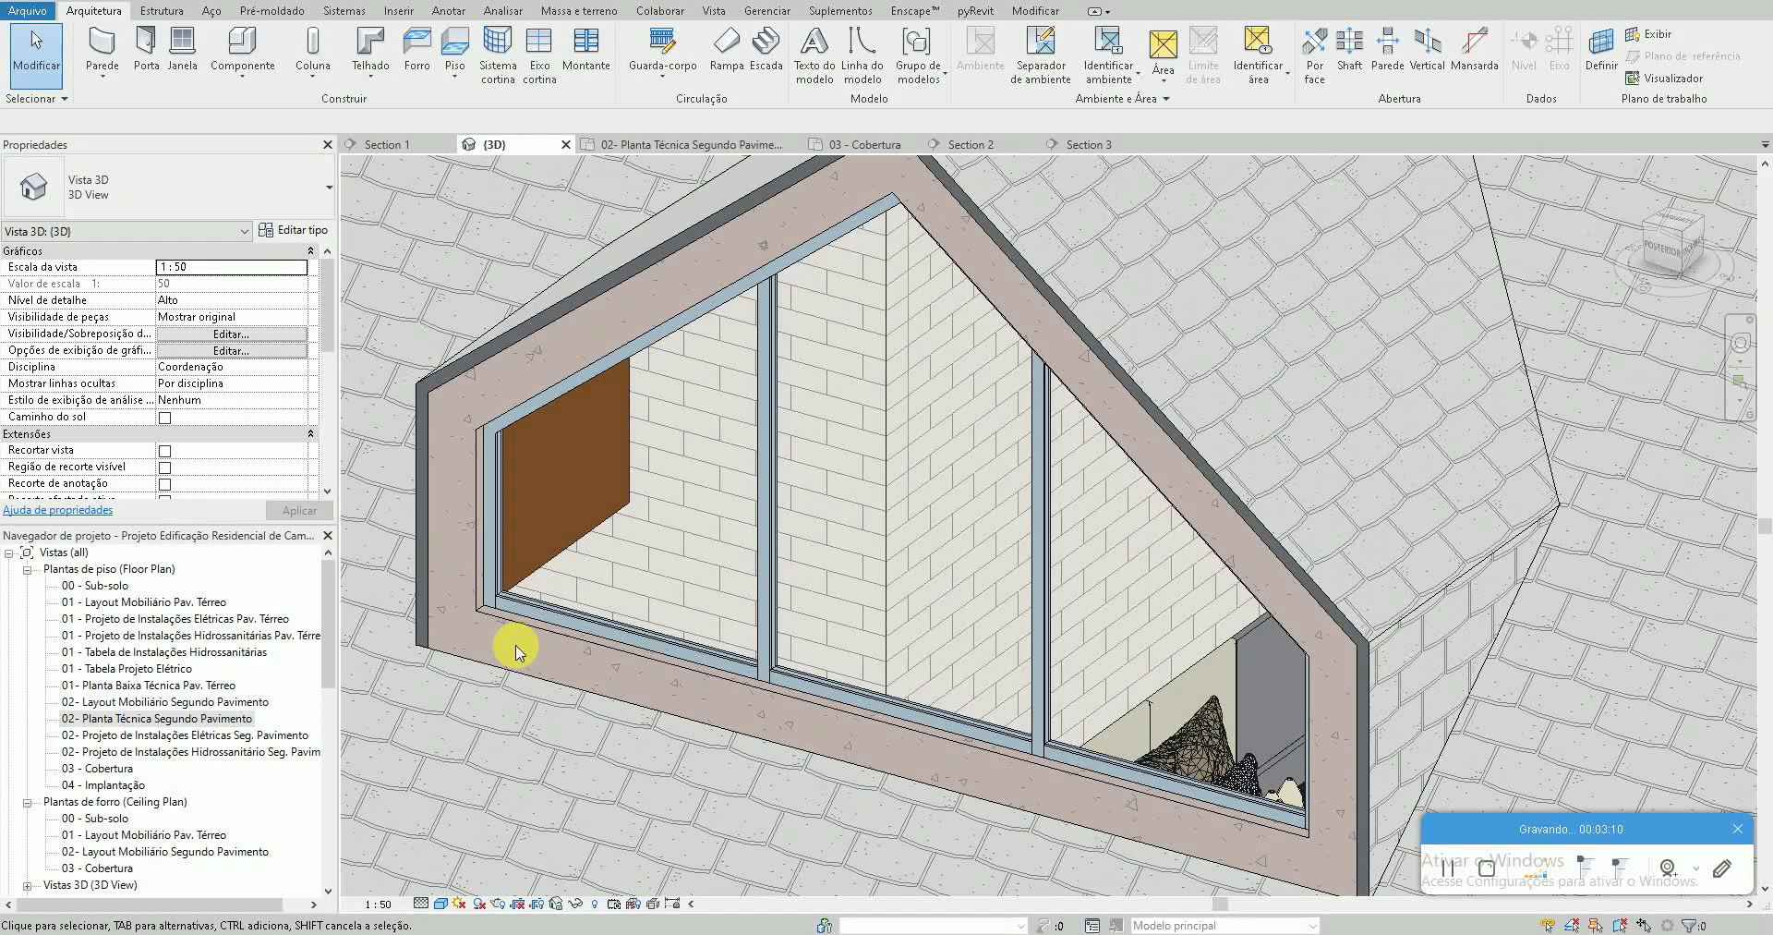
scroll(511, 607, up, 3)
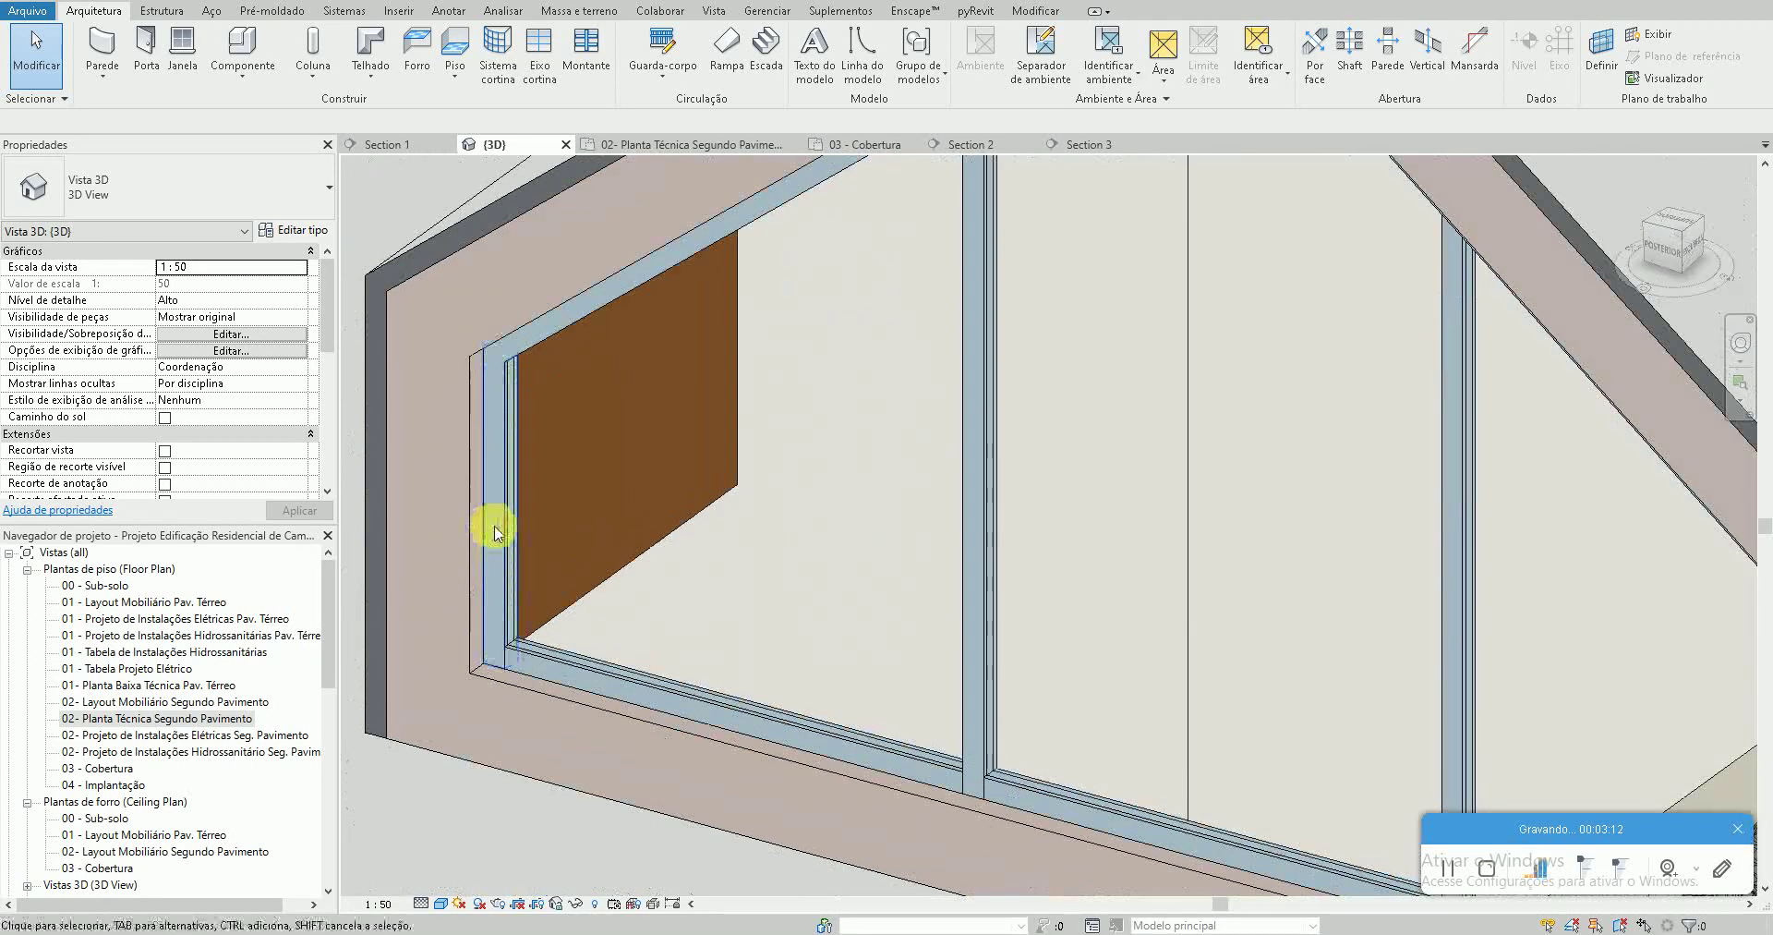
click(502, 522)
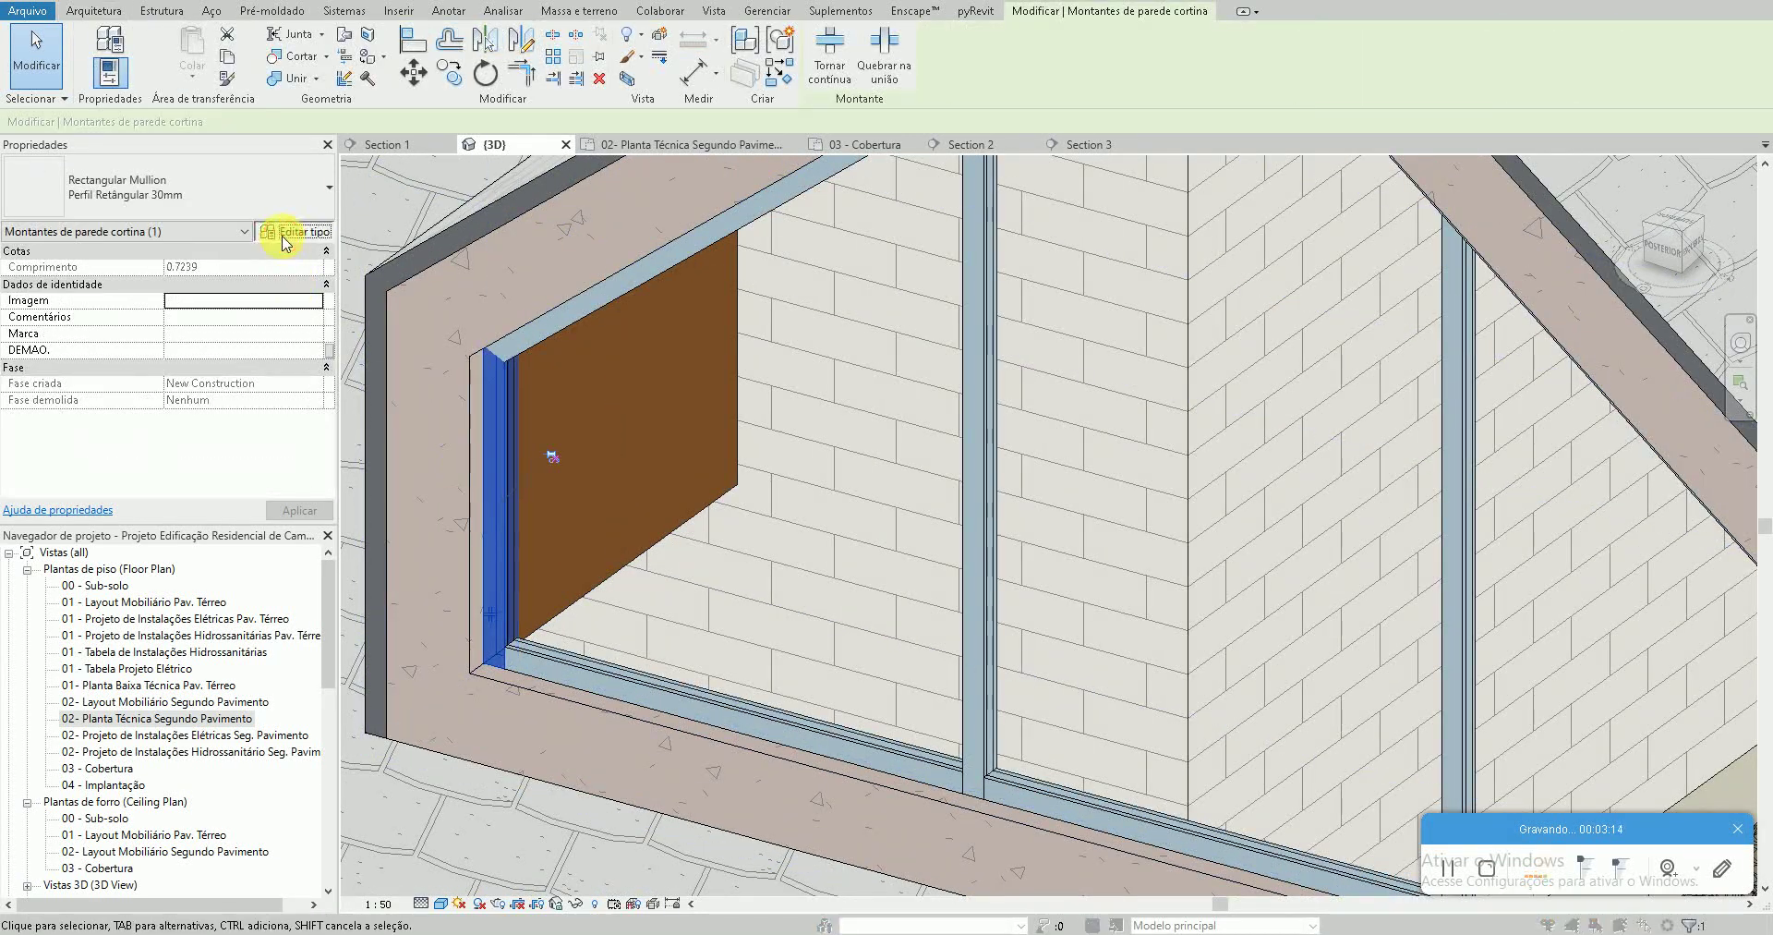
click(285, 234)
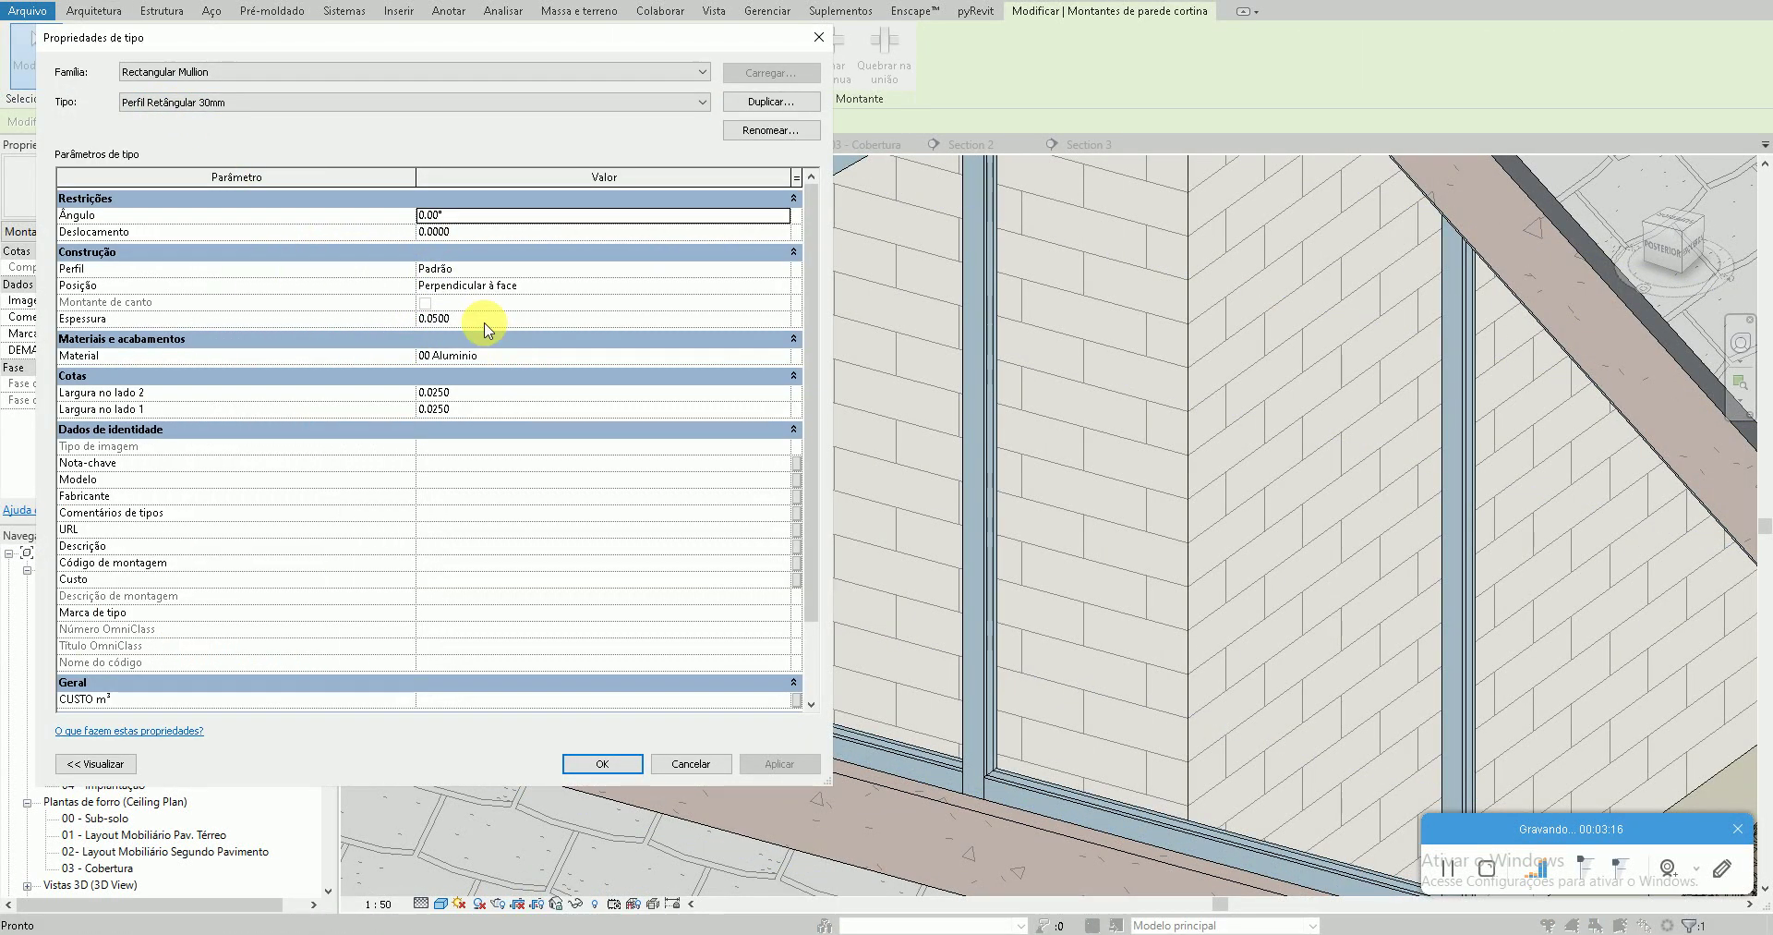
In the mullion type's material, remove the surface fill pattern and set the appearance colour to white
click(498, 358)
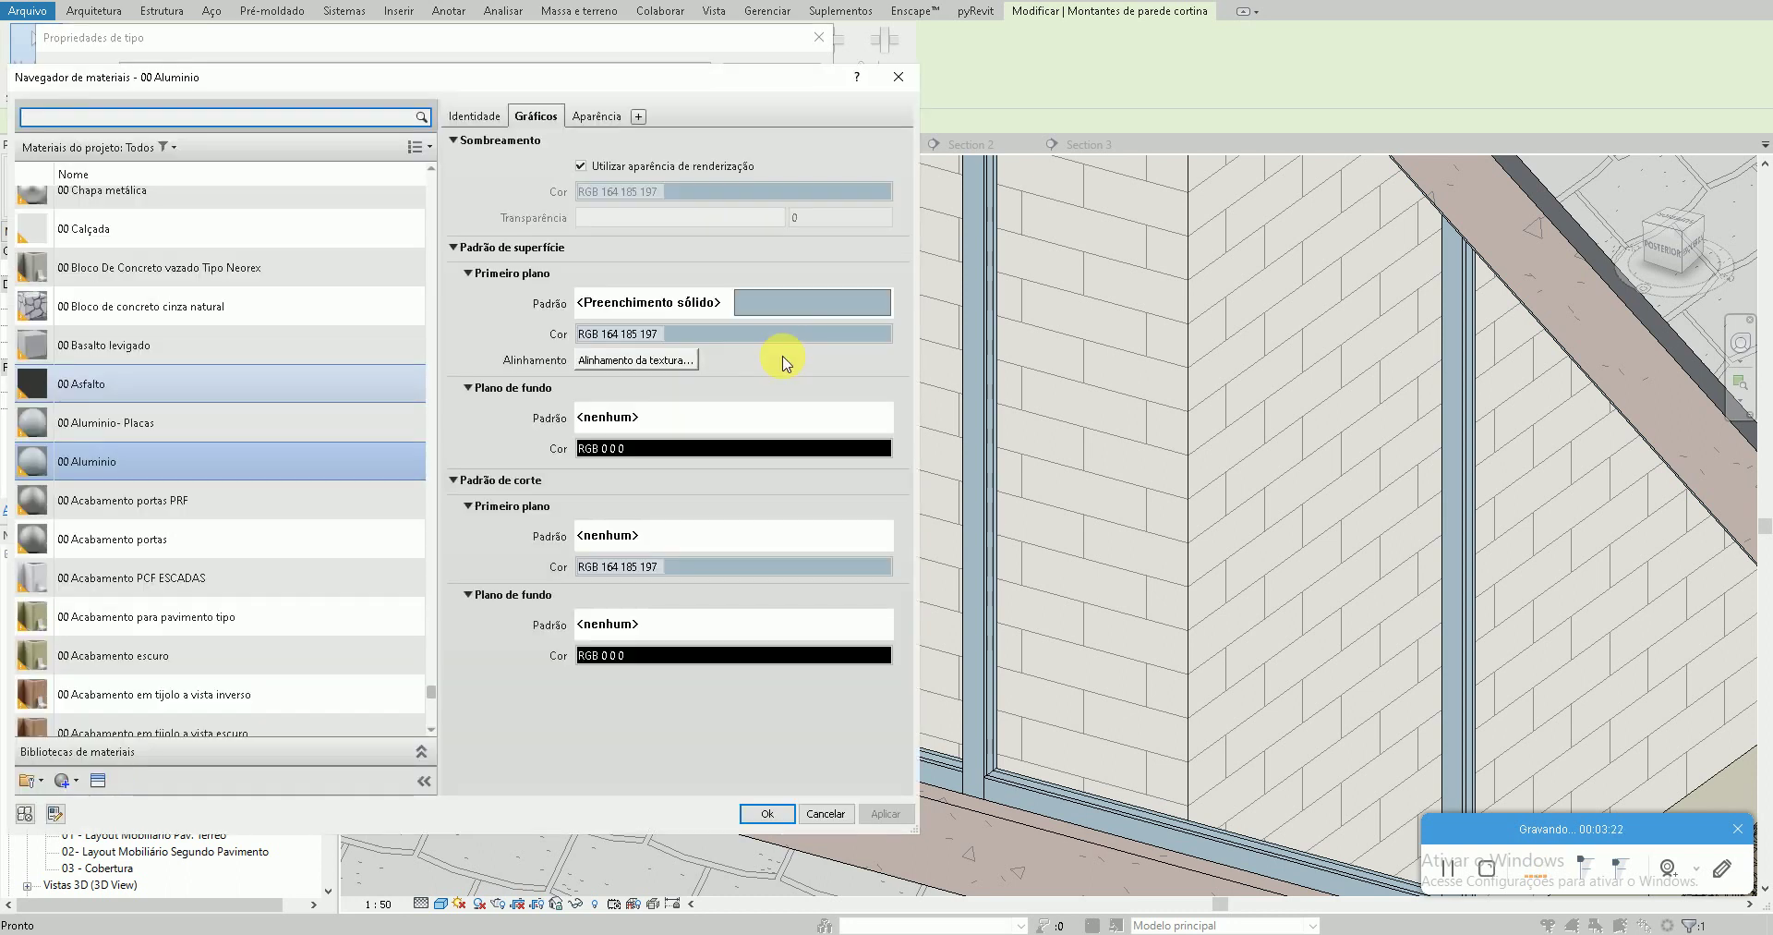
click(622, 302)
click(471, 356)
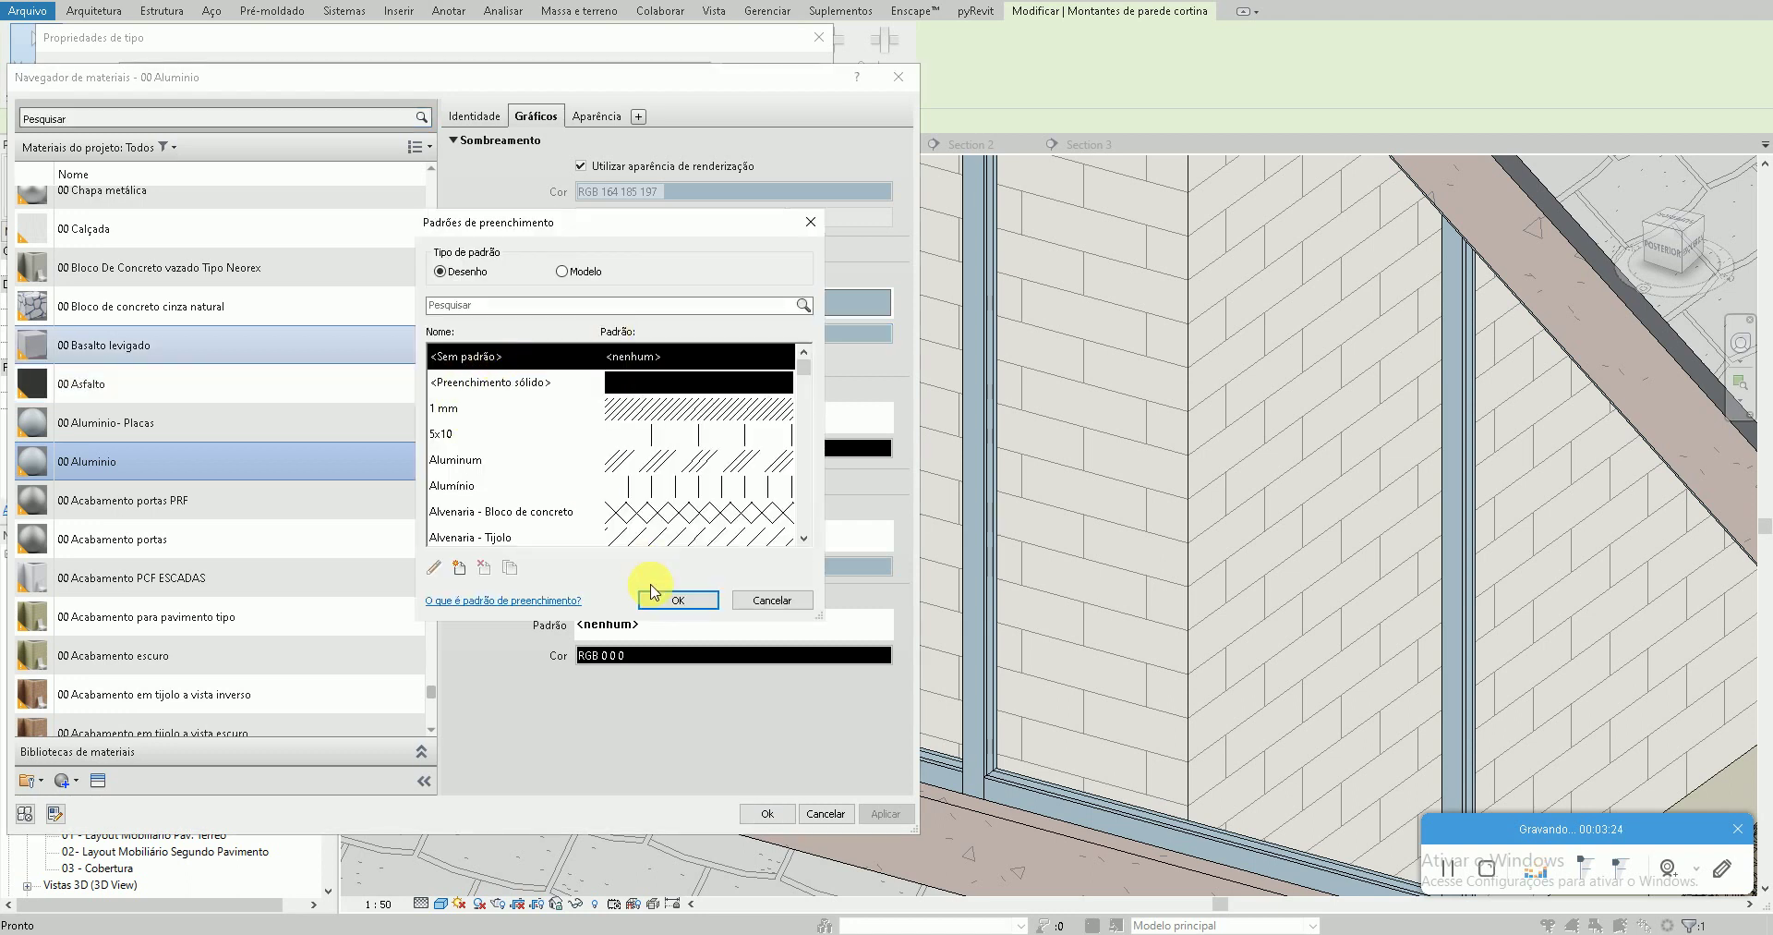
click(655, 595)
click(595, 115)
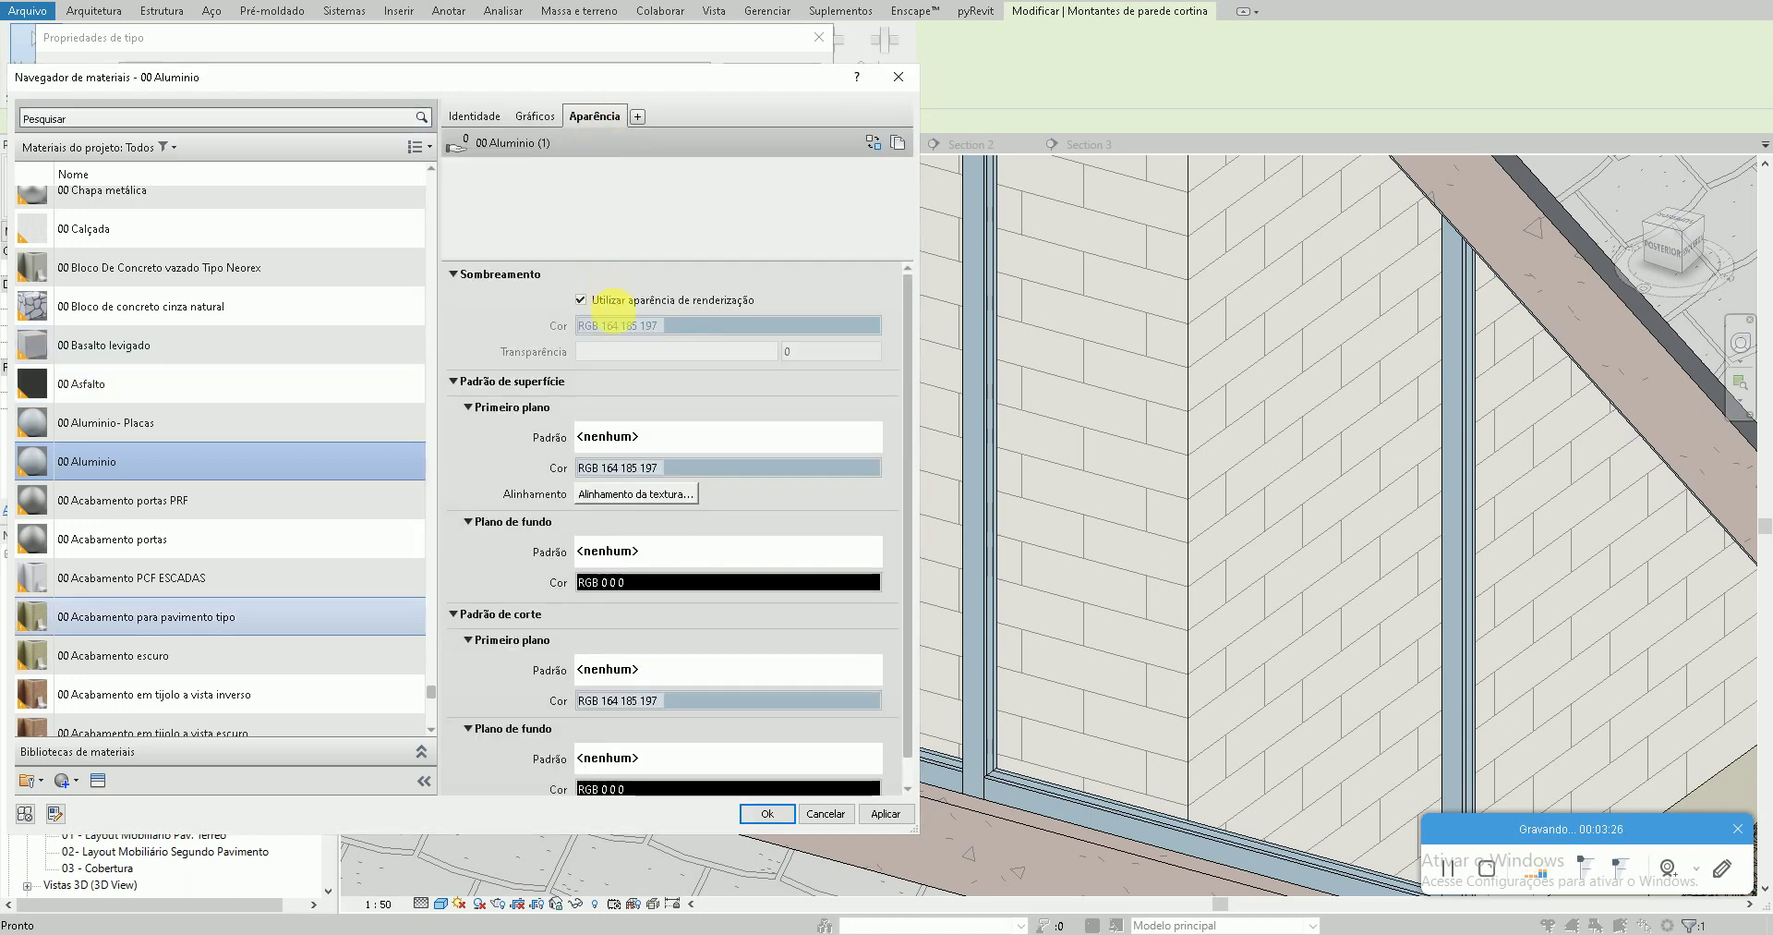
click(629, 356)
click(432, 425)
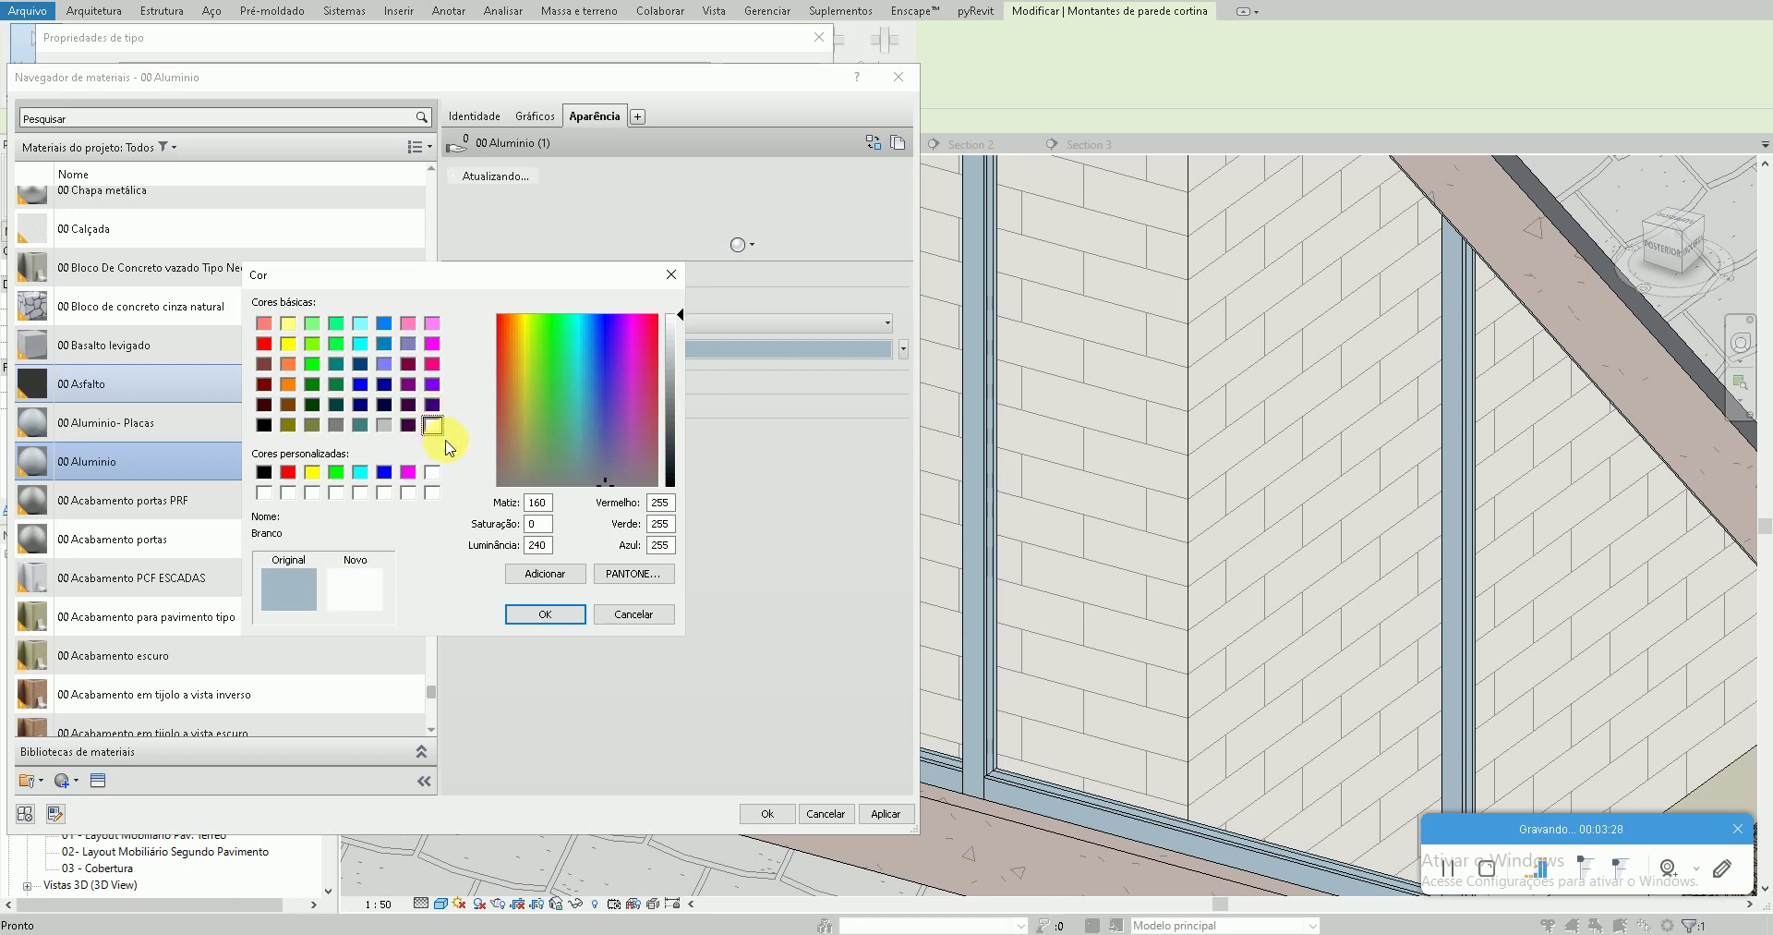
click(545, 613)
click(767, 813)
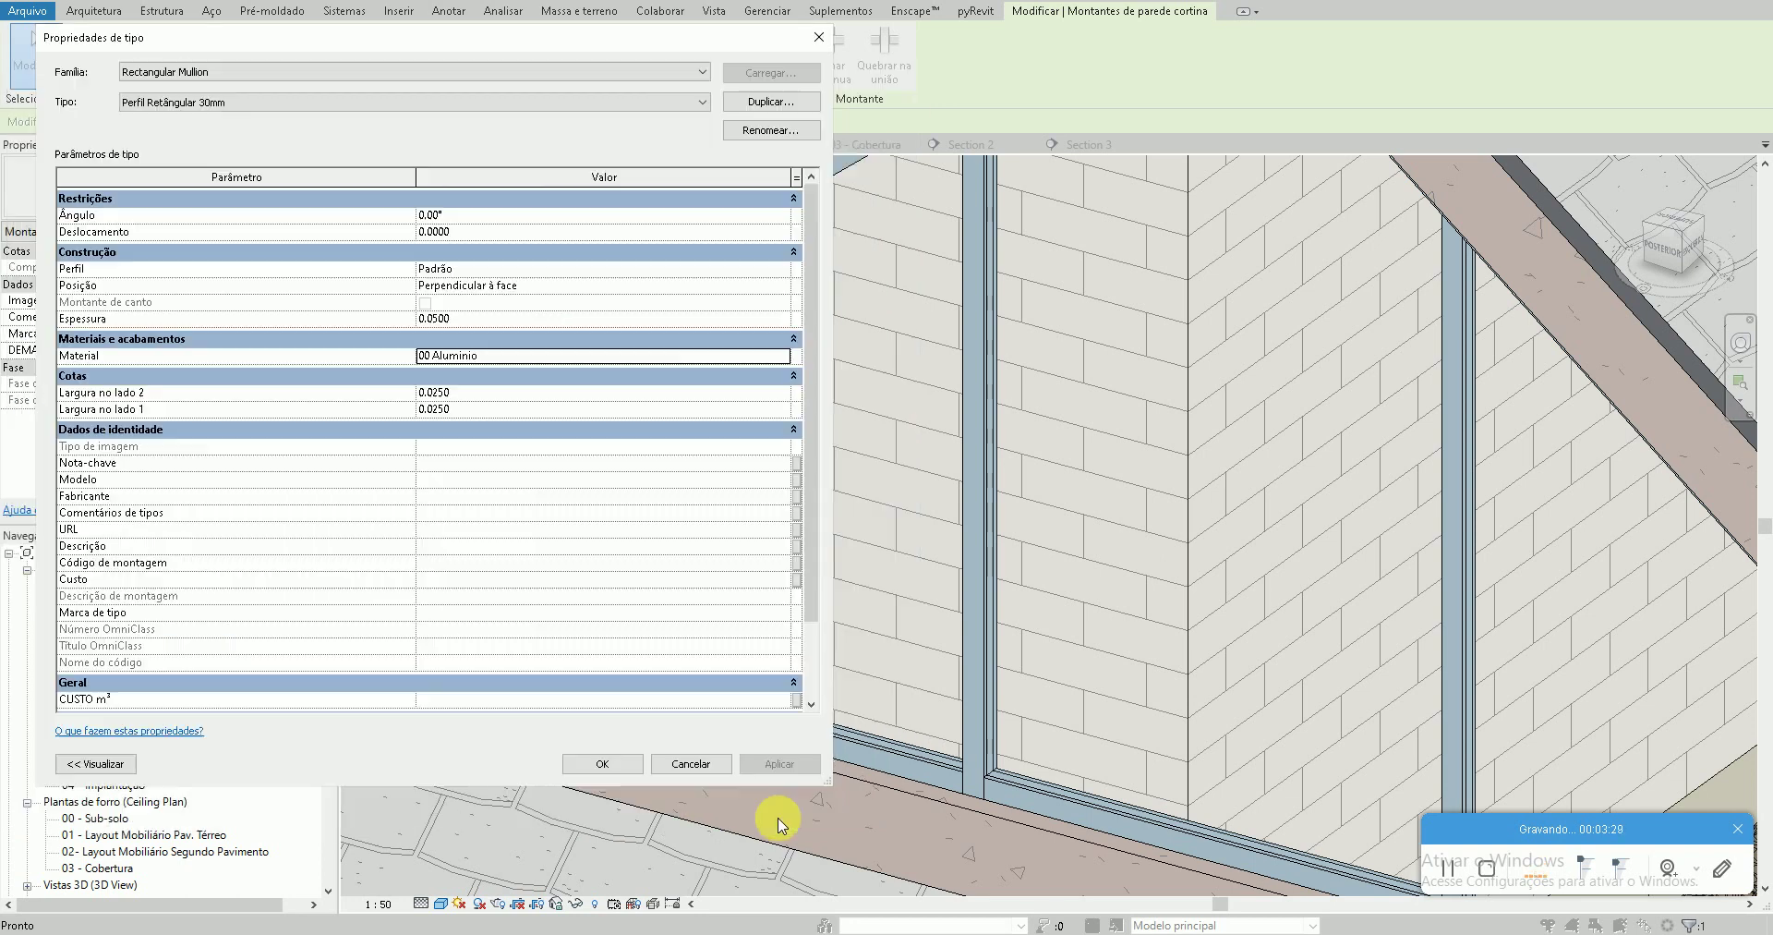
click(621, 756)
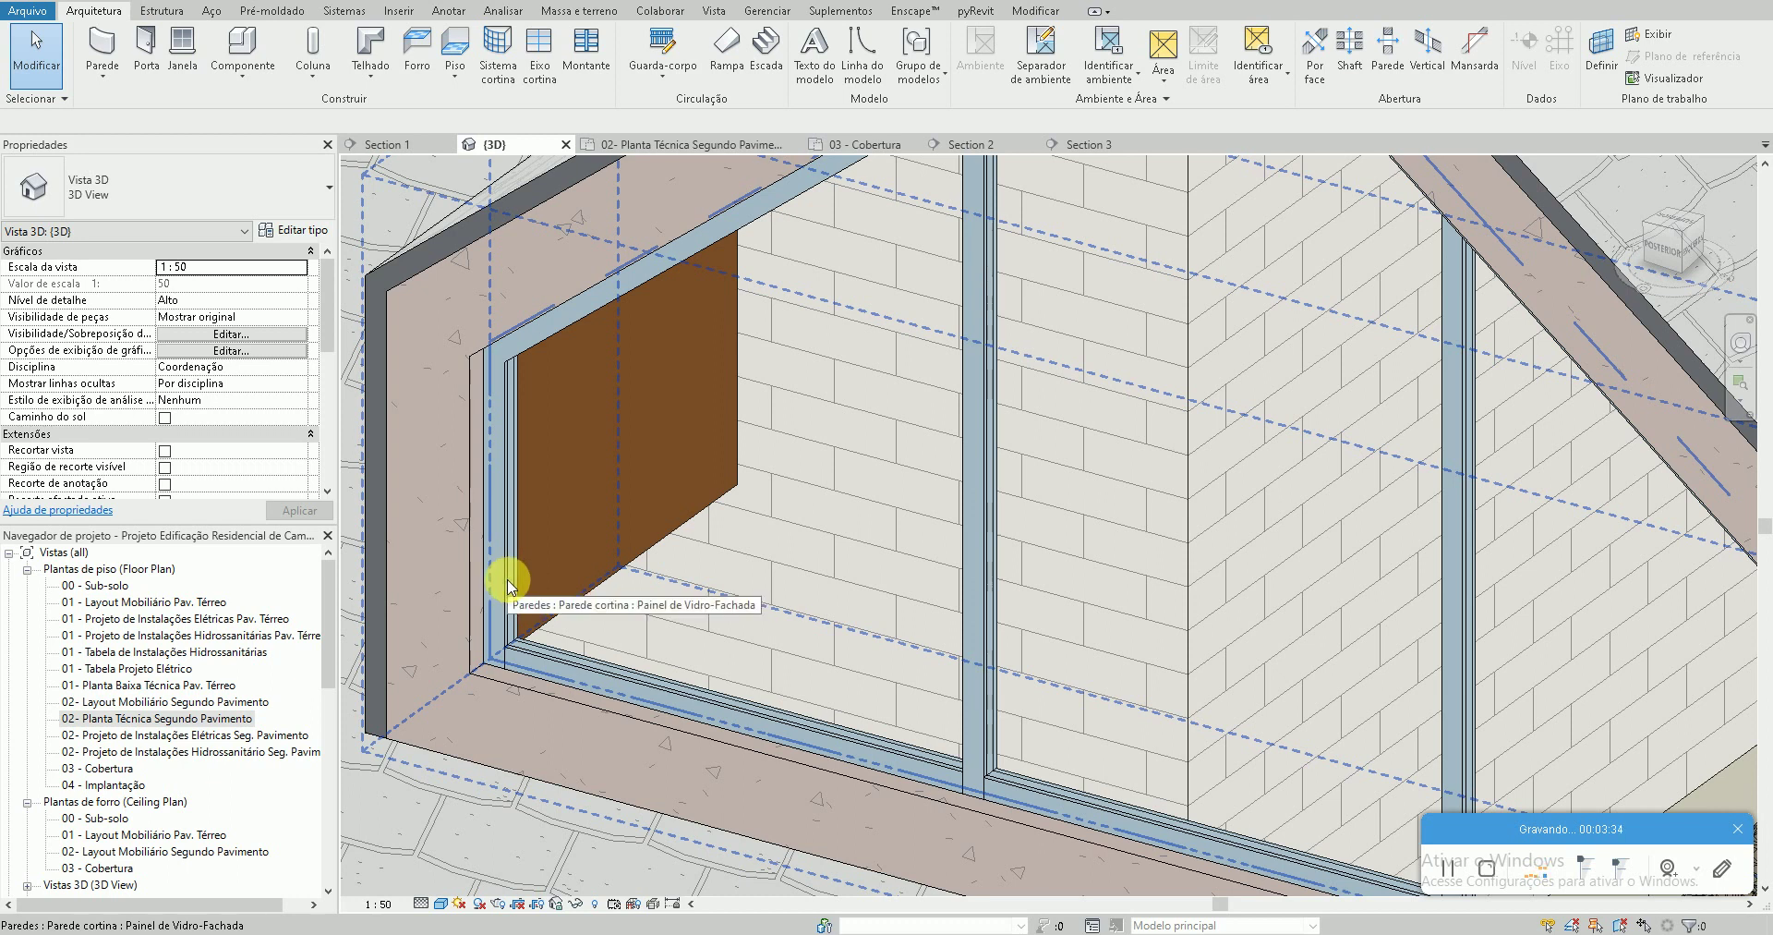
Via MAT, set 00 Aluminio's appearance colour to white (RGB 255 255 255) and apply it
key(m)
key(a)
key(t)
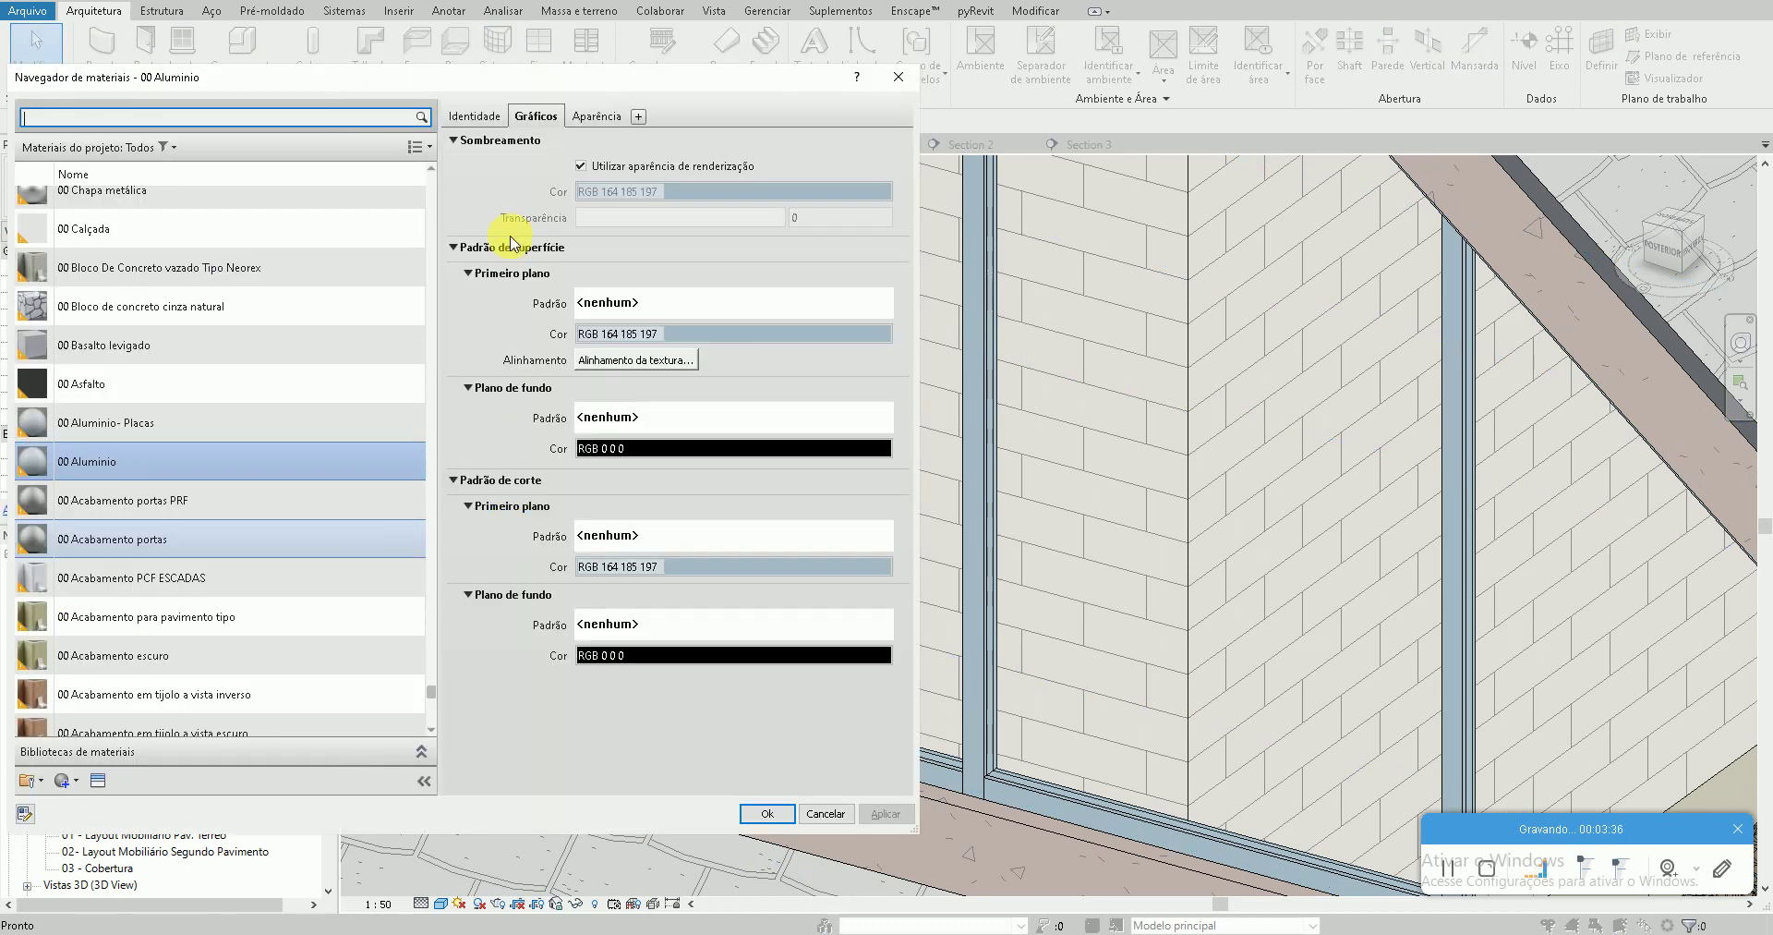
click(592, 118)
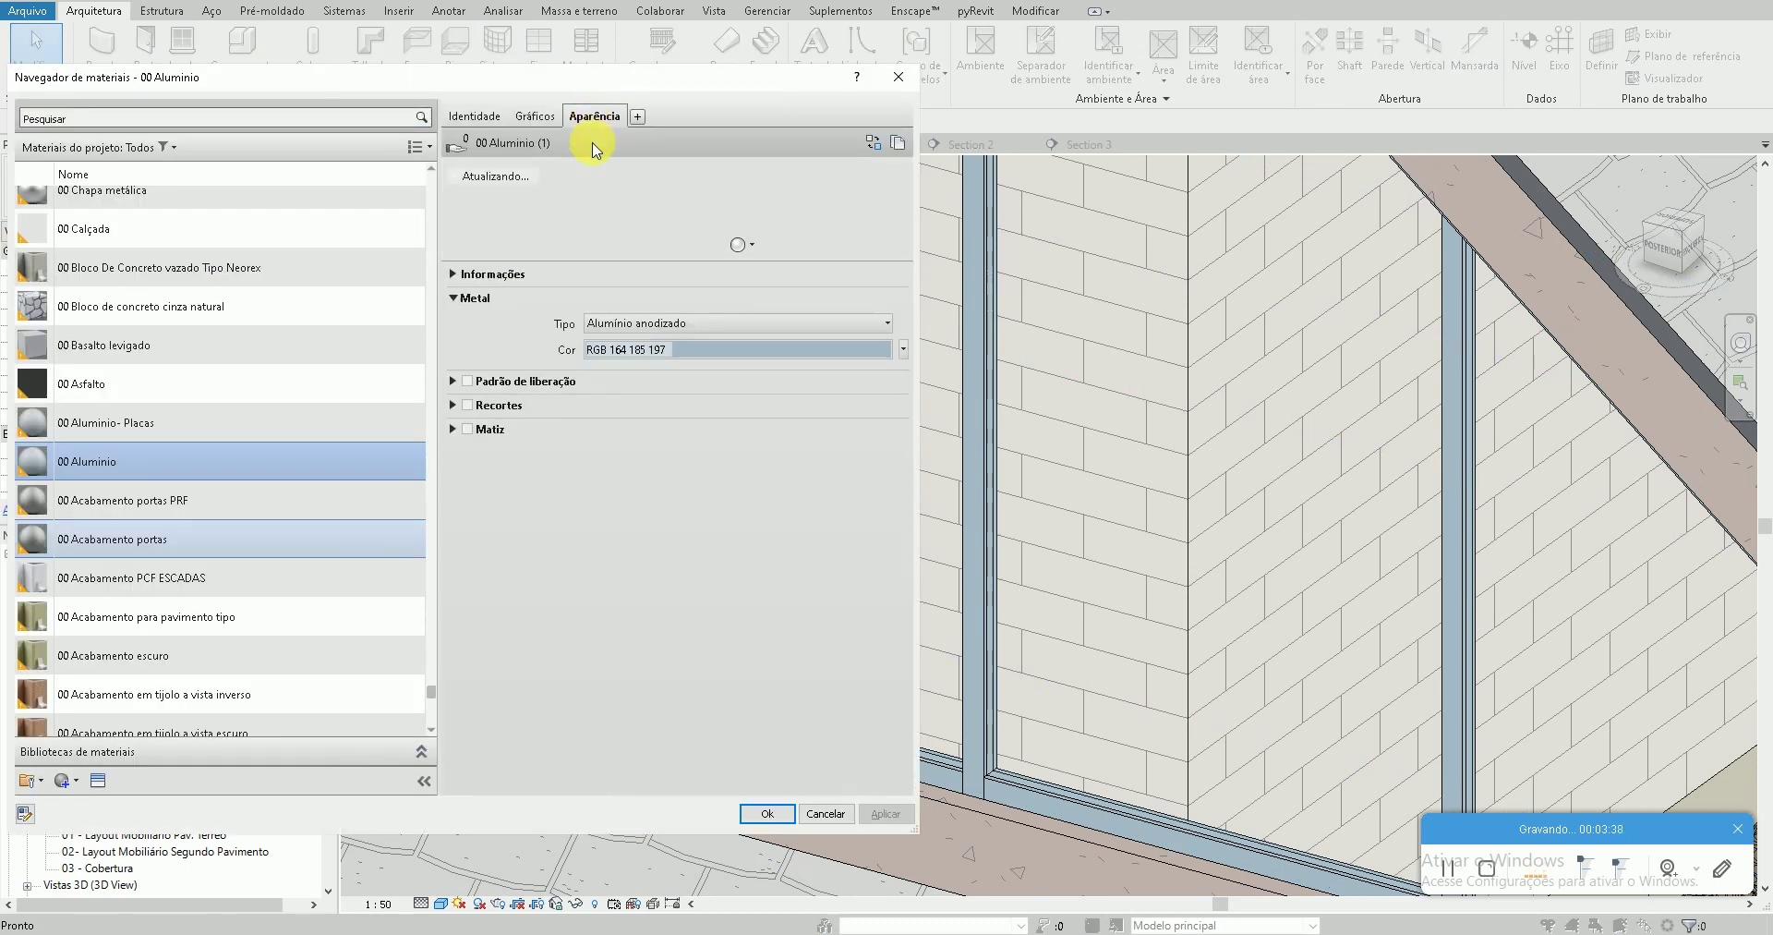
click(634, 348)
click(432, 426)
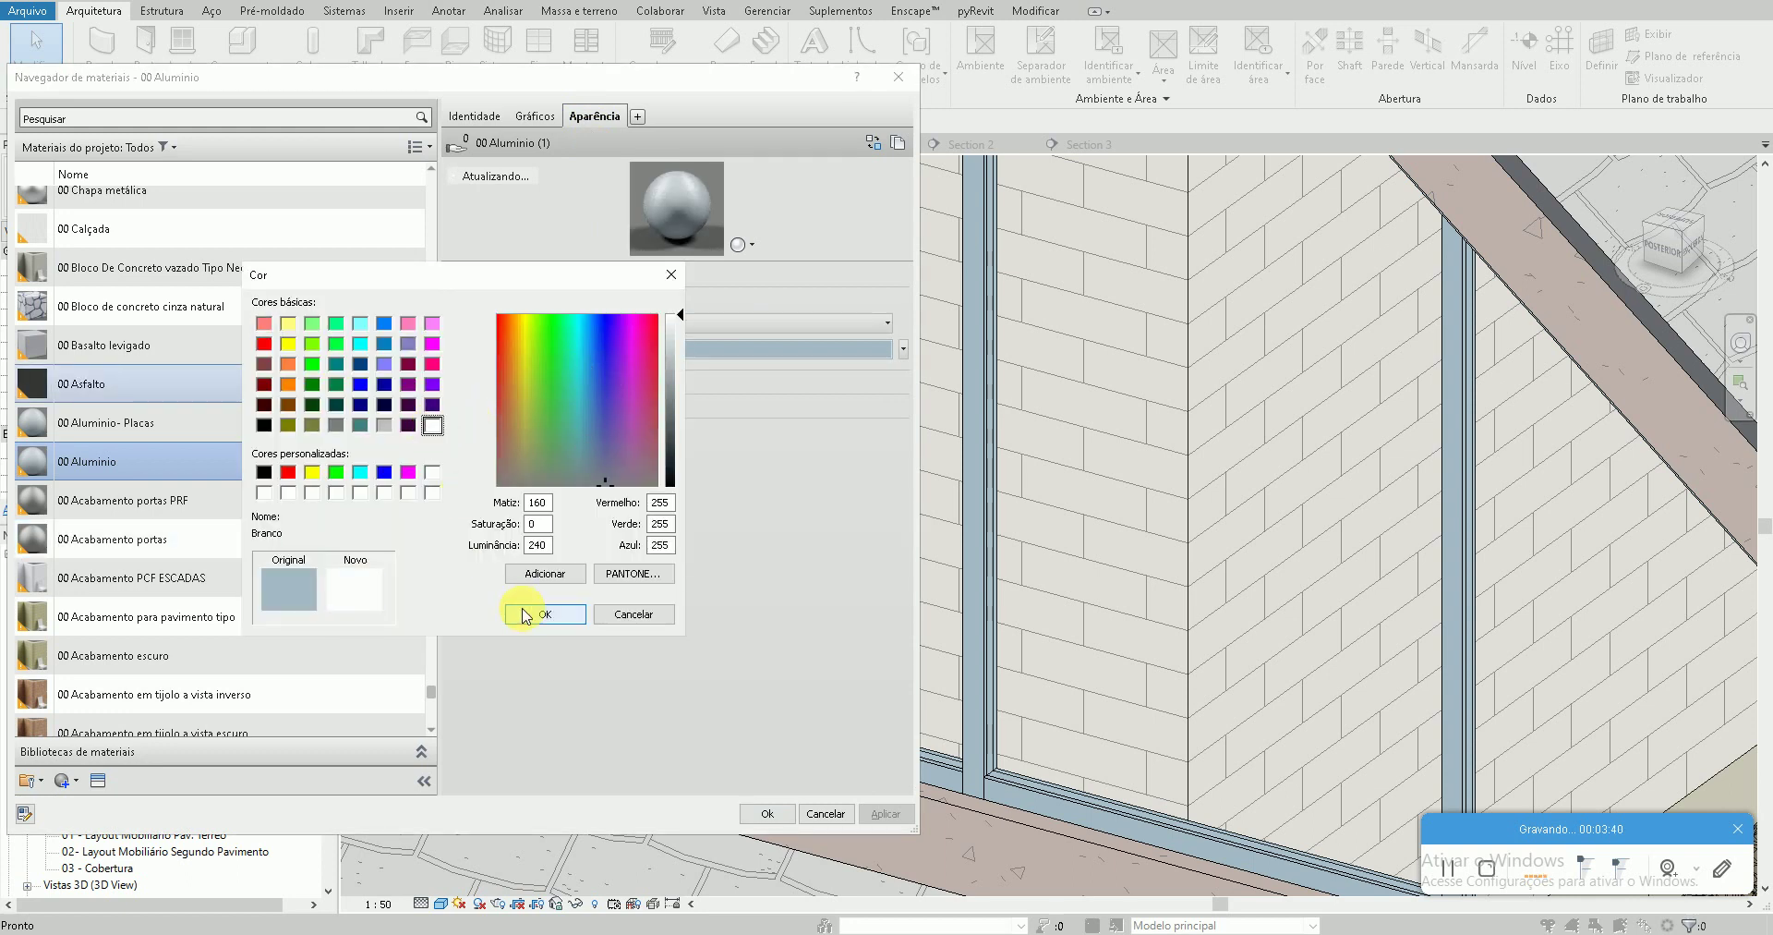
click(518, 615)
click(905, 815)
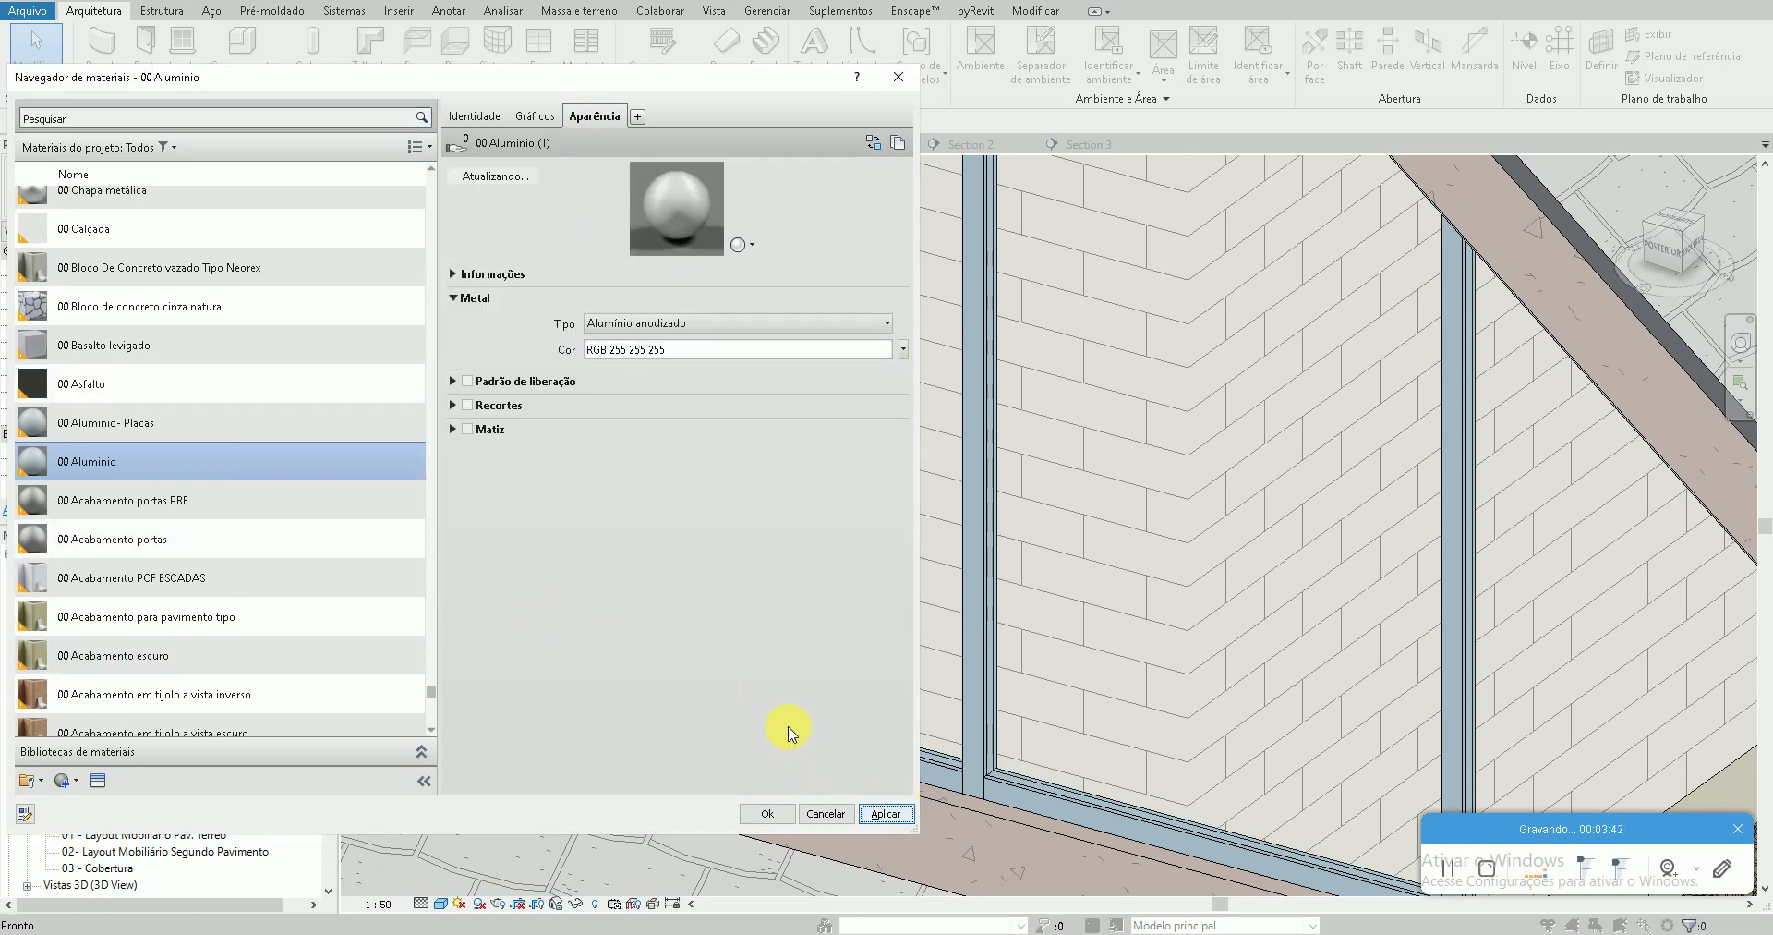
click(769, 812)
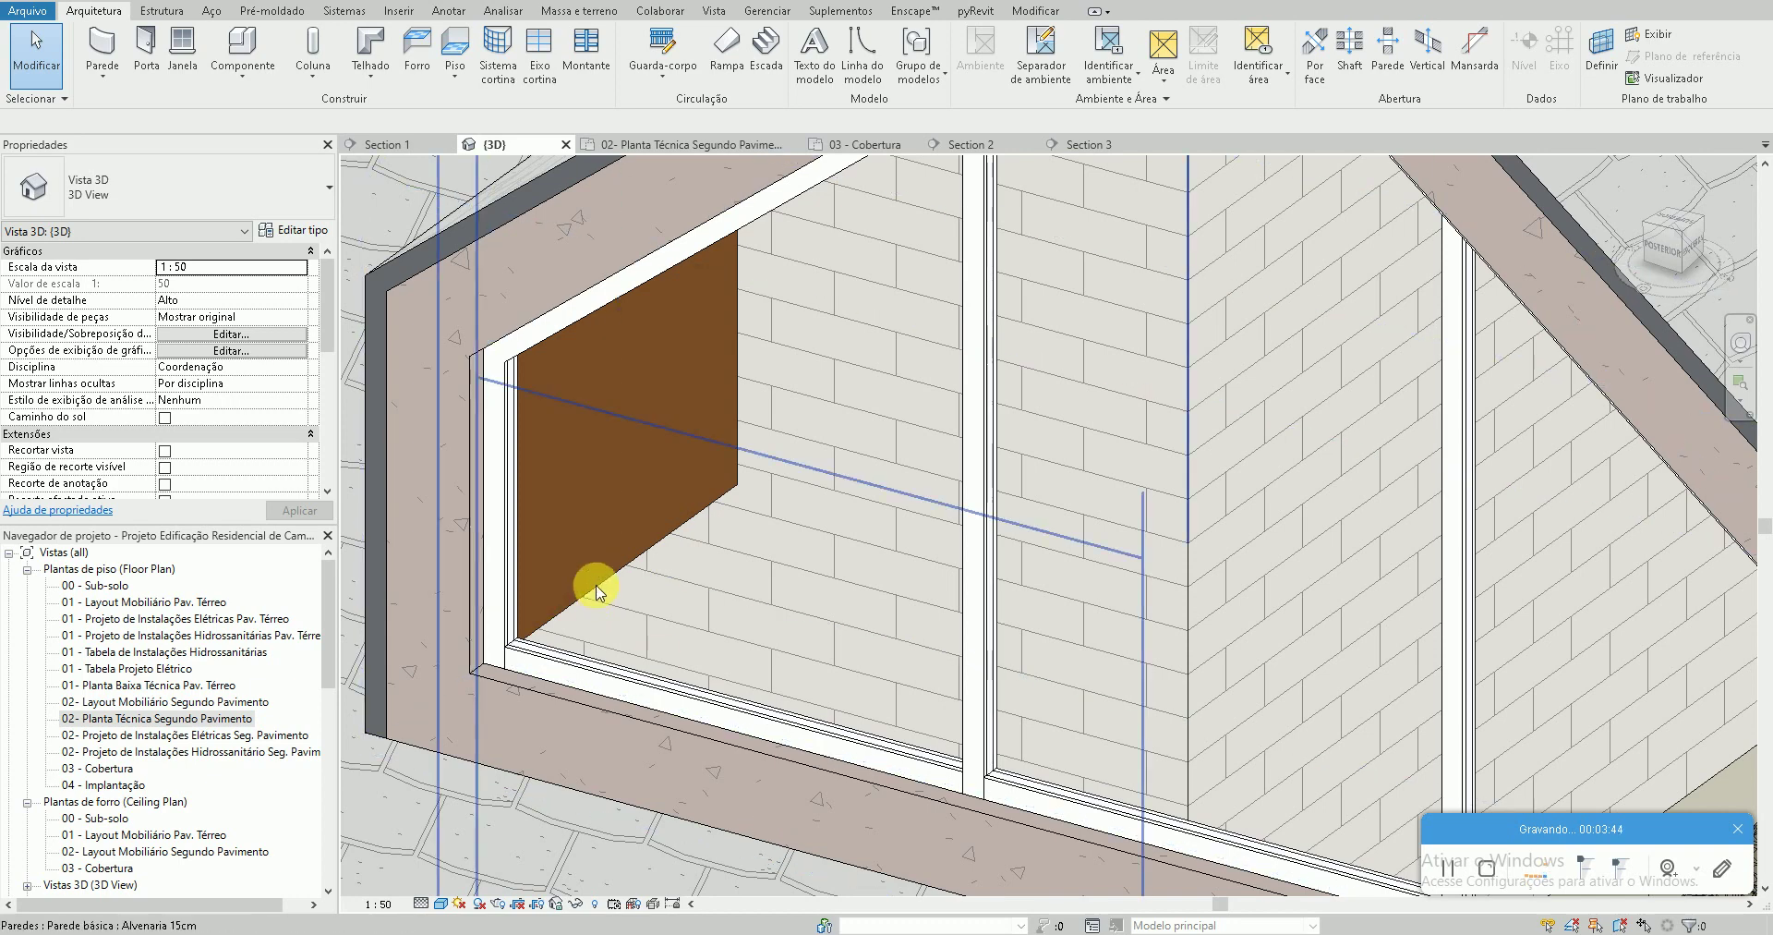
Zoom out on the dormer in 3D, then open Section 3 from the second-floor technical plan
scroll(594, 587, down, 5)
mouse_move(752, 507)
middle_down()
mouse_move(724, 725)
mouse_move(748, 752)
middle_up()
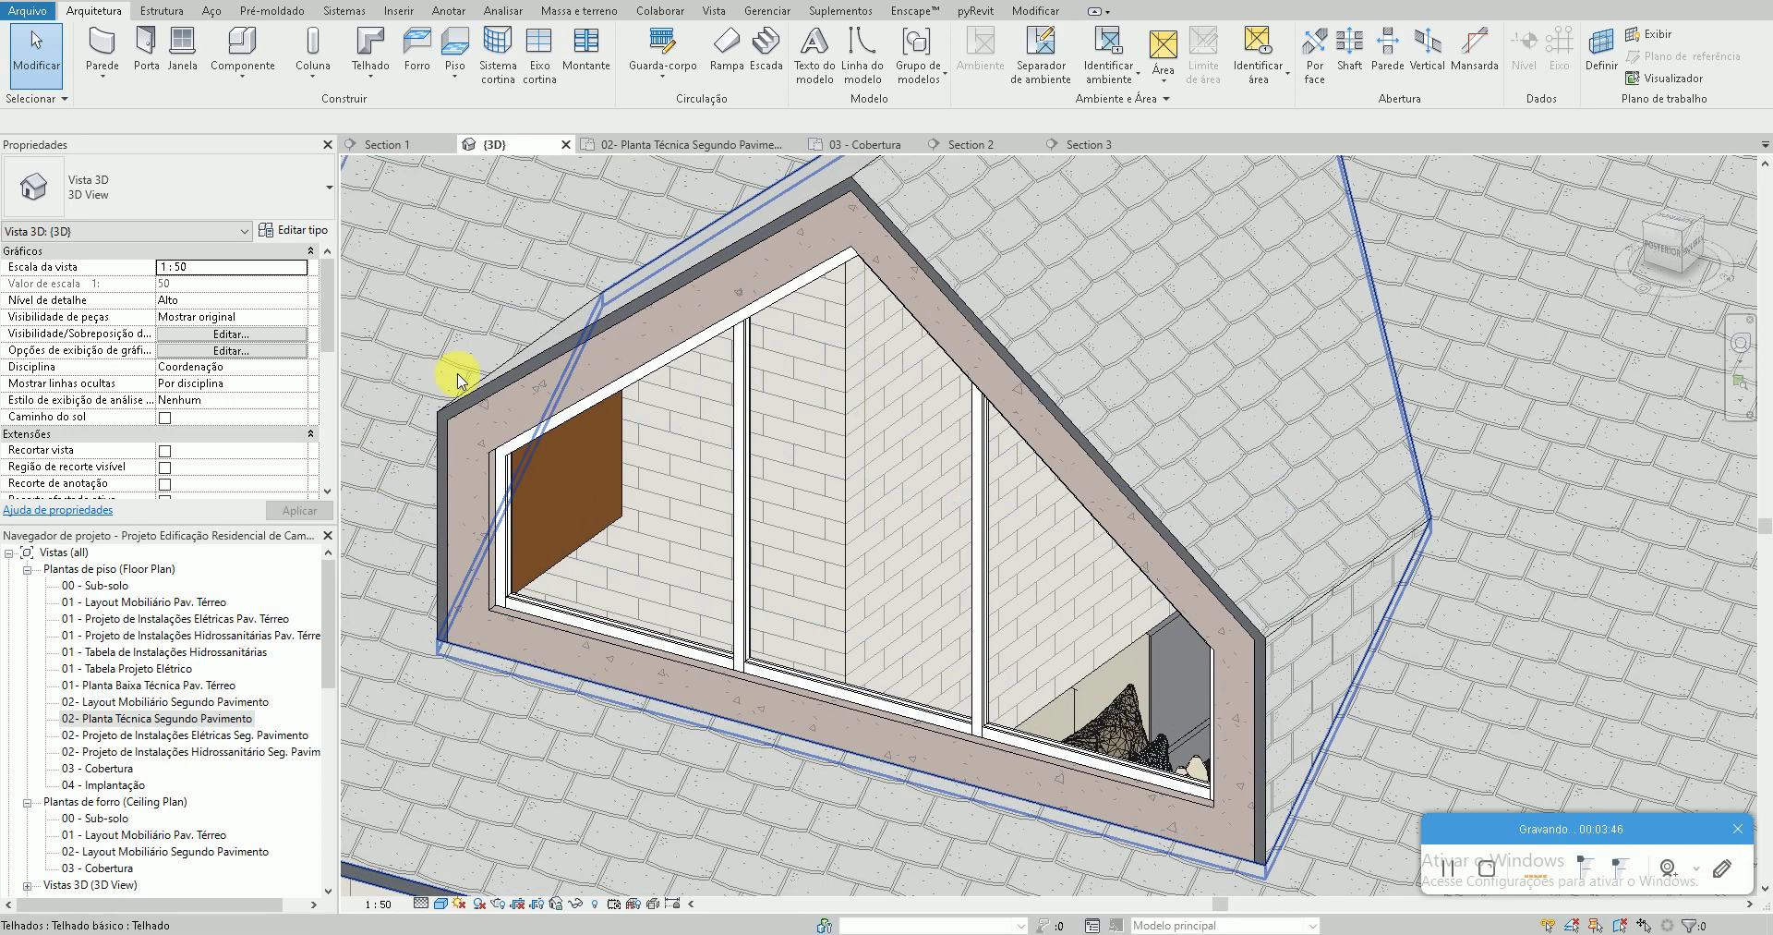
mouse_move(536, 661)
middle_down()
mouse_move(719, 584)
mouse_move(752, 514)
middle_up()
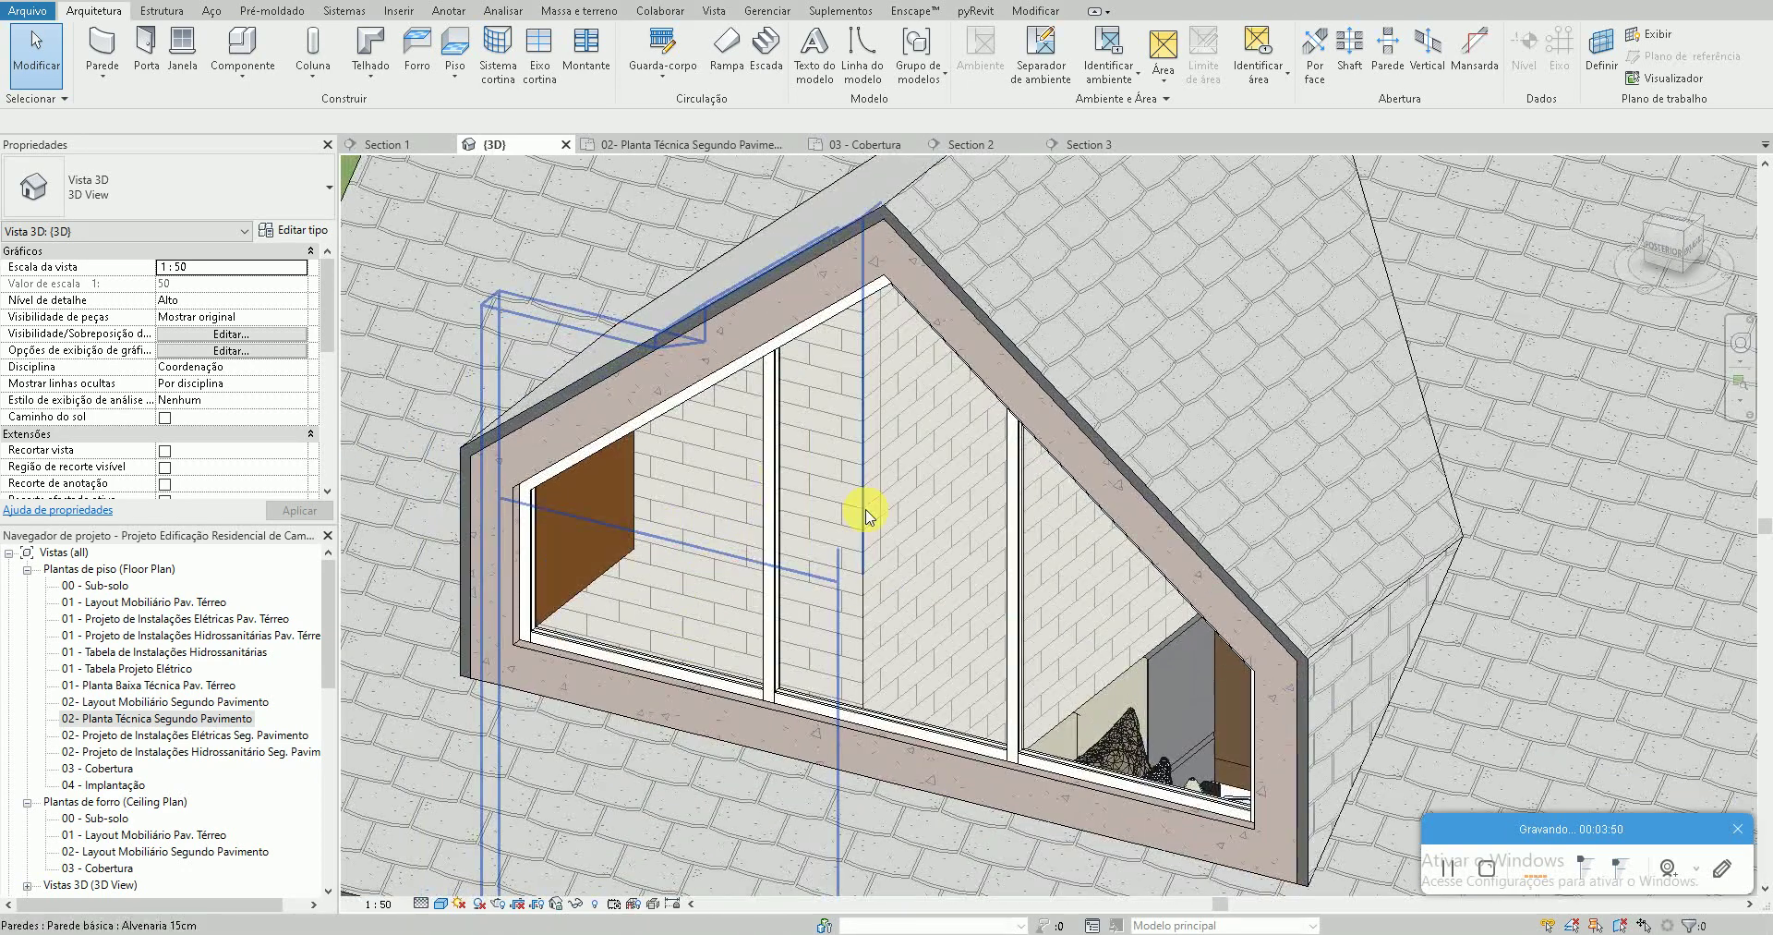
key(ctrl+Tab)
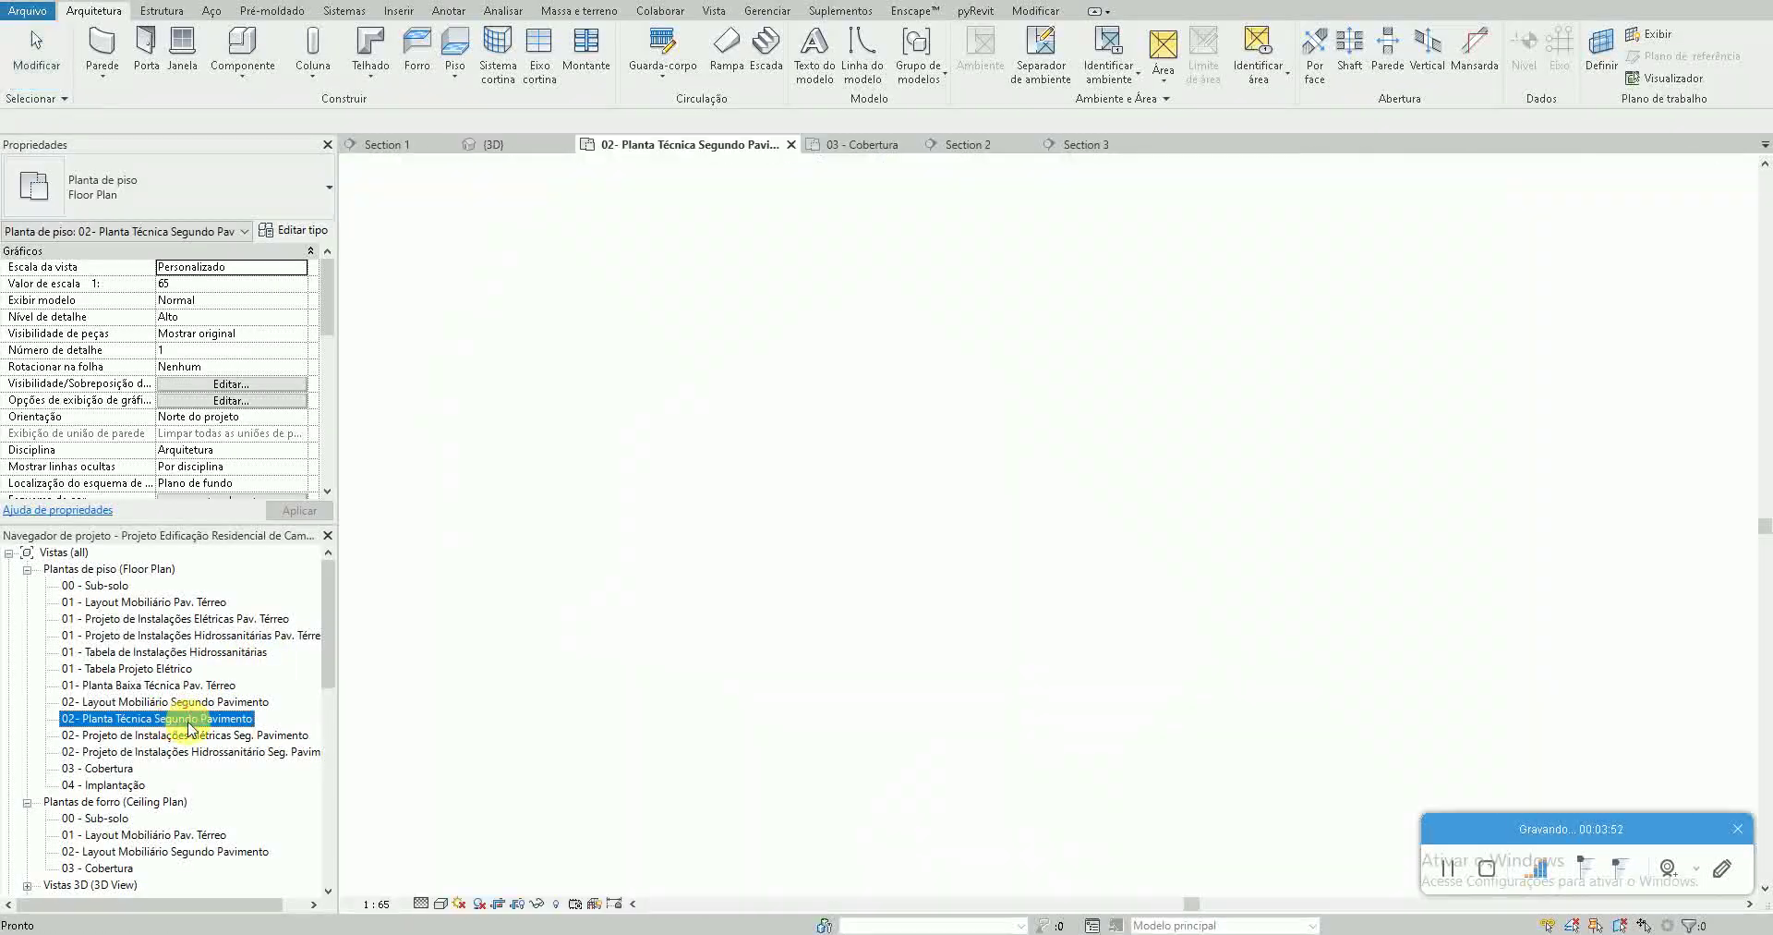
double_click(683, 484)
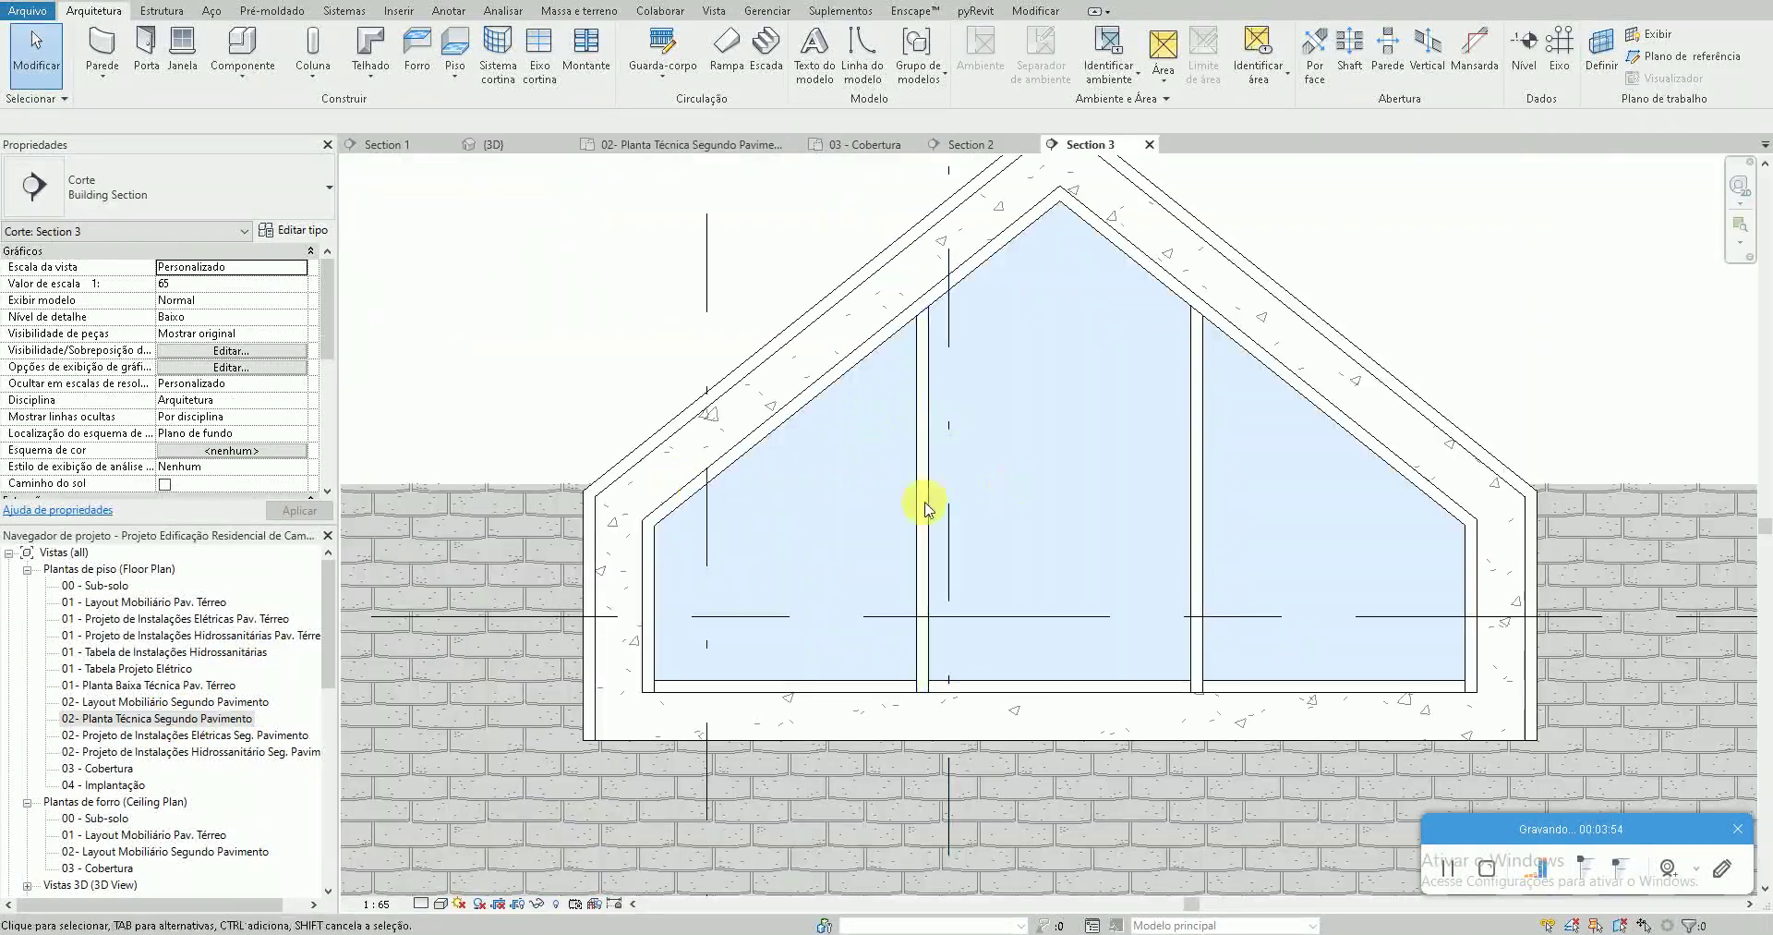
scroll(889, 408, up, 1)
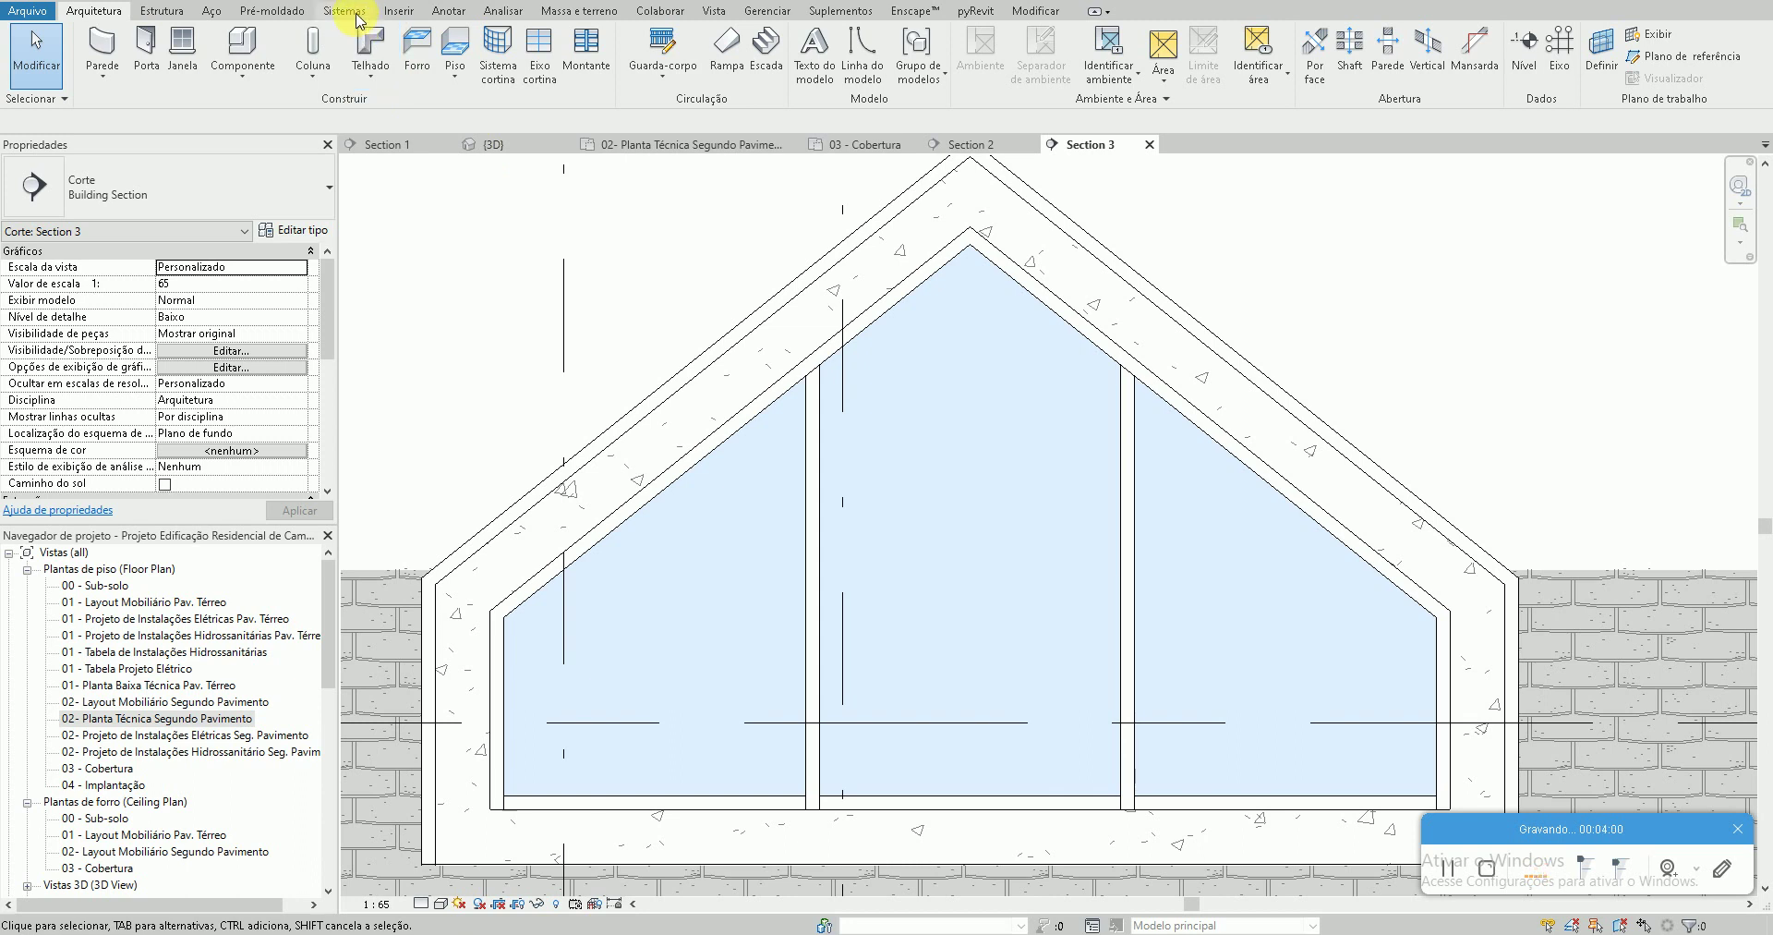
Place a one-segment horizontal curtain grid line across the middle glass panel
click(557, 70)
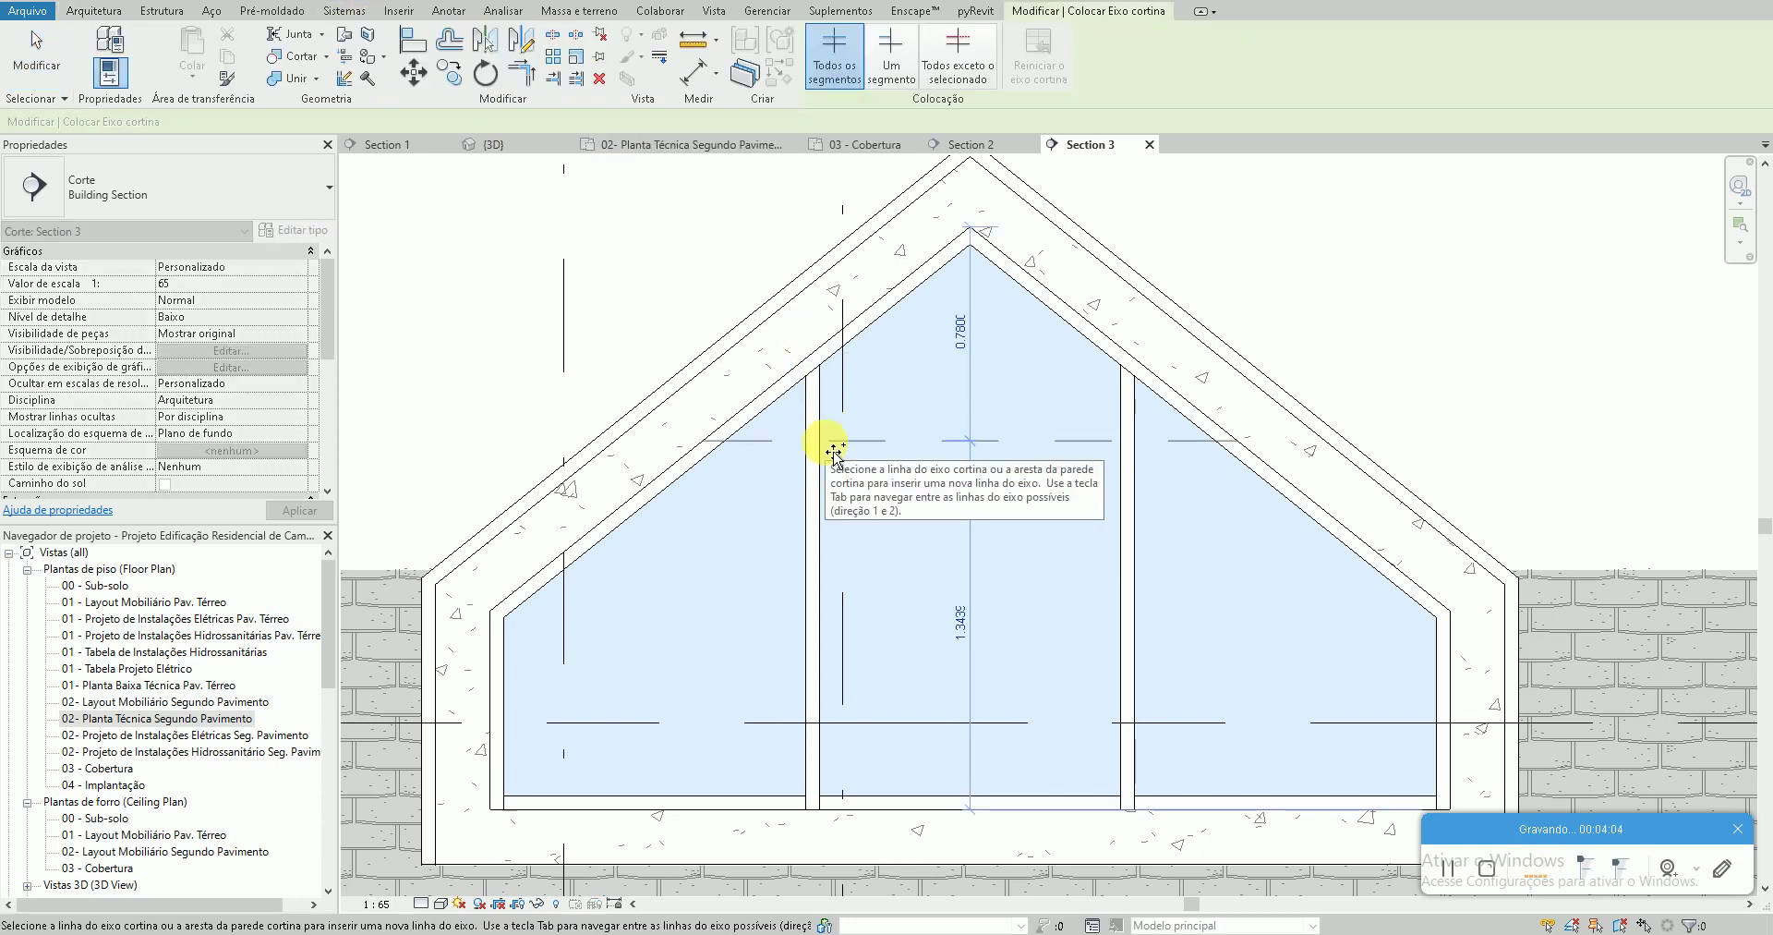
click(880, 69)
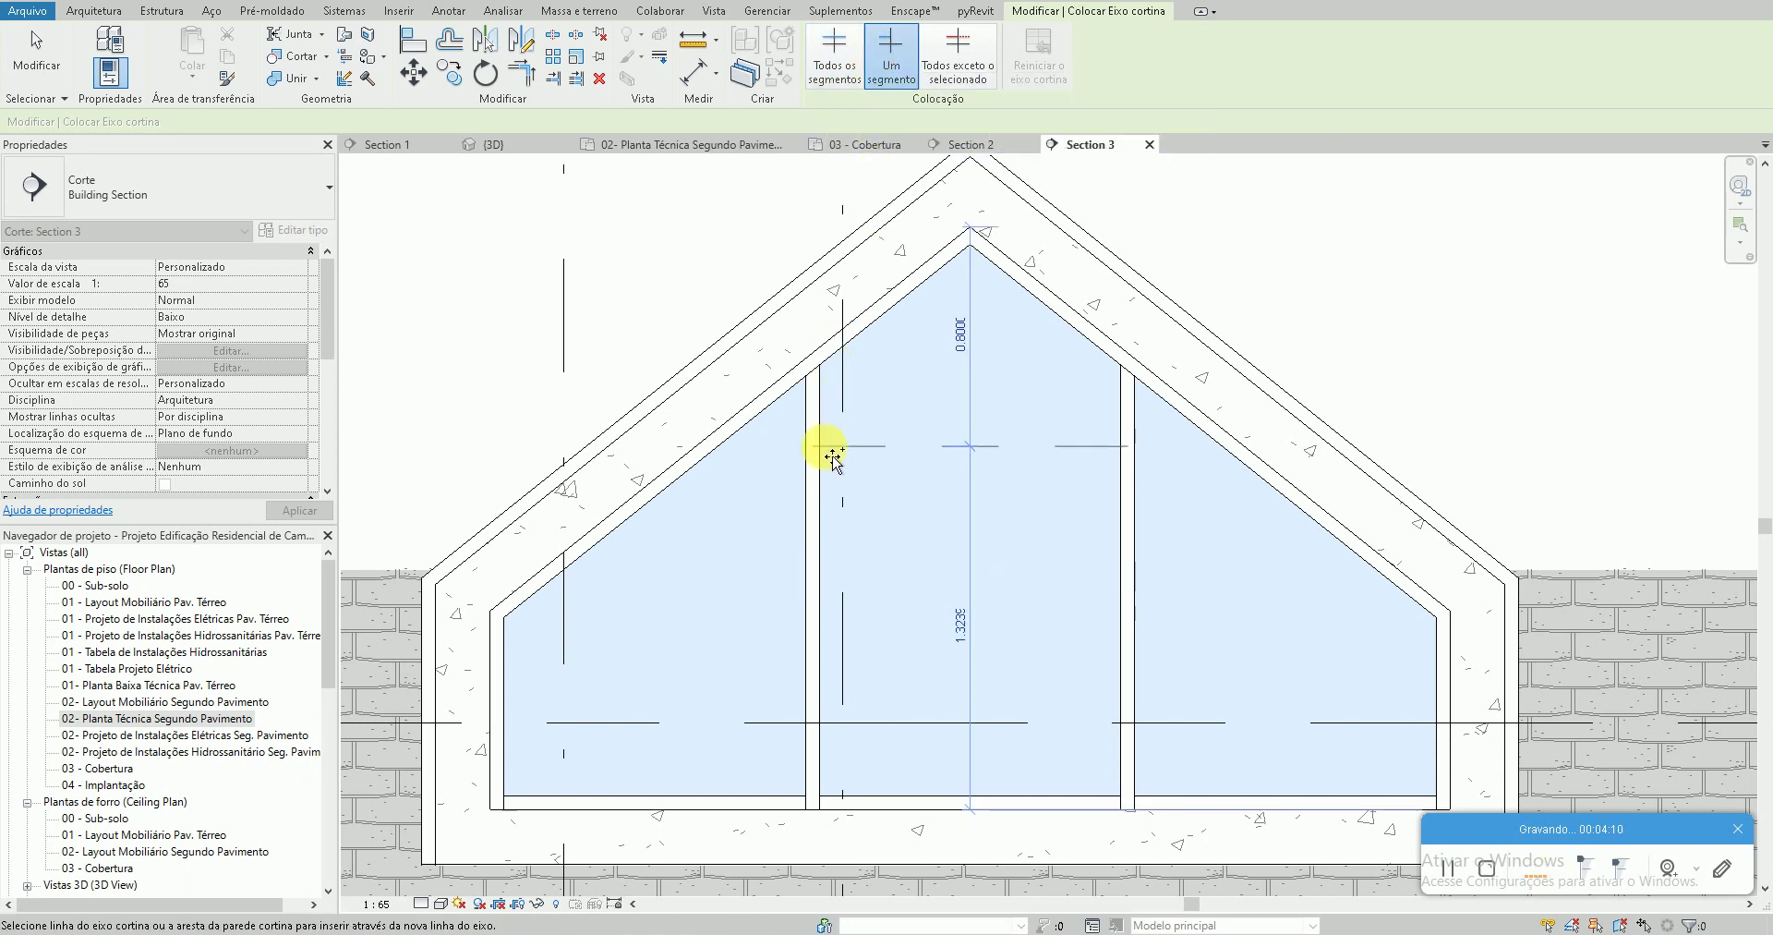
click(831, 455)
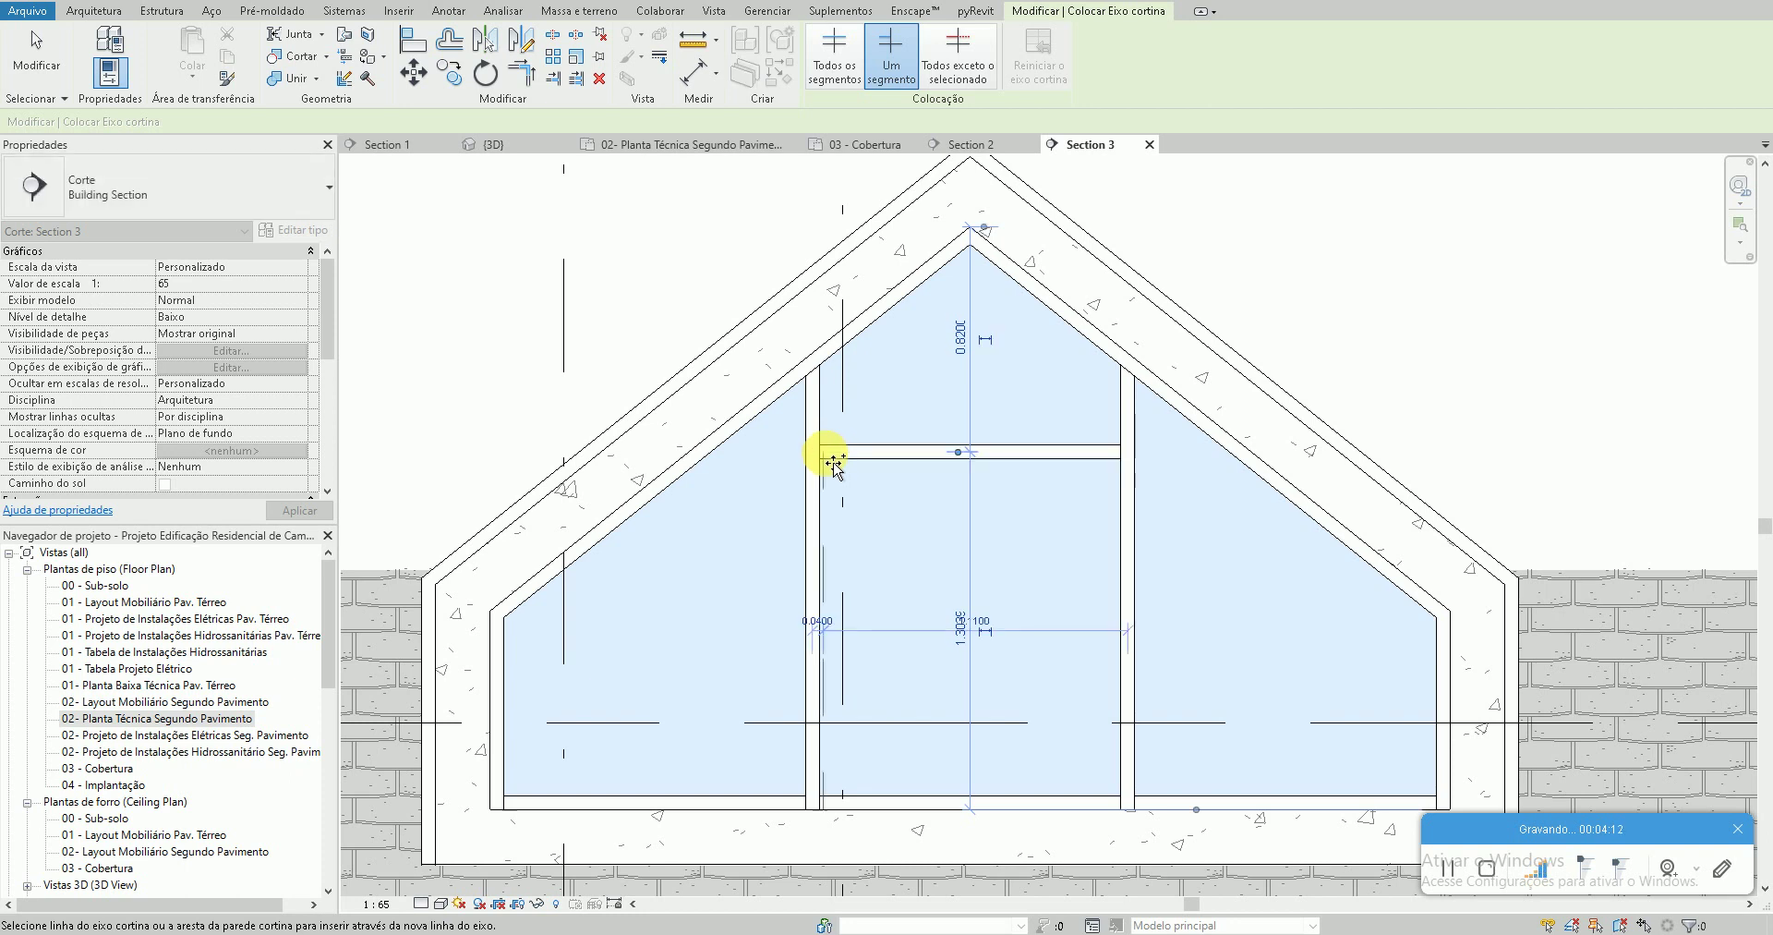
key(Escape)
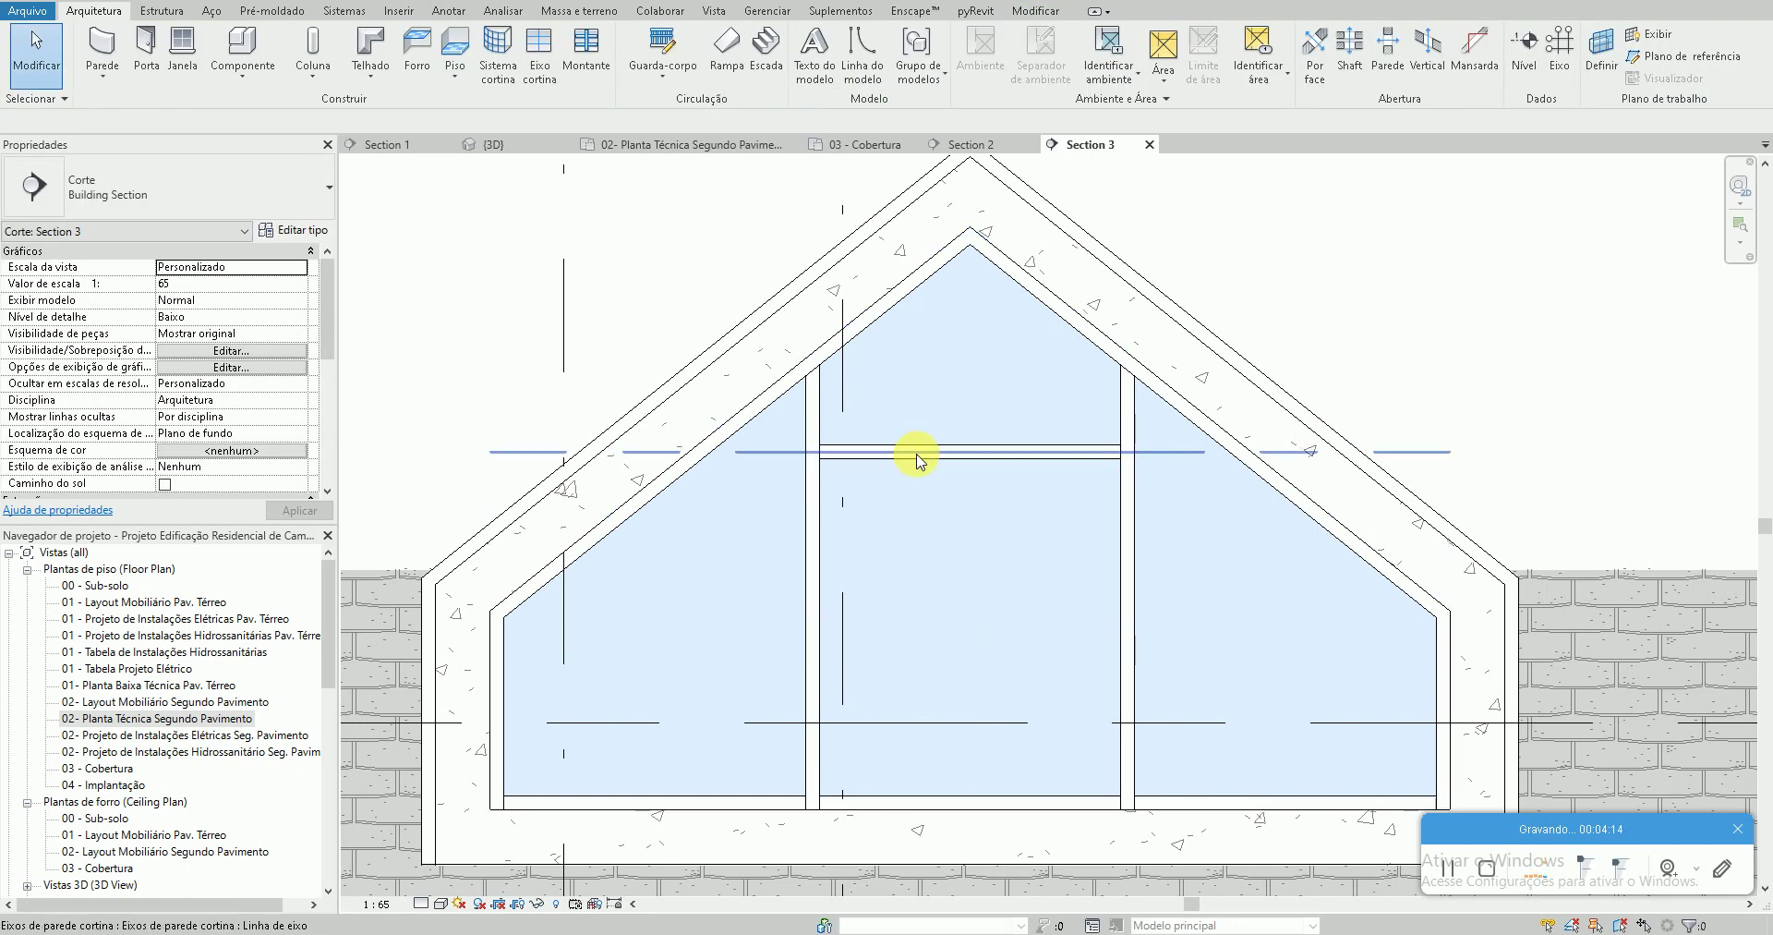
Set the new grid line 1.2 above the bottom of the glazing and return to {3D}
click(969, 554)
click(961, 614)
text(1.2)
key(Return)
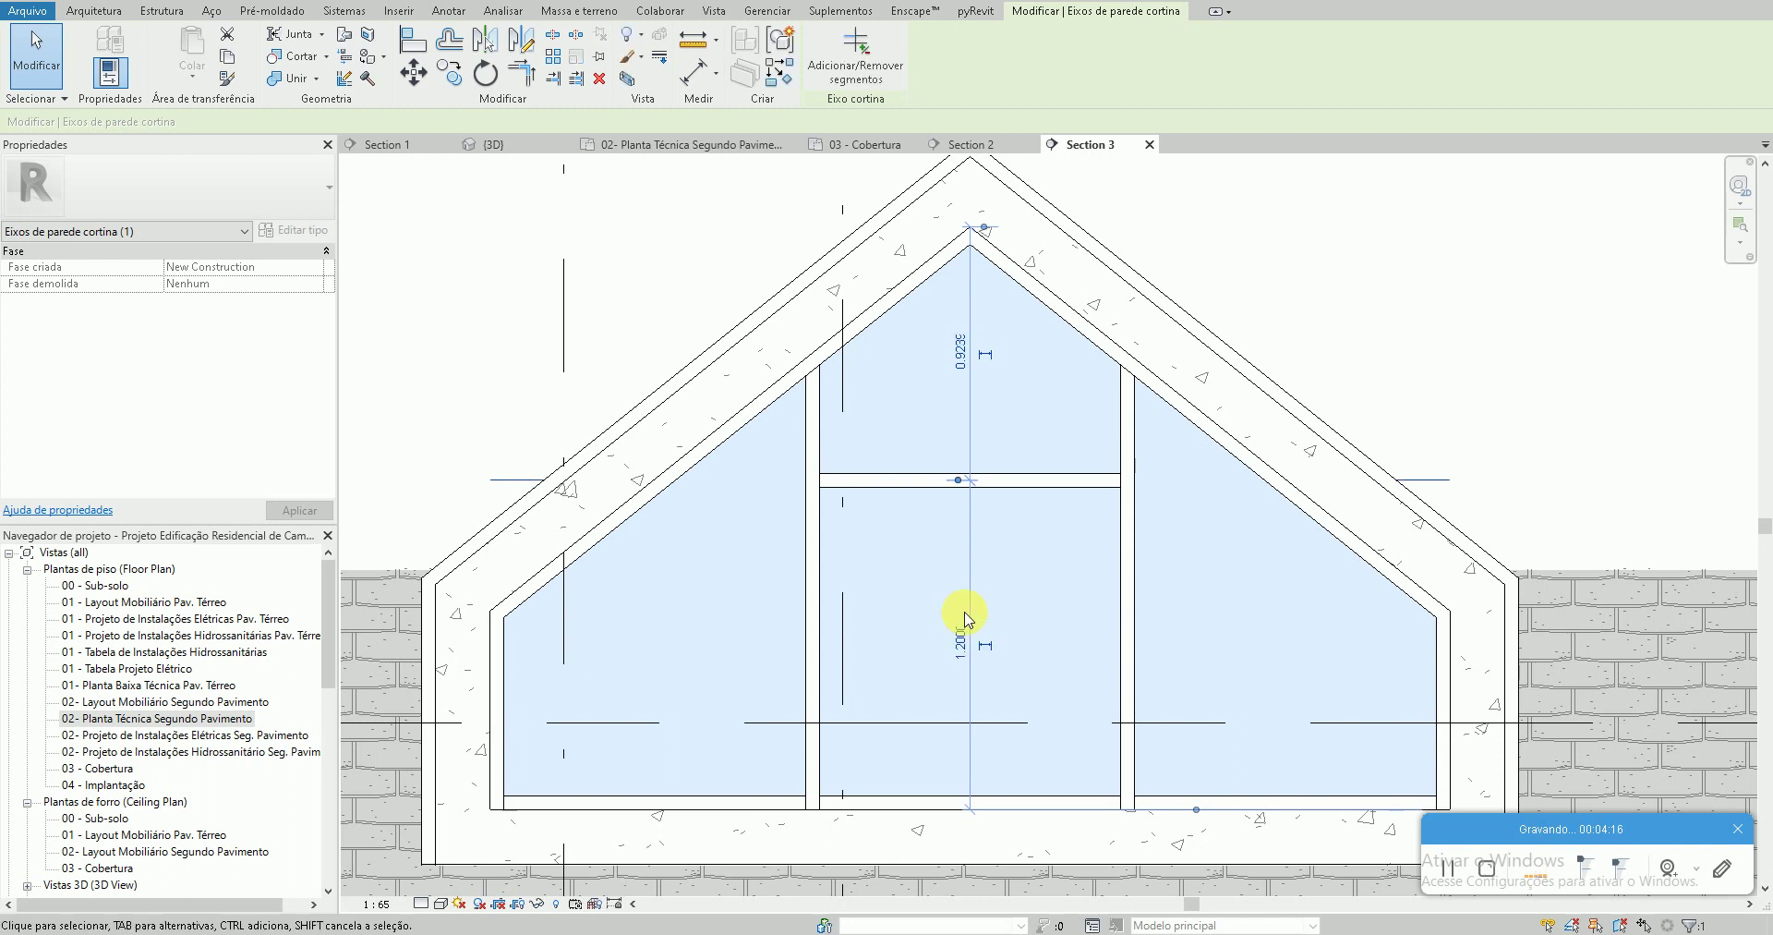
key(Escape)
key(ctrl+Tab)
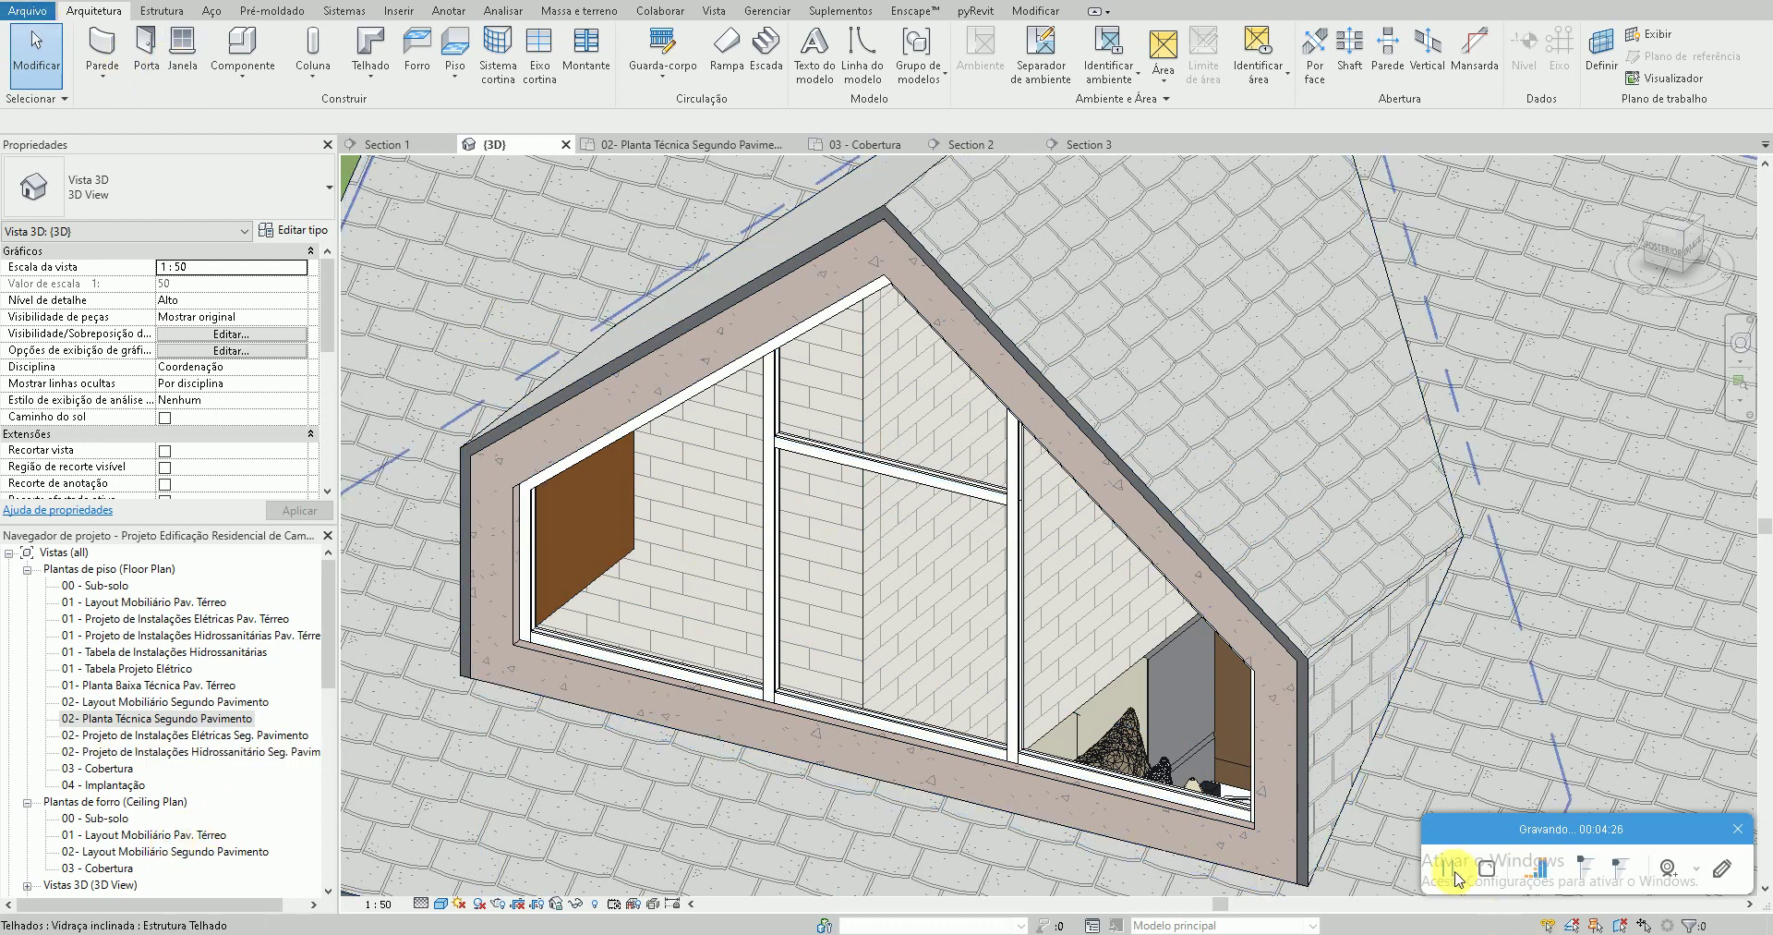
In the commercial interiors project's 3D view, select the half-opened window panel on the facade
key(ctrl+Tab)
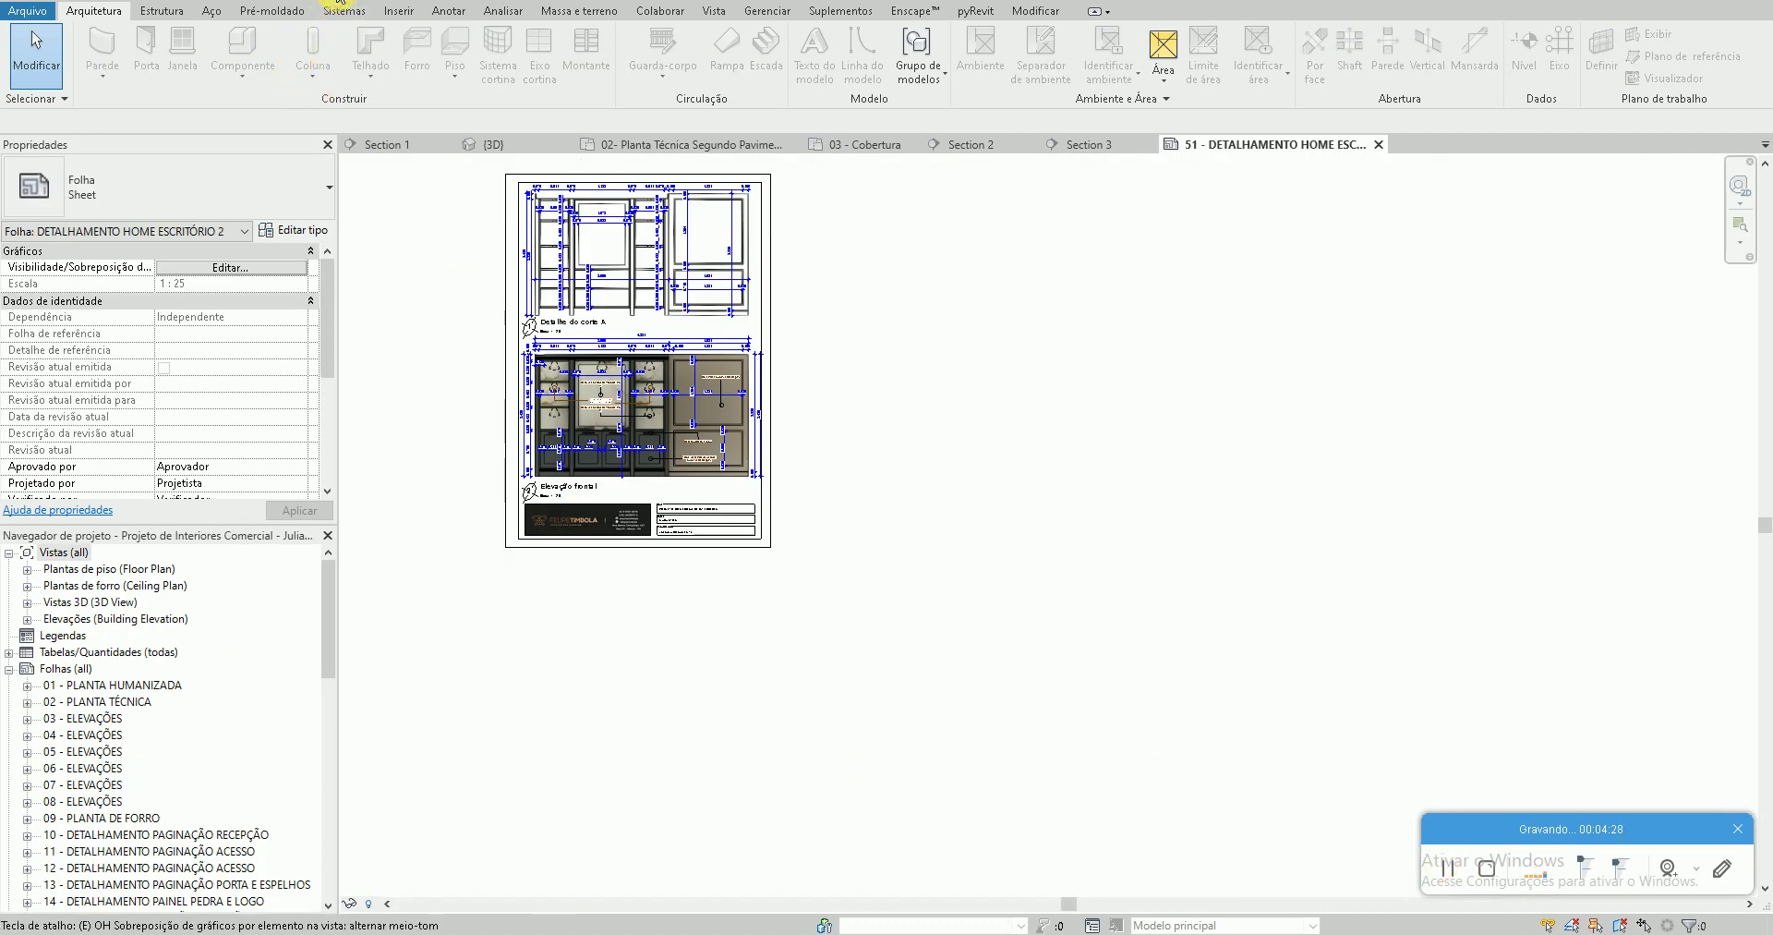
click(340, 1)
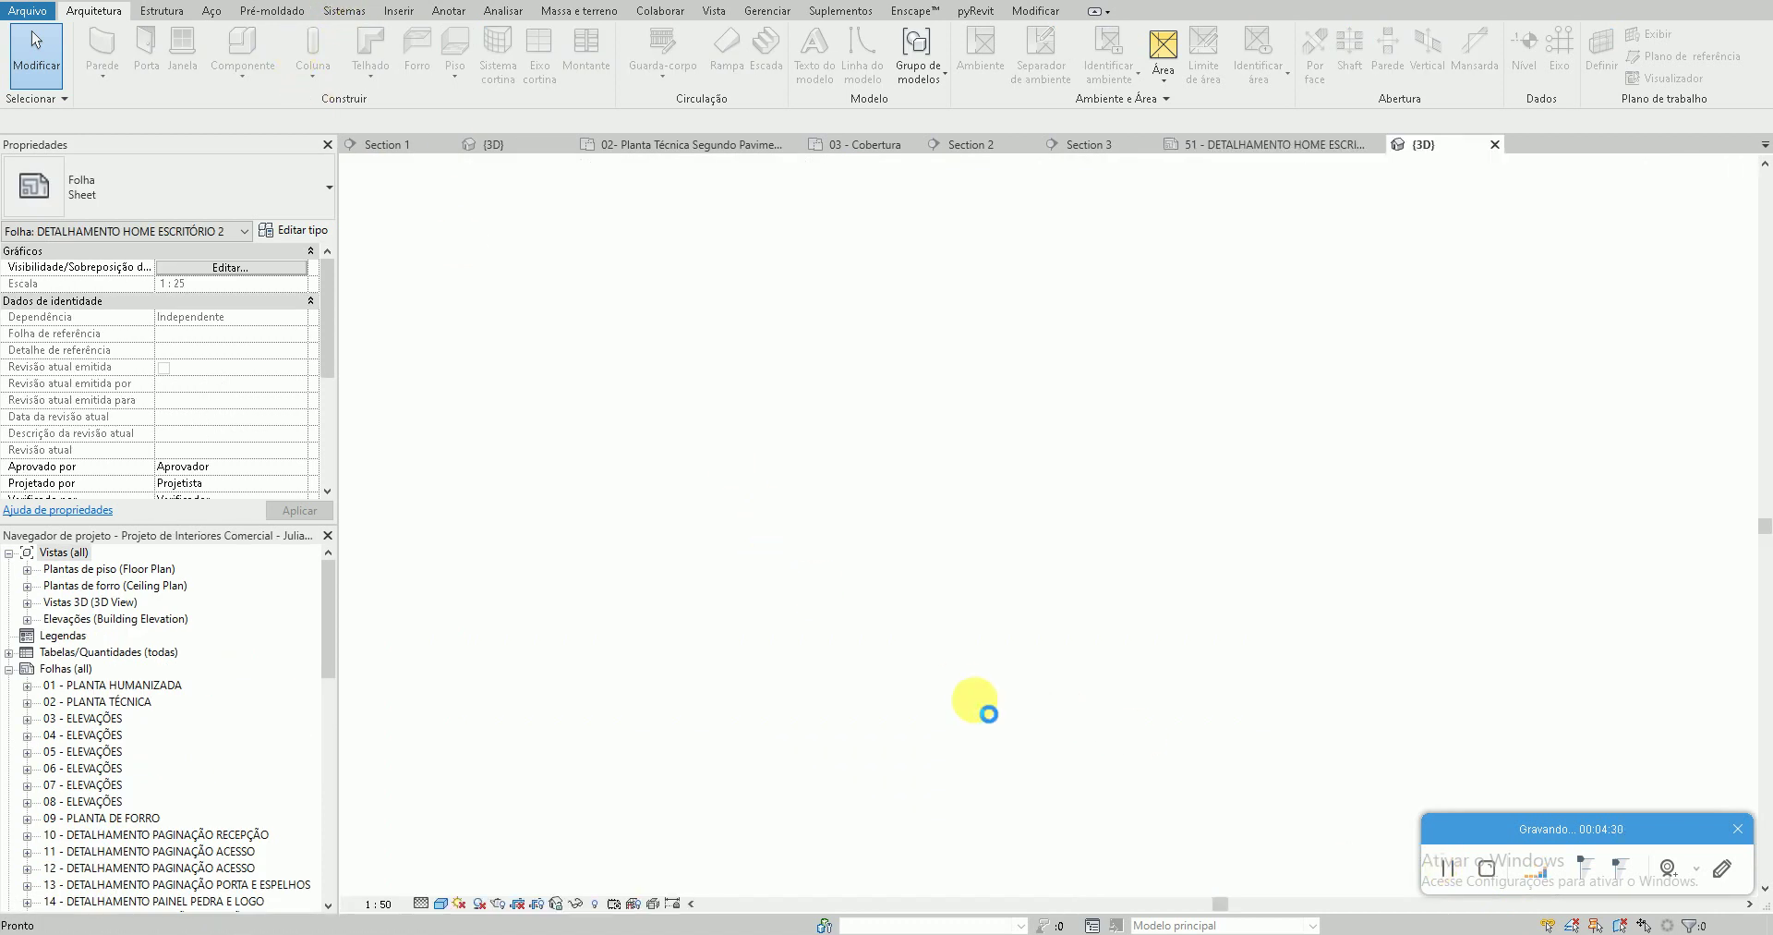
scroll(923, 766, up, 3)
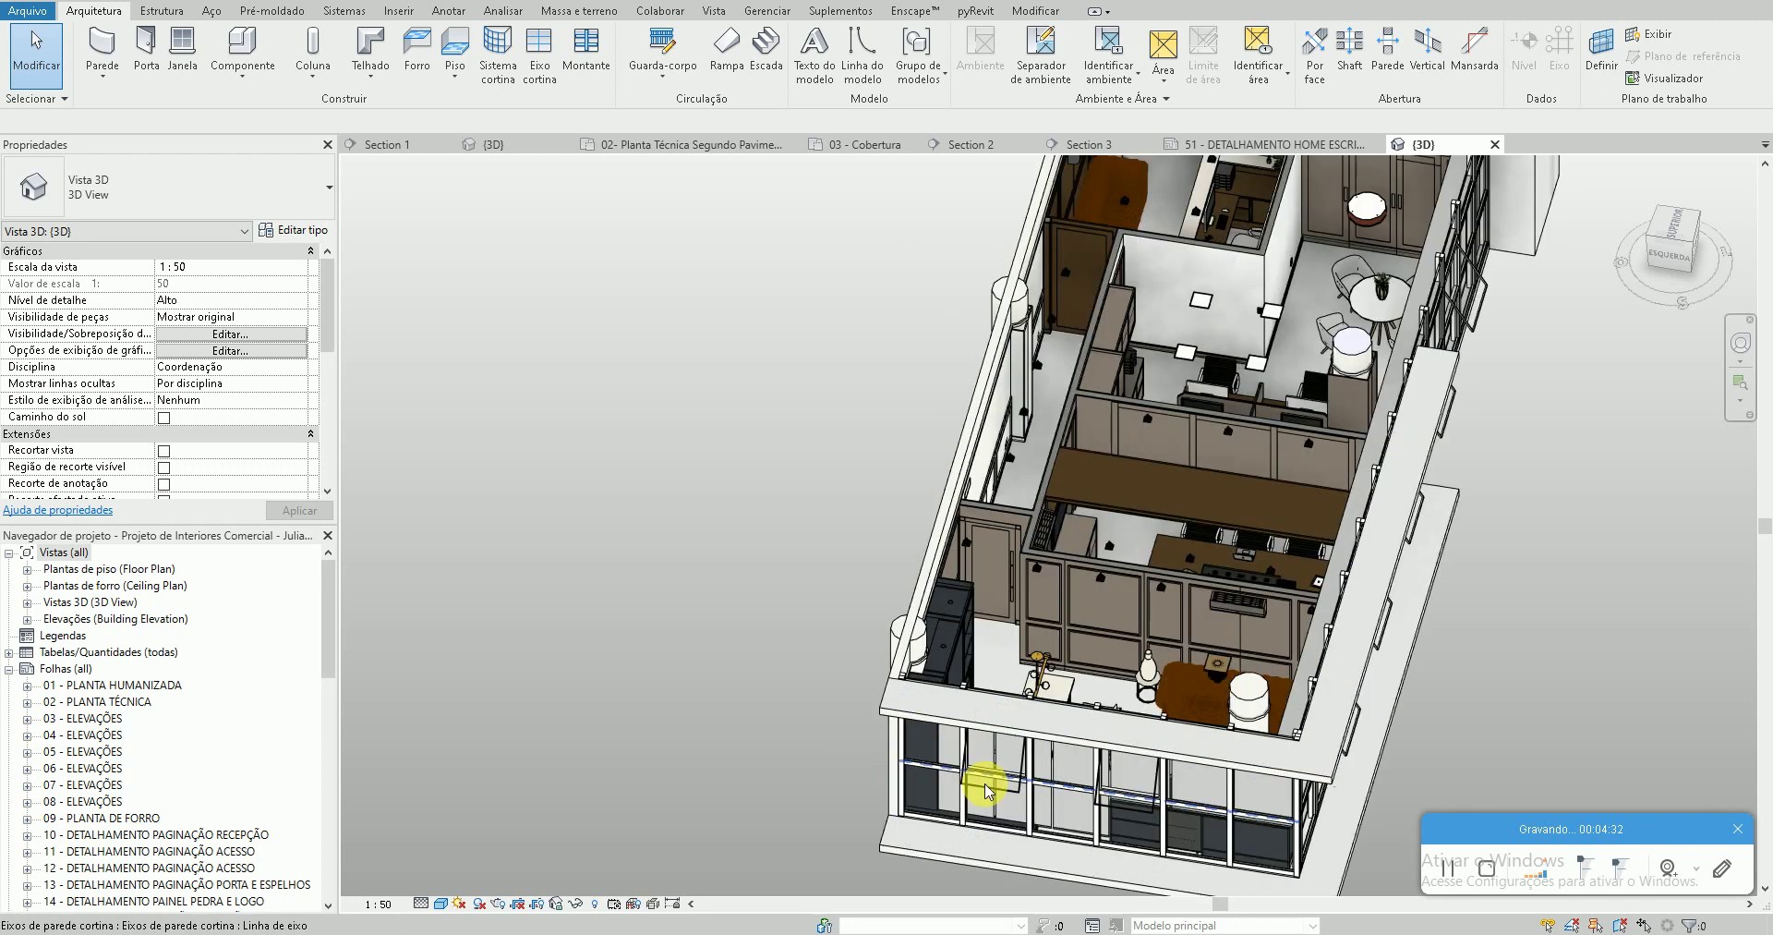
scroll(1009, 800, up, 3)
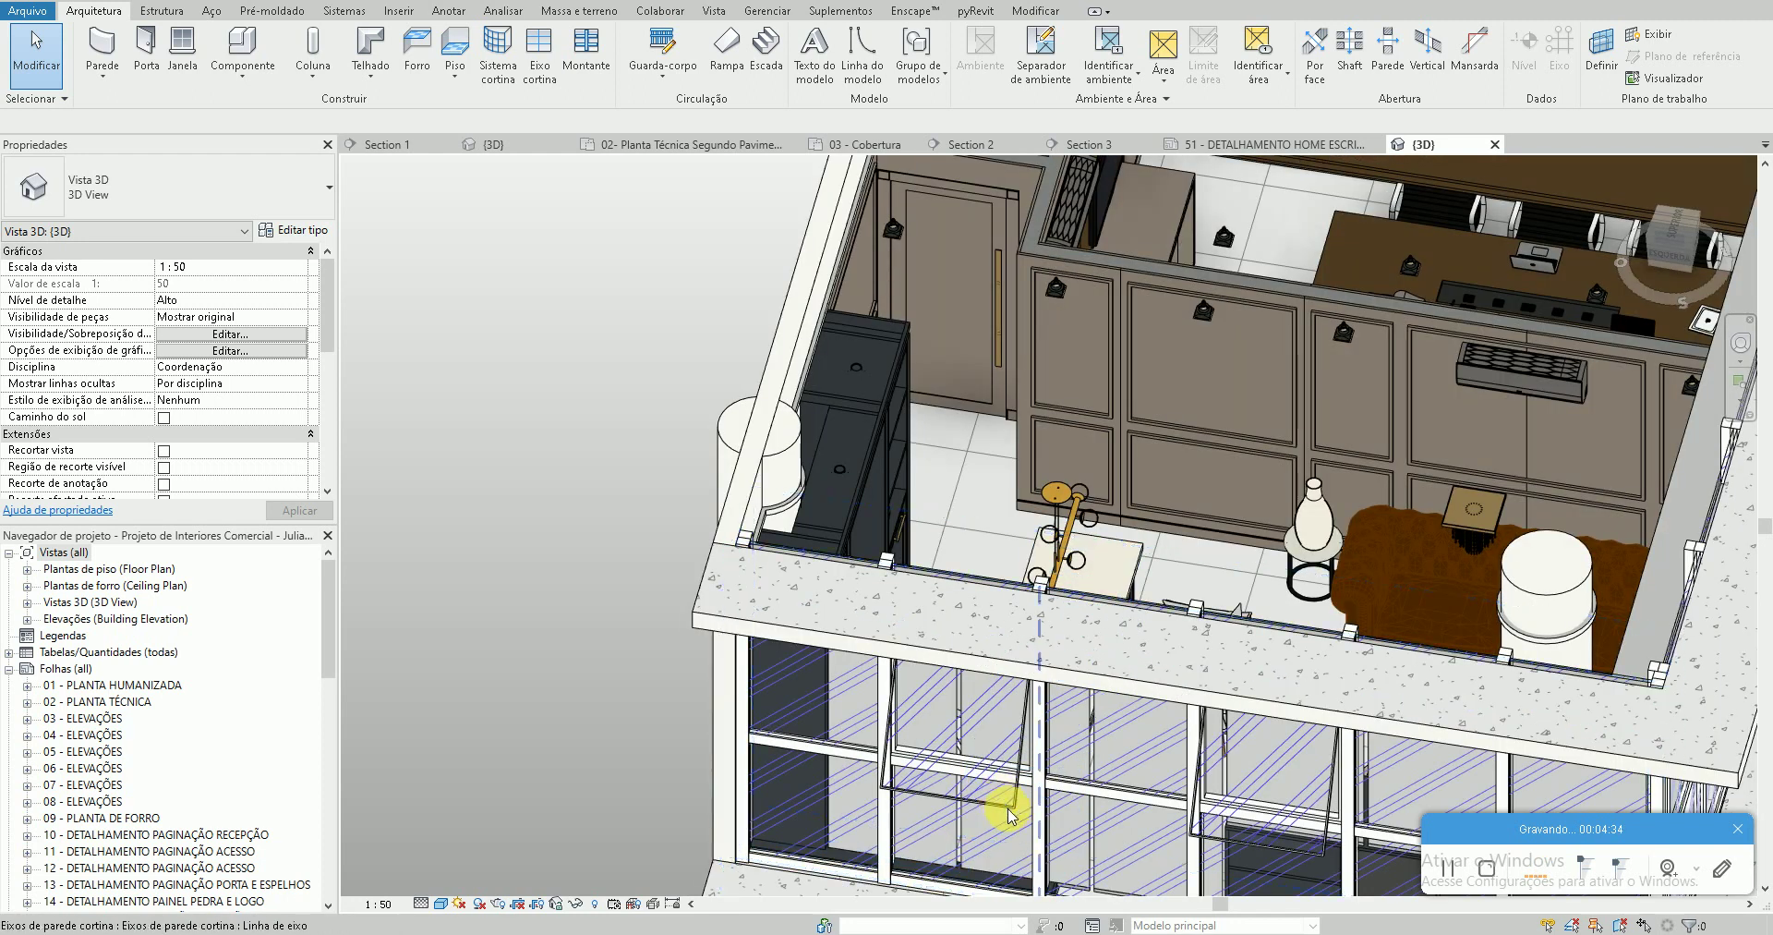
scroll(1025, 748, up, 2)
click(1025, 703)
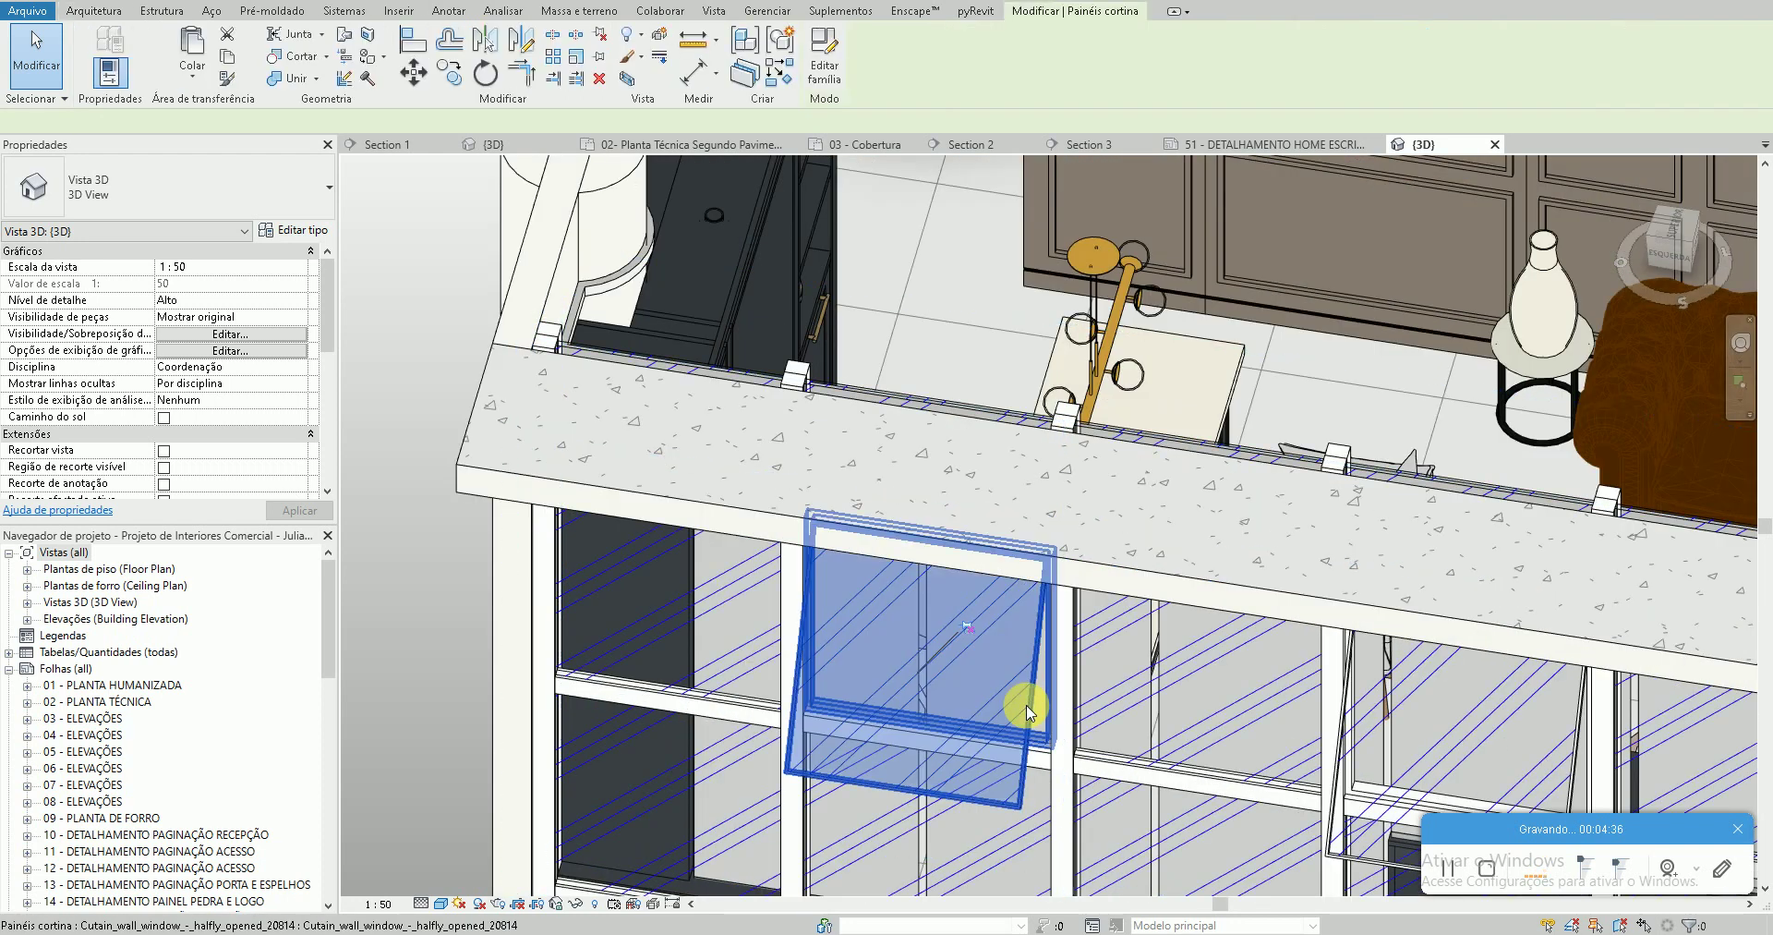
Edit the panel's family and load it into the residential dormer project
click(831, 92)
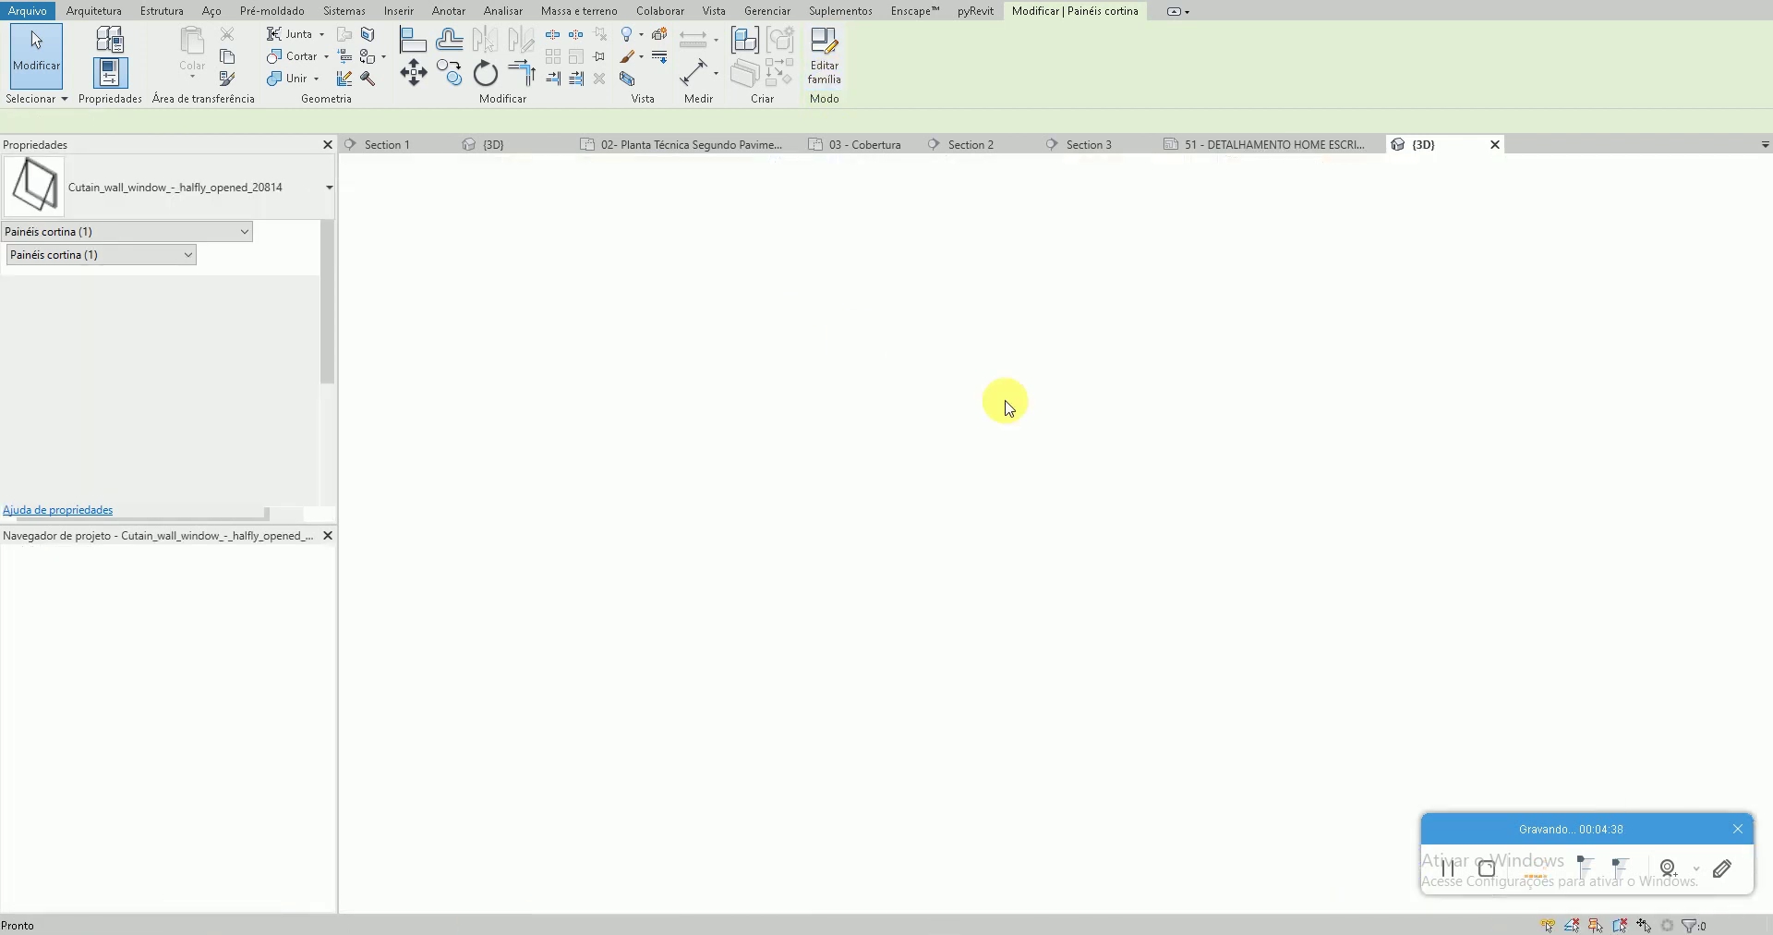
click(1456, 53)
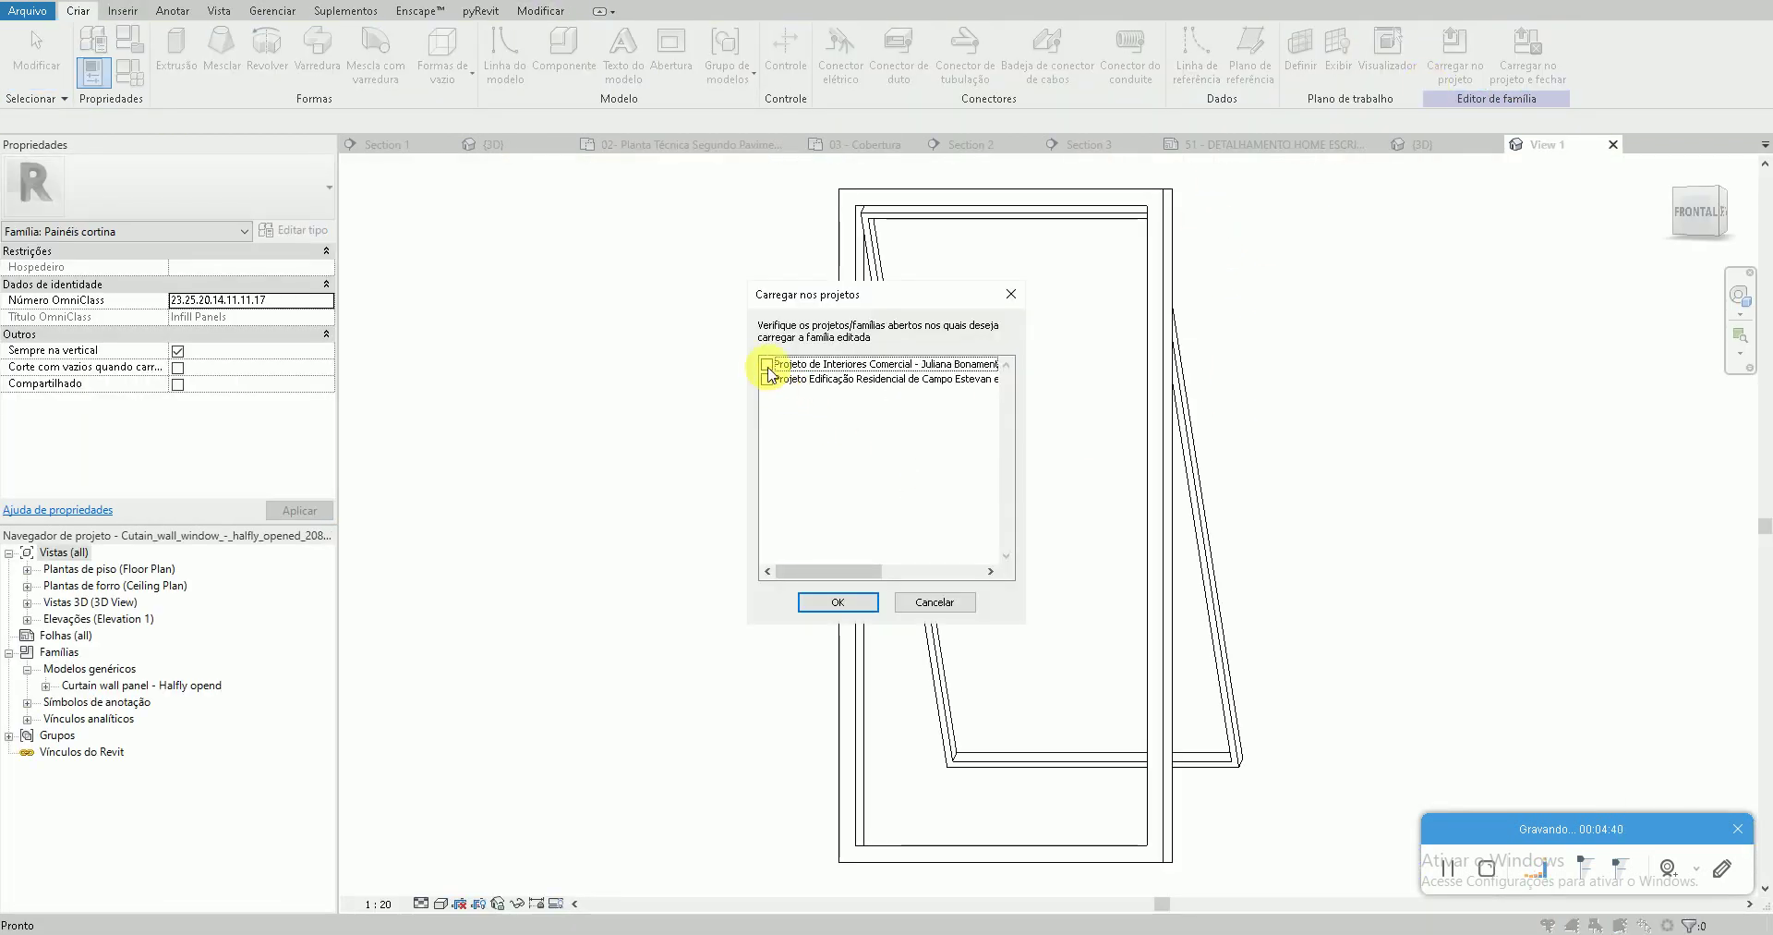
click(766, 379)
click(838, 602)
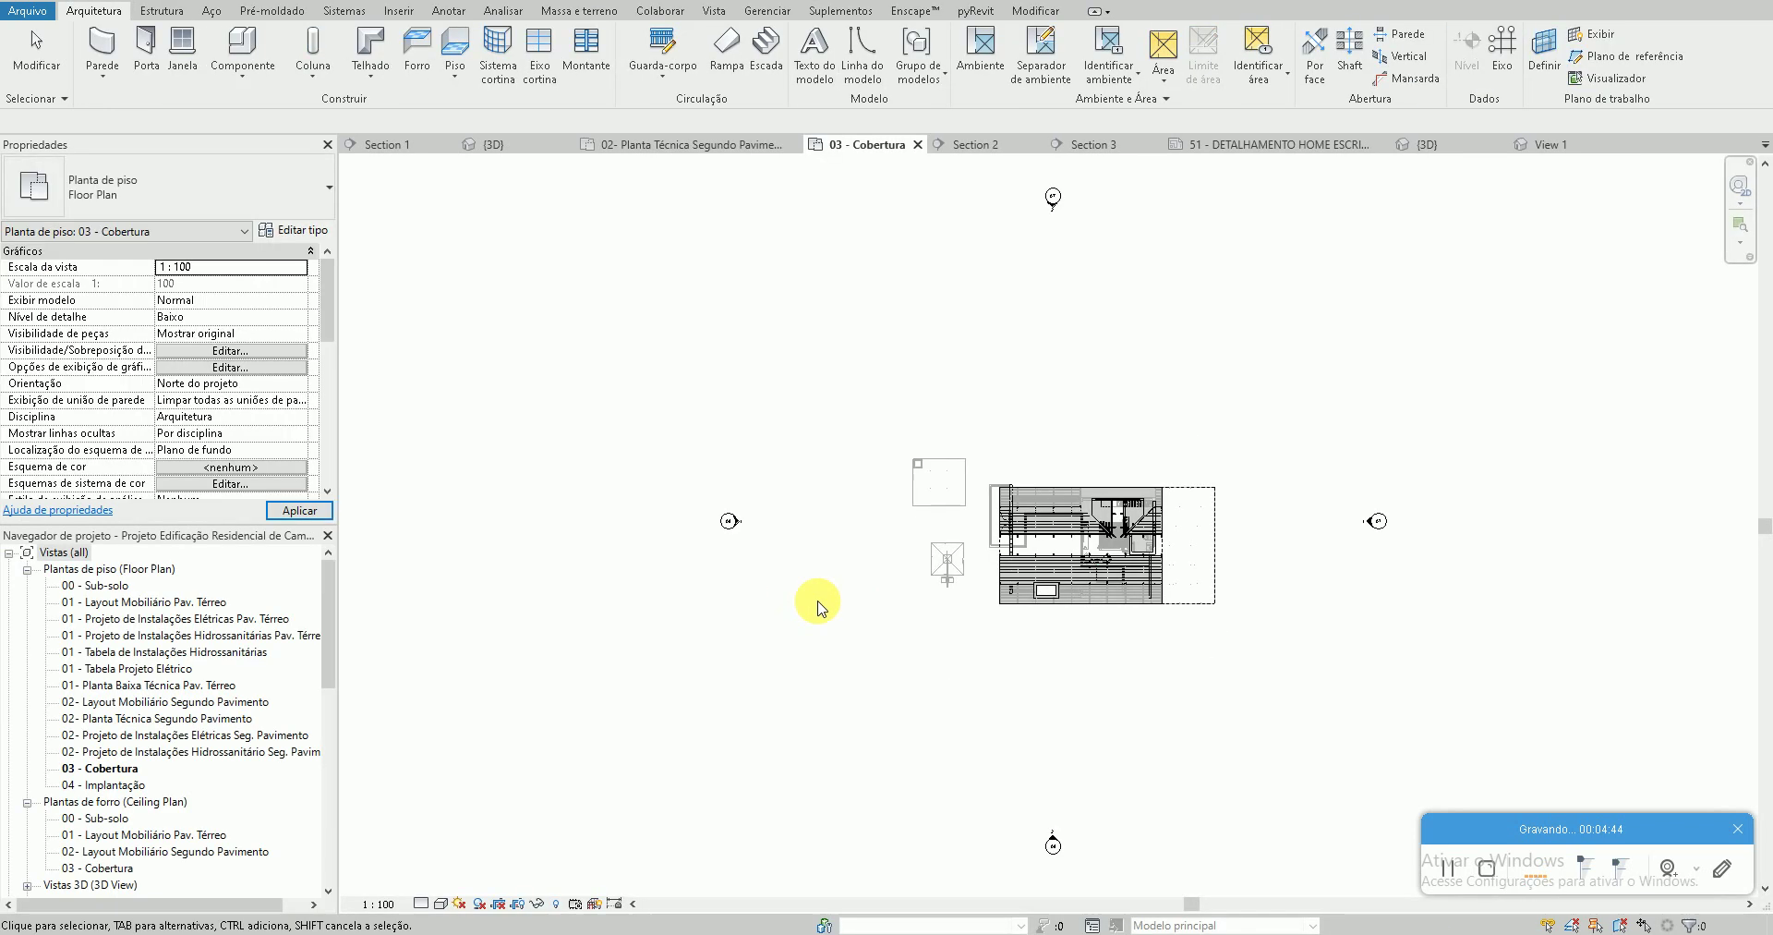
Swap the panel below the new grid line to the Curtain_wall_window halfly_opened type
key(ctrl+Tab)
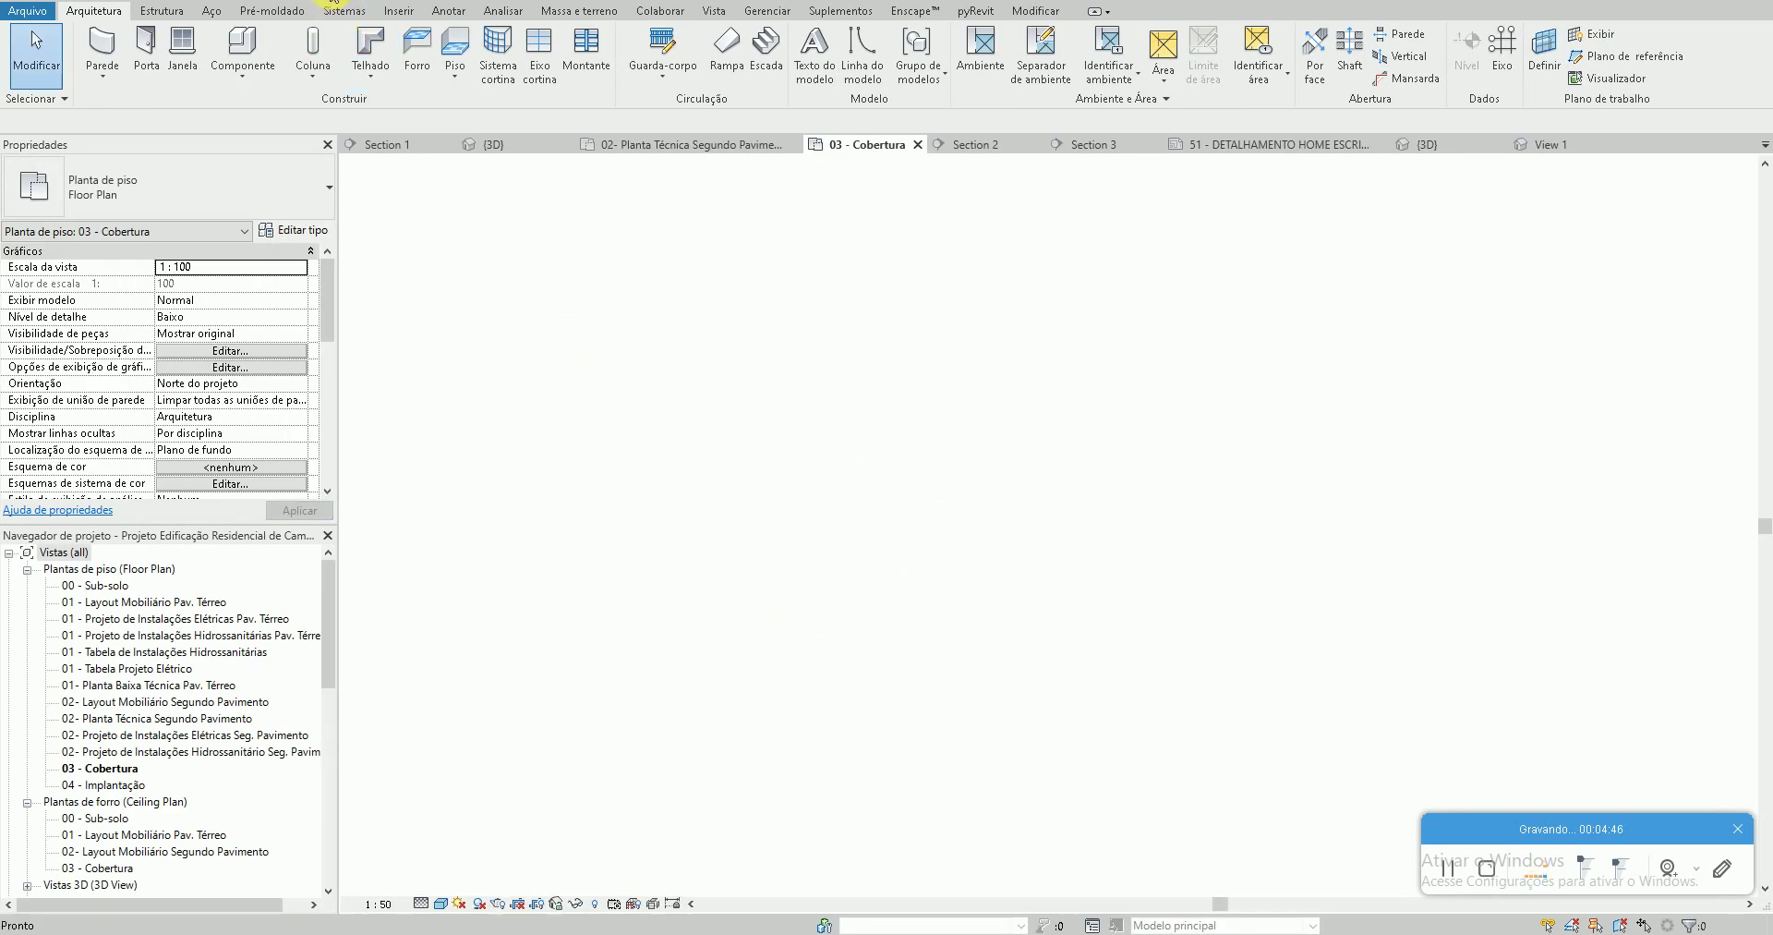
scroll(979, 519, up, 5)
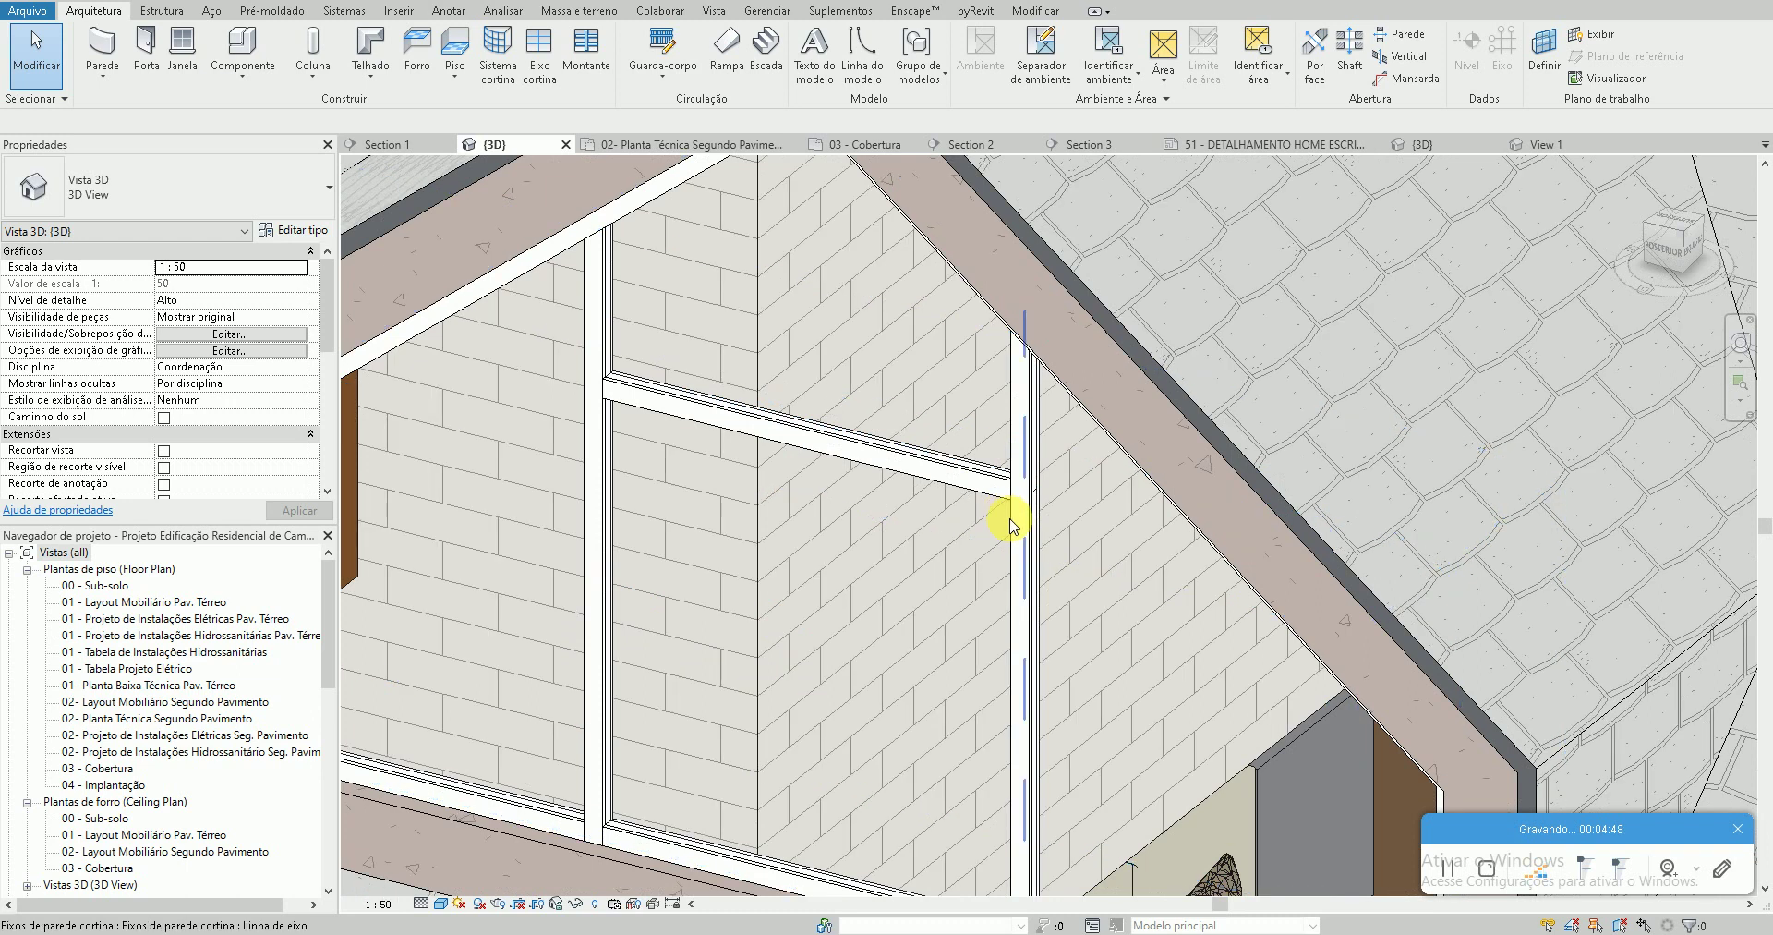
click(1013, 524)
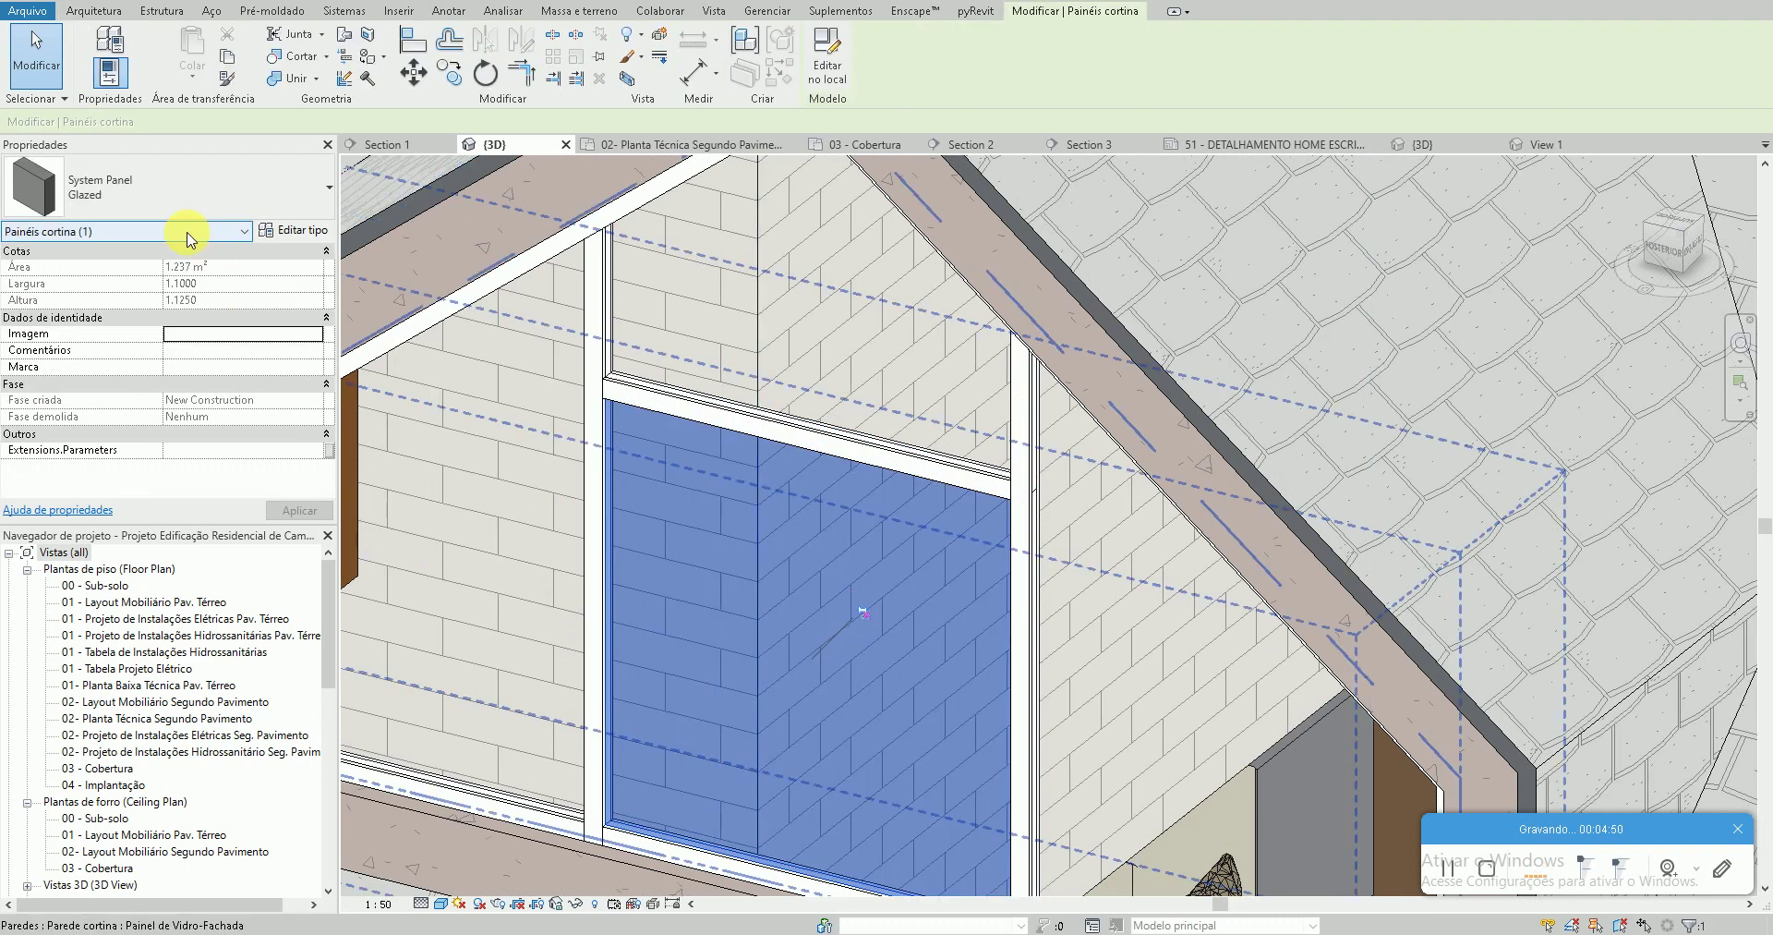
click(168, 200)
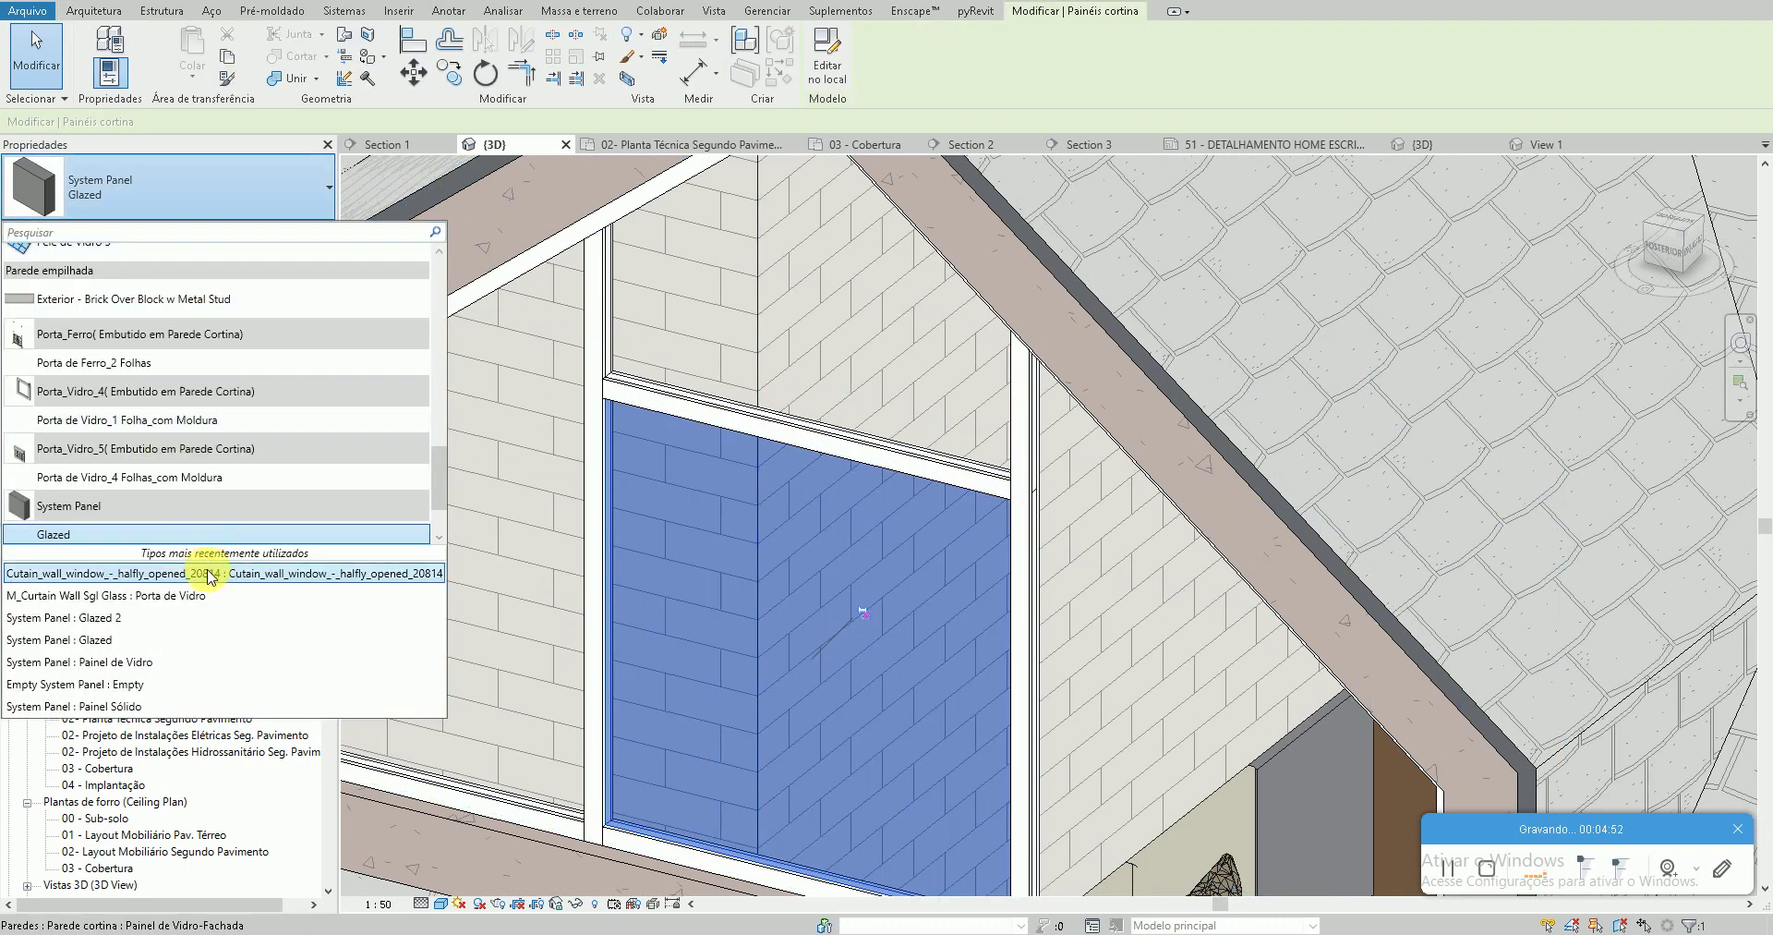
click(315, 576)
key(Escape)
Orbit around the dormer and select the window panel to check its 30° opening angle
scroll(542, 376, down, 3)
scroll(938, 526, down, 3)
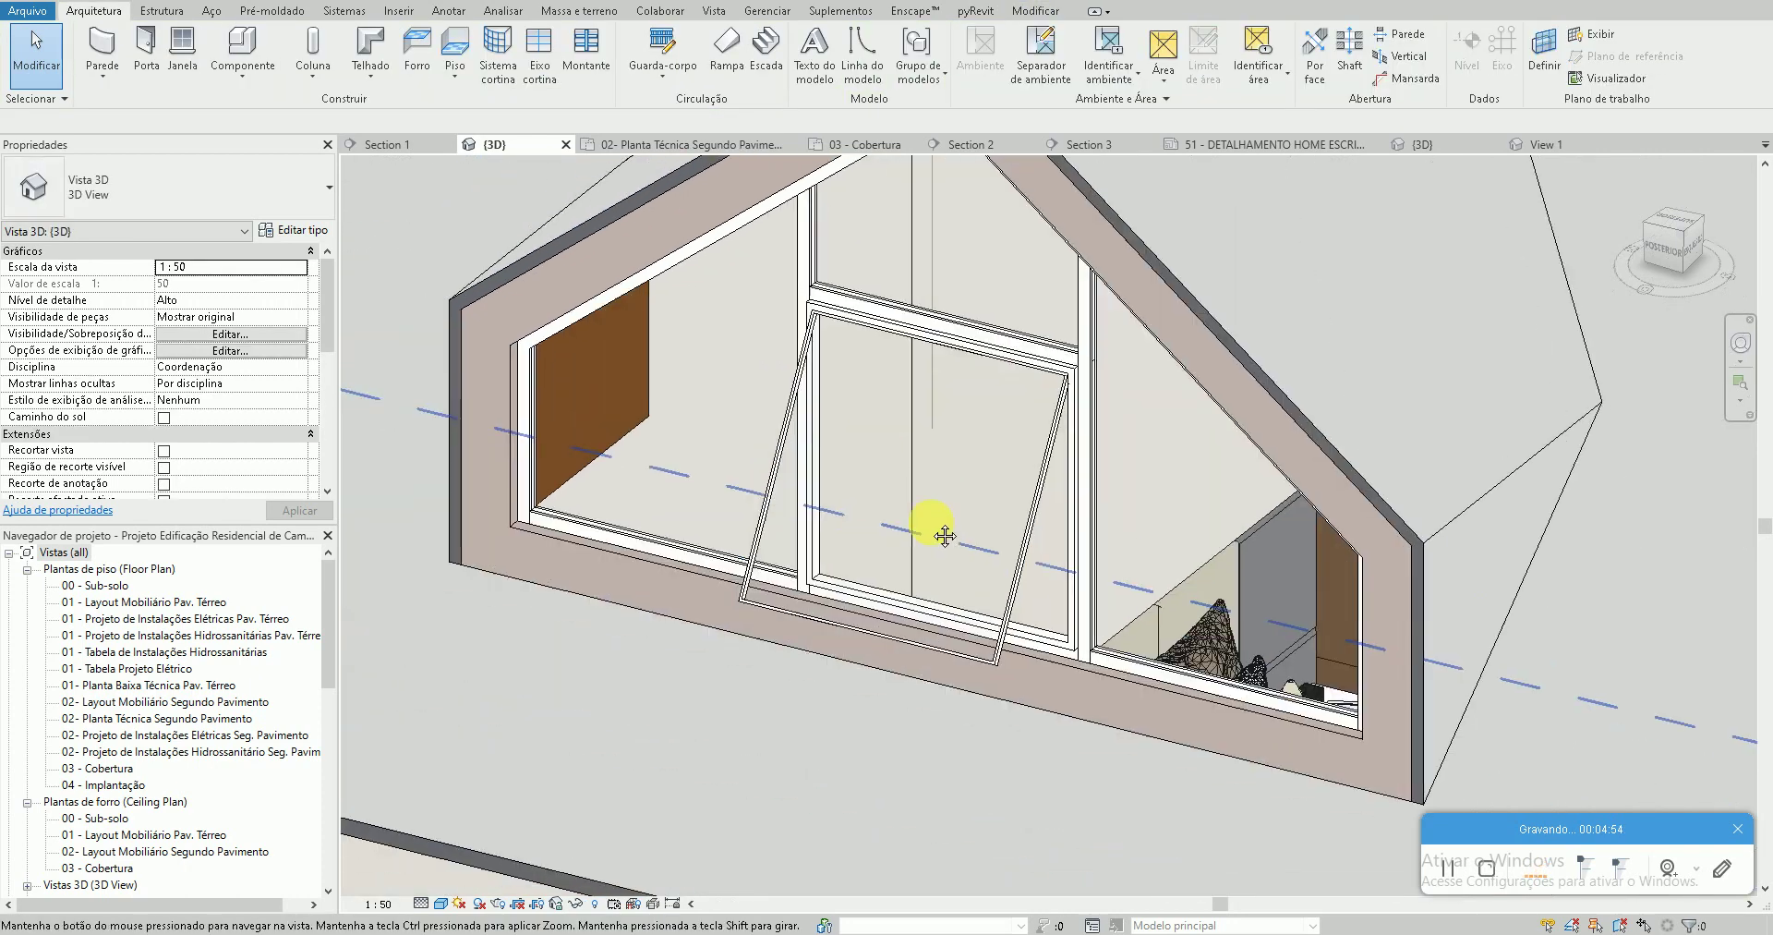
scroll(908, 646, up, 1)
scroll(914, 628, down, 2)
shift+middle_drag(921, 613, 851, 705)
scroll(949, 542, up, 3)
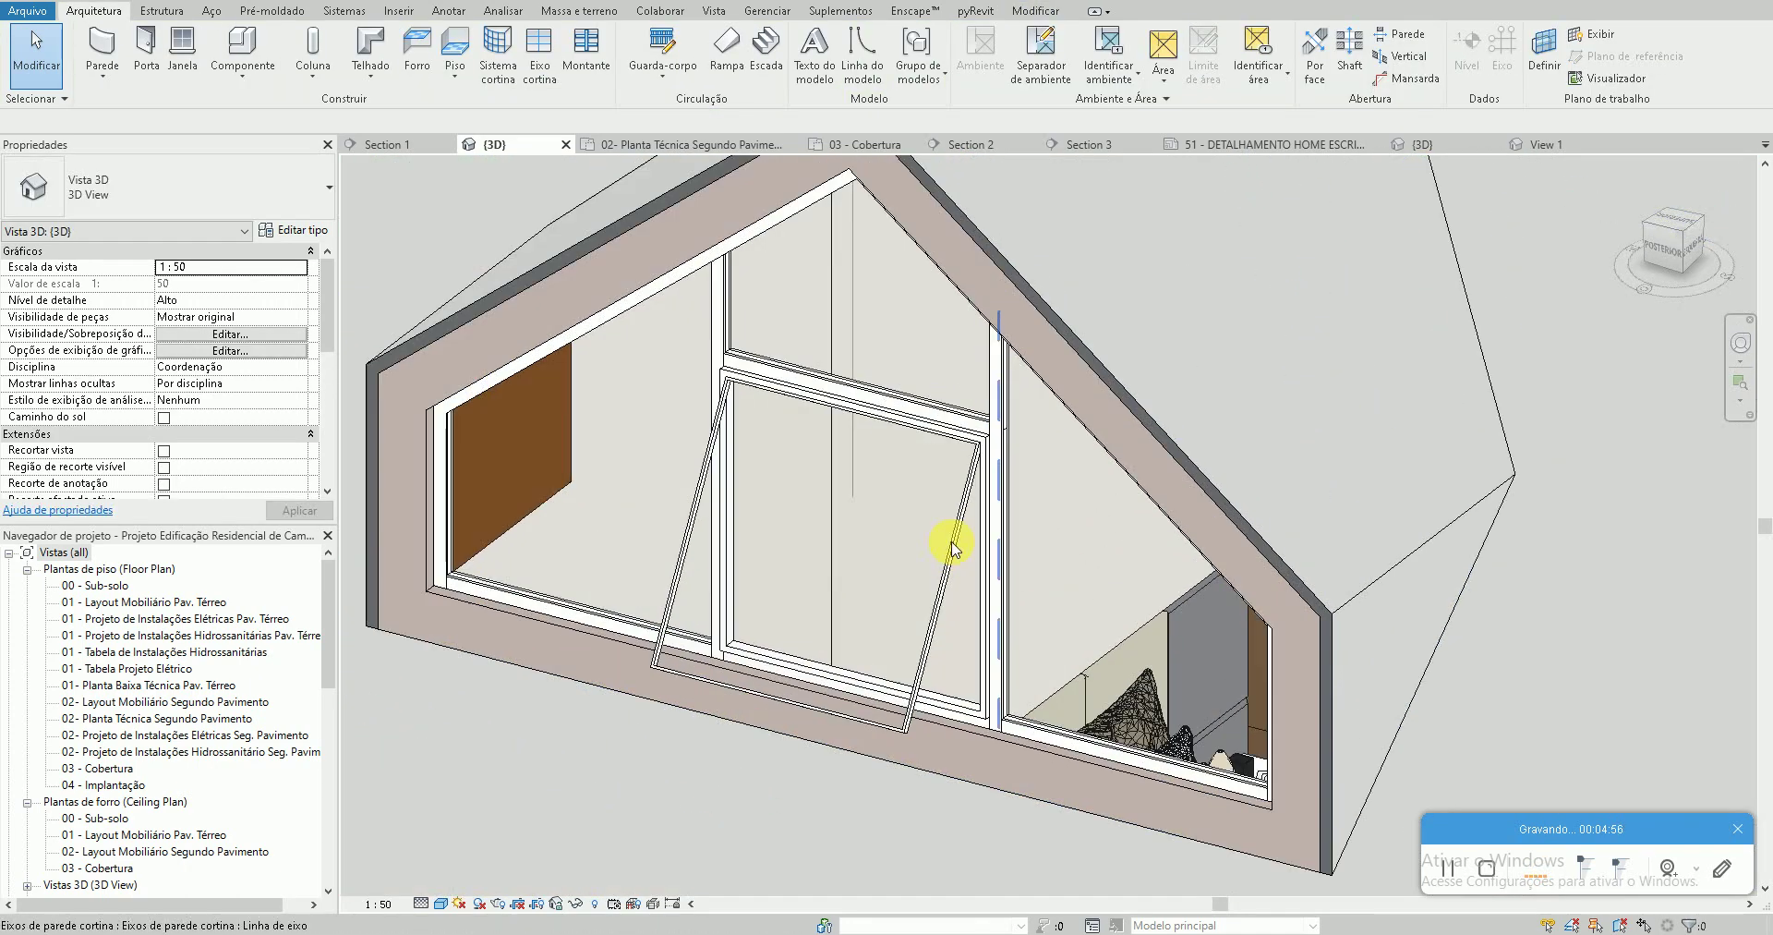
scroll(950, 545, up, 2)
click(948, 543)
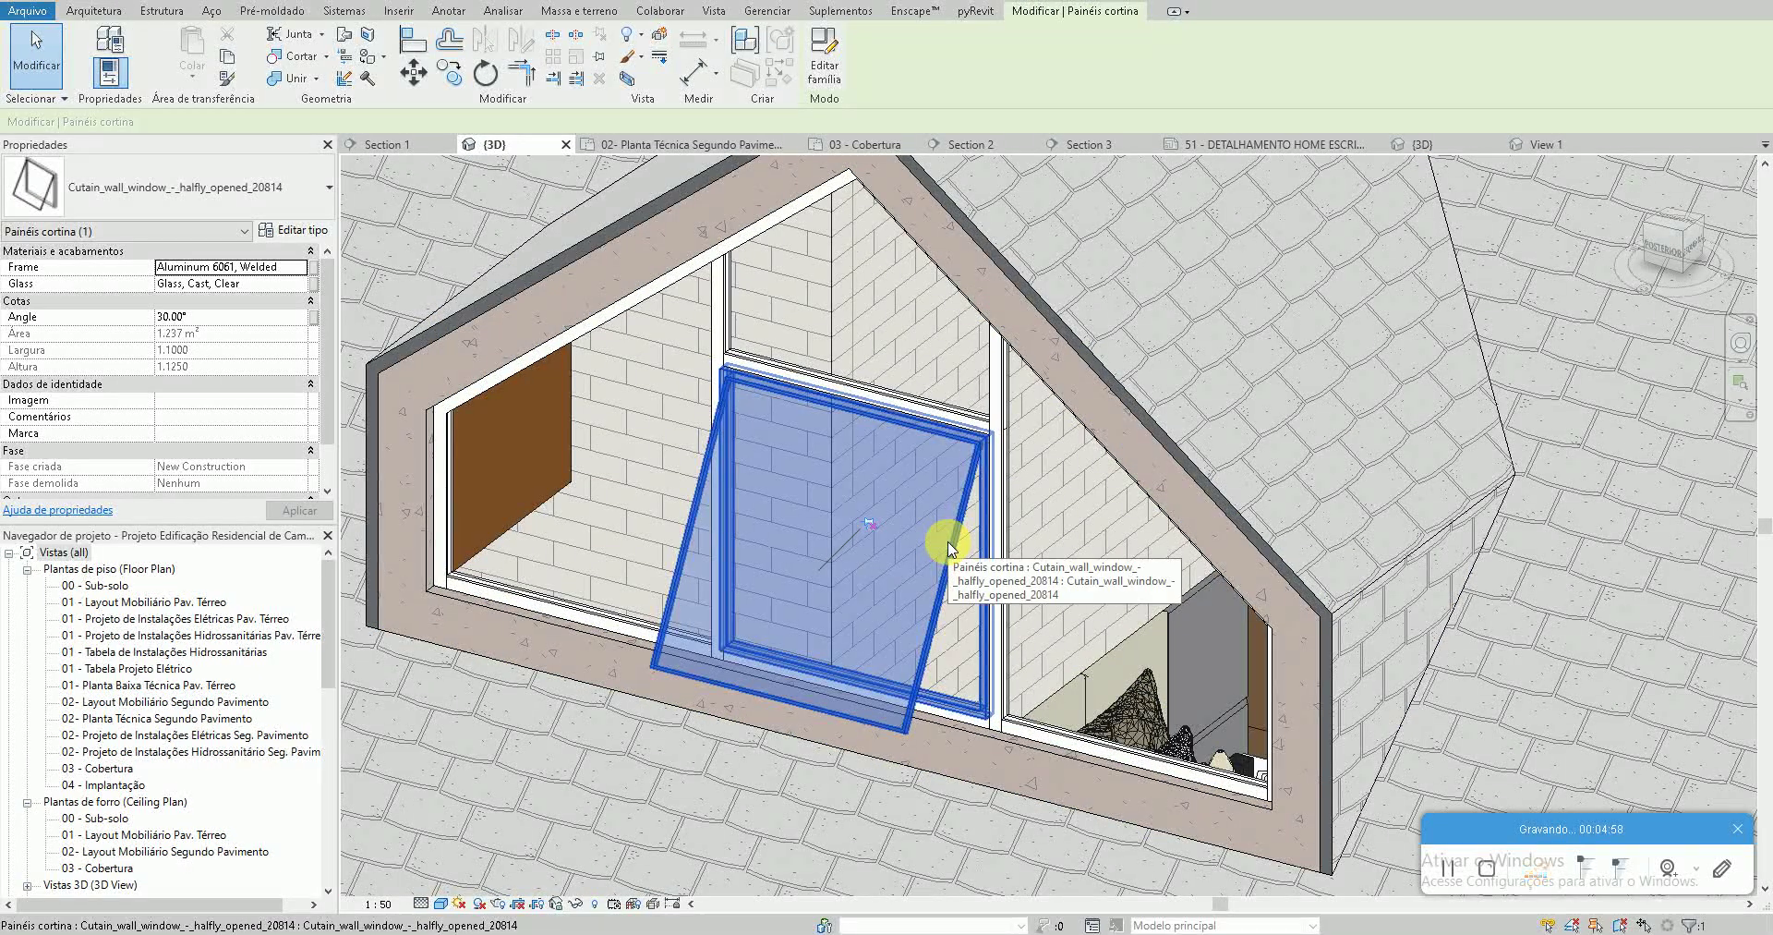
Deselect the panel and orbit to a higher view over the dormer roof
key(Escape)
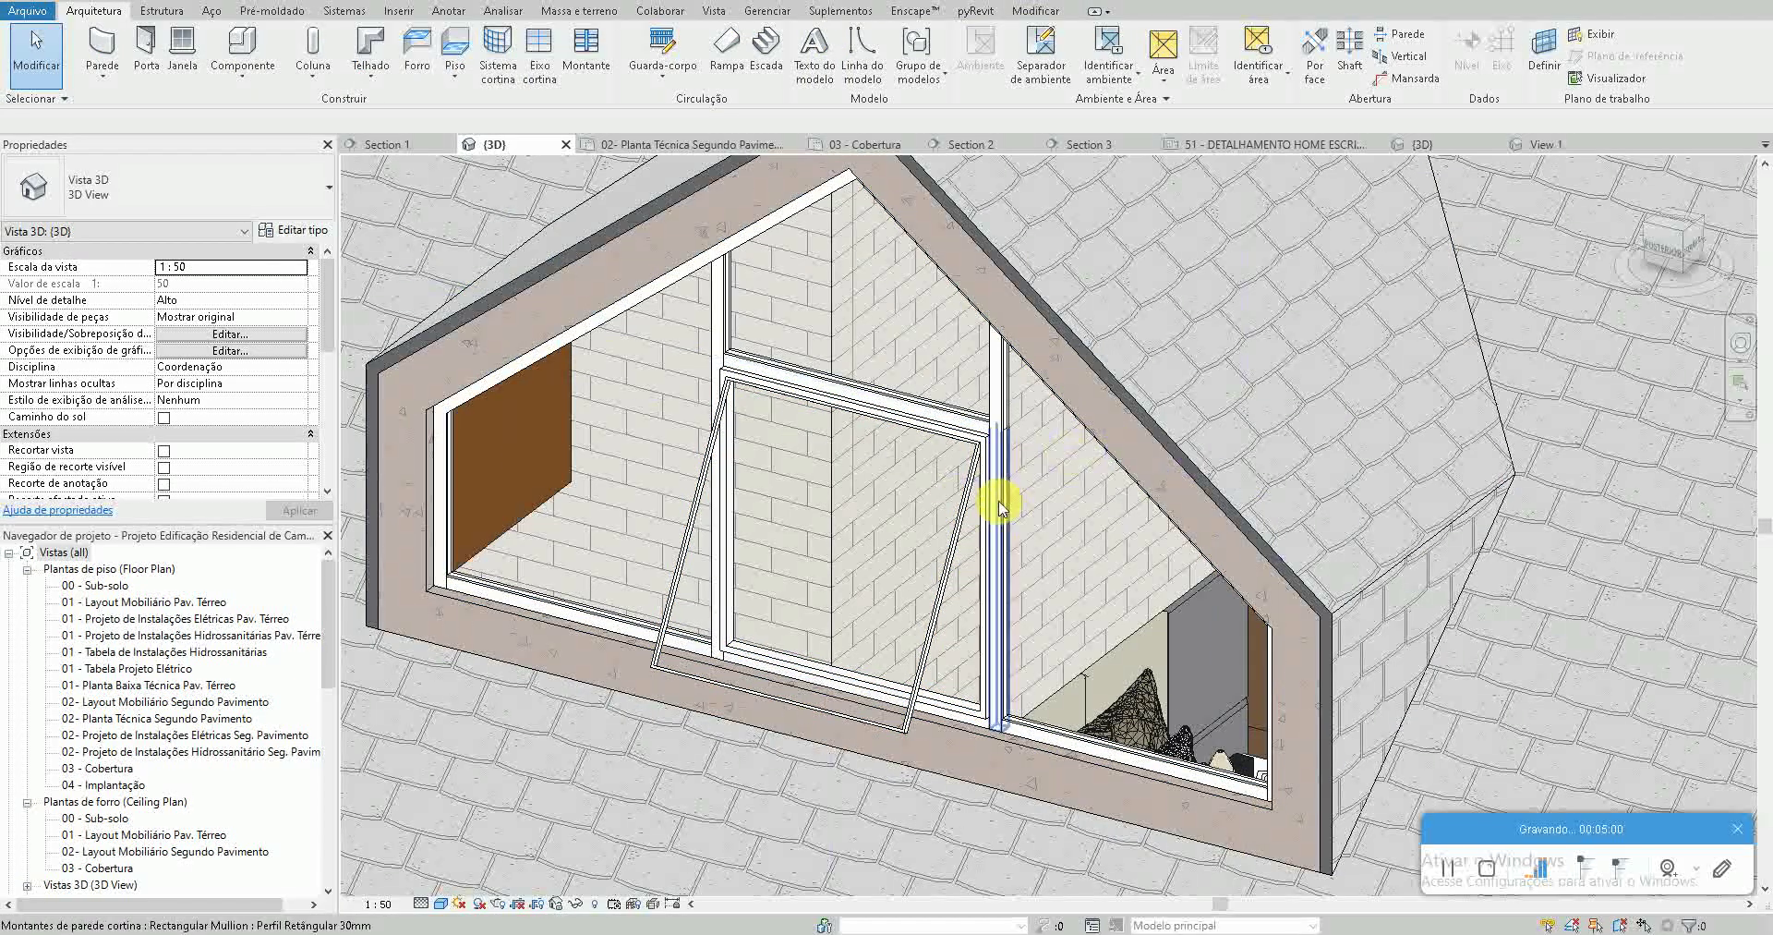
shift+middle_drag(1032, 349, 1021, 492)
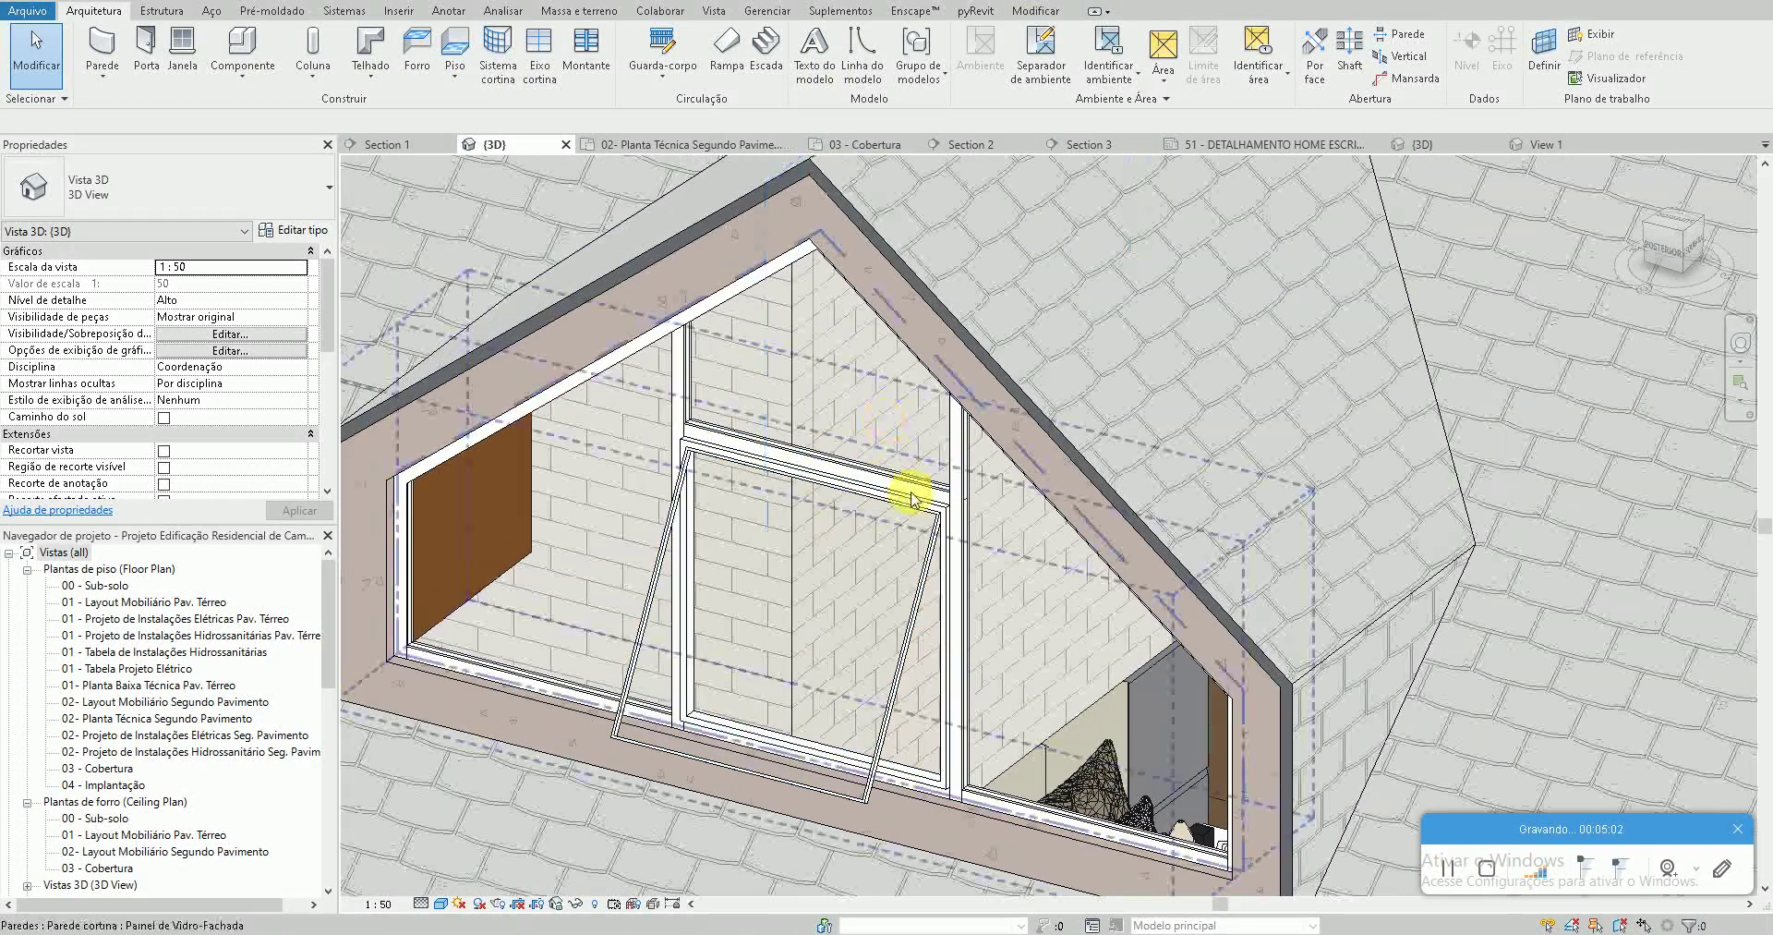
scroll(917, 544, down, 2)
scroll(989, 566, down, 2)
mouse_move(989, 566)
shift+middle_down()
mouse_move(894, 745)
mouse_move(859, 766)
mouse_move(951, 760)
shift+middle_up()
scroll(542, 614, up, 2)
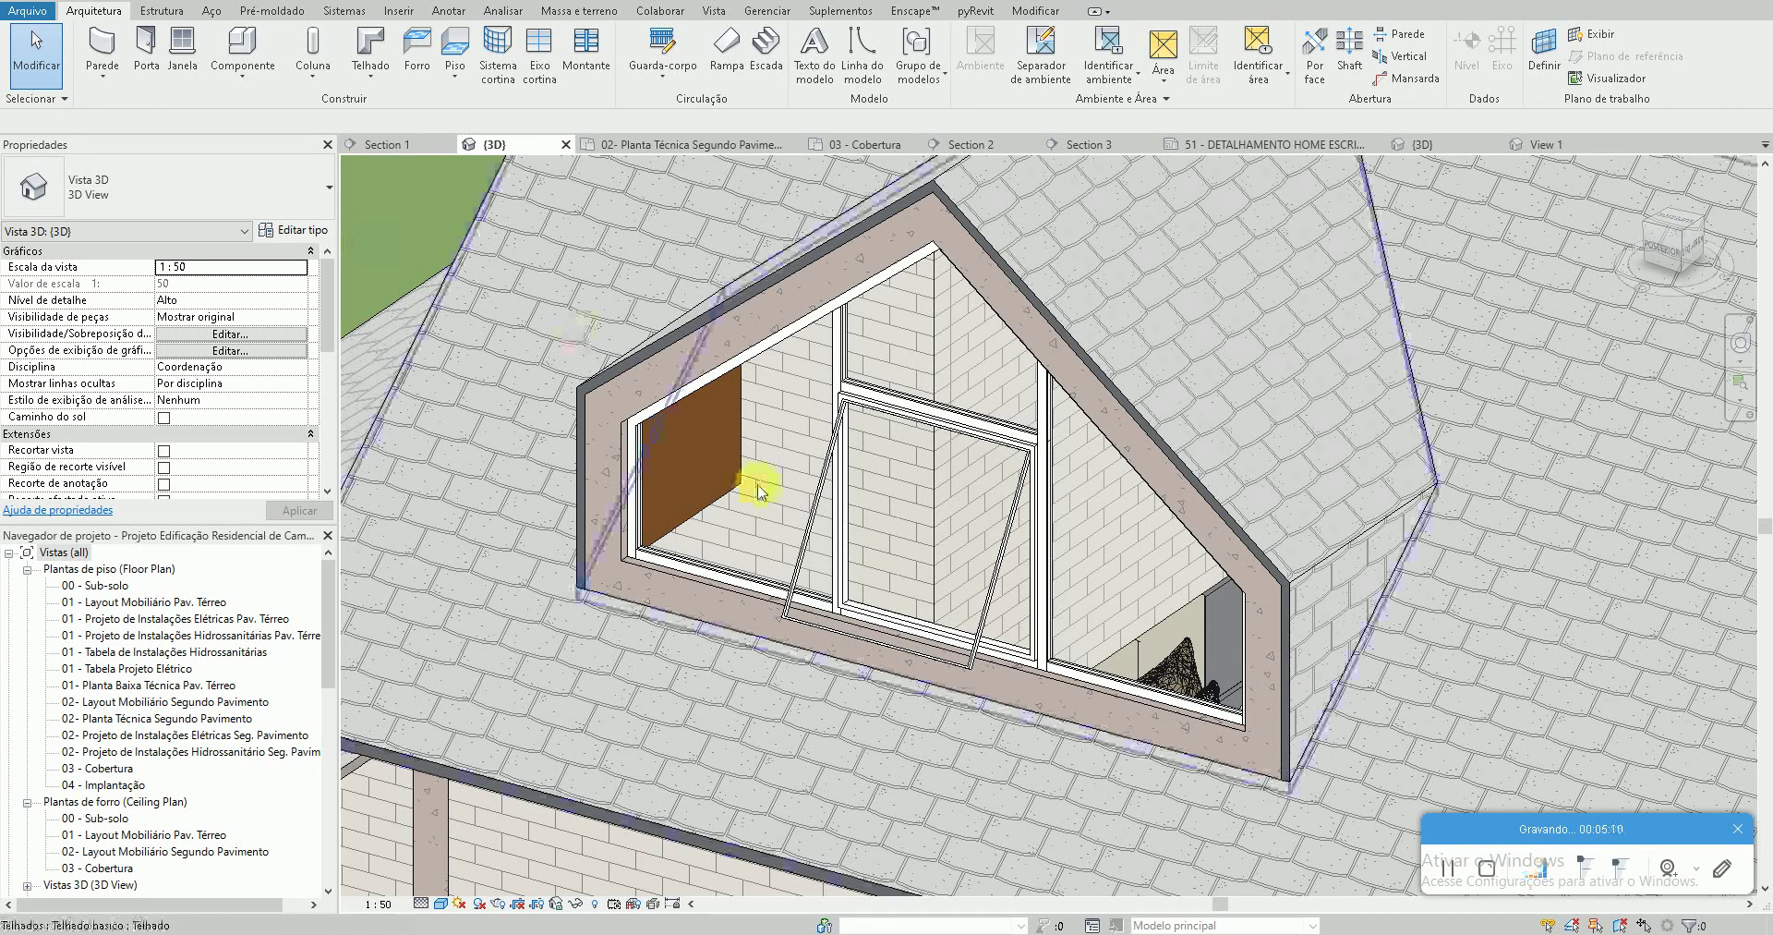
Pan the dormer into a final view, then bring the YouTube channel browser to the front
key(Tab)
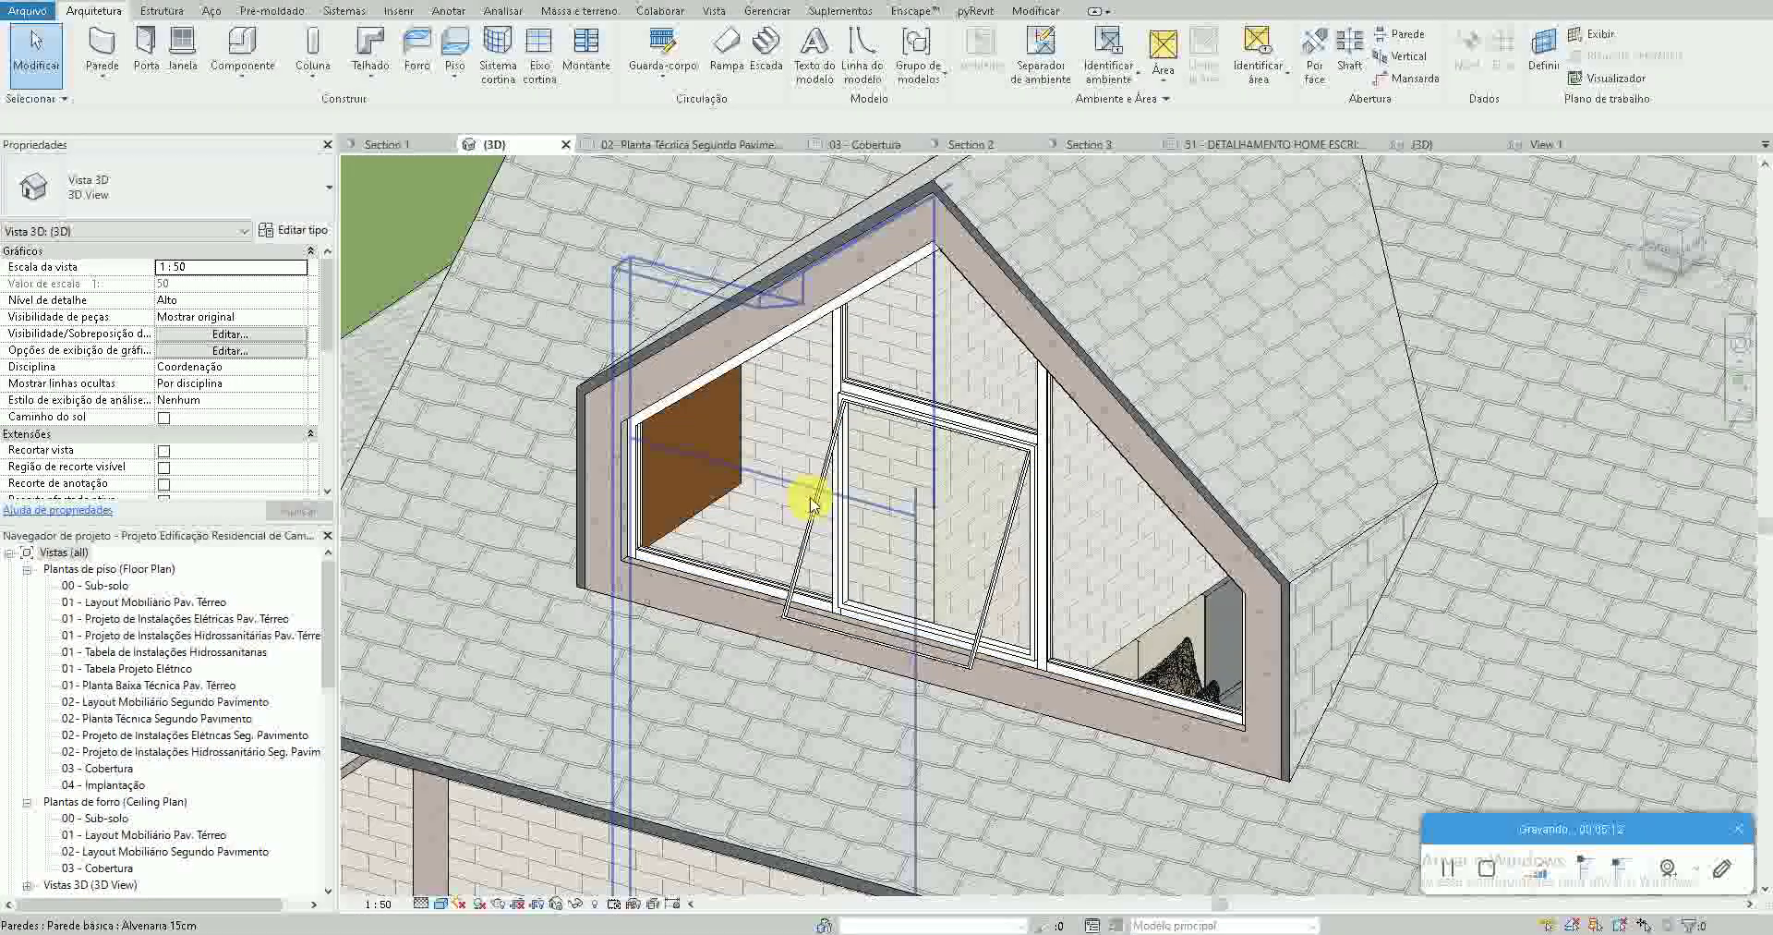
key(Tab)
key(Tab)
middle_drag(772, 448, 693, 427)
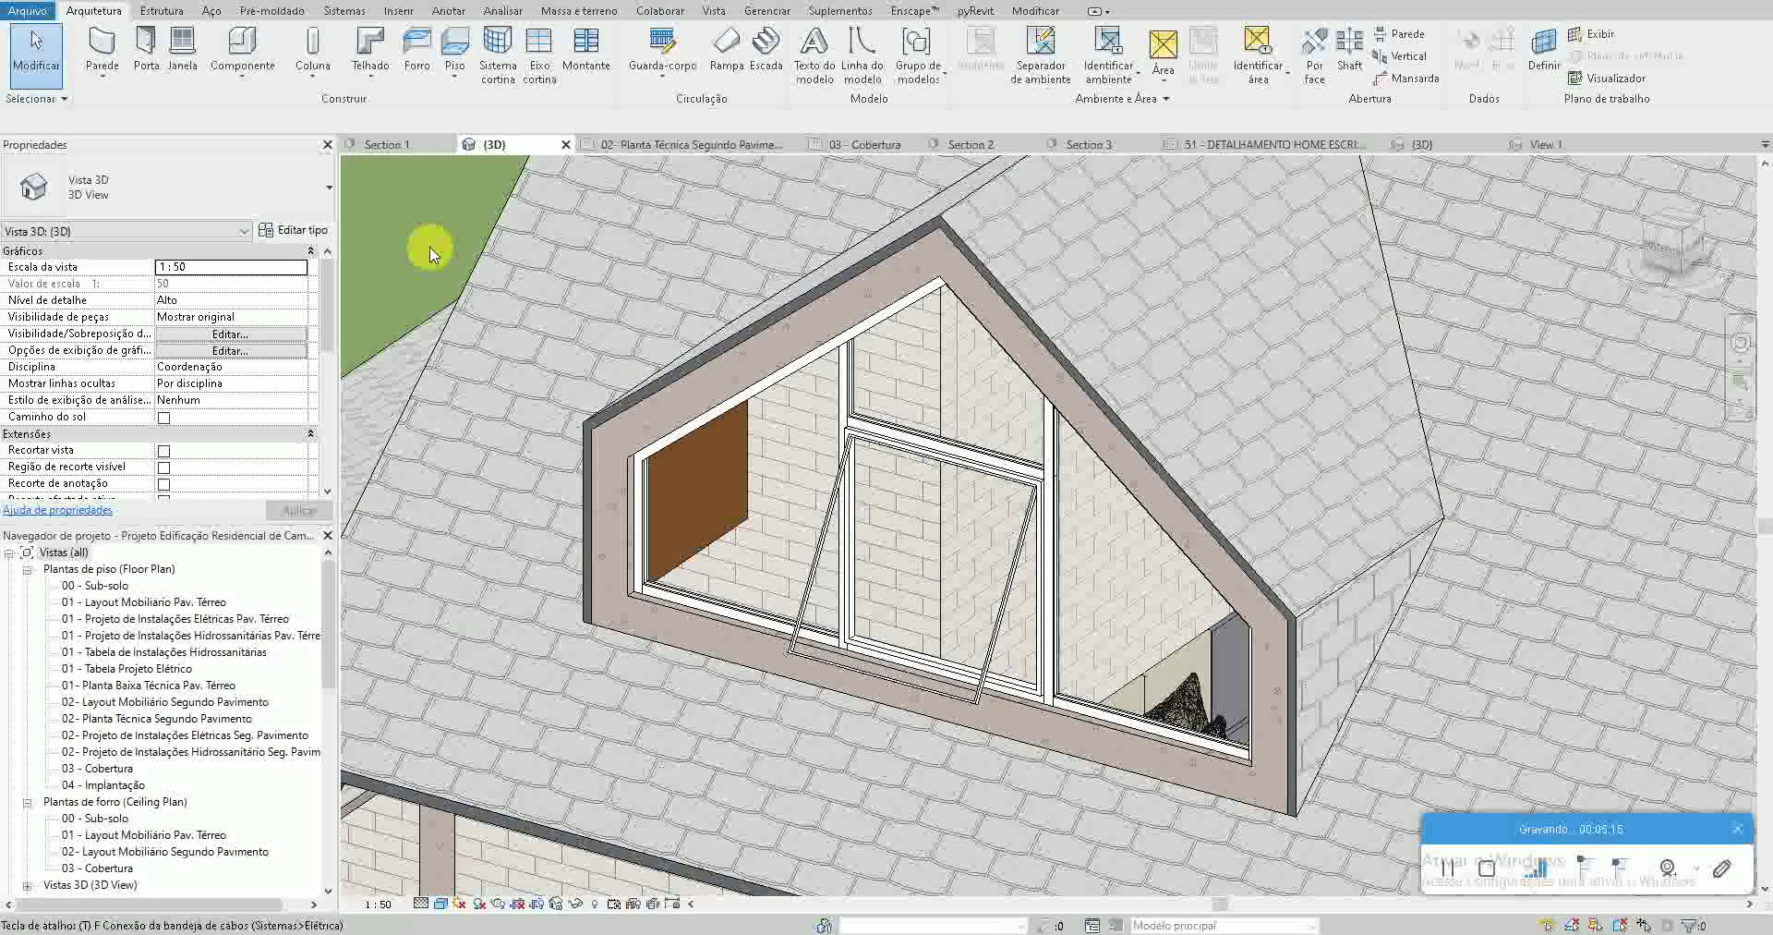
middle_drag(720, 406, 702, 403)
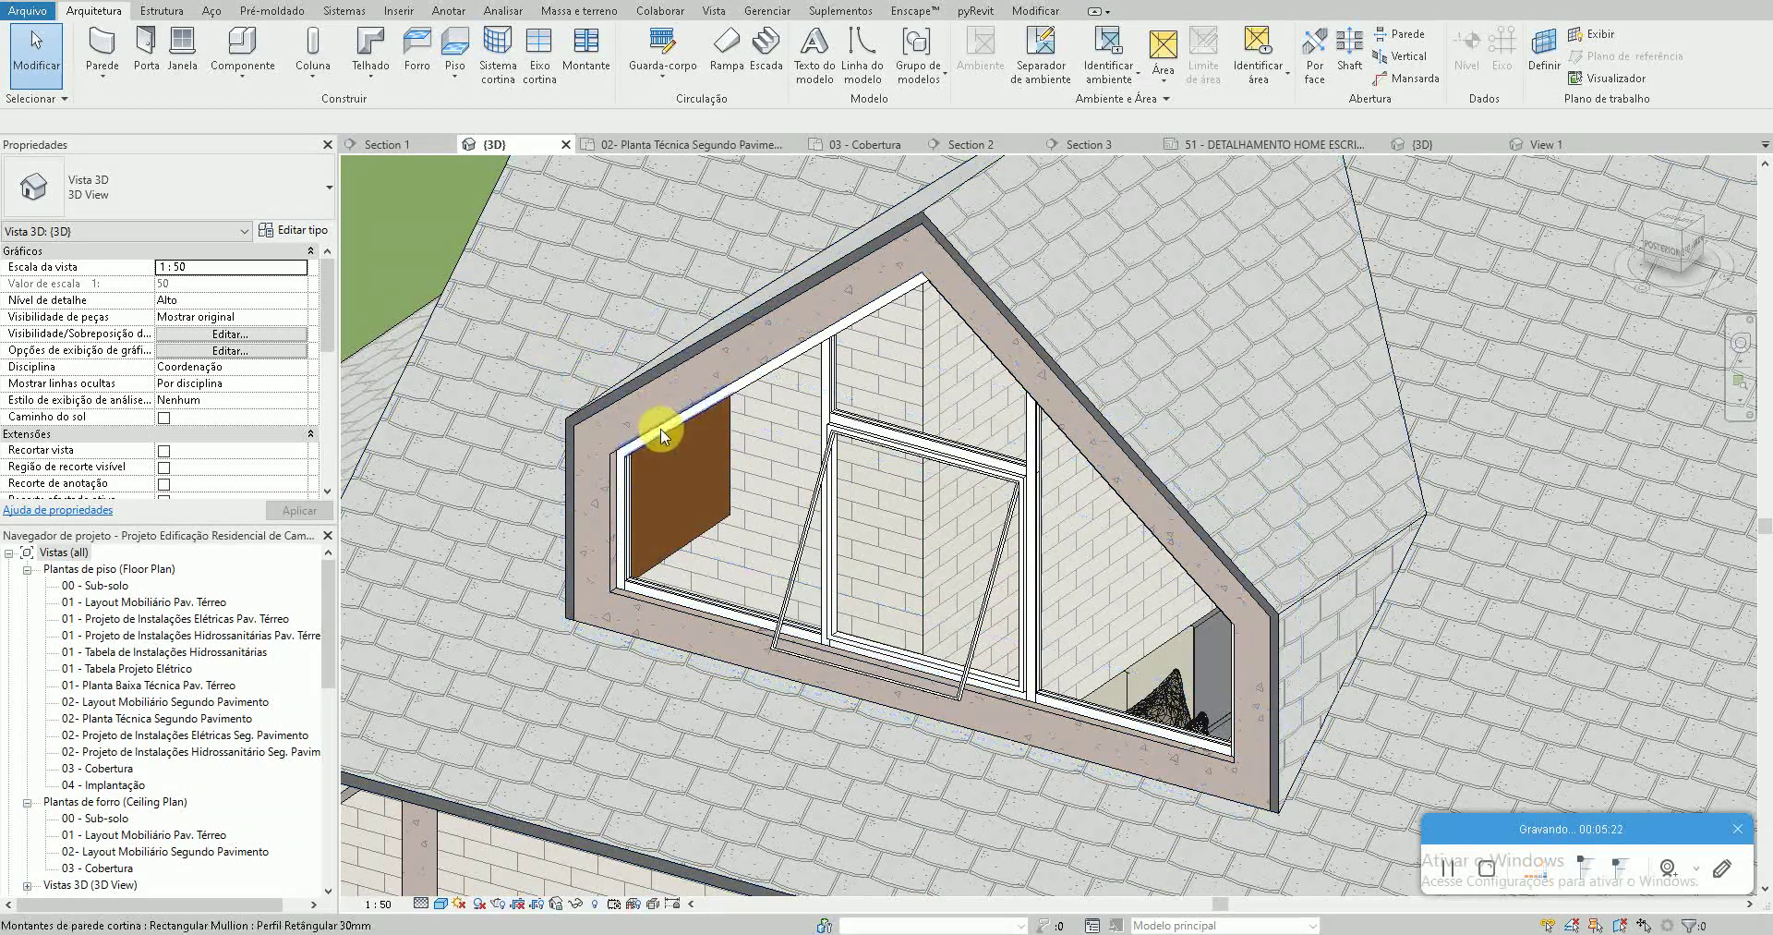
middle_drag(386, 274, 449, 303)
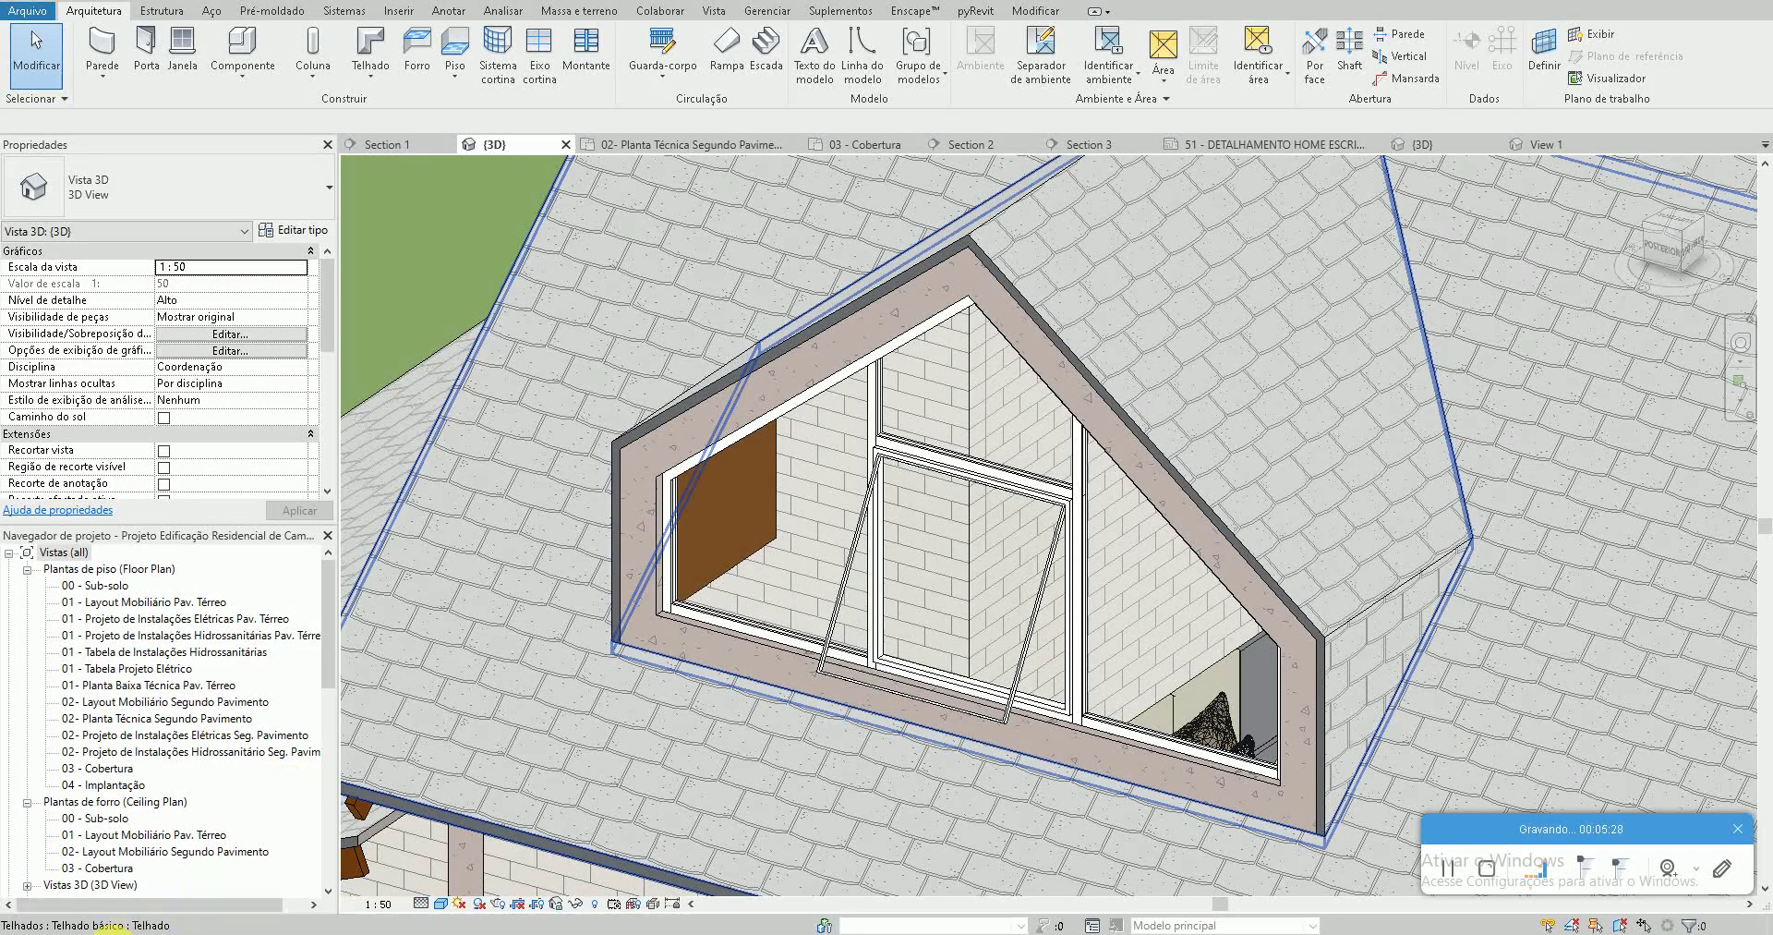
click(111, 931)
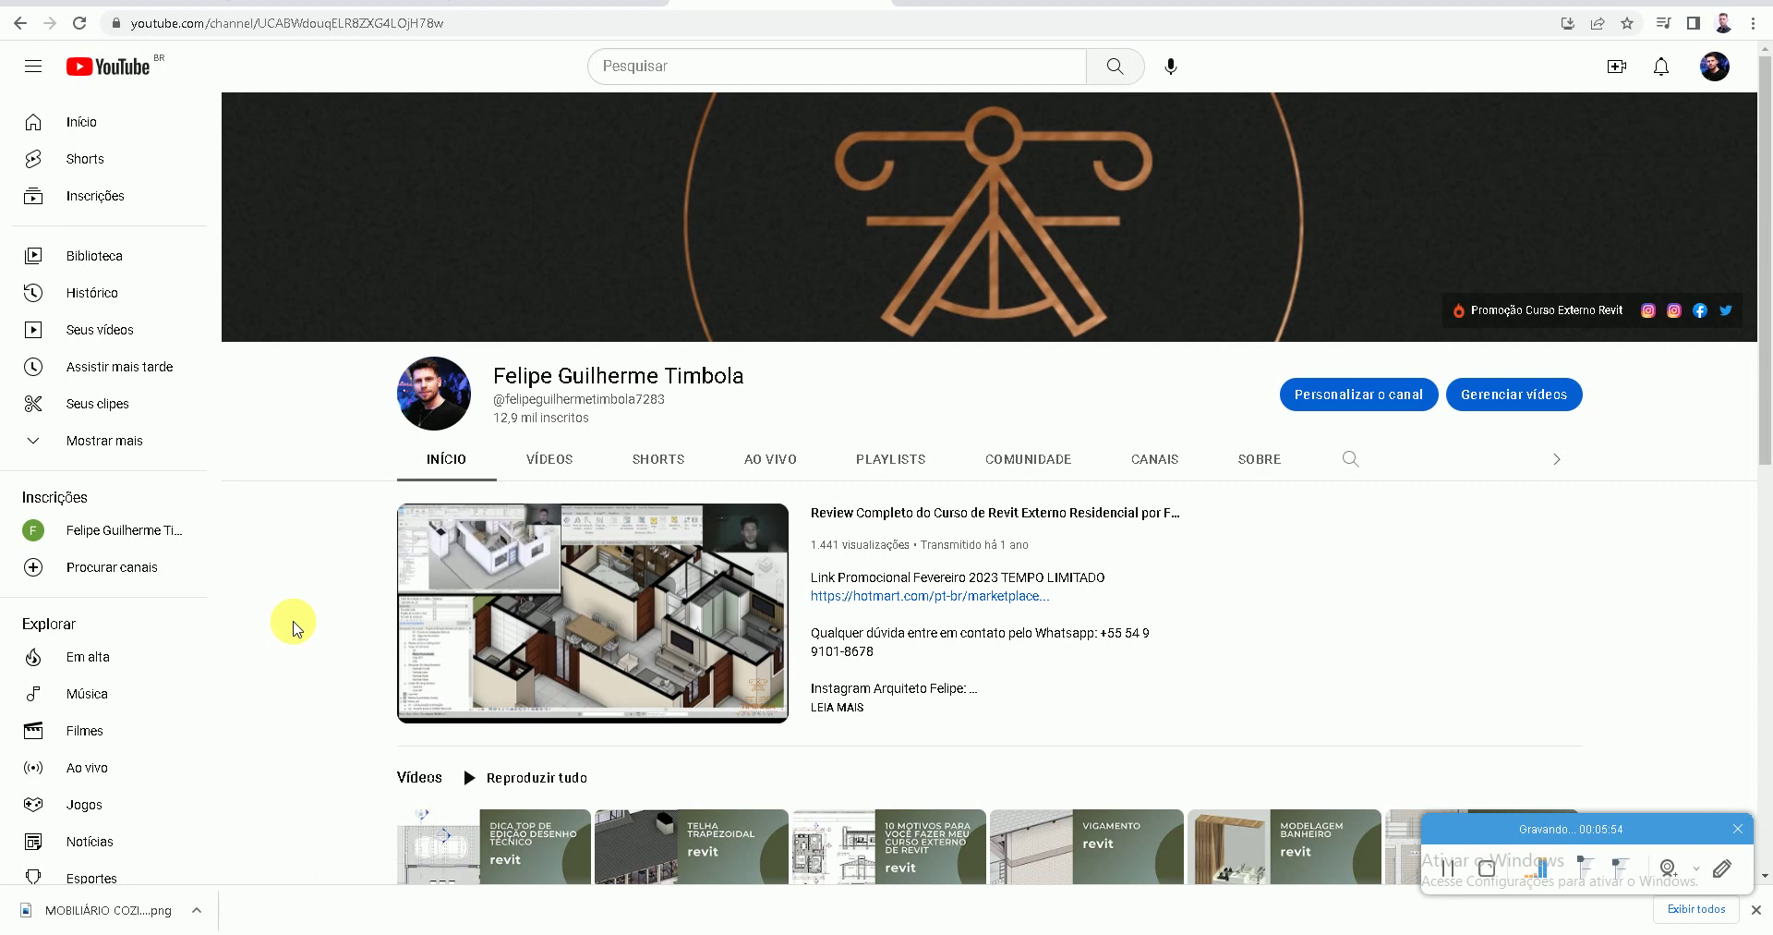
Follow the channel banner's 'Promoção Curso Externo Revit' link to the Hotmart course page
scroll(289, 622, down, 3)
scroll(337, 349, up, 1)
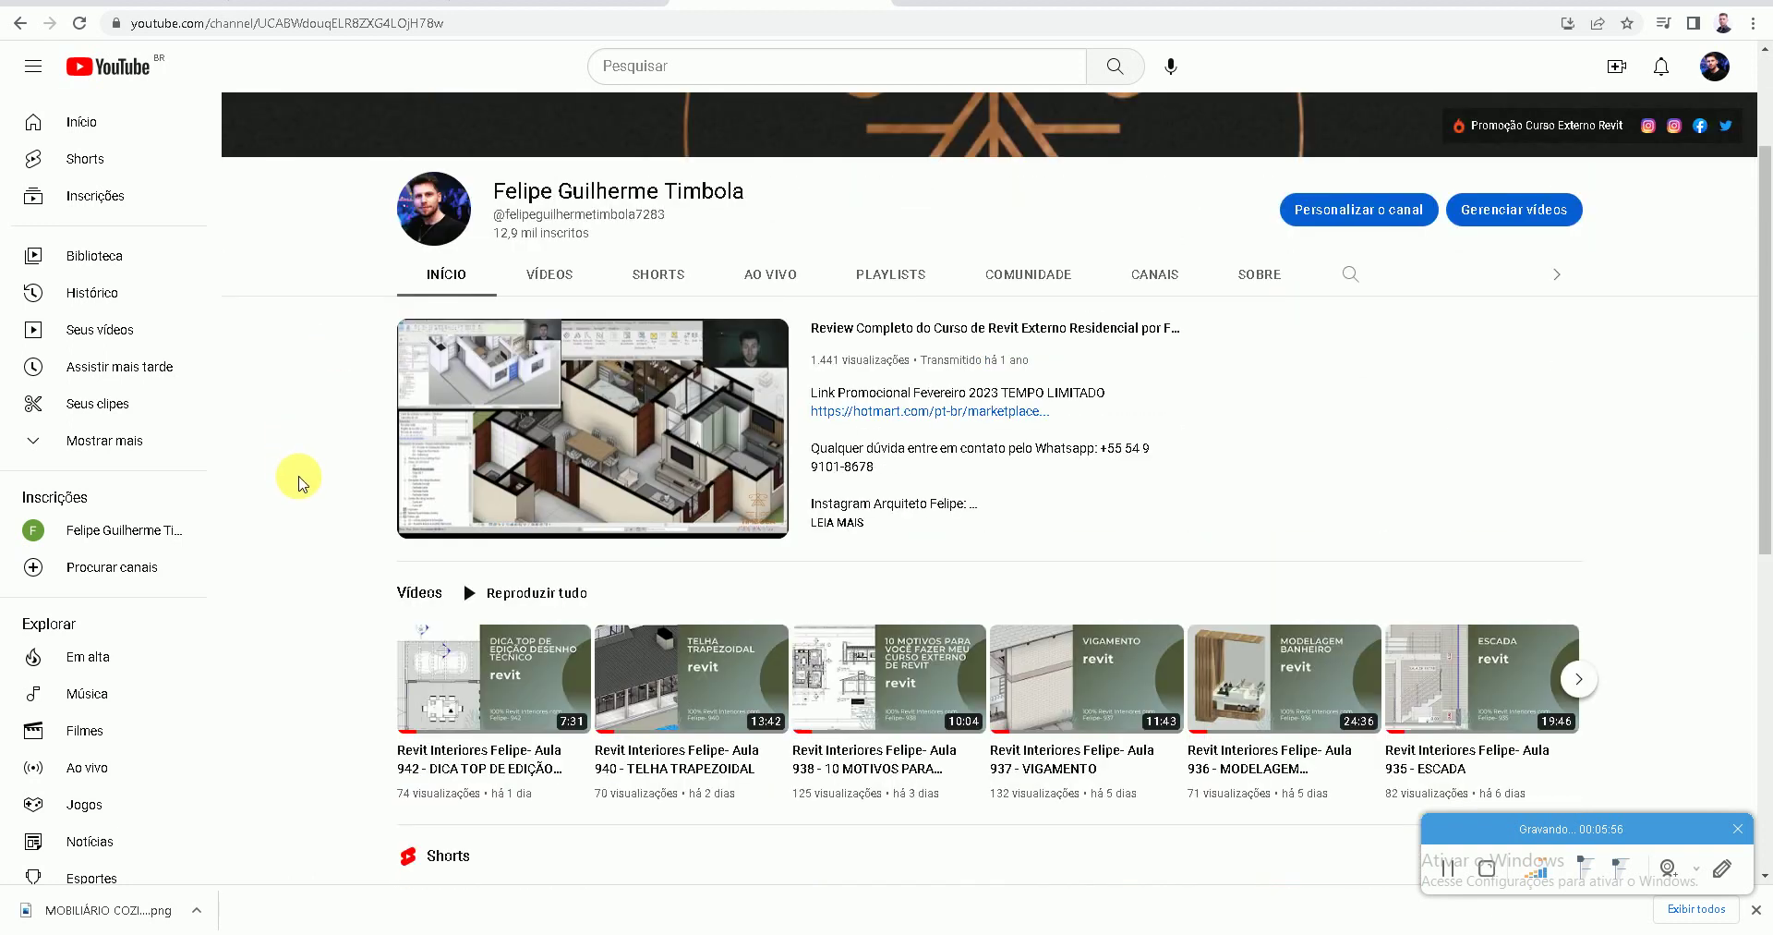
scroll(300, 494, up, 2)
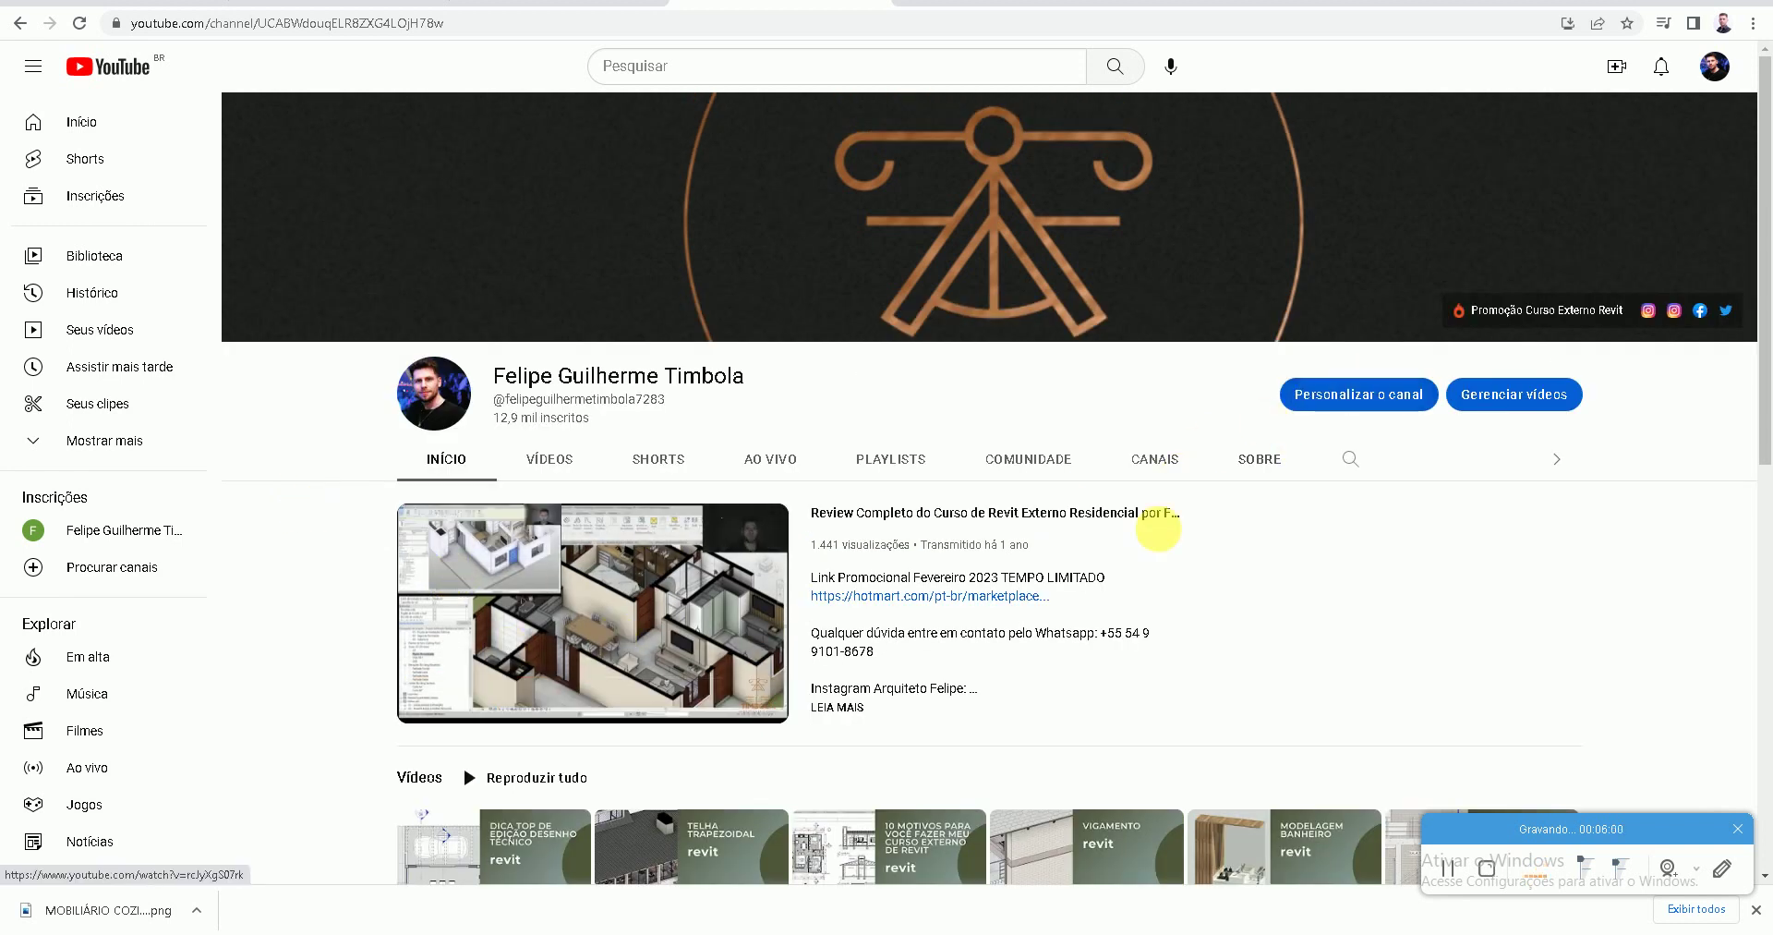
click(1510, 312)
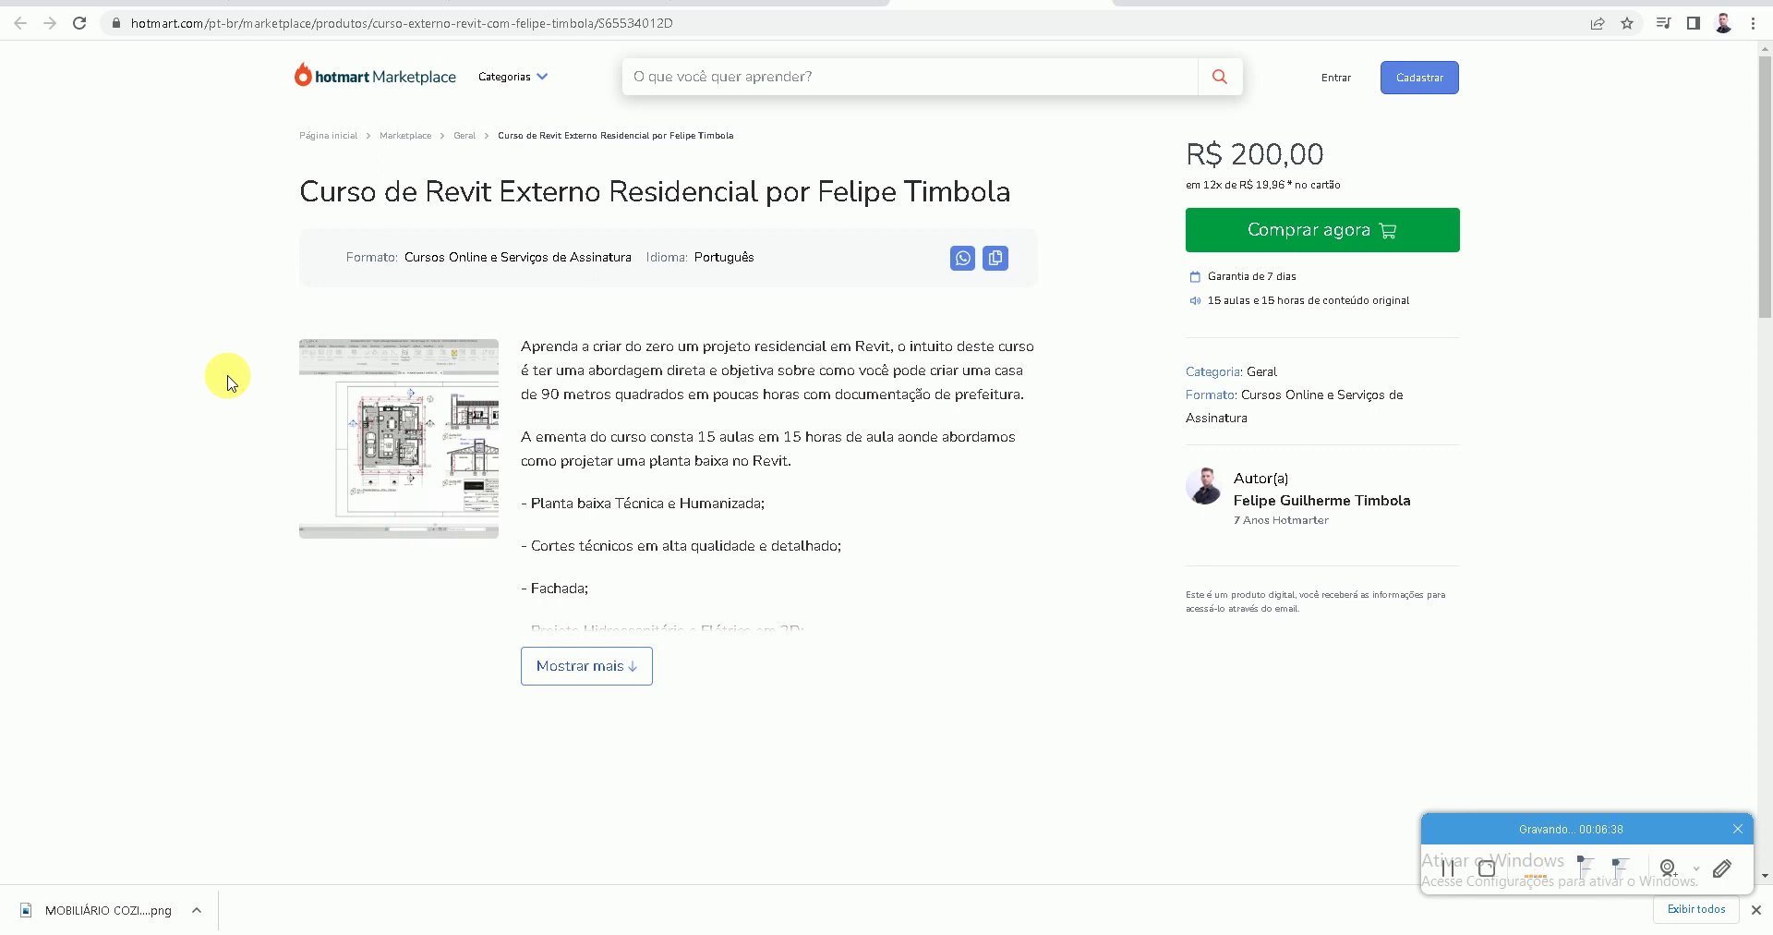
Expand the course description with 'Mostrar mais', then go back to the YouTube channel tab
click(523, 674)
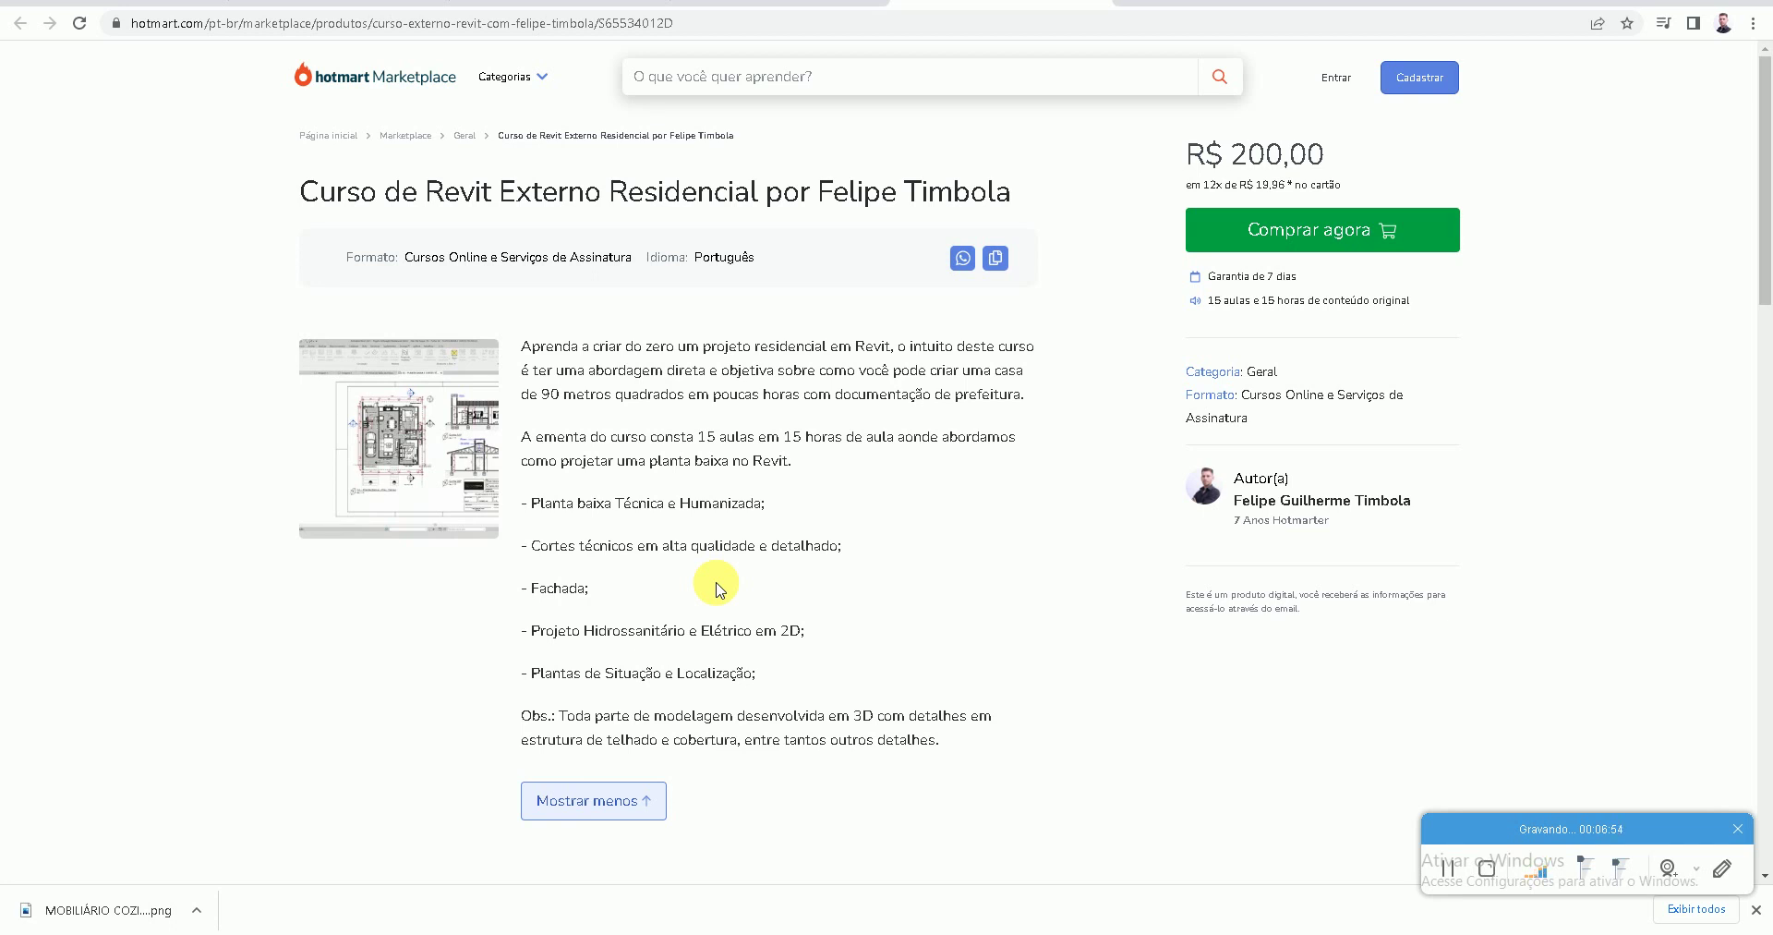
click(617, 3)
click(1000, 3)
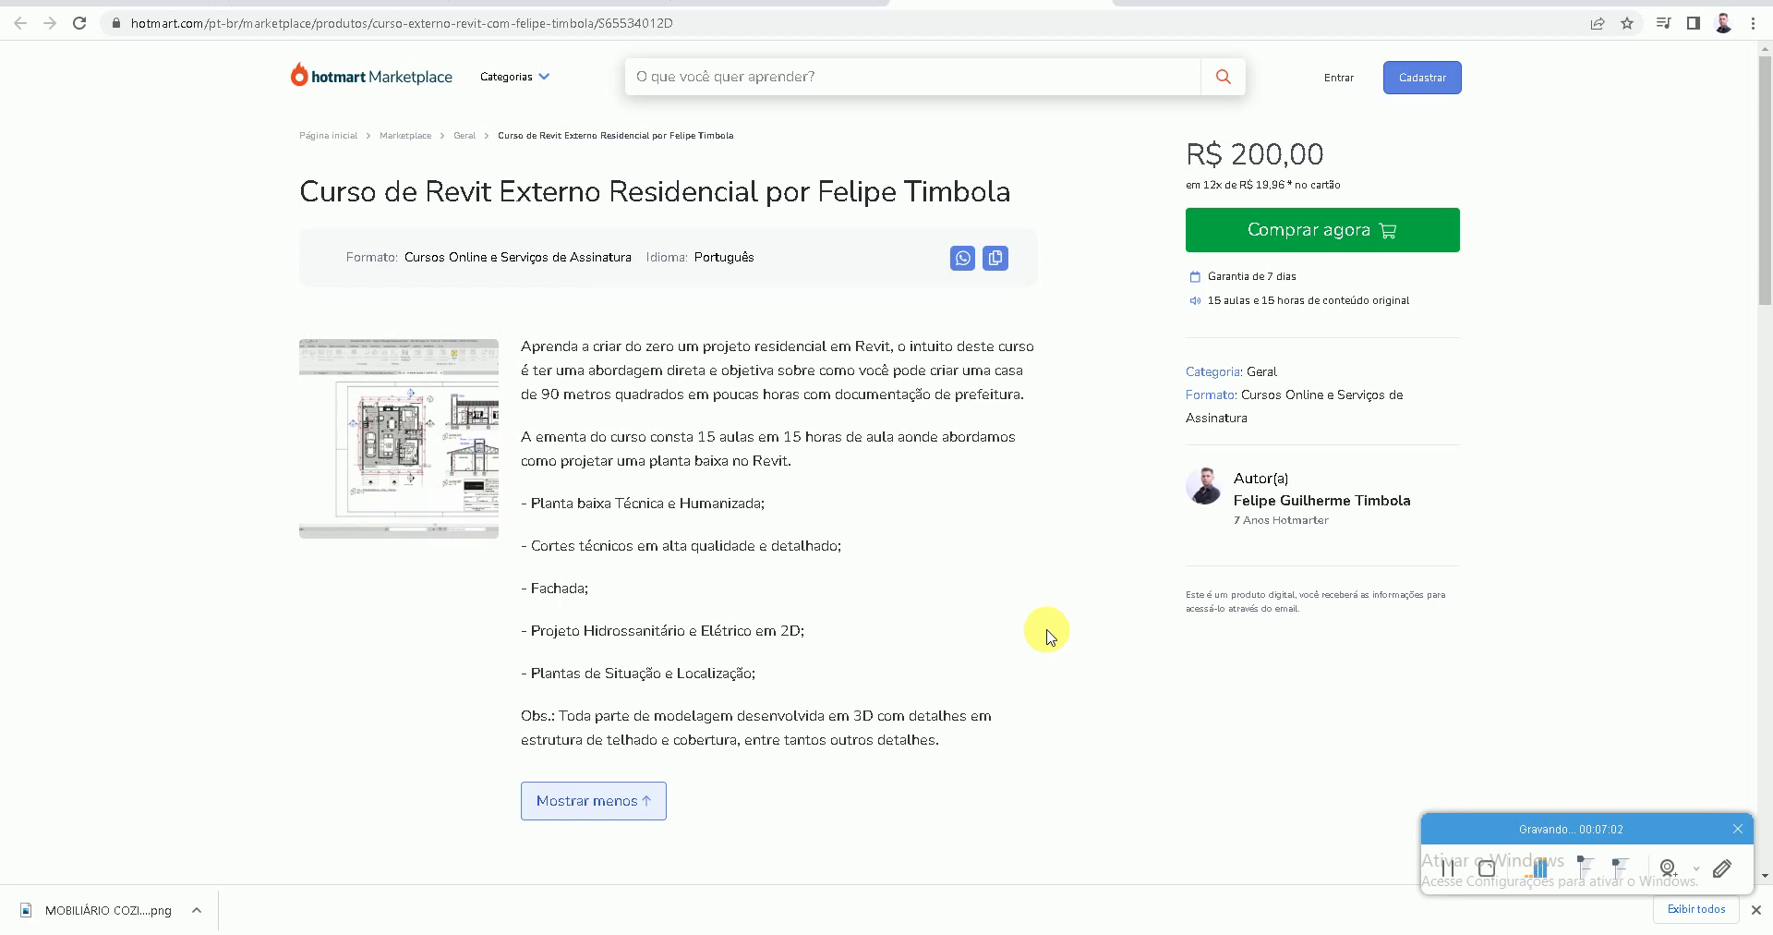
click(778, 3)
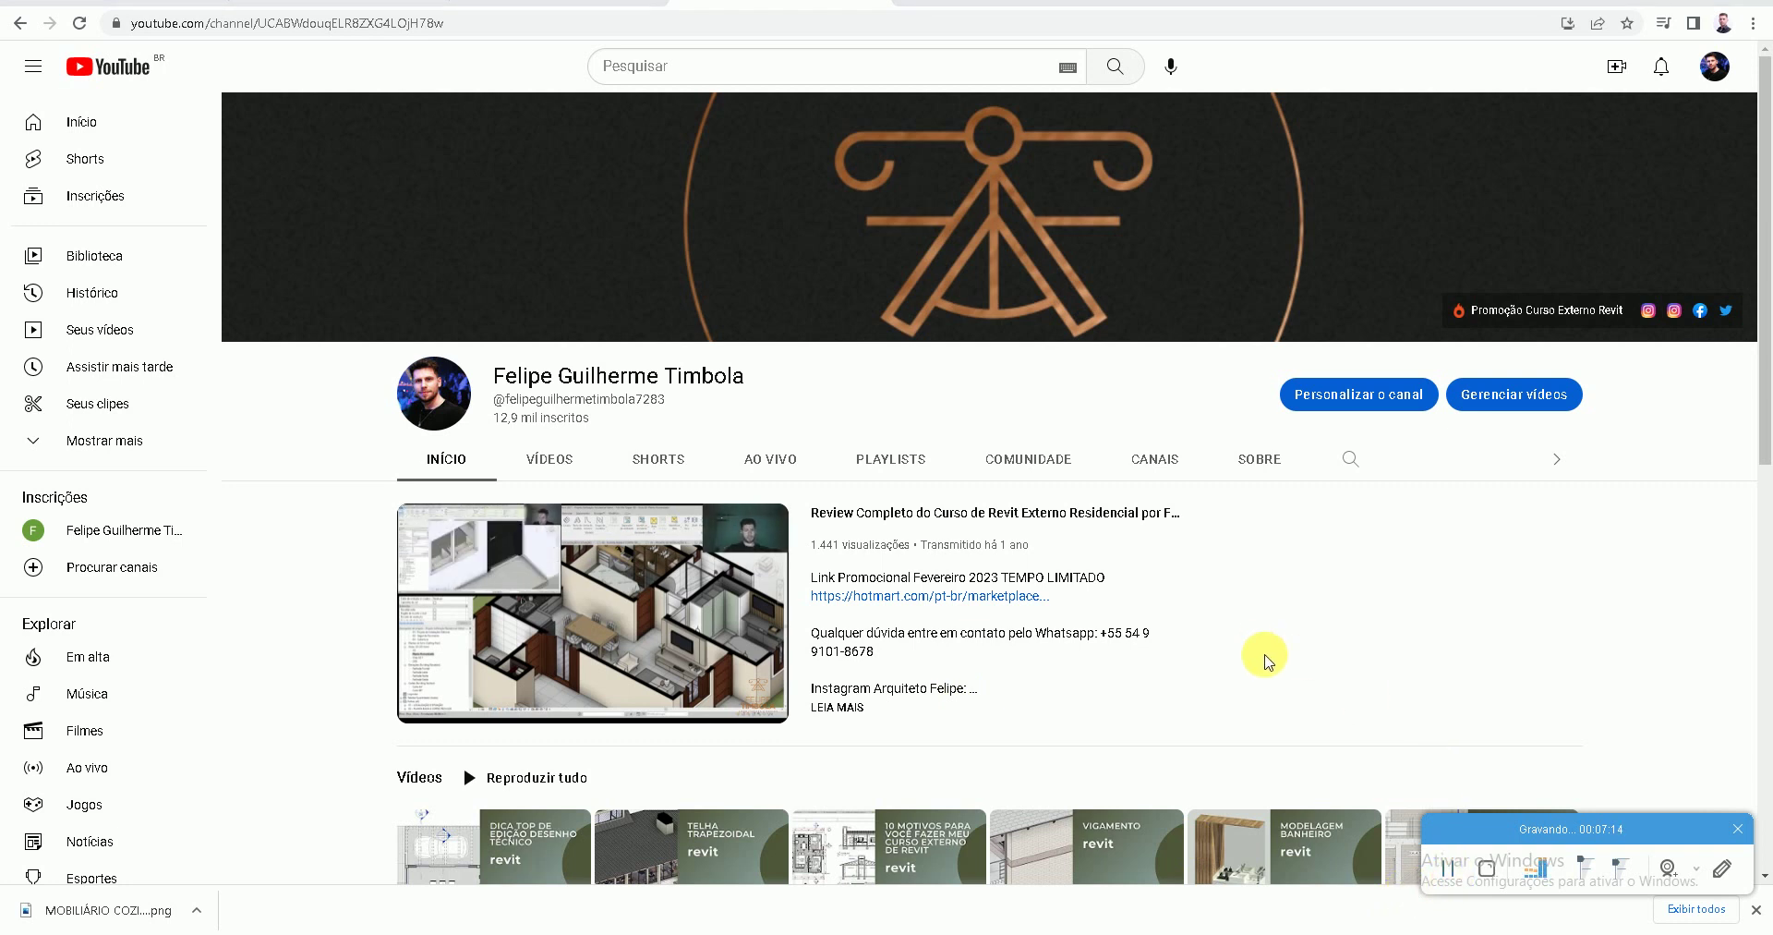
Open and close each of the banner's two Instagram links, then open its Facebook link
scroll(1265, 660, down, 1)
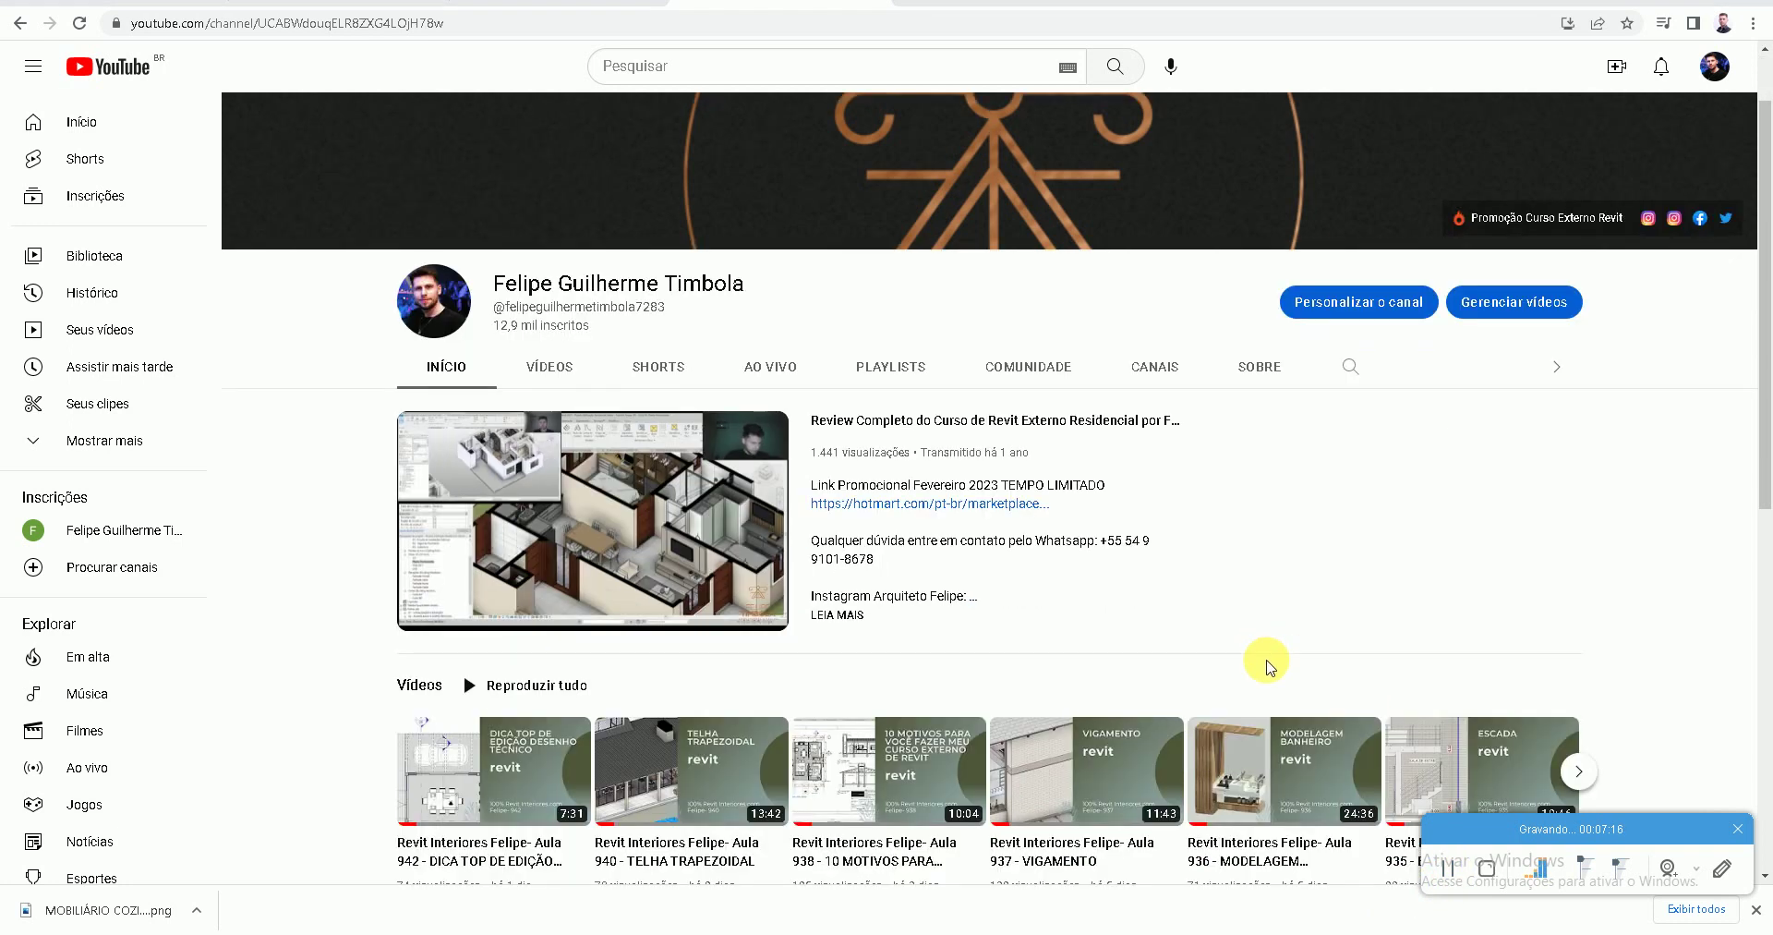
scroll(1293, 663, up, 1)
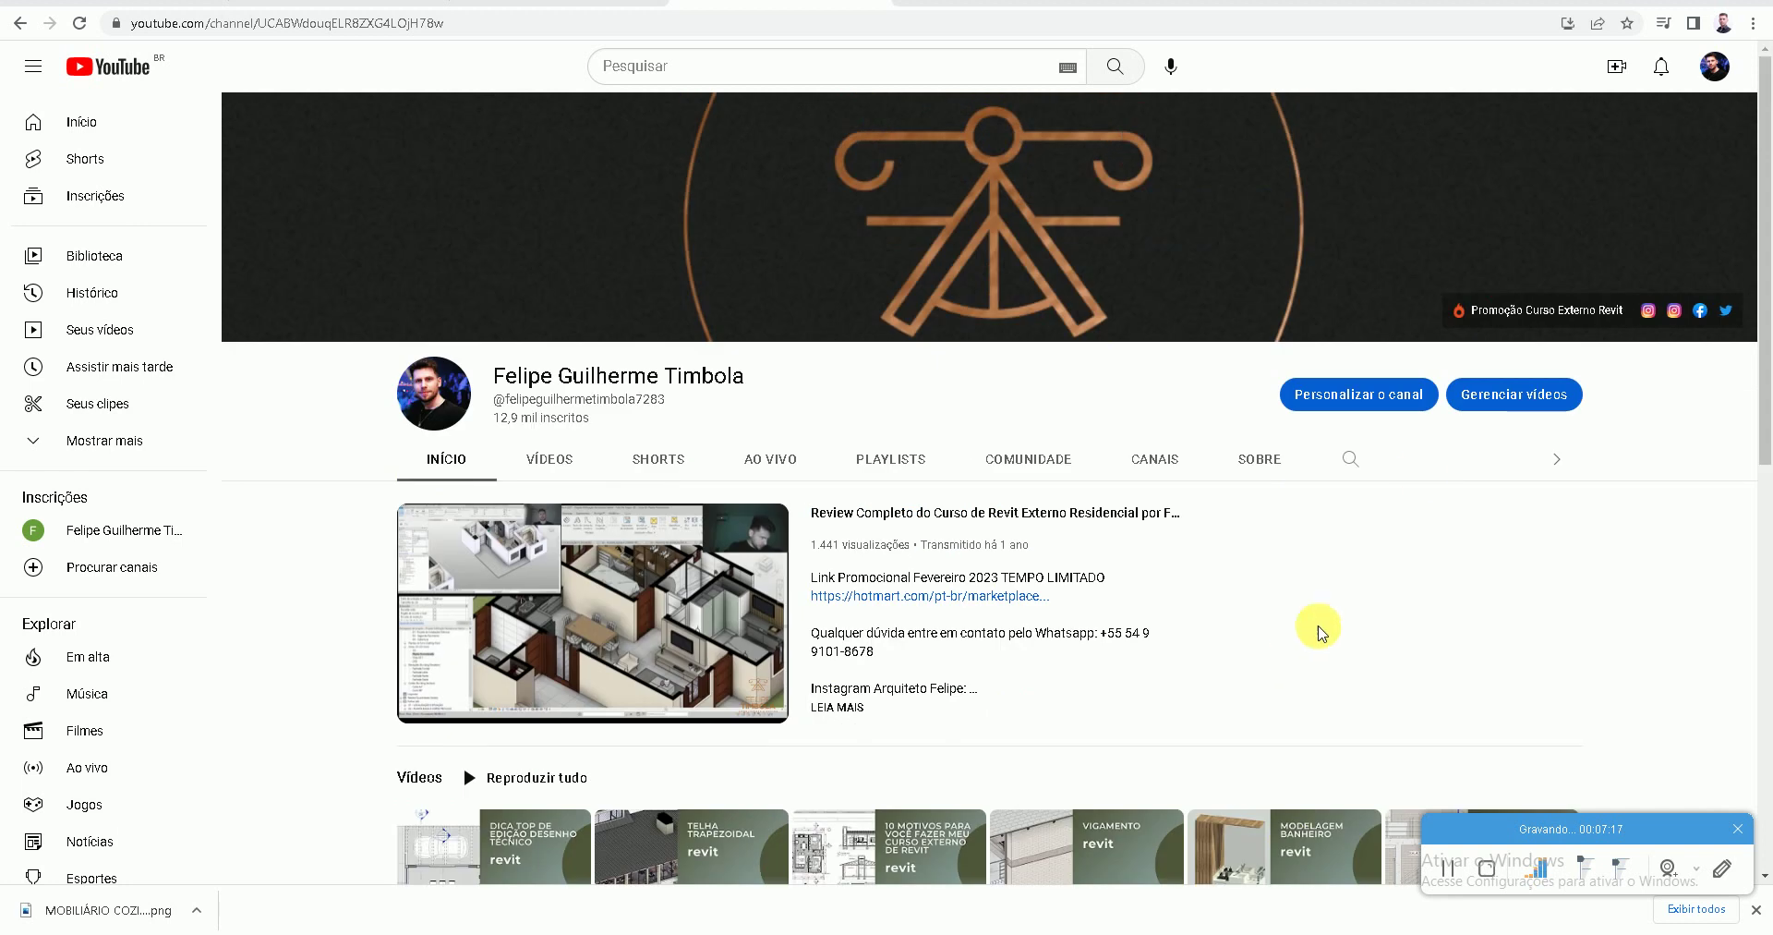
click(1642, 309)
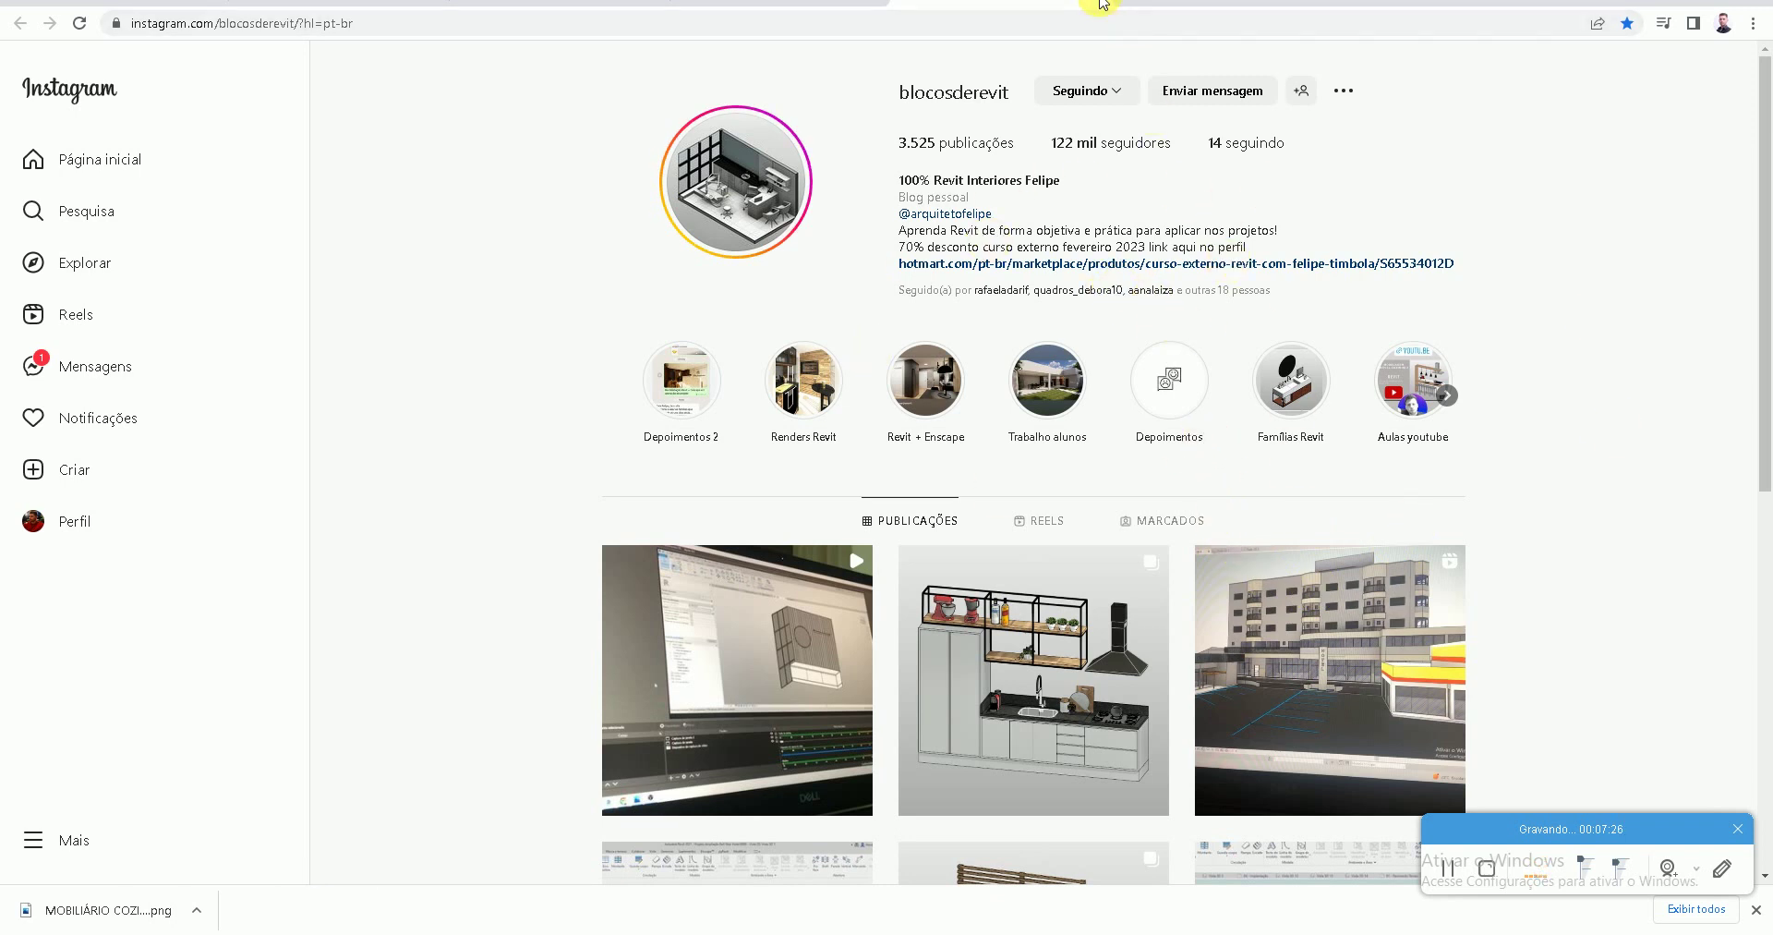
click(1099, 11)
click(1674, 310)
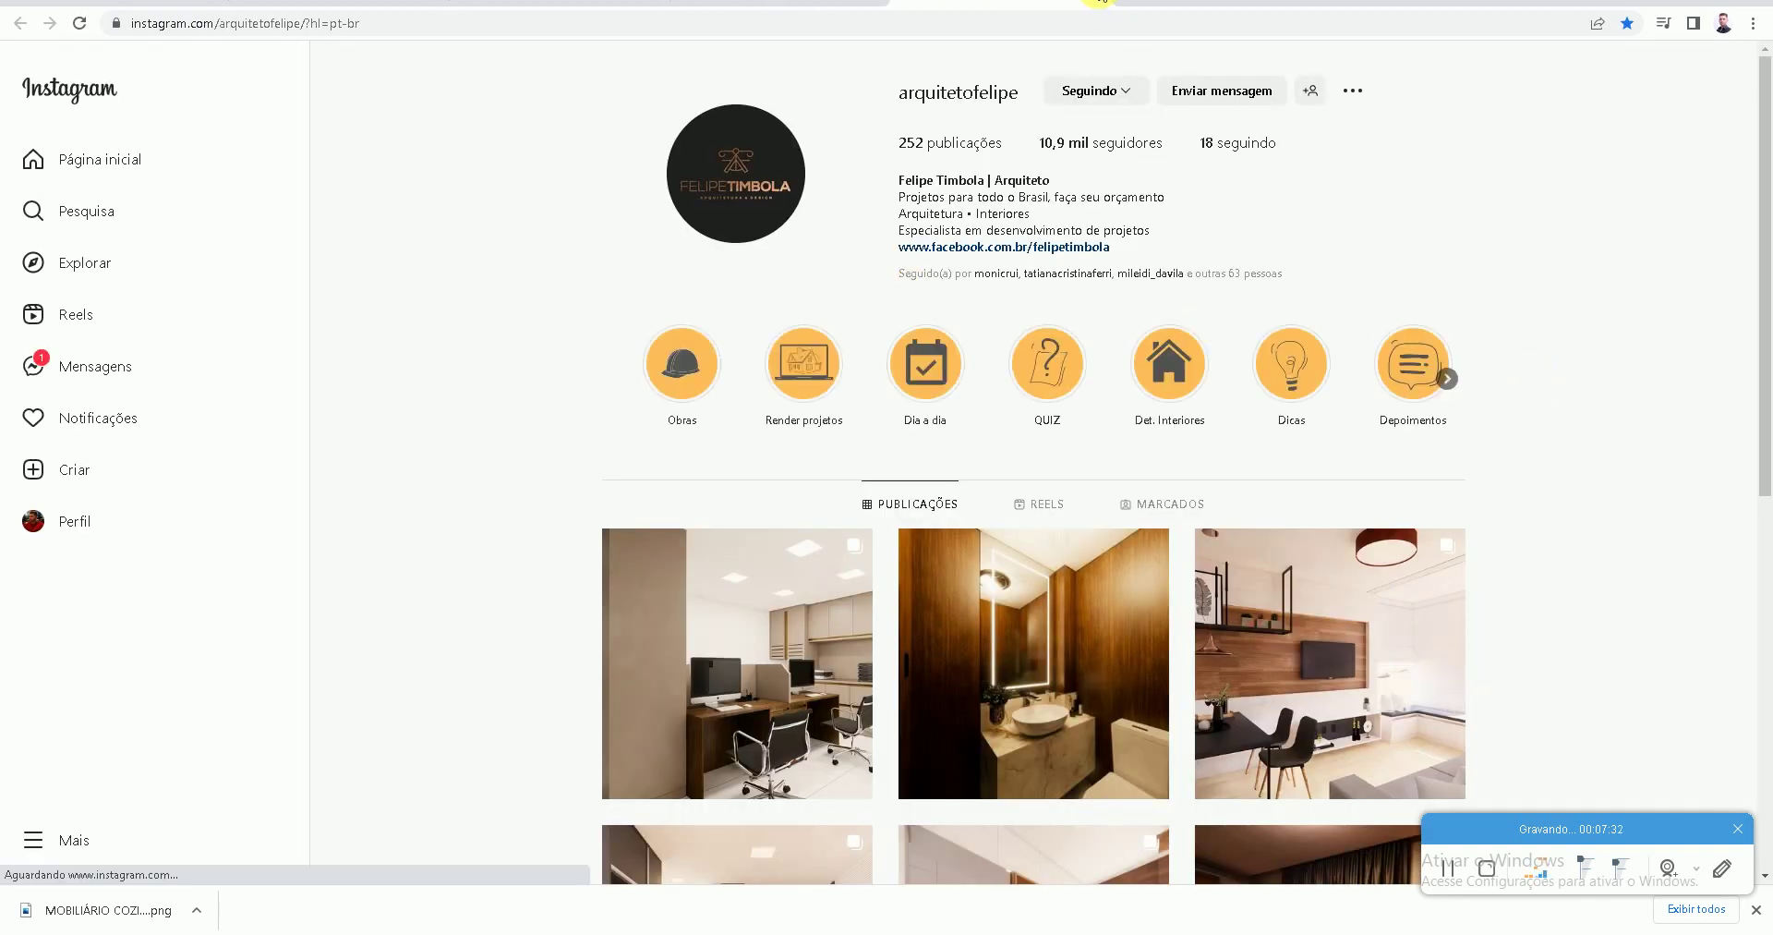
click(1099, 11)
click(1700, 312)
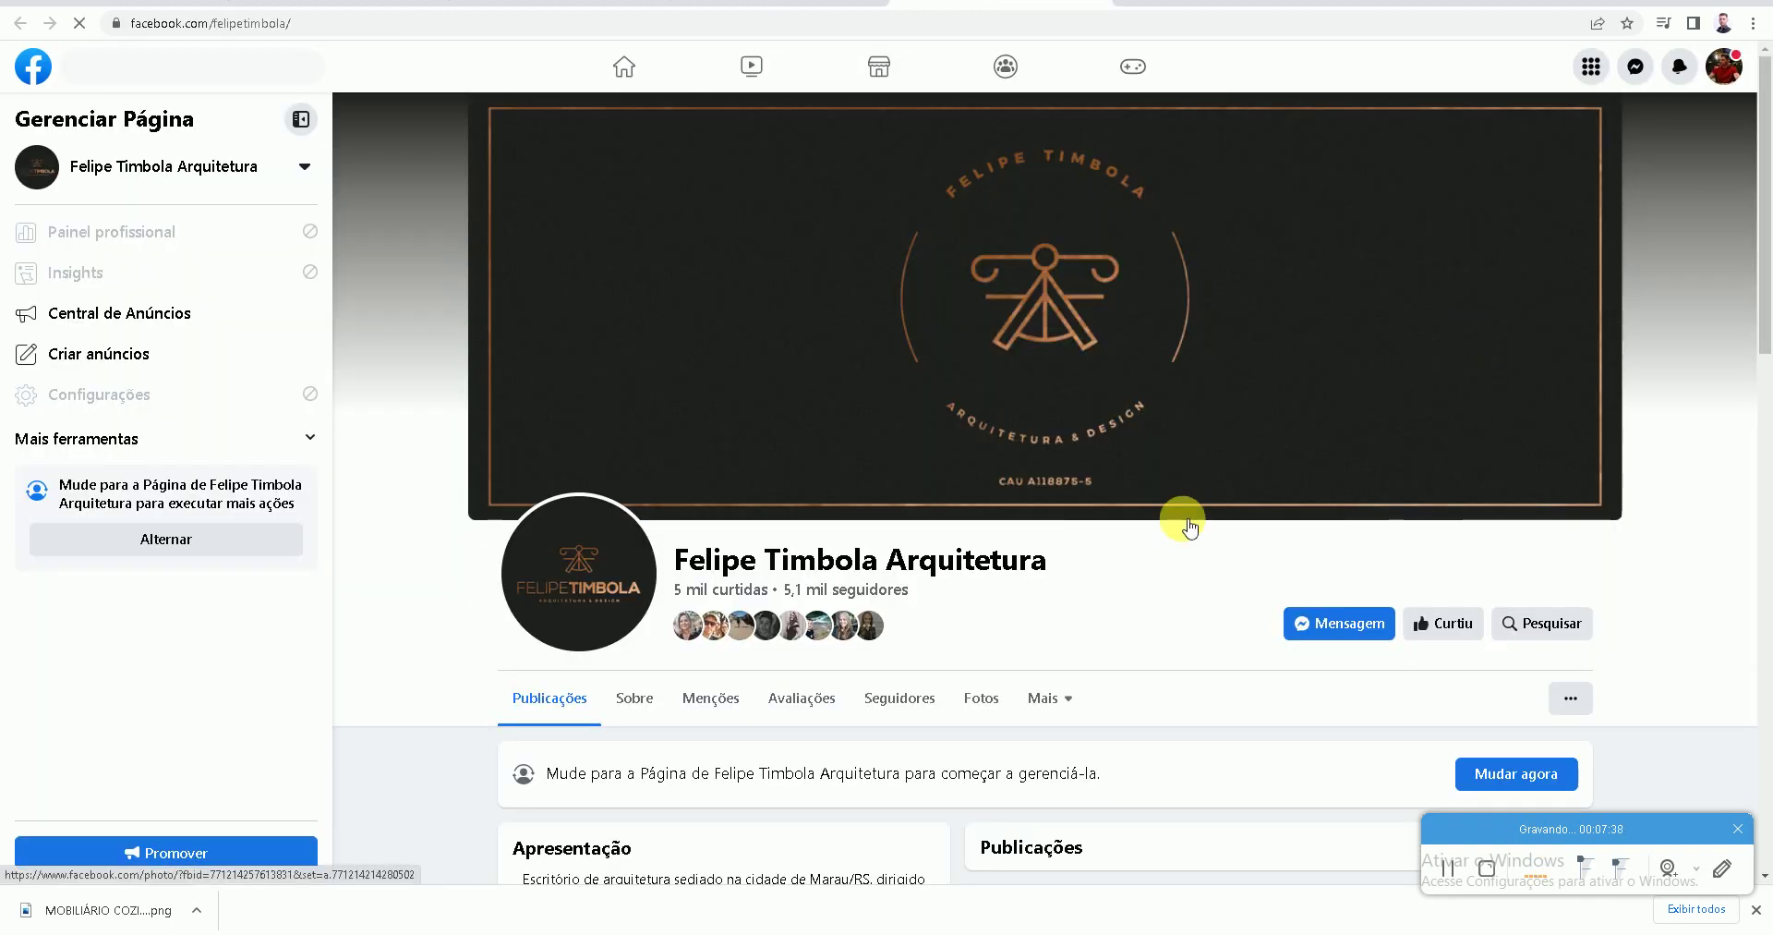
Scroll the Facebook page, view the Twitter profile tab, then minimise the browser with Win+D
scroll(1025, 683, down, 6)
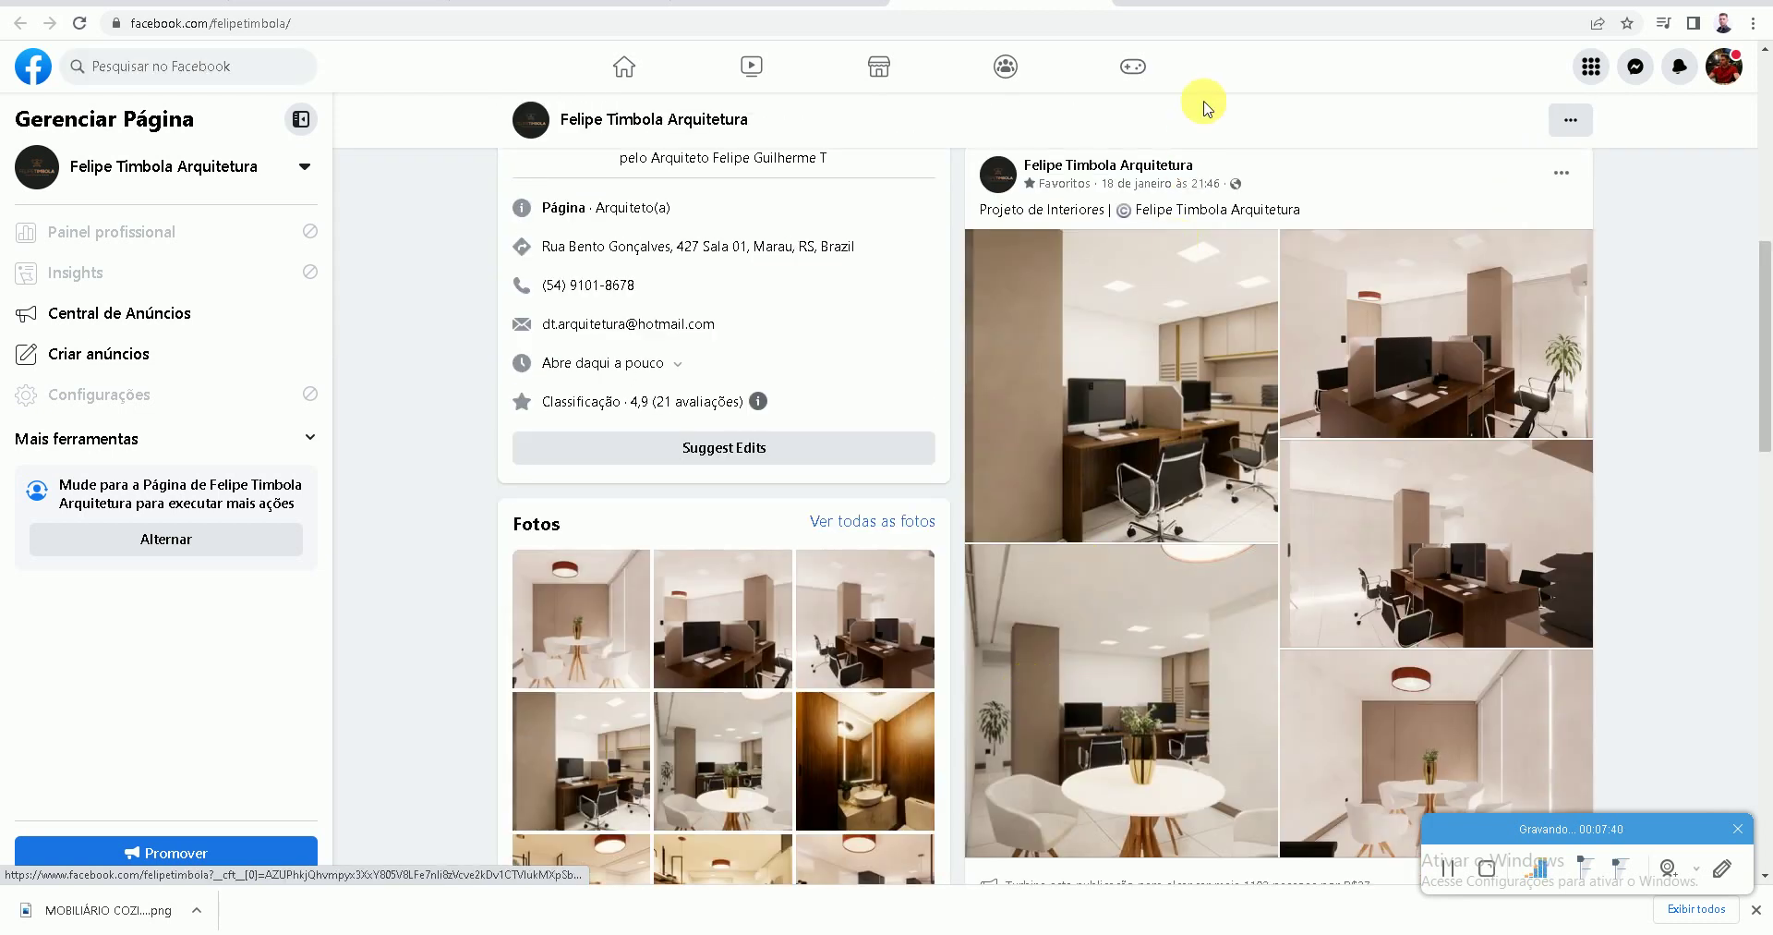
key(ctrl+Tab)
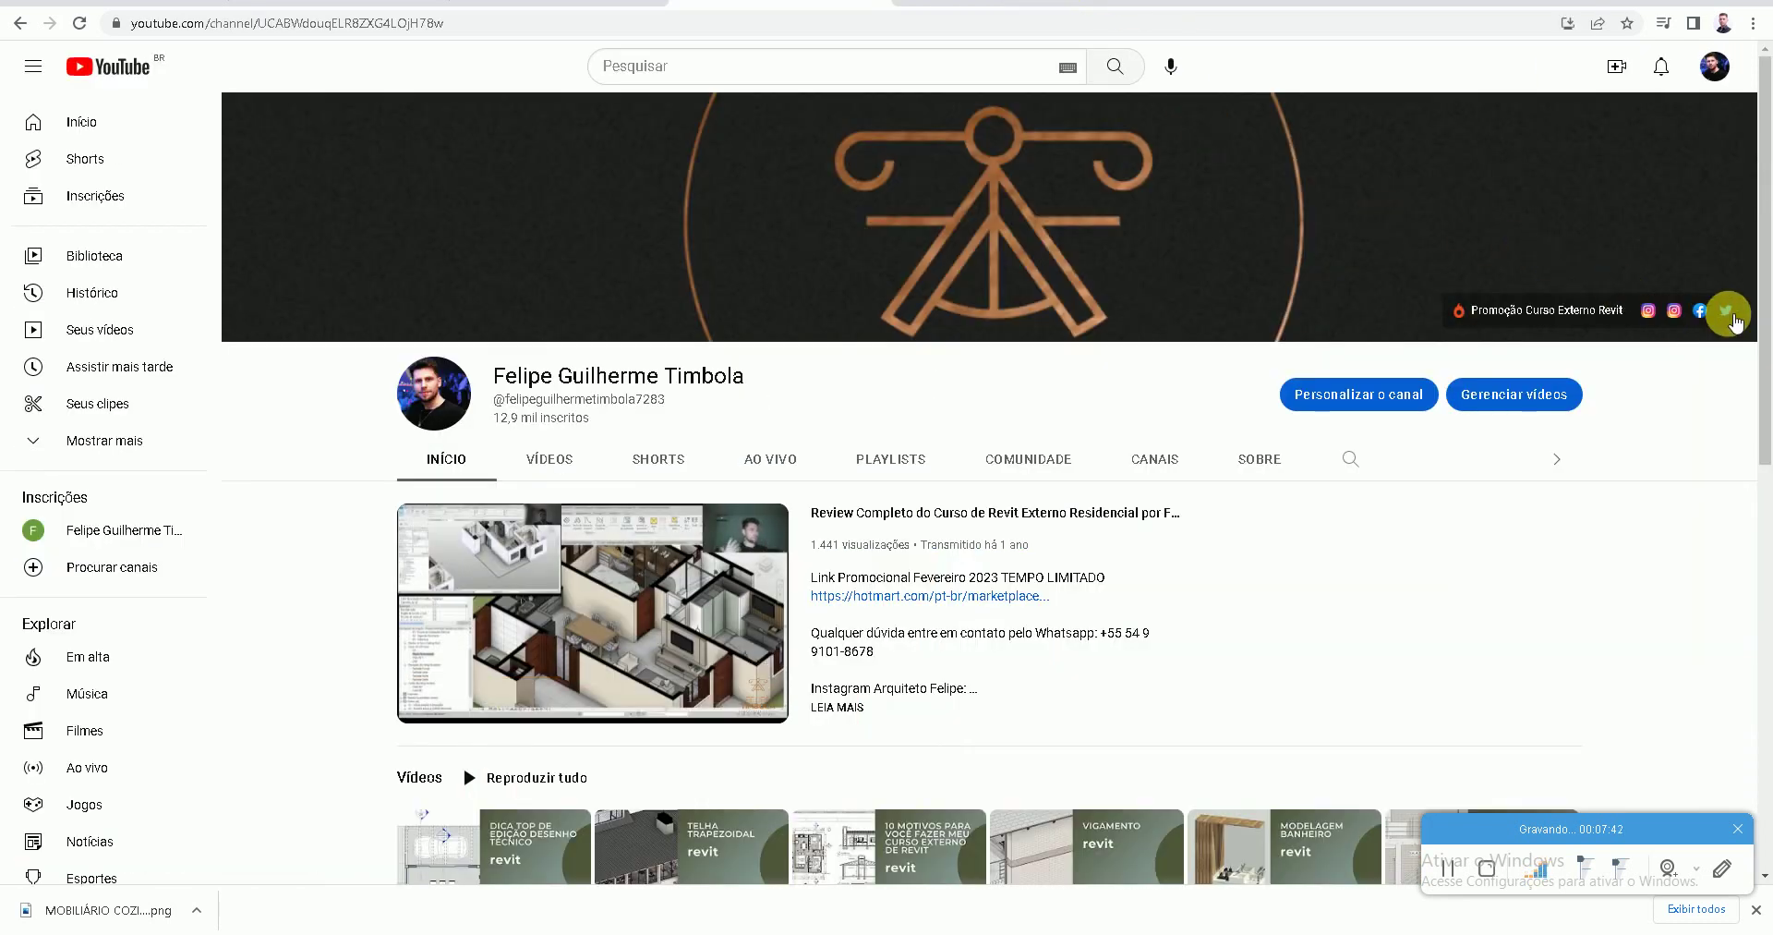
key(ctrl+Tab)
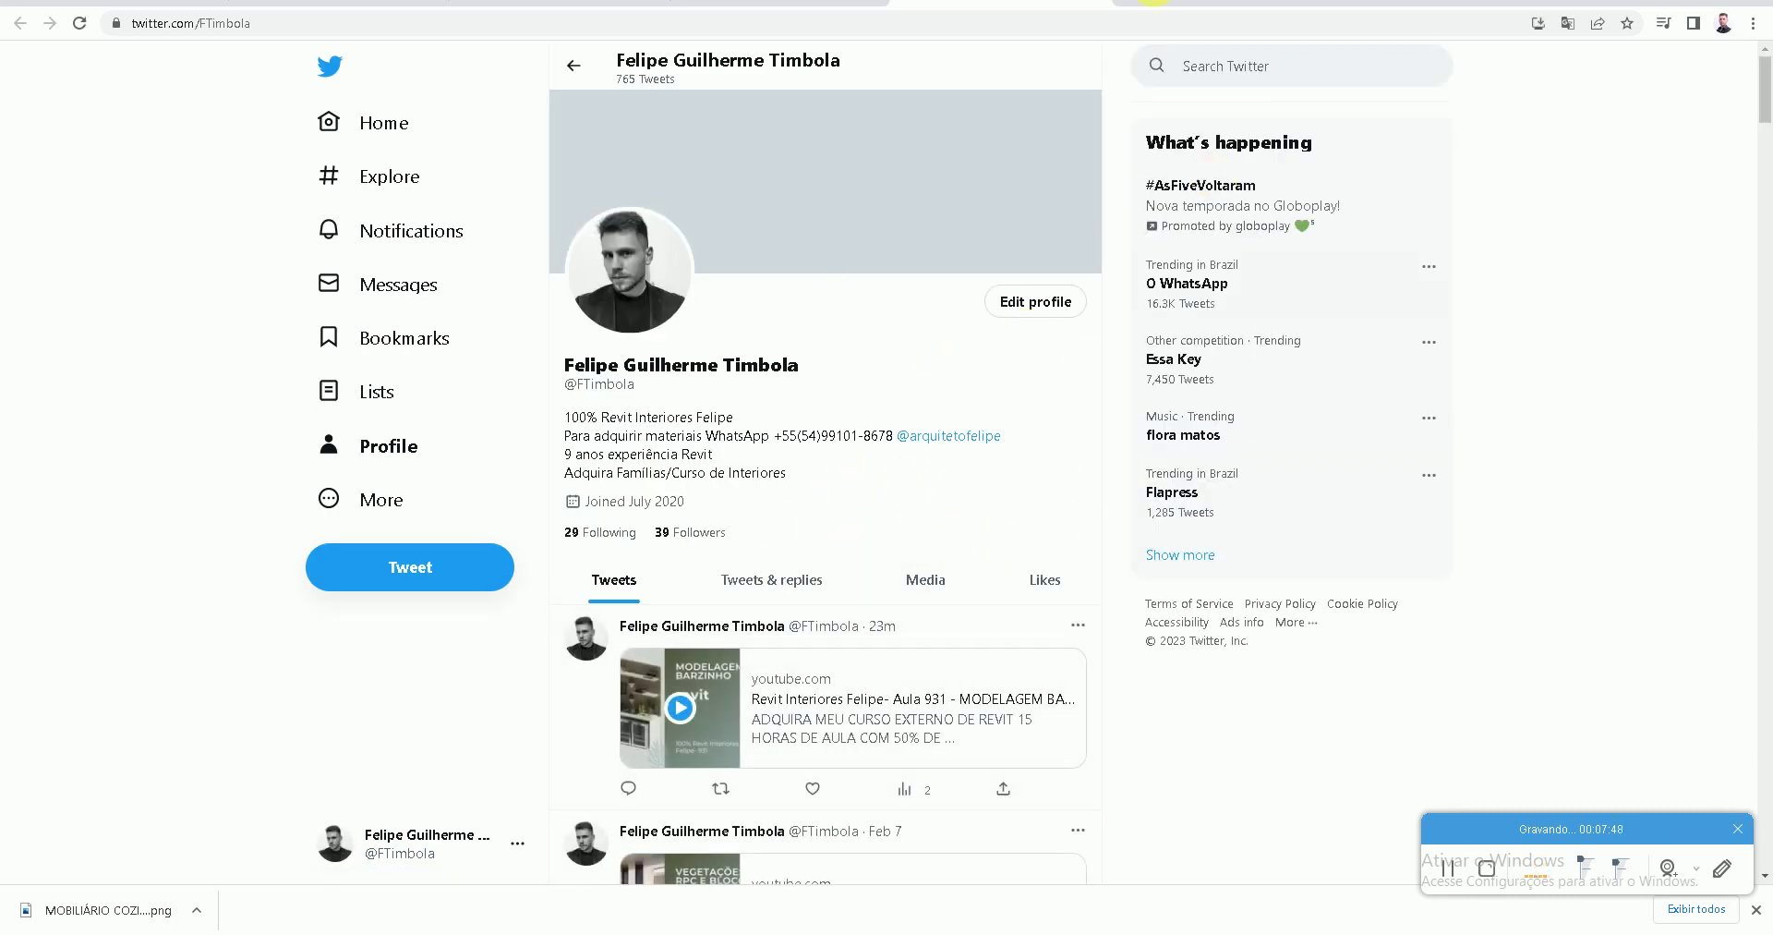
click(1101, 2)
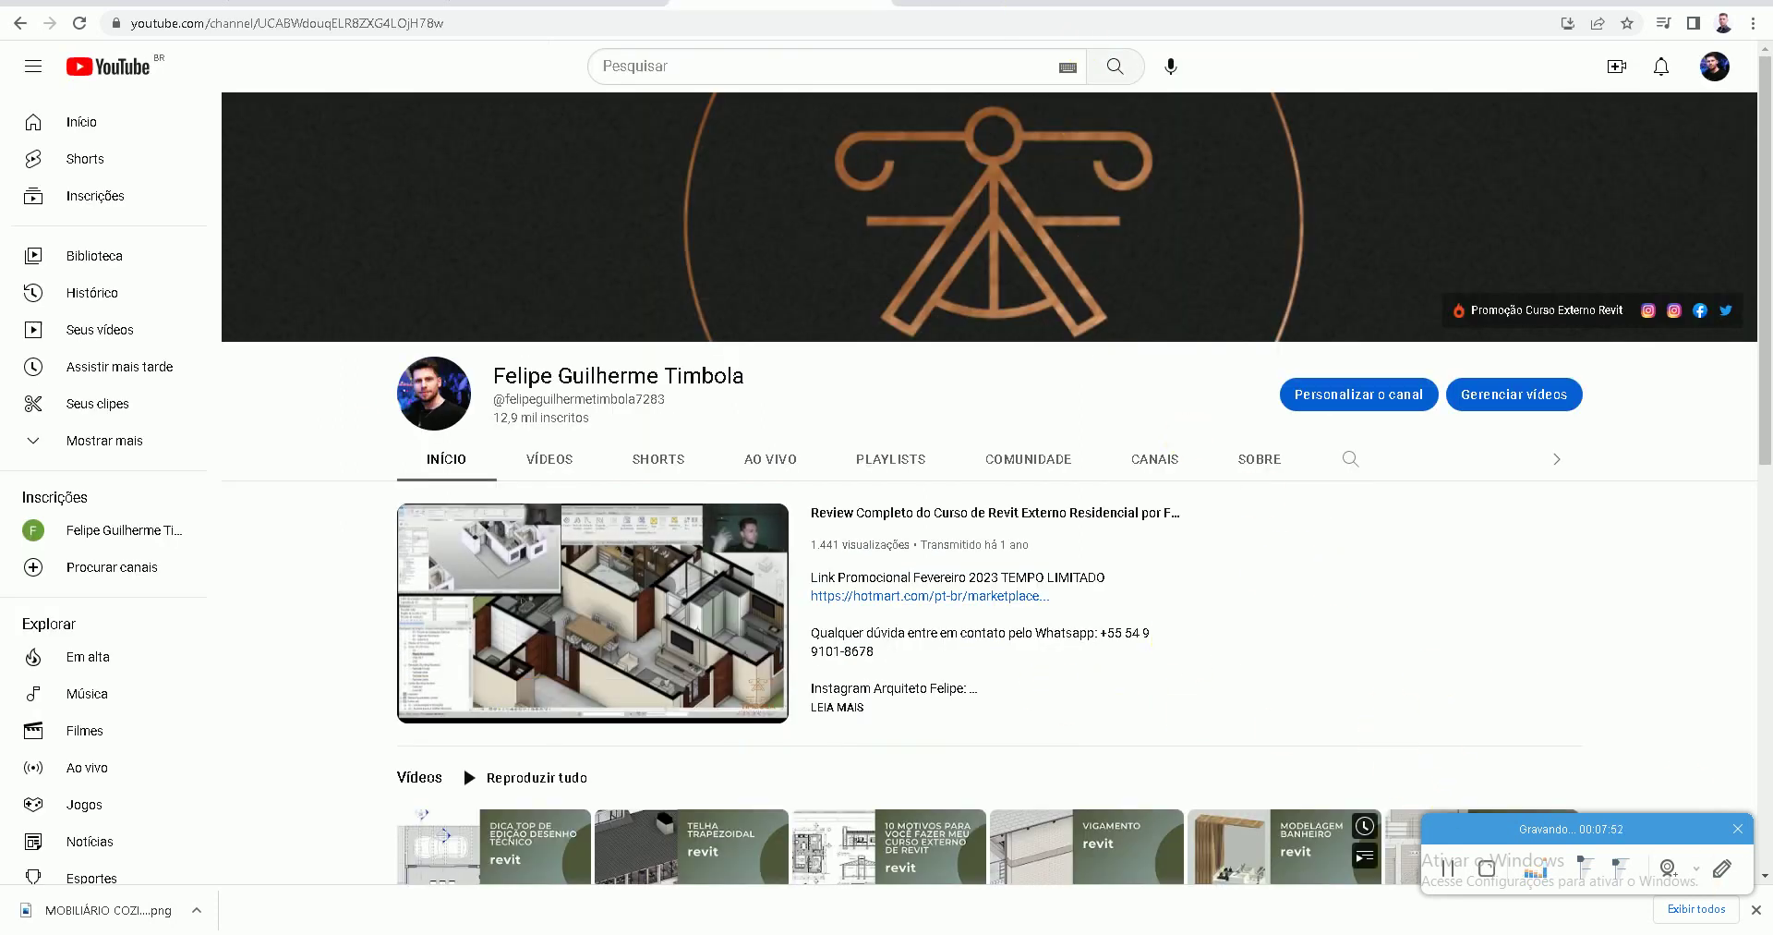
key(super+d)
Browse from This PC to drive Dados (D:), then bkp, then the Revit interiors course folder
double_click(40, 176)
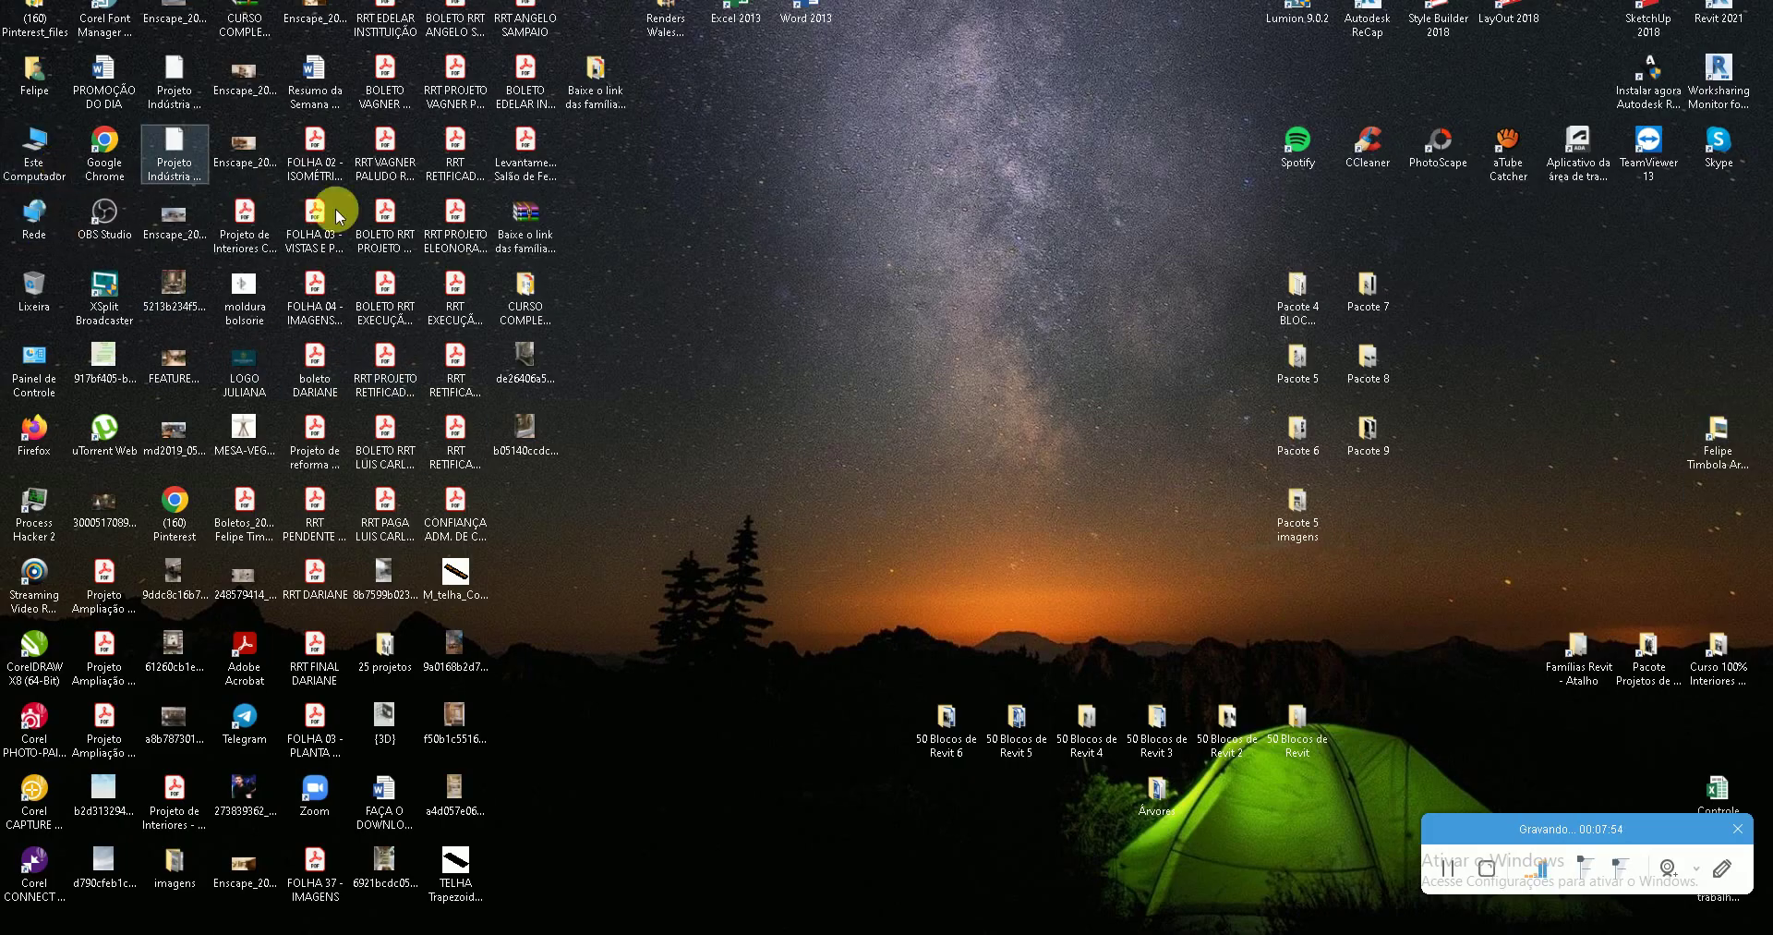
double_click(780, 364)
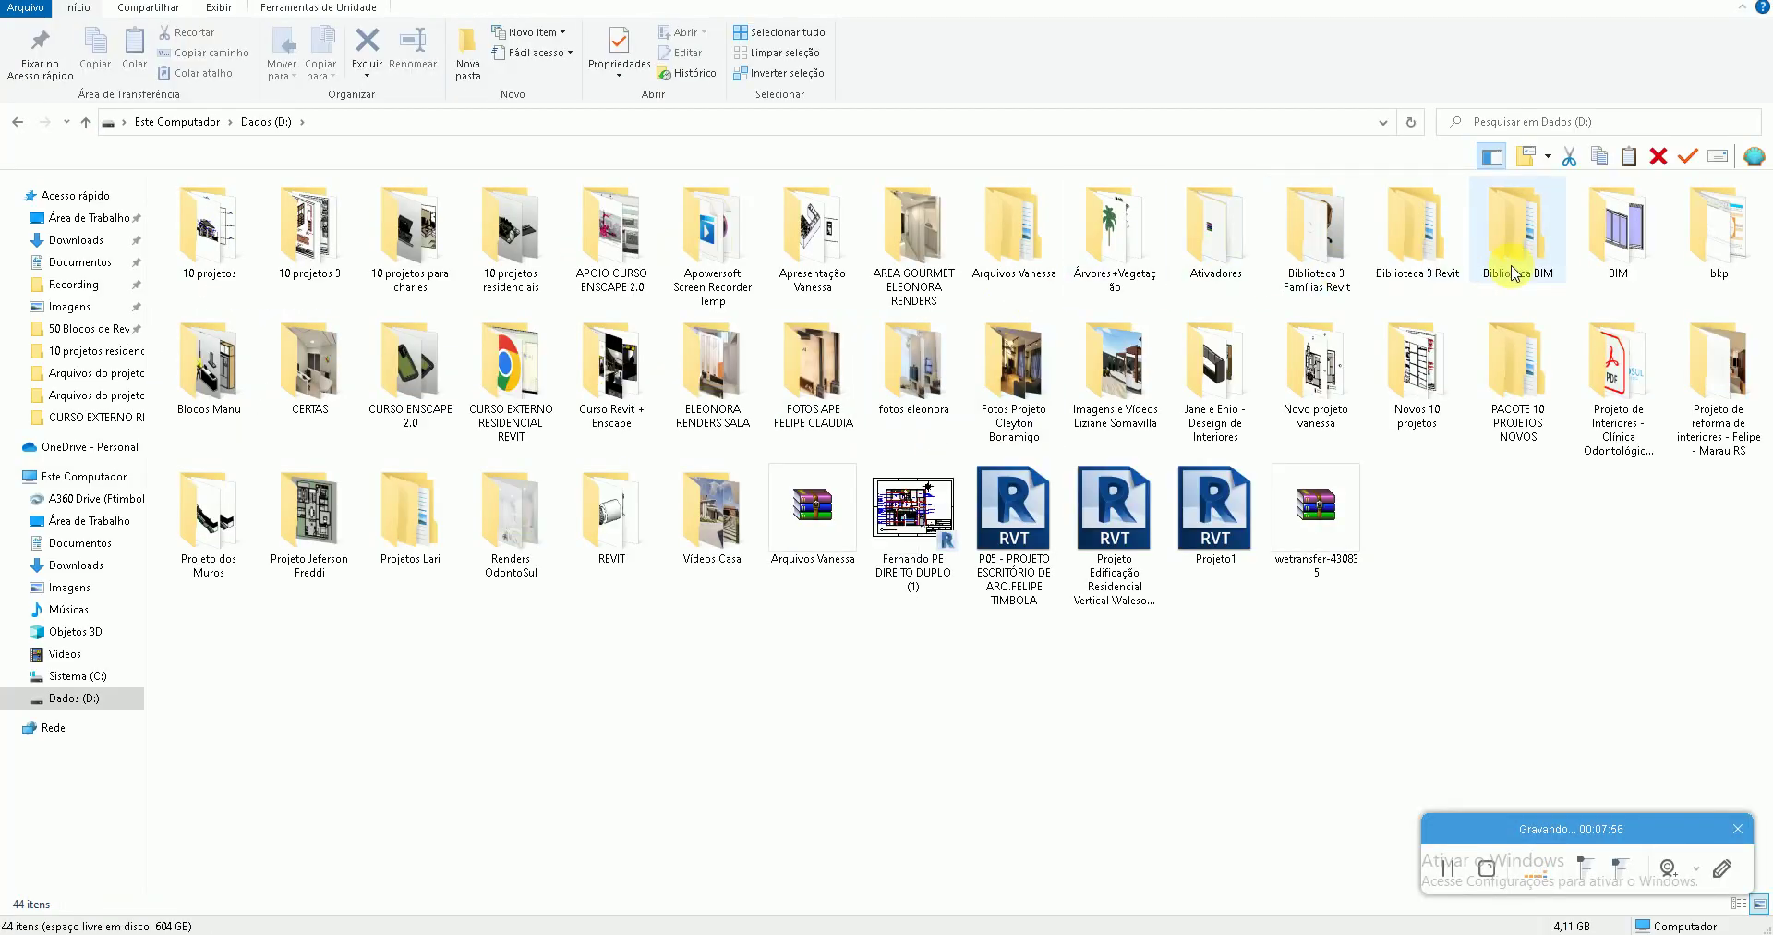
double_click(1700, 242)
double_click(691, 270)
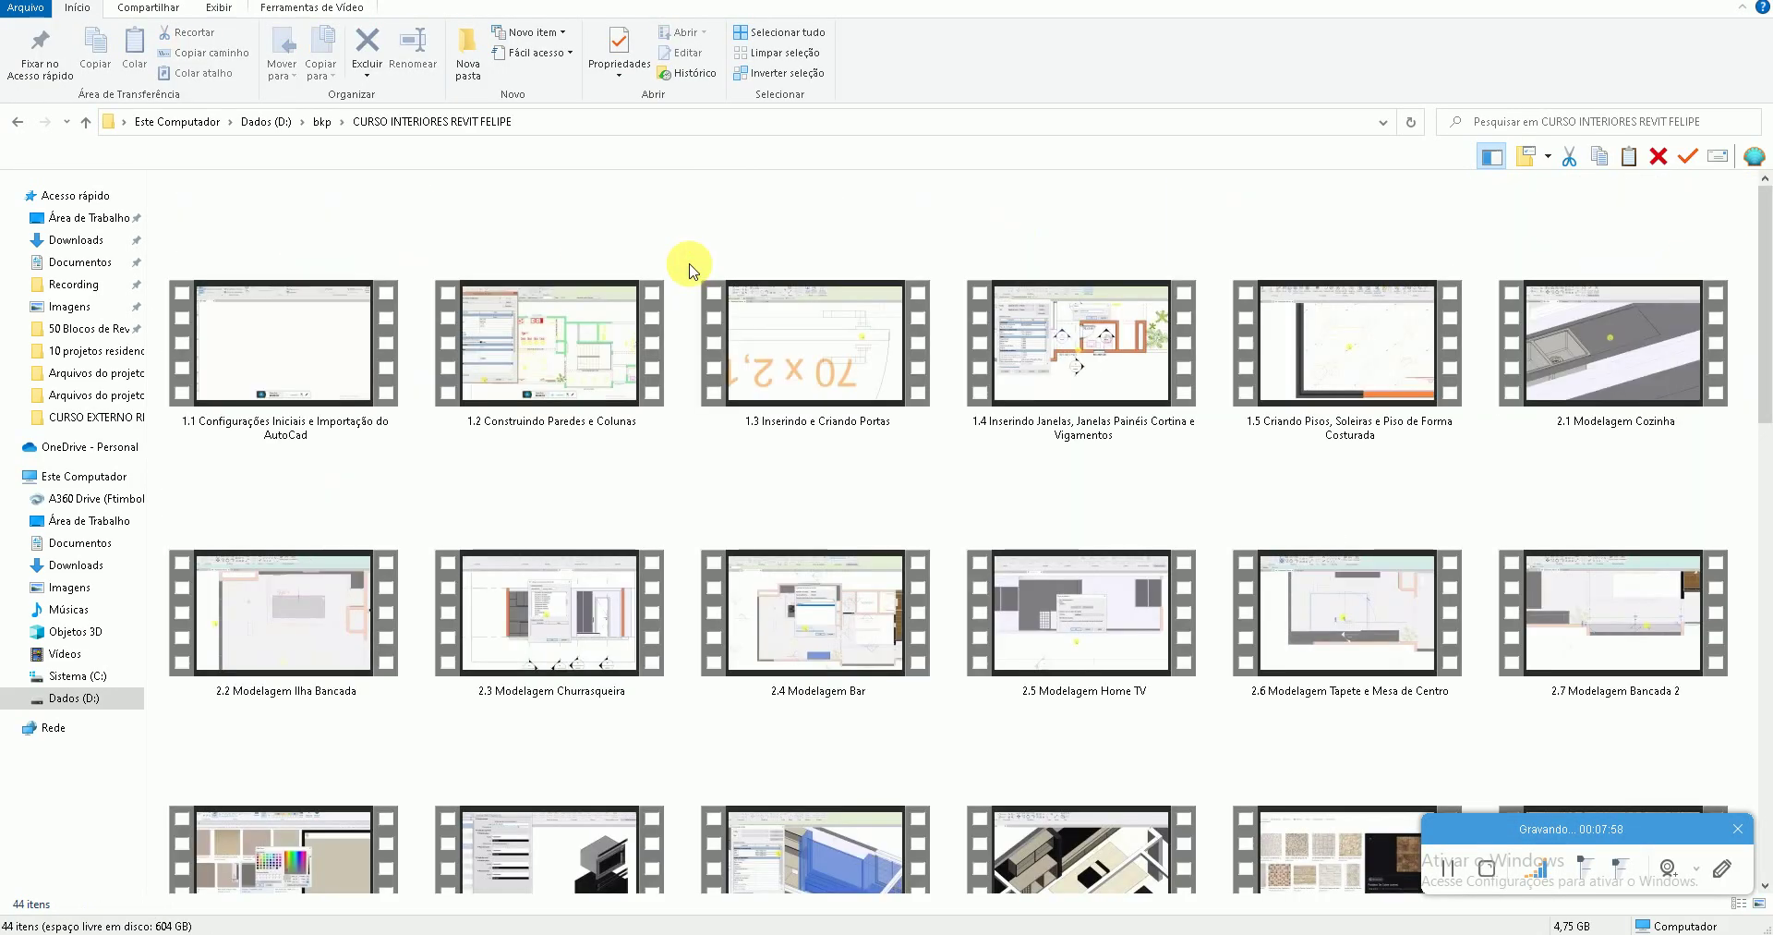
Look through CURSO ENSCAPE 2.0\AULAS and Curso Revit + Enscape on D:, then reveal the desktop
click(273, 130)
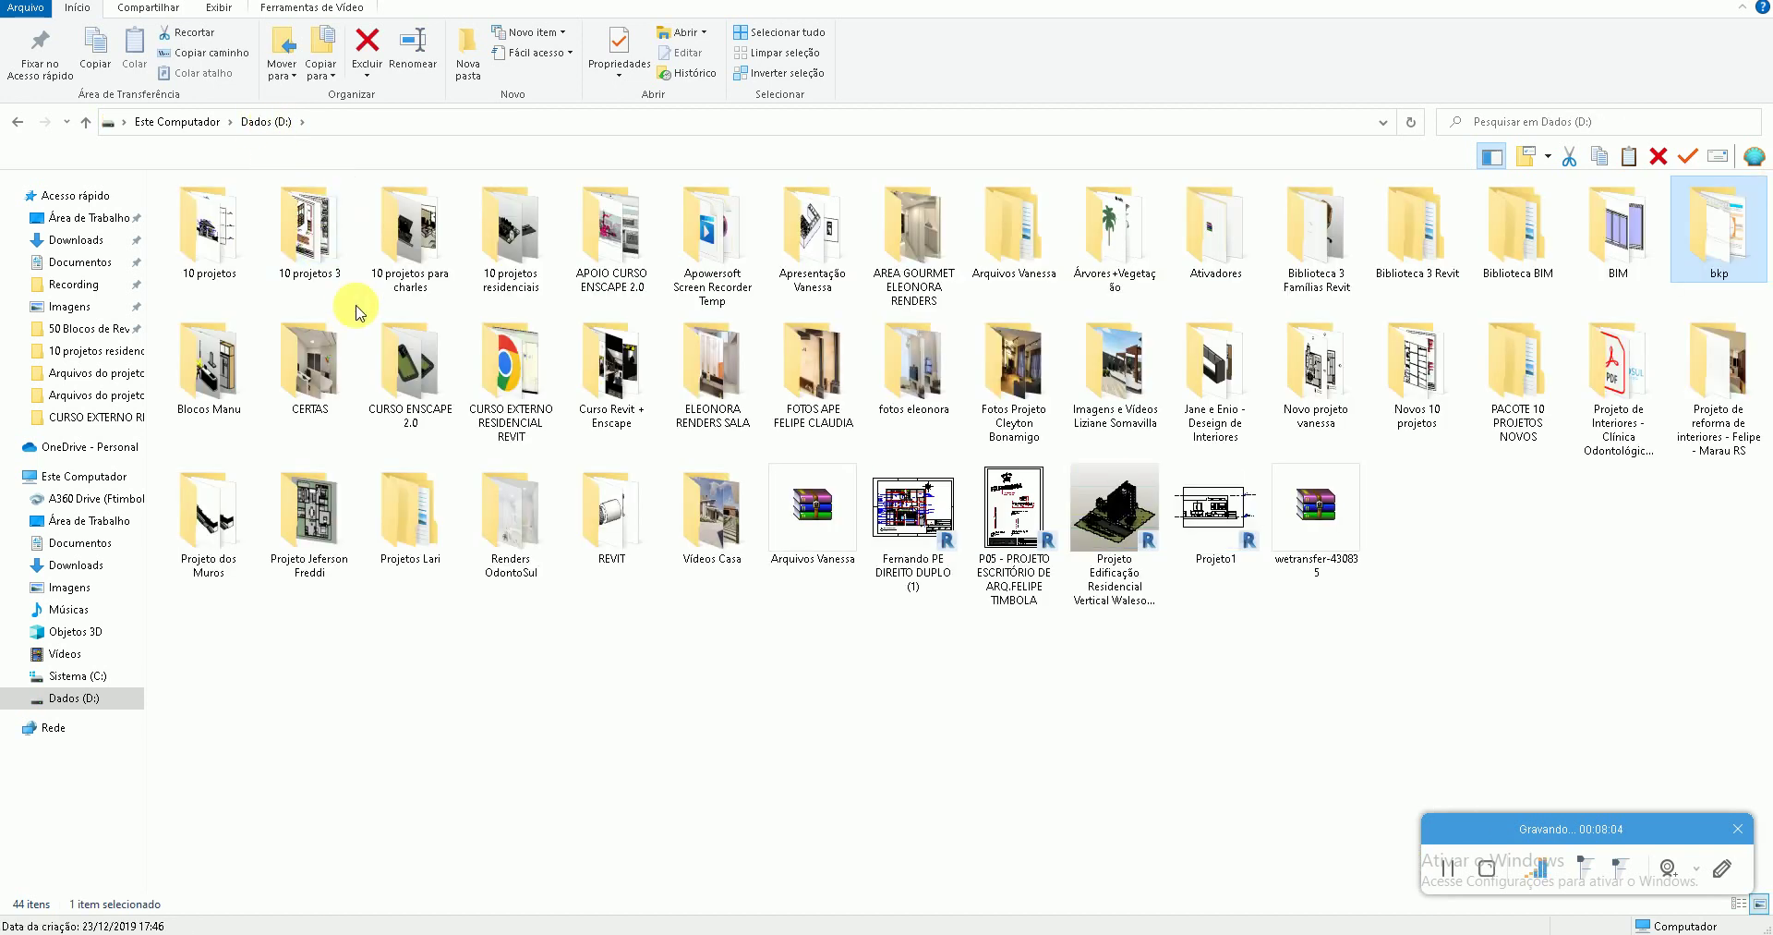
double_click(397, 386)
double_click(247, 211)
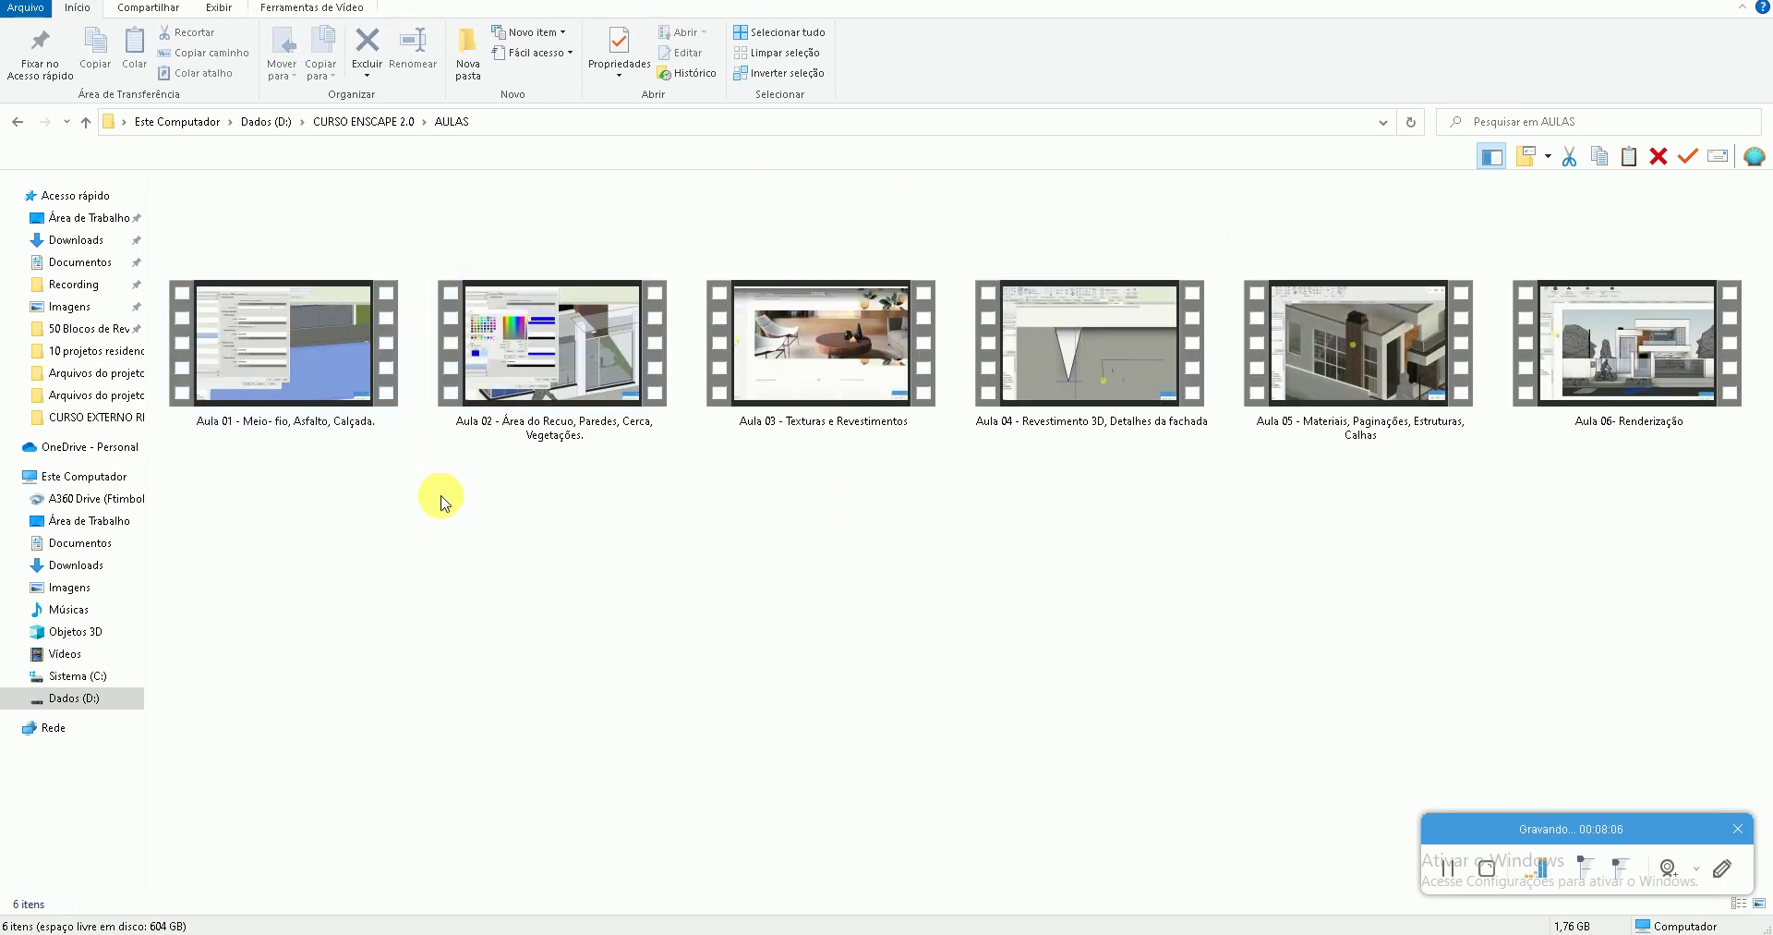
click(261, 134)
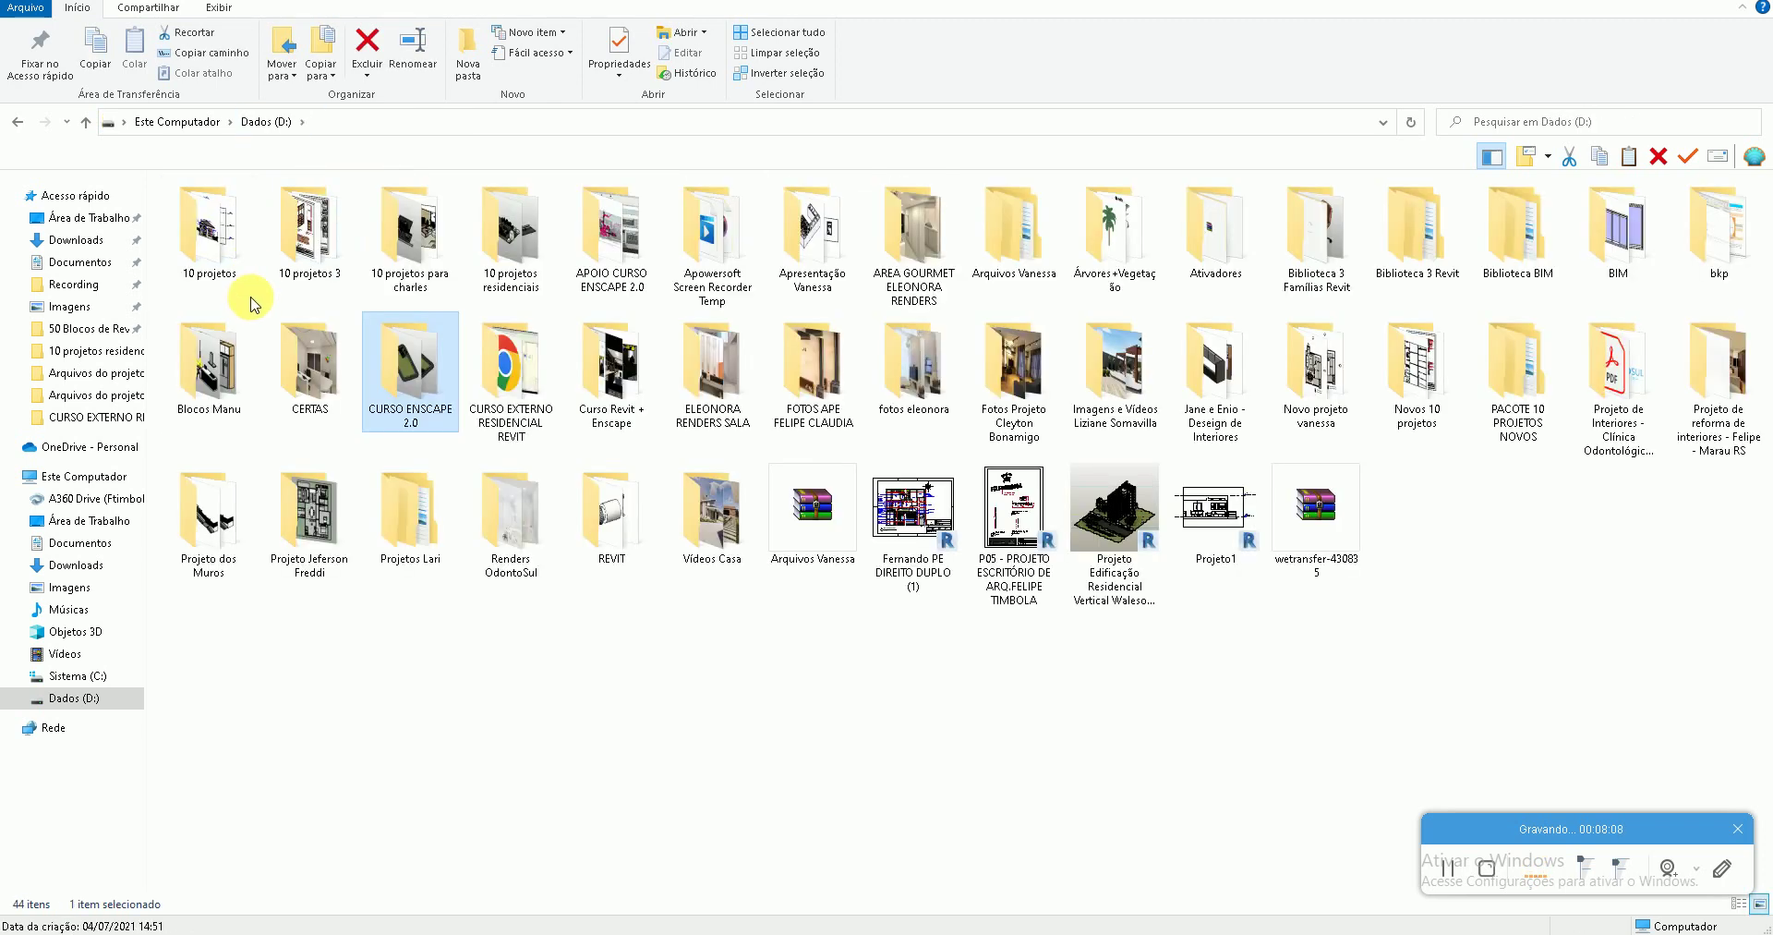
double_click(605, 374)
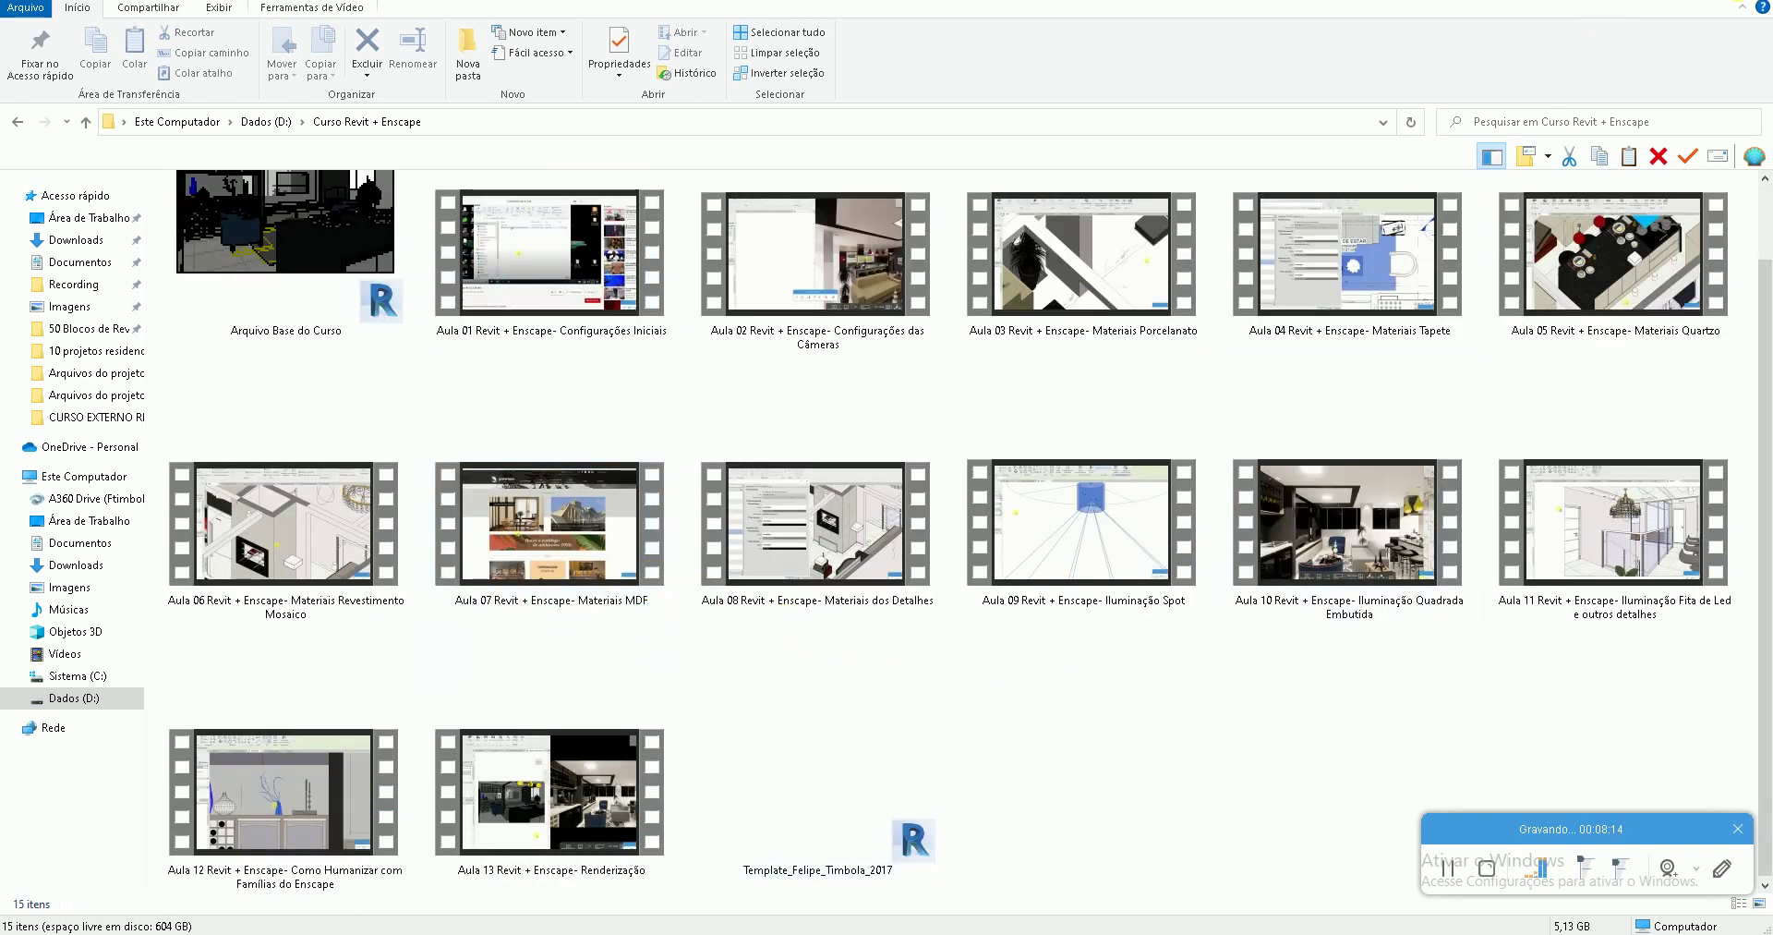
key(super+d)
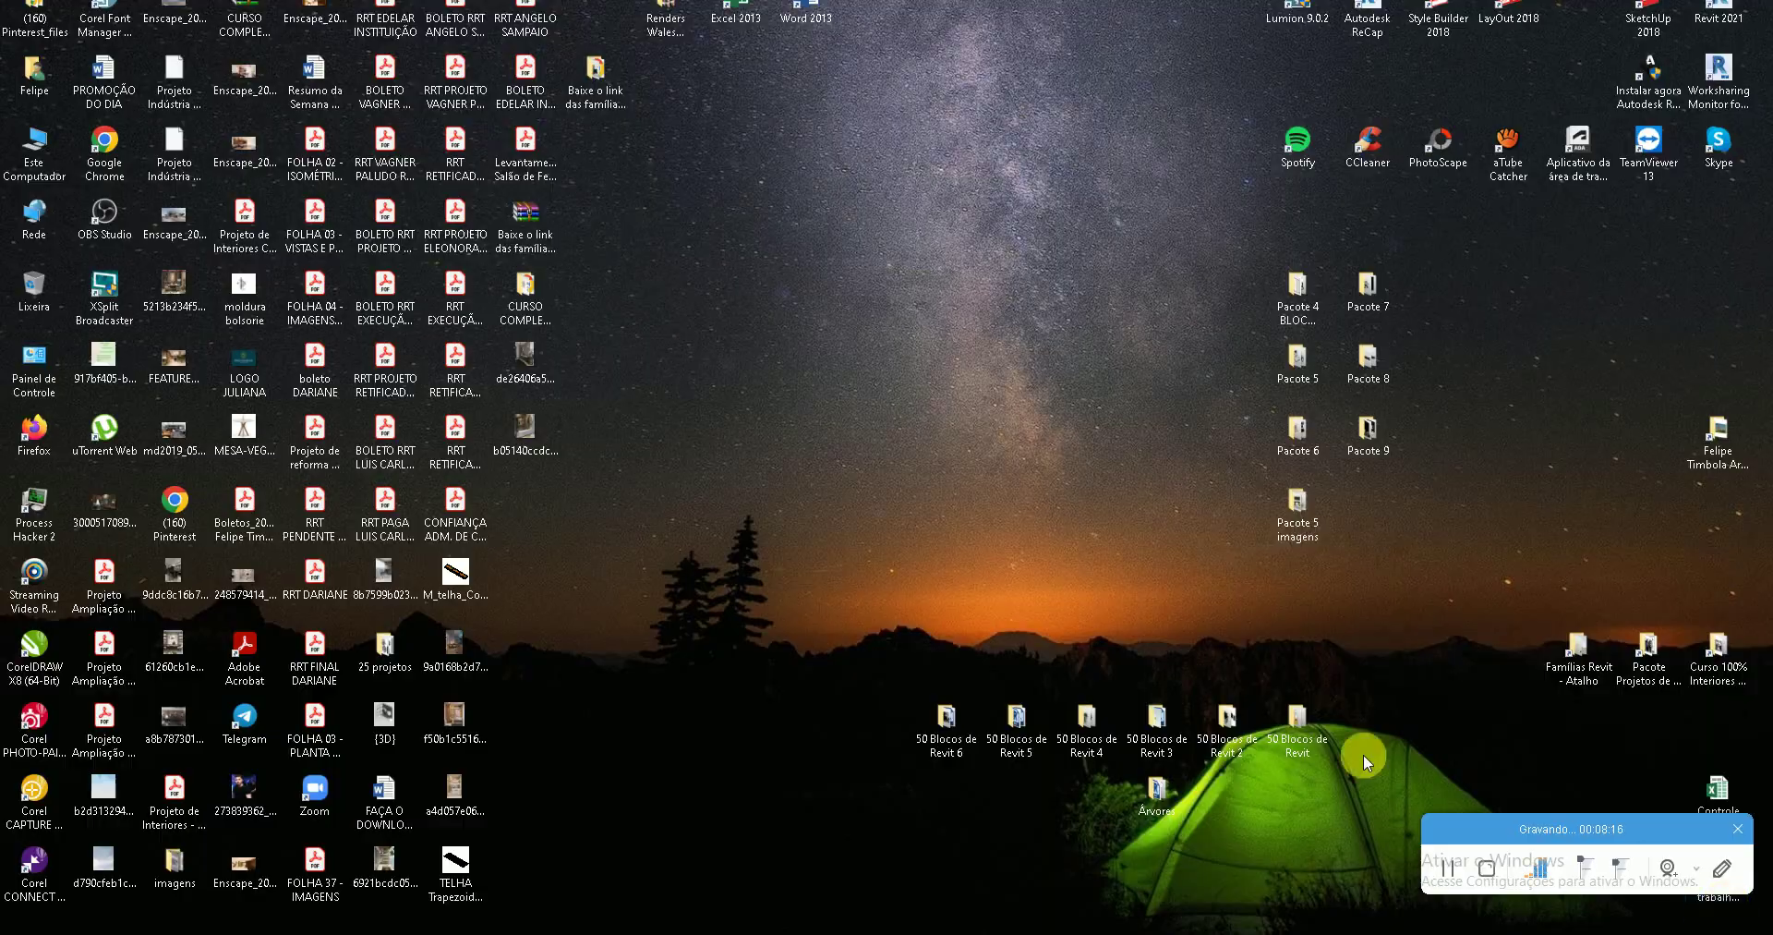
Inspect the Blocos de Revit, Famílias Revit and 50 Blocos de Revit desktop folders in turn
key(super+d)
double_click(347, 294)
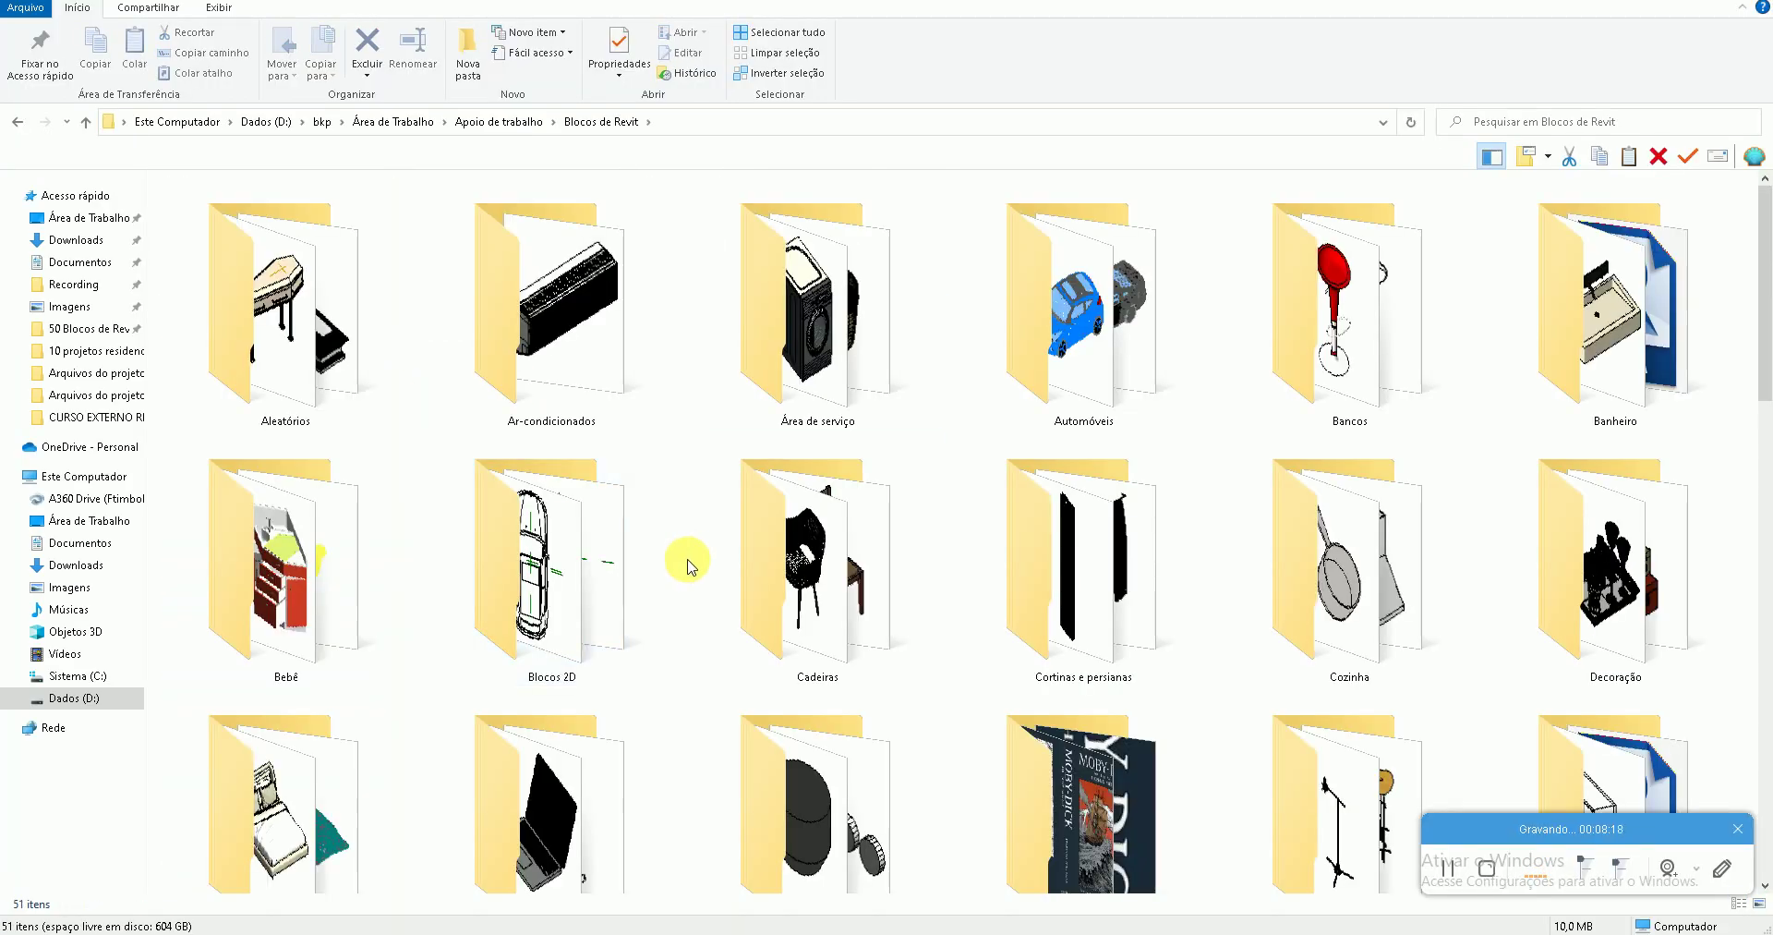
key(super+Down)
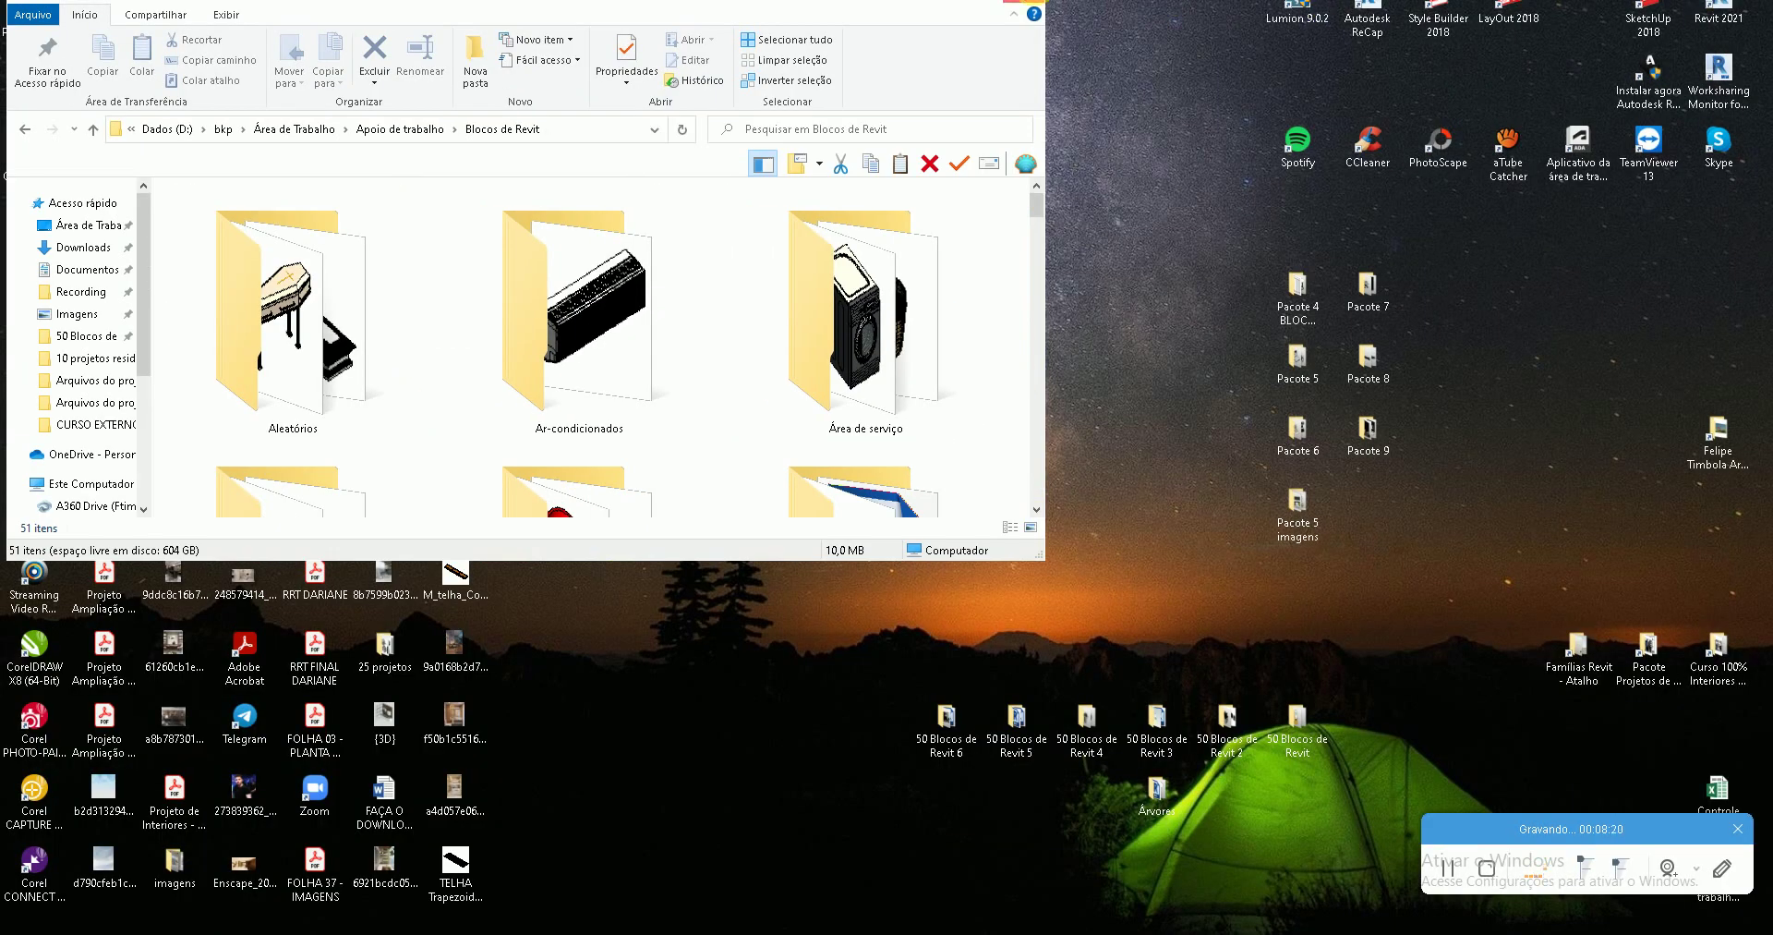
key(super+Down)
double_click(1578, 648)
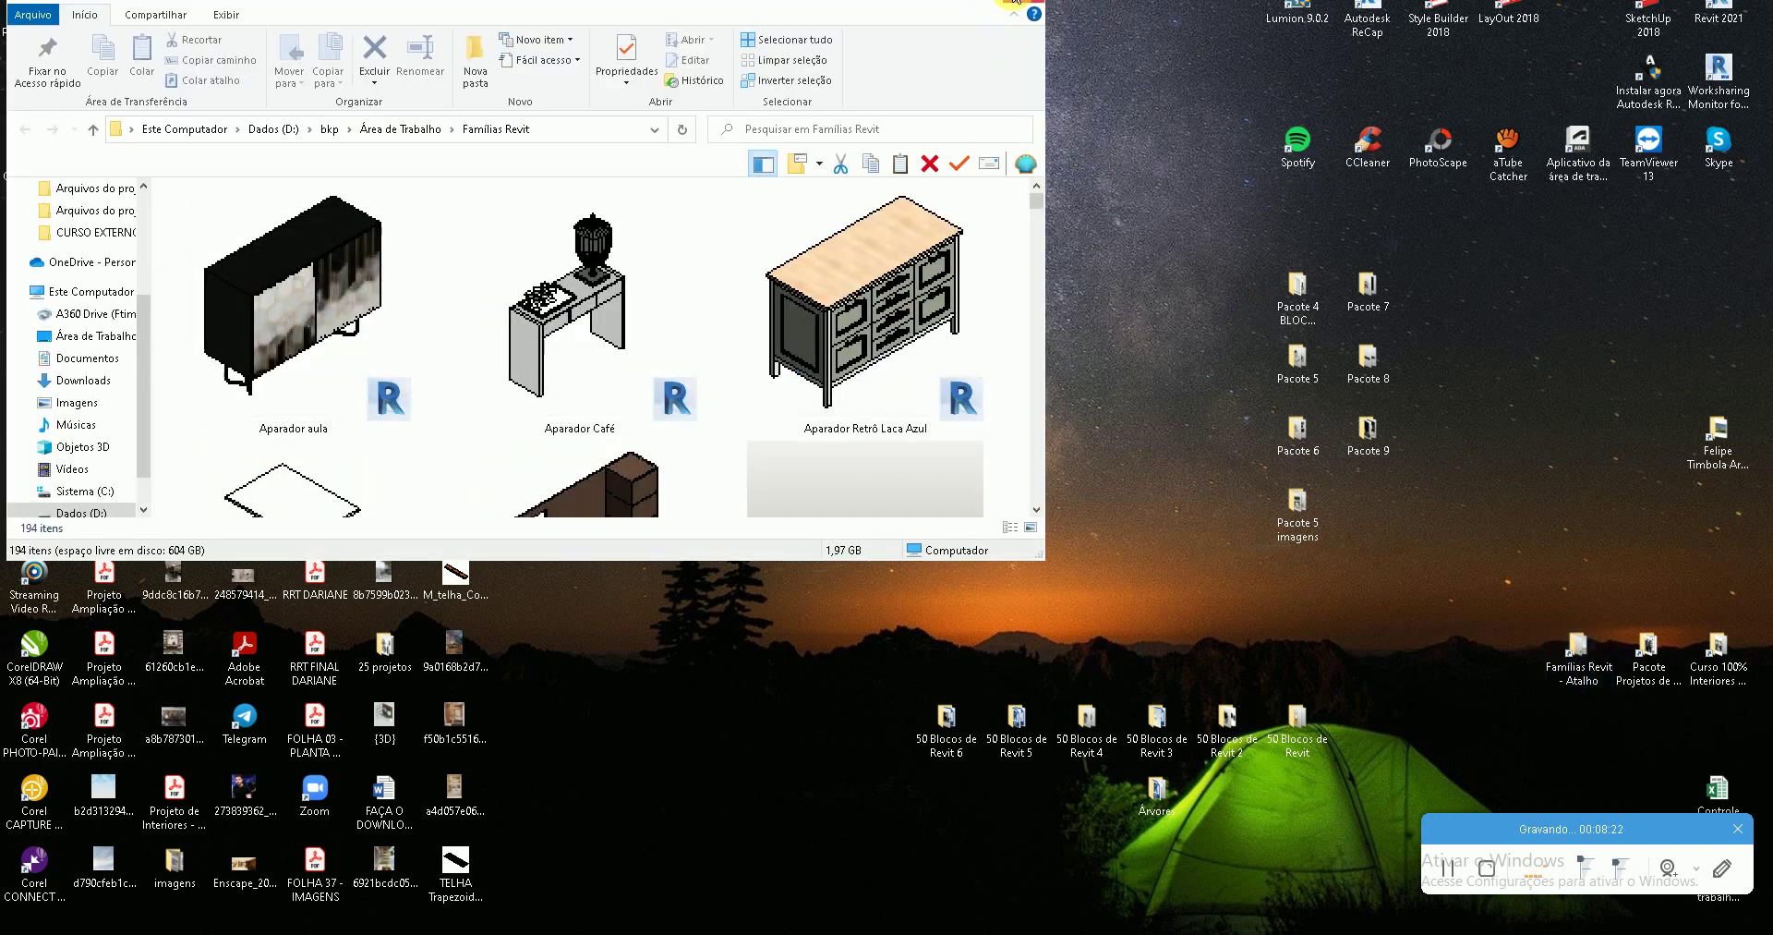
key(super+Up)
key(super+Down)
key(super+Down)
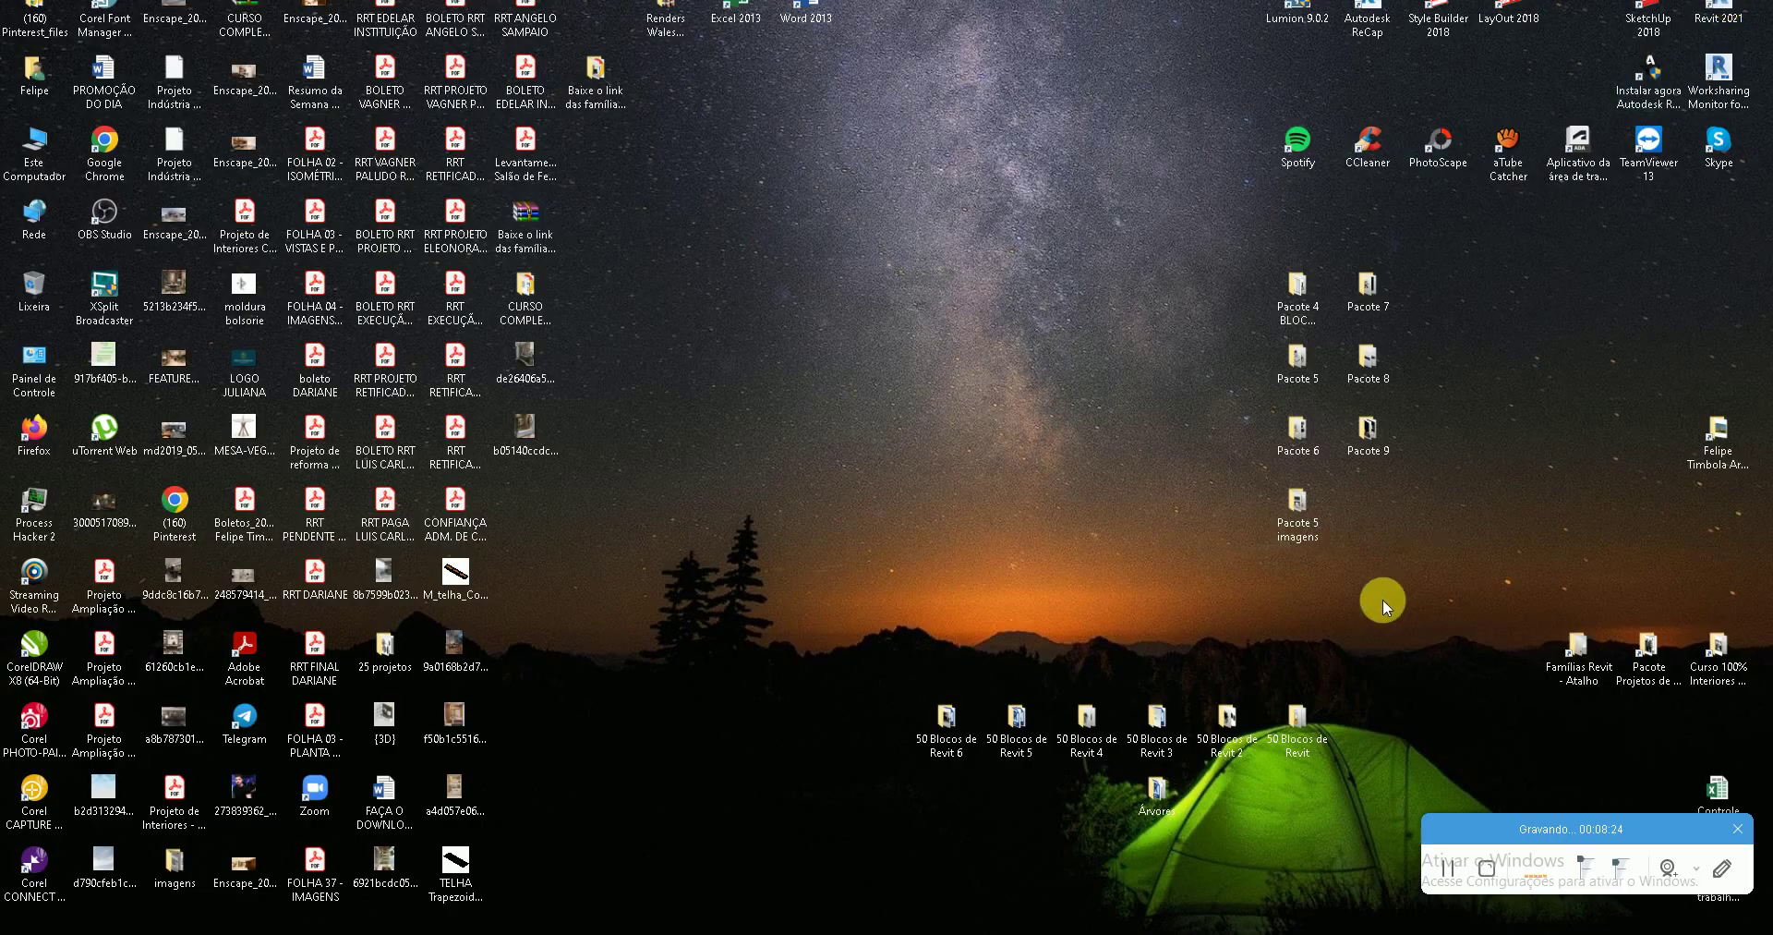
double_click(1304, 713)
scroll(1244, 554, down, 1)
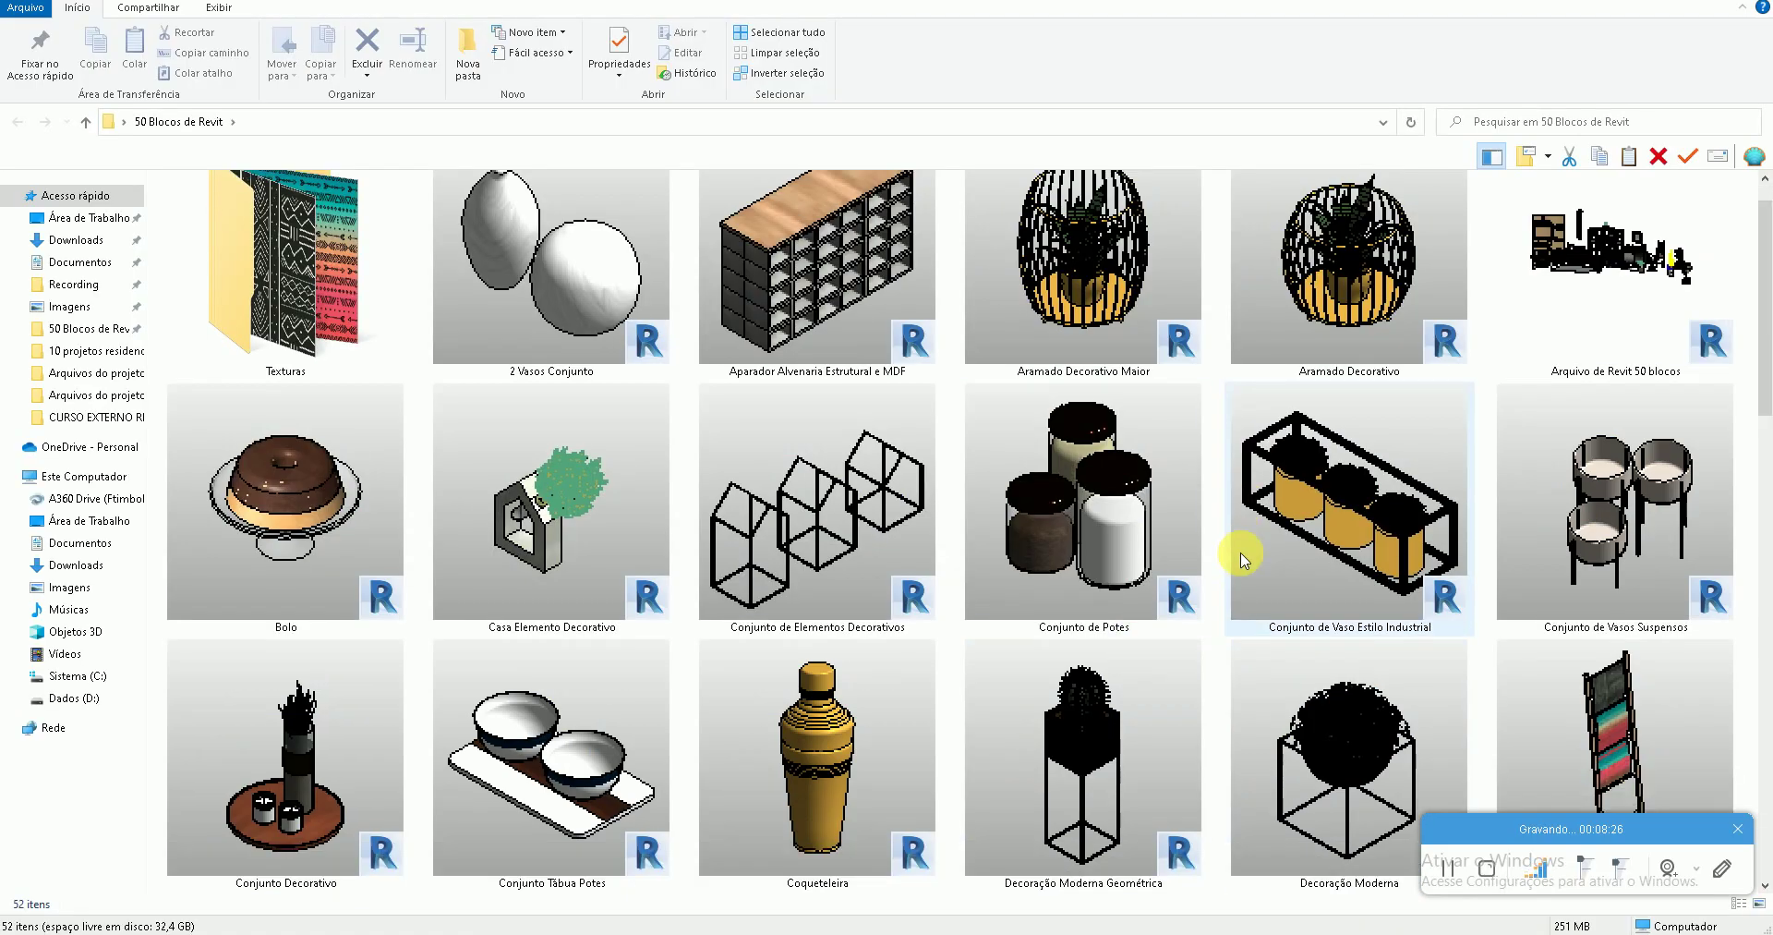
key(super+Down)
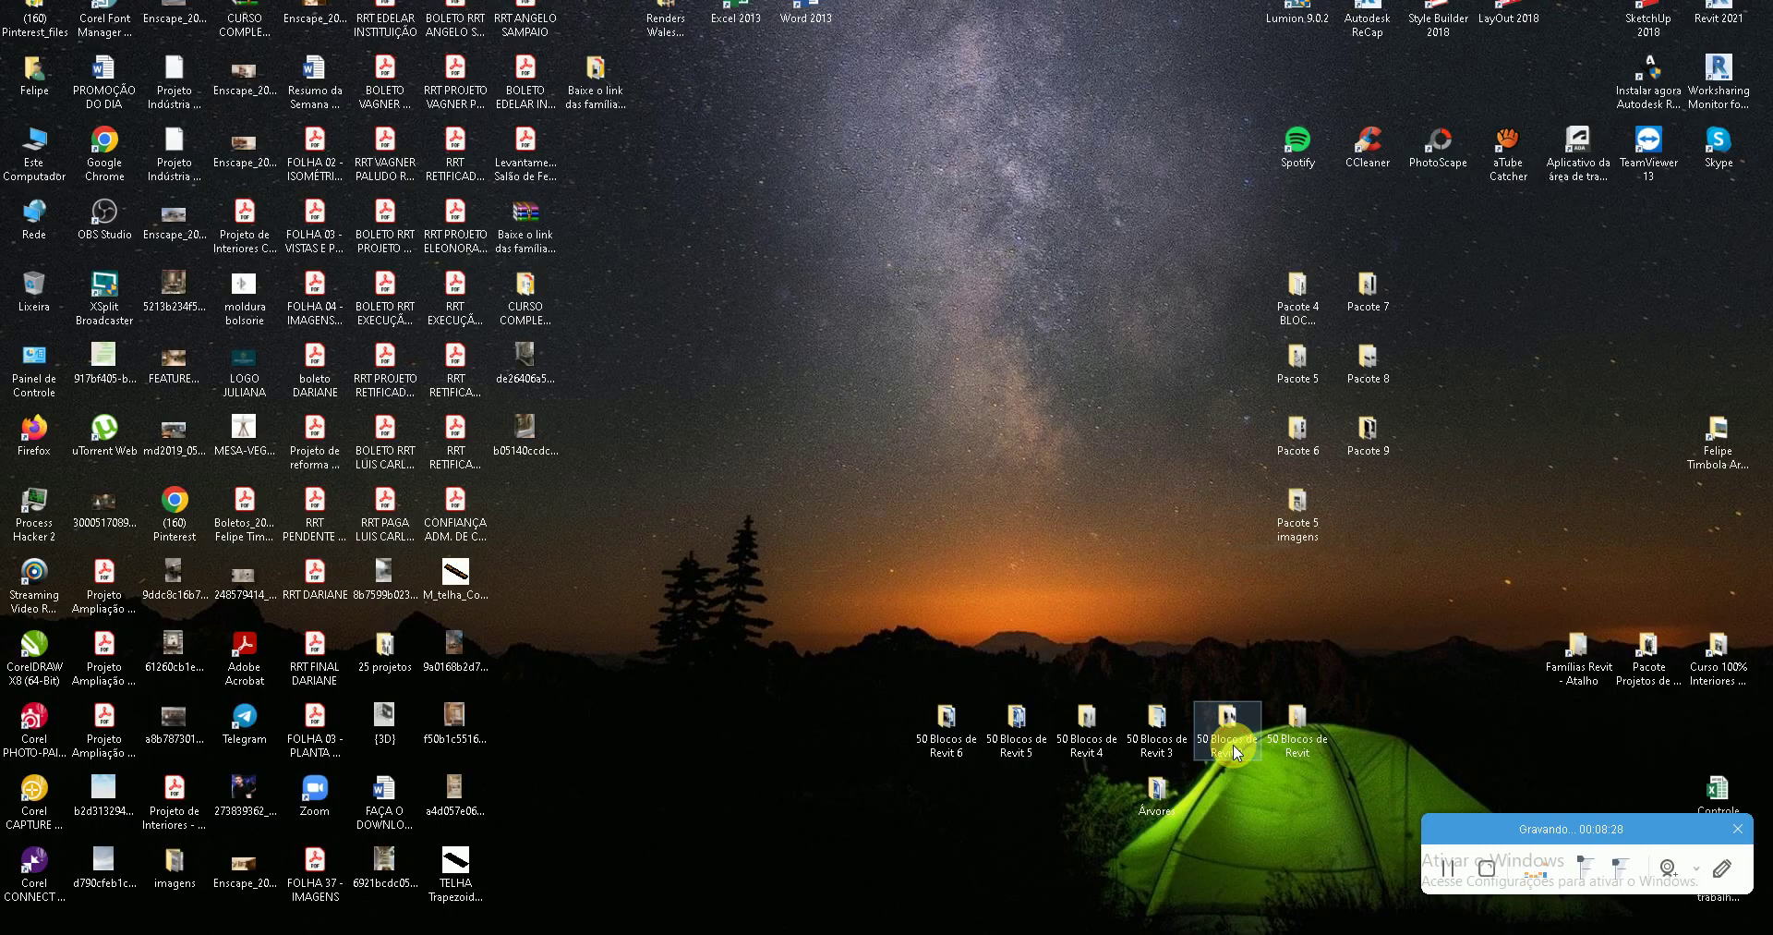
Browse the 50 Blocos de Revit 2 and 3, Pacote 4 and Pacote 5 block folders
double_click(1227, 734)
key(super+Down)
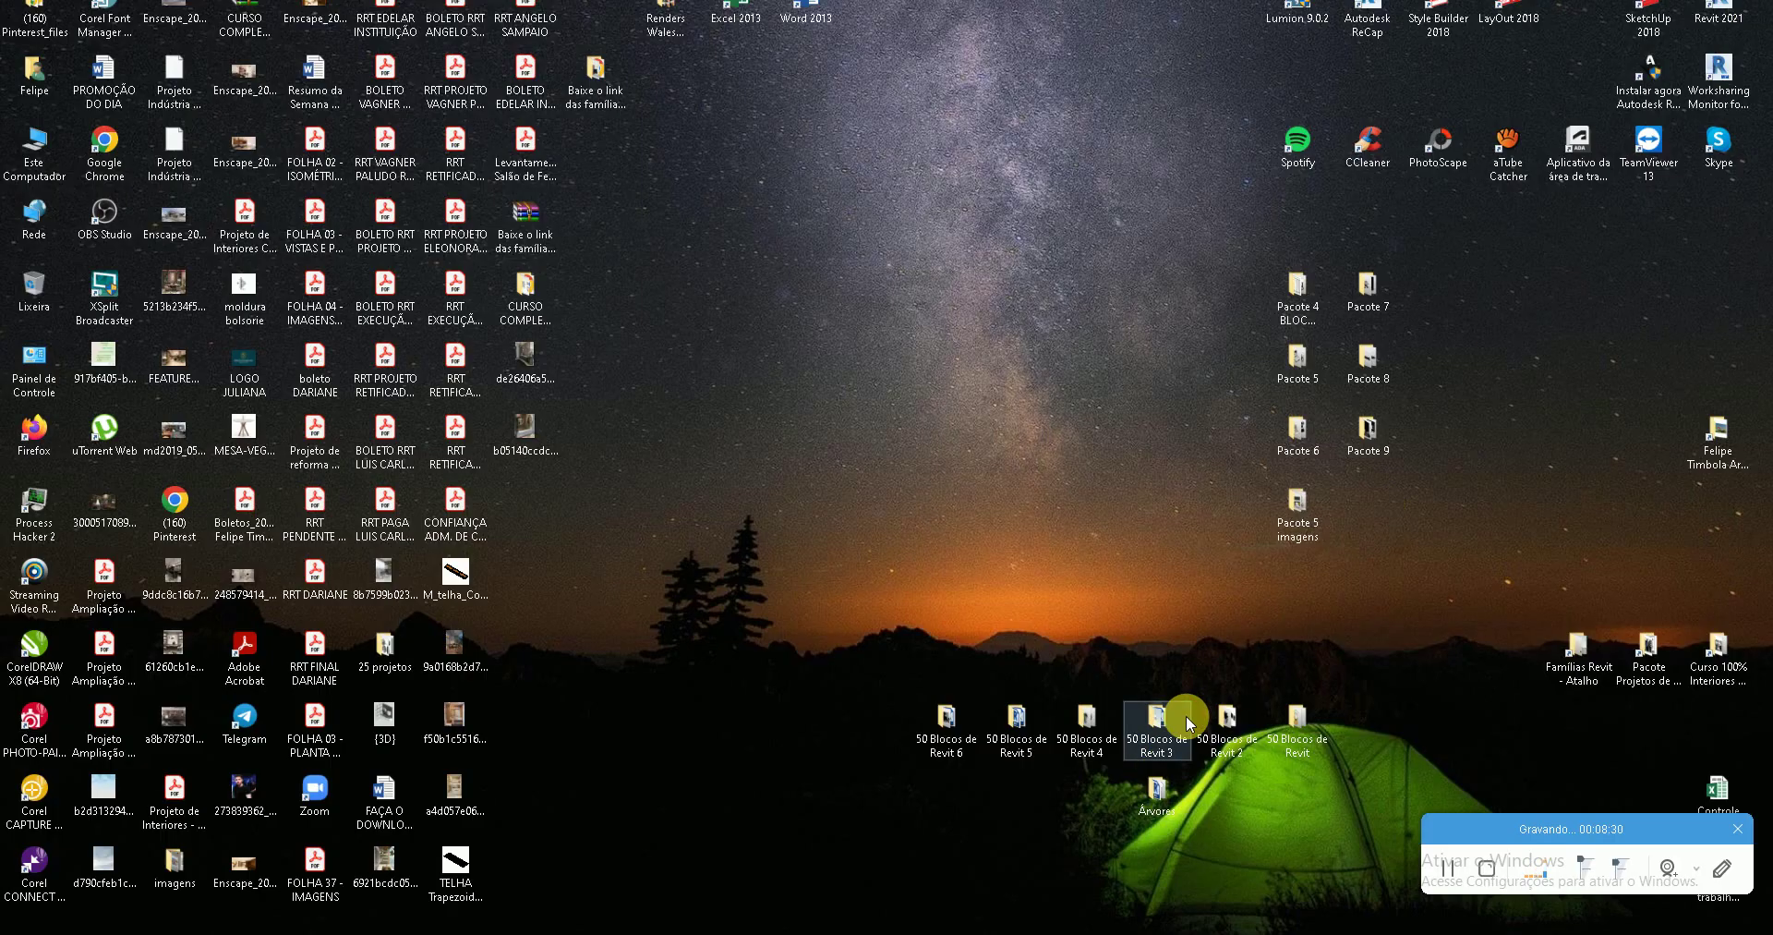
double_click(1177, 719)
key(super+Down)
double_click(1298, 289)
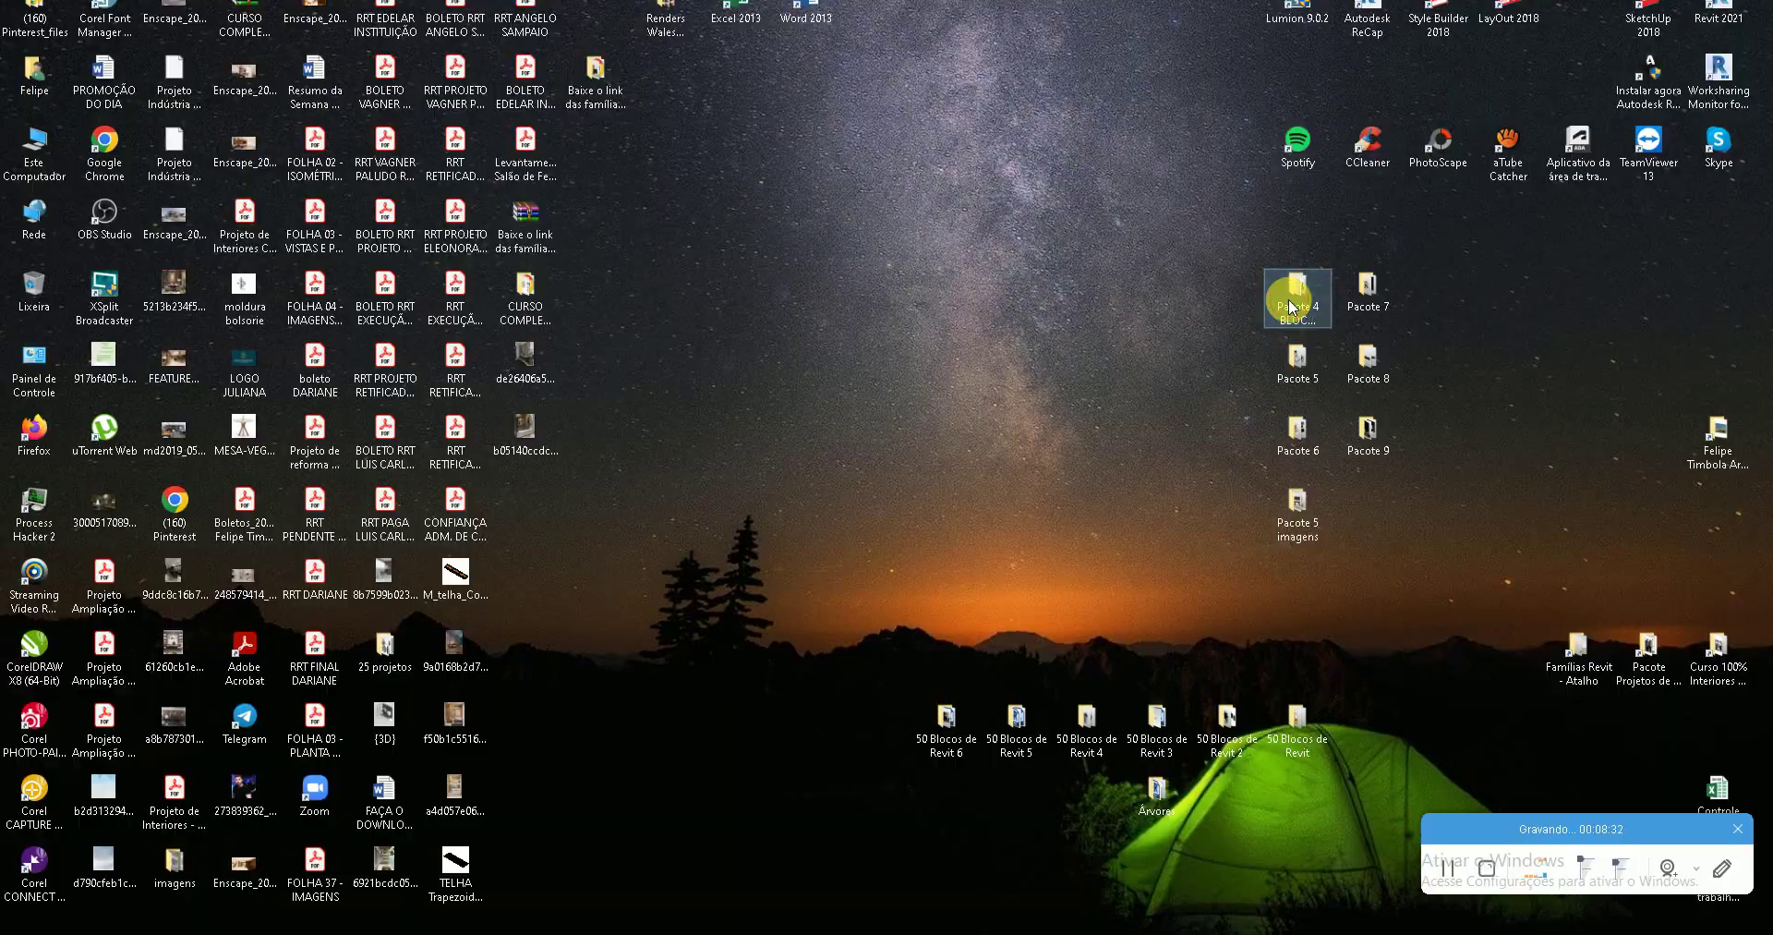
scroll(948, 506, down, 3)
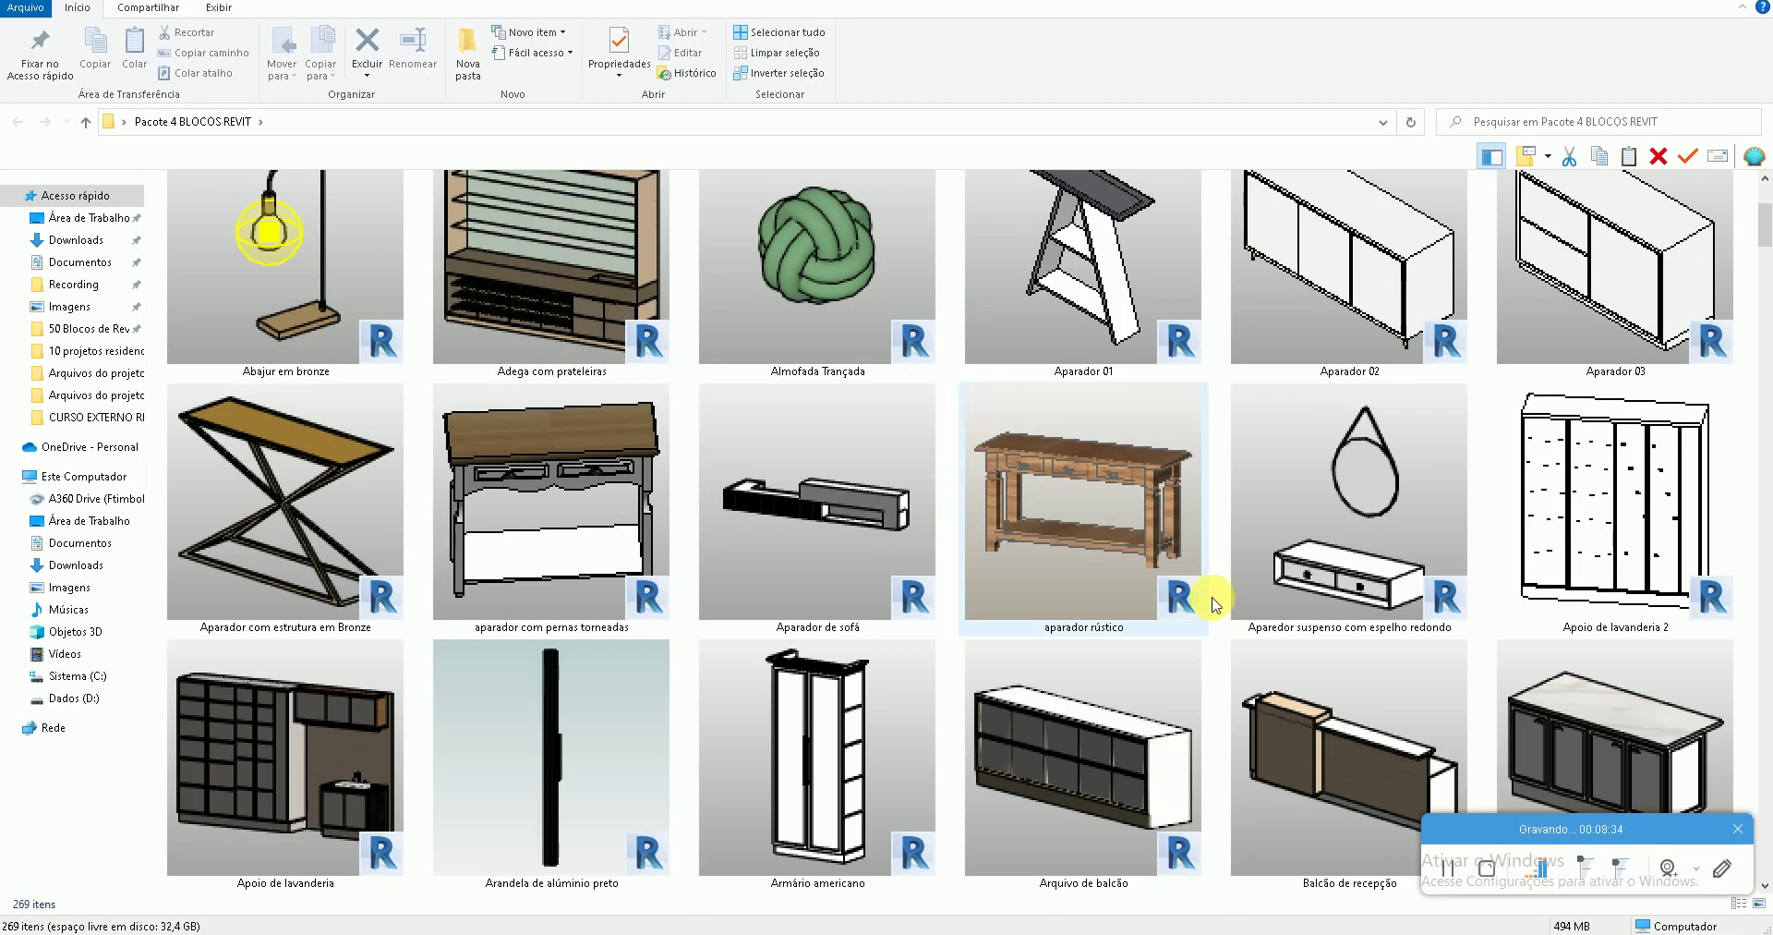
key(super+Down)
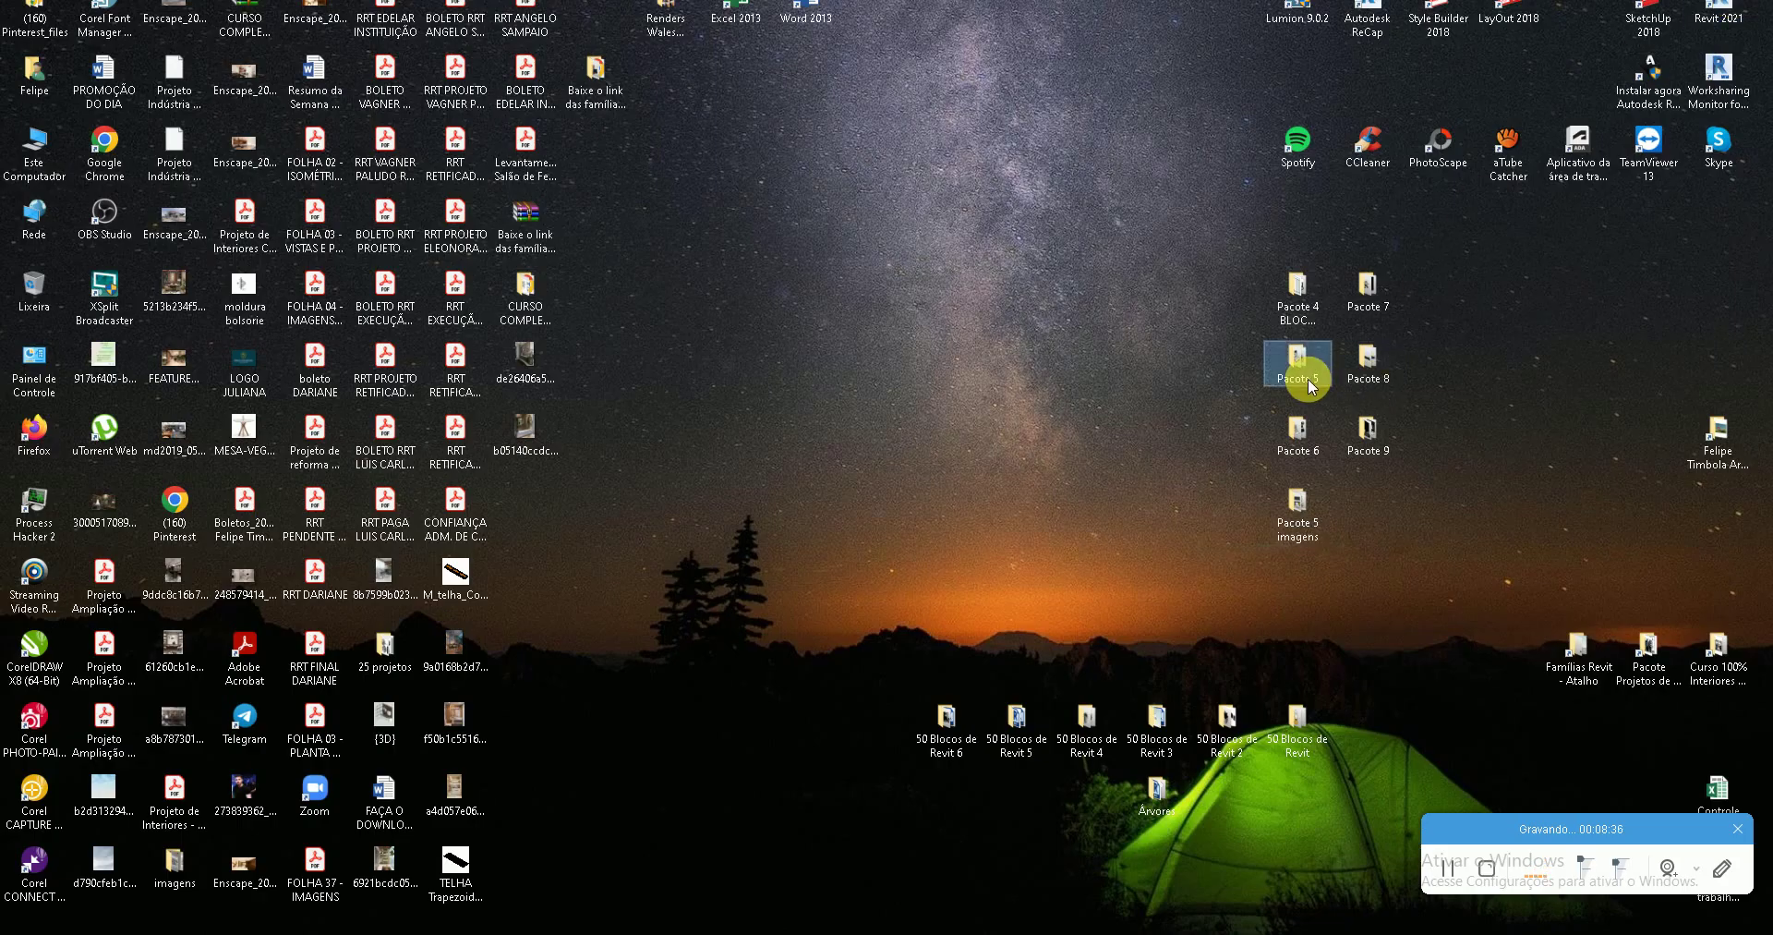
double_click(1308, 379)
scroll(1253, 528, down, 1)
scroll(1254, 530, down, 5)
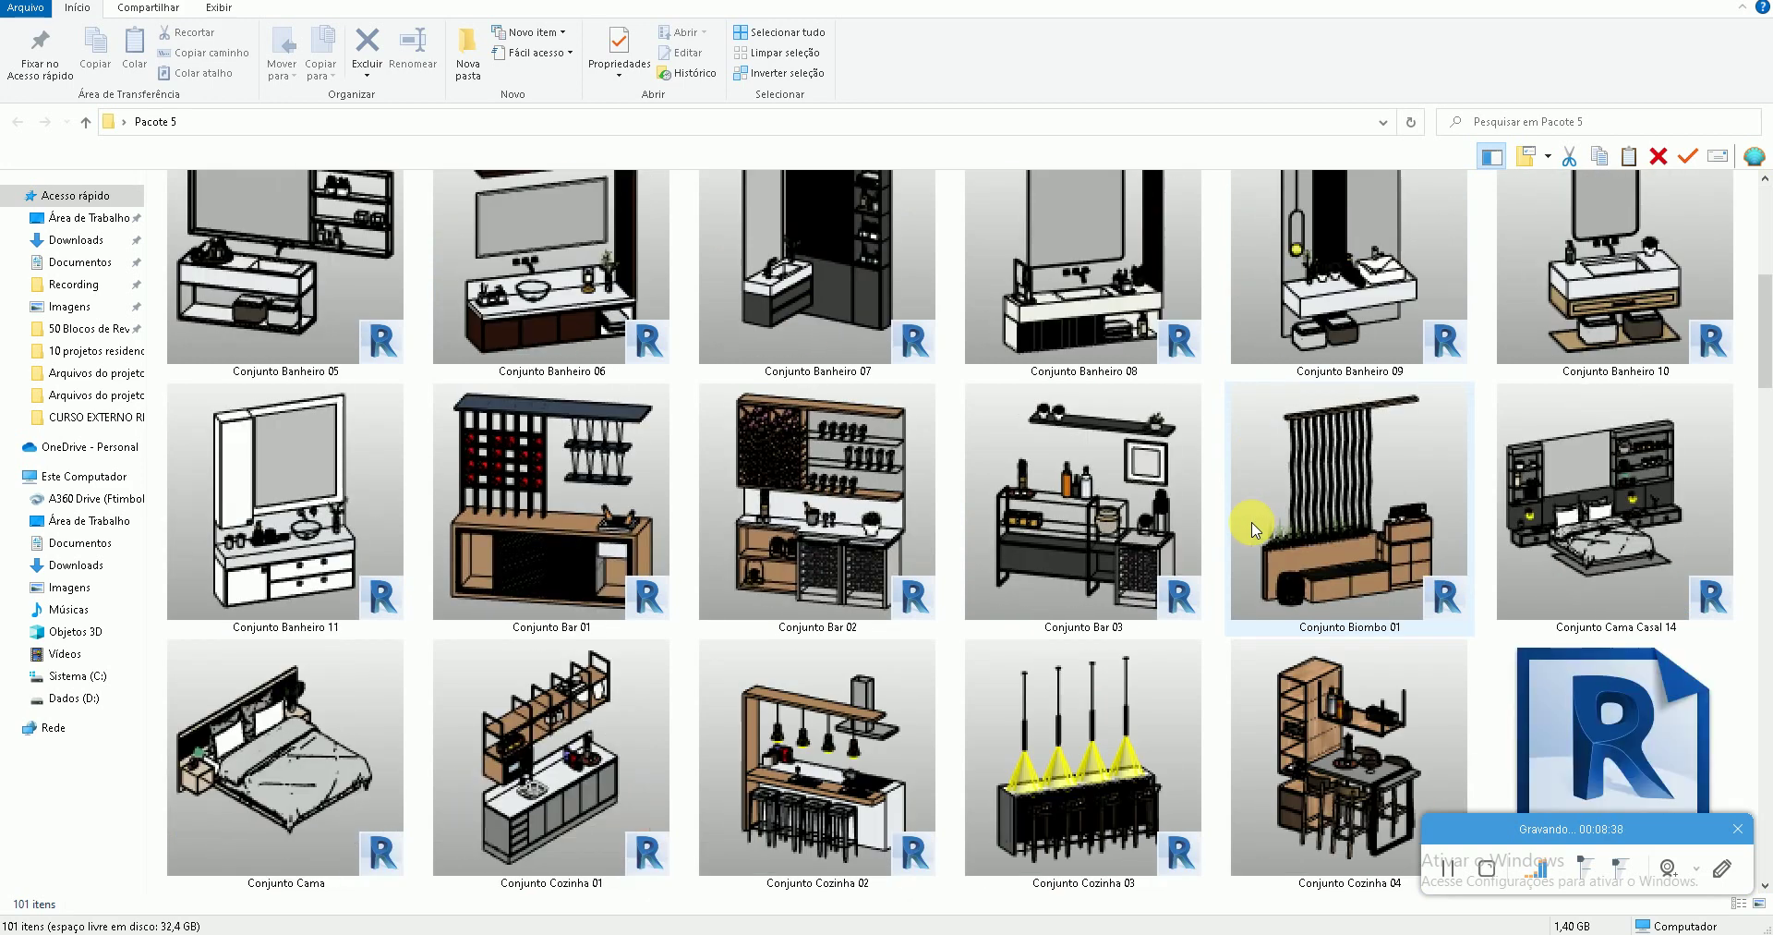
scroll(1254, 530, down, 5)
click(1750, 4)
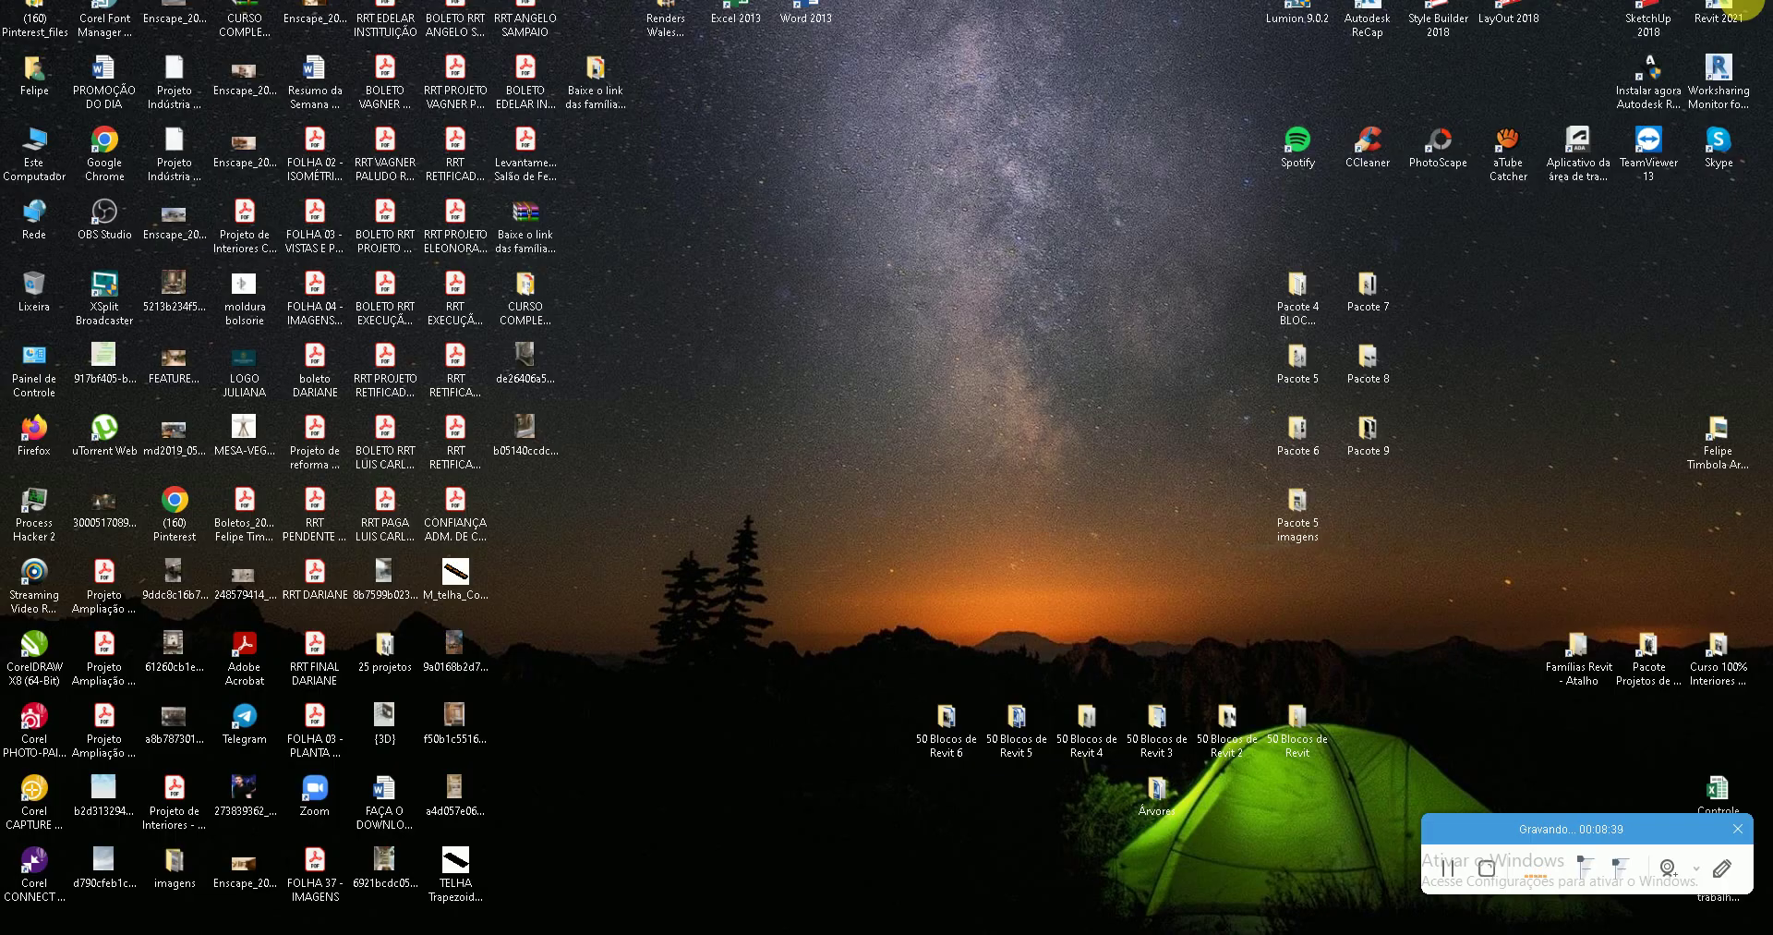
Check Pacote 6 and Pacote 7, then open Pacote 8's decor families
double_click(1296, 436)
scroll(1179, 494, down, 3)
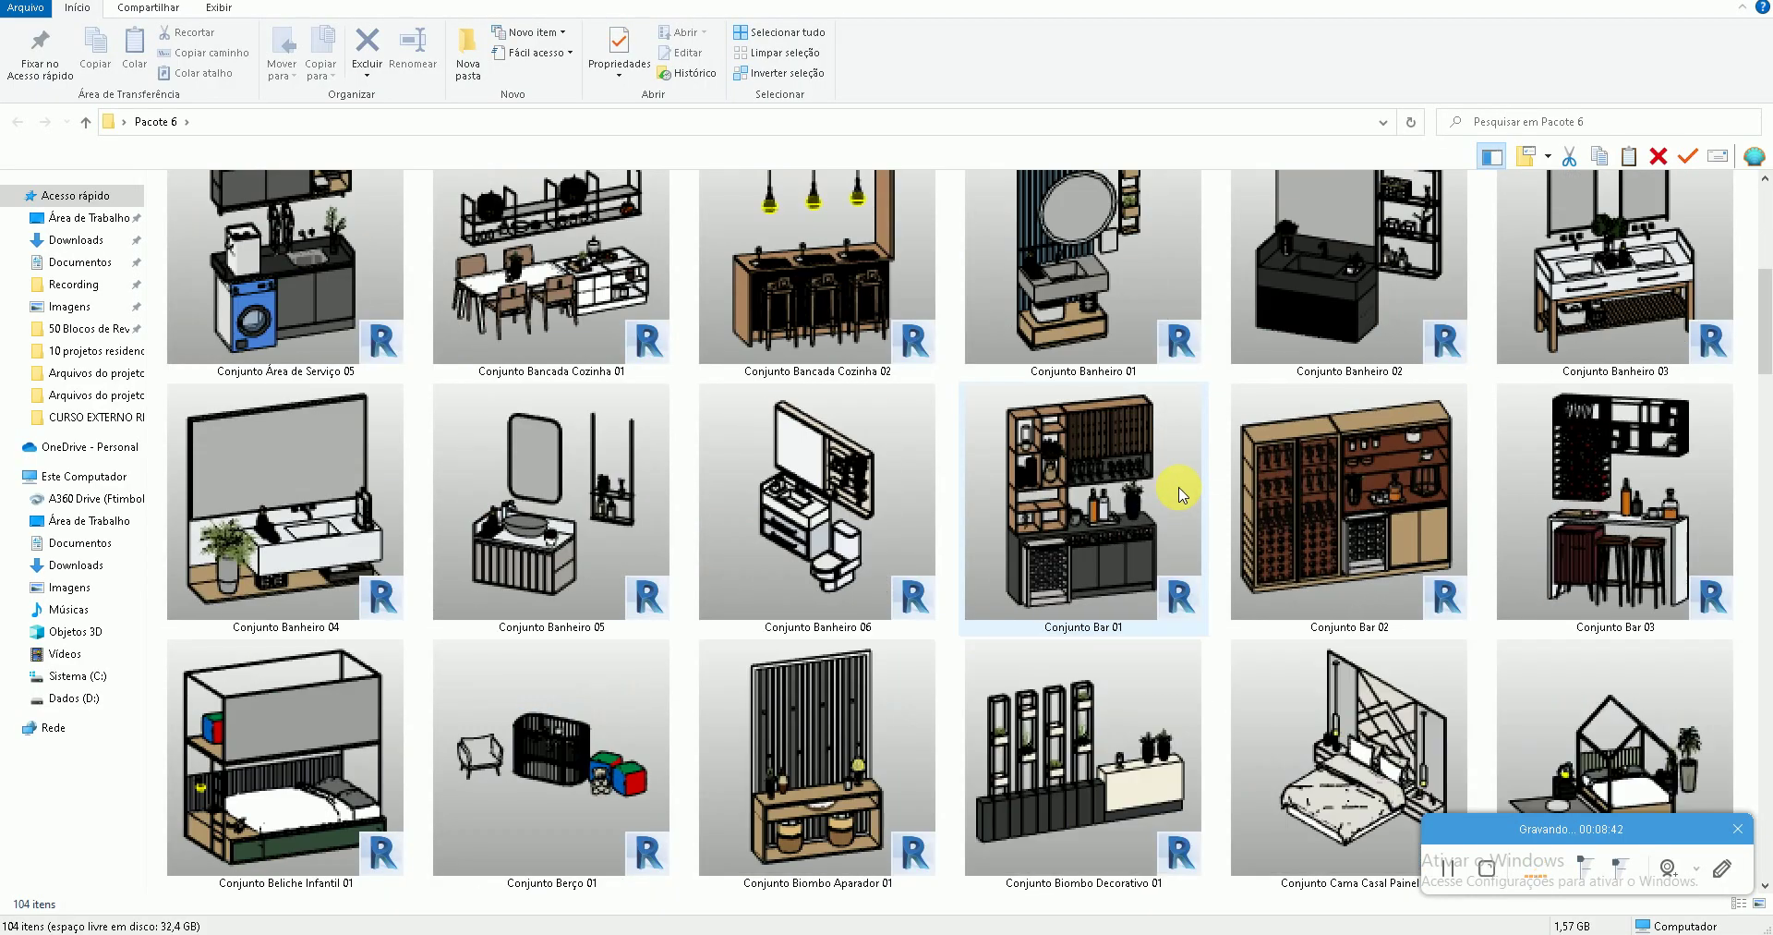
scroll(1179, 494, down, 5)
click(1750, 4)
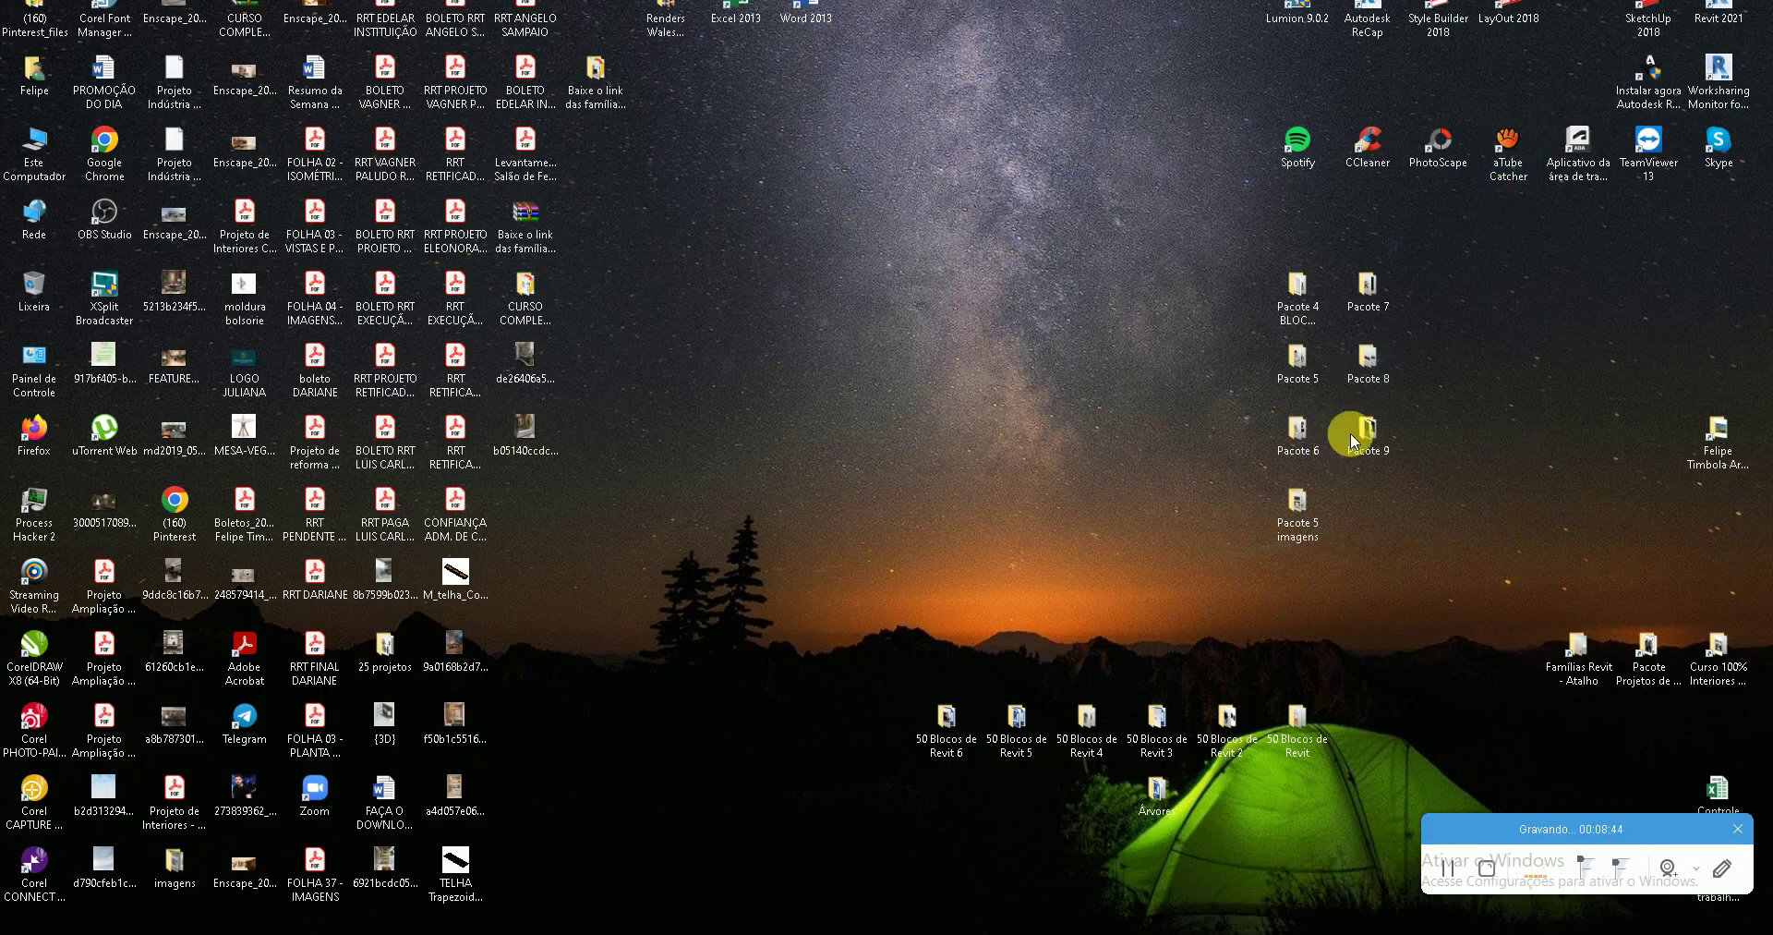
double_click(1367, 288)
scroll(1369, 303, down, 1)
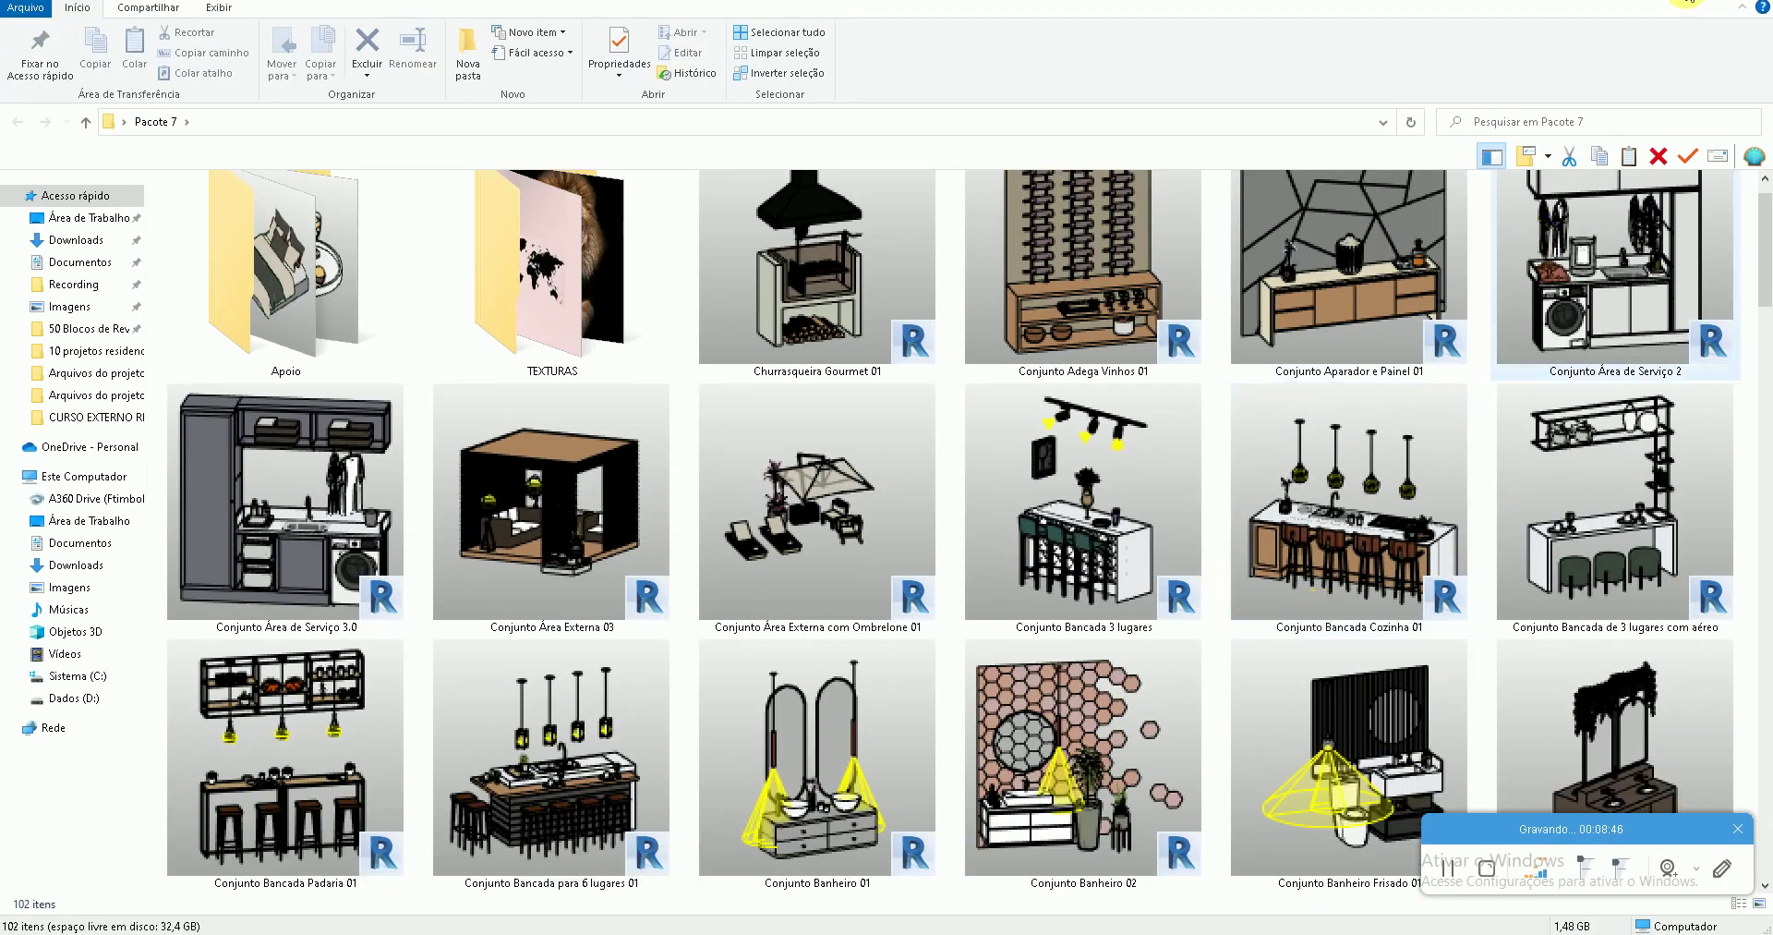
click(1743, 17)
double_click(1373, 373)
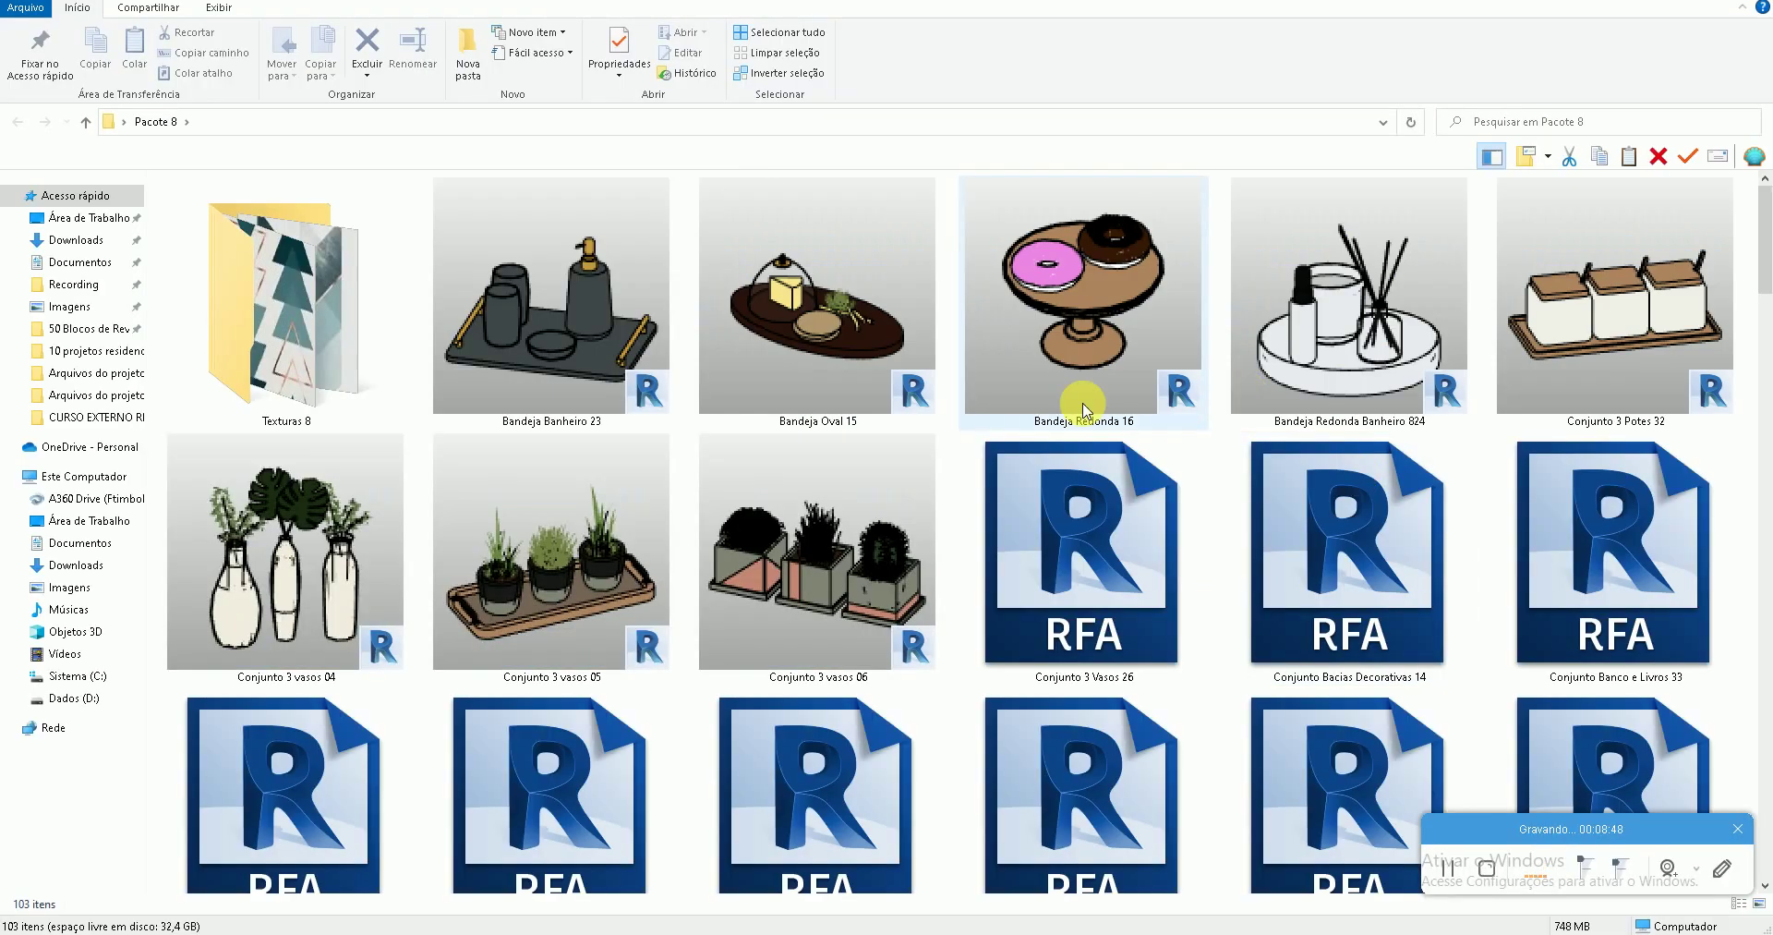
scroll(1228, 629, down, 1)
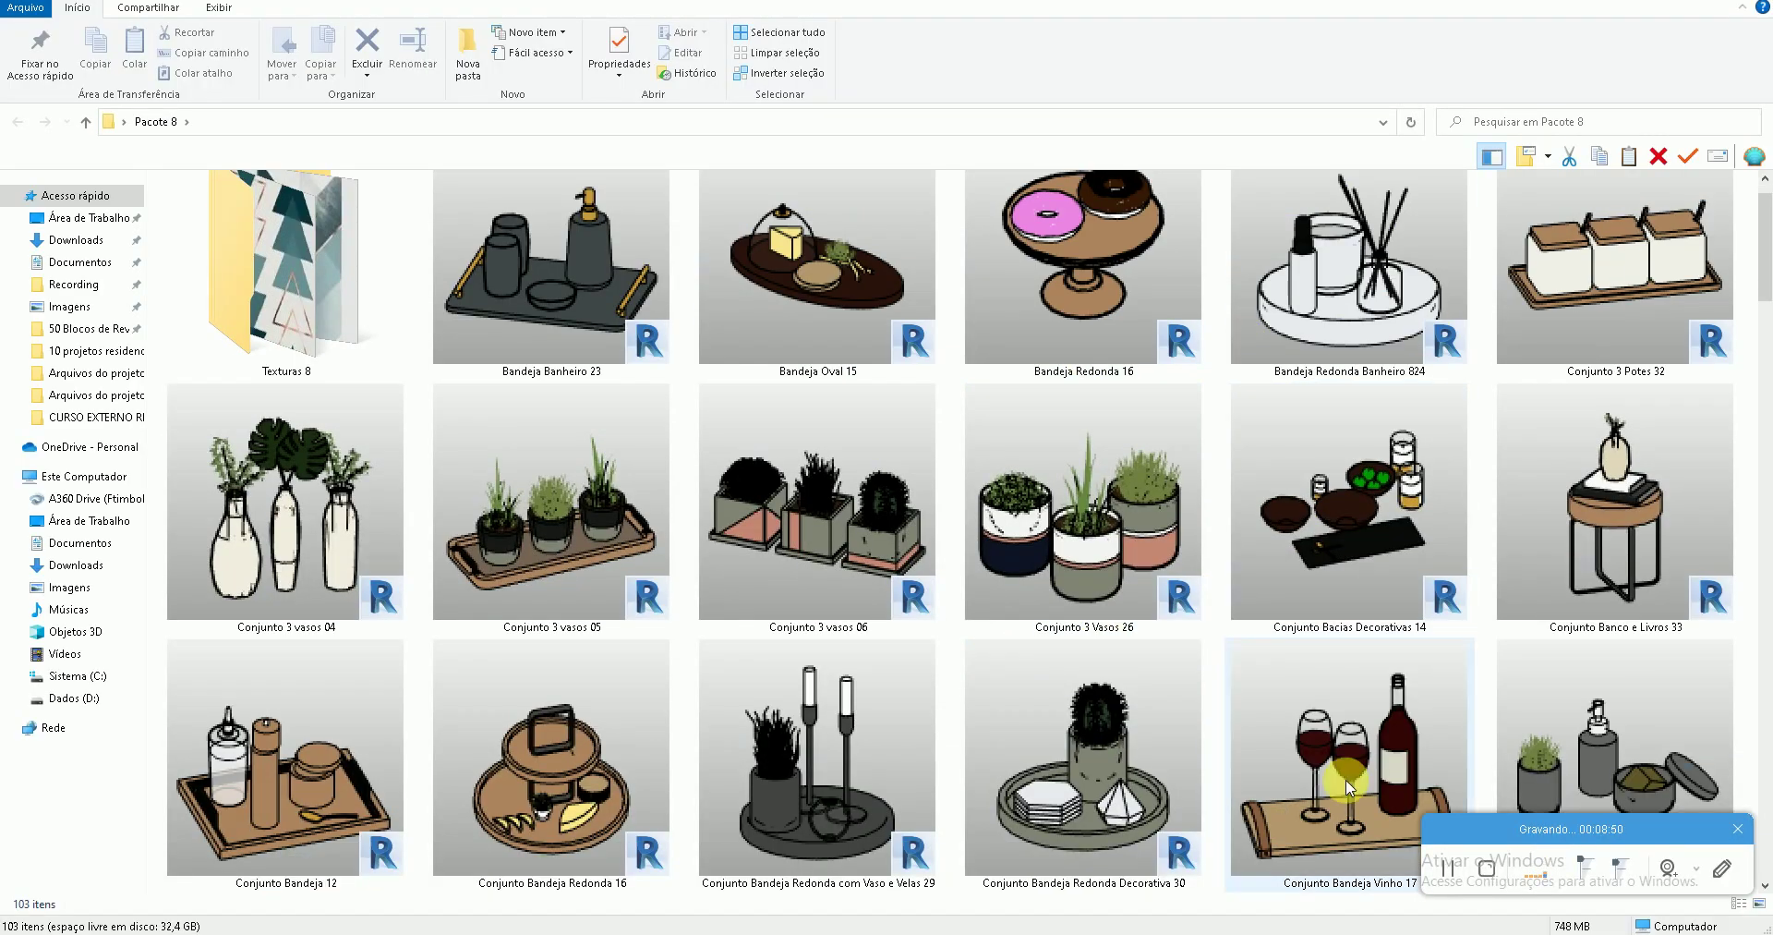